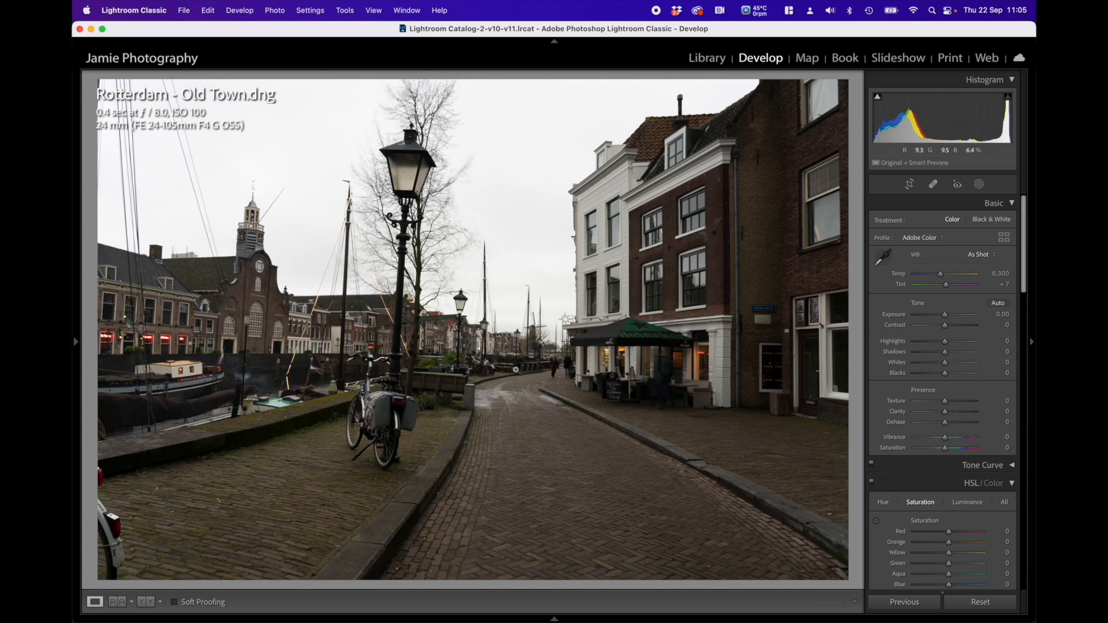
Draw two Guided Upright lines to correct the verticals: one along the brick building's drainpipe, one along the church's wall edge
click(498, 339)
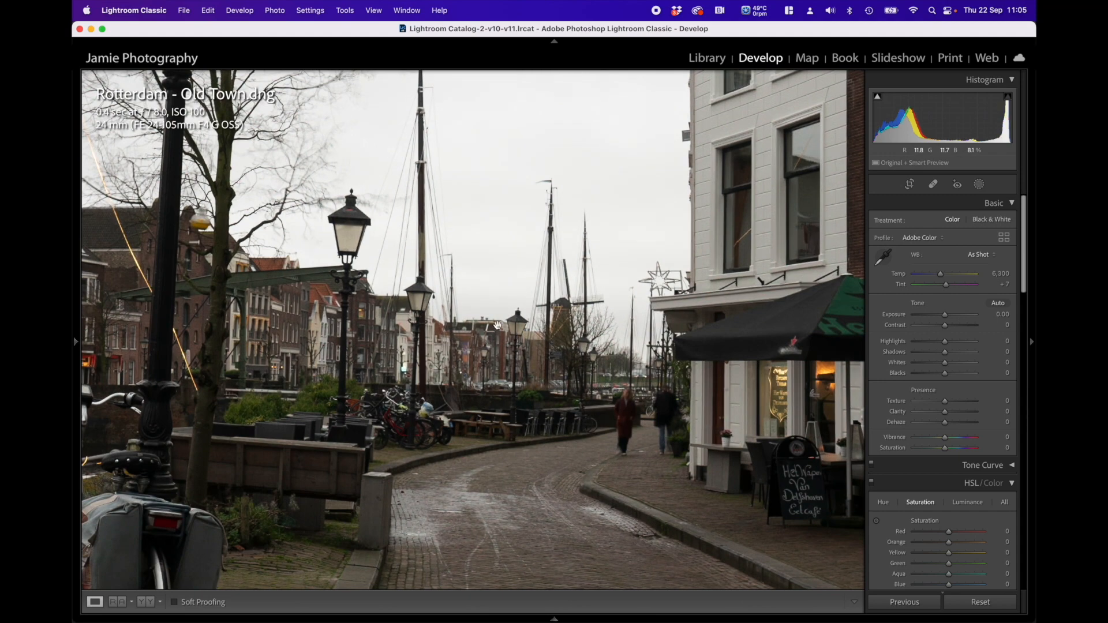
click(616, 309)
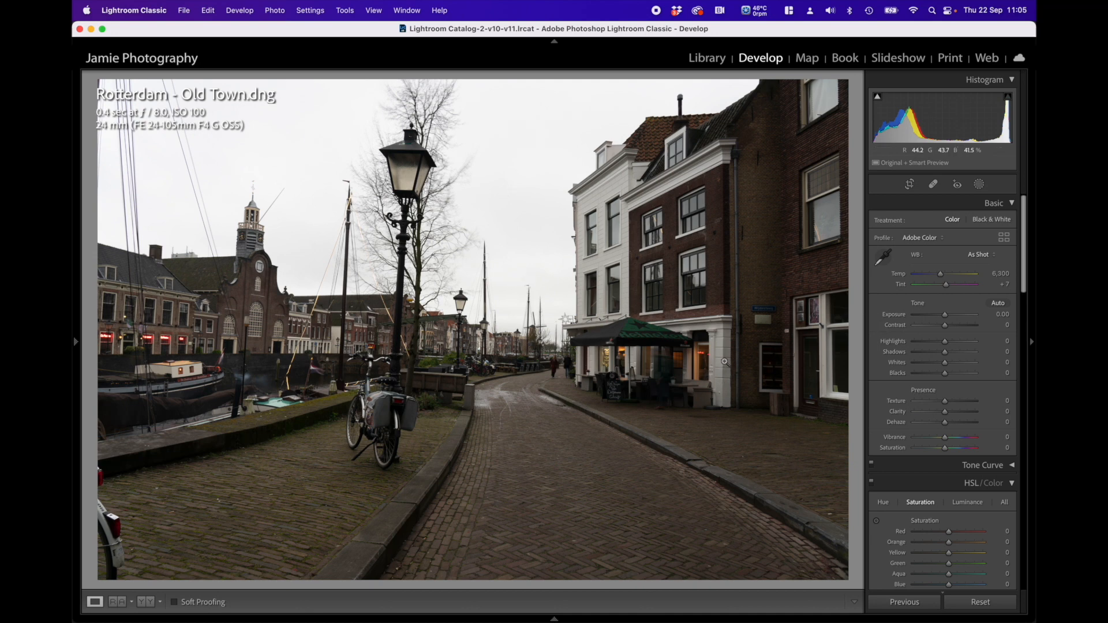
scroll(921, 317, down, 15)
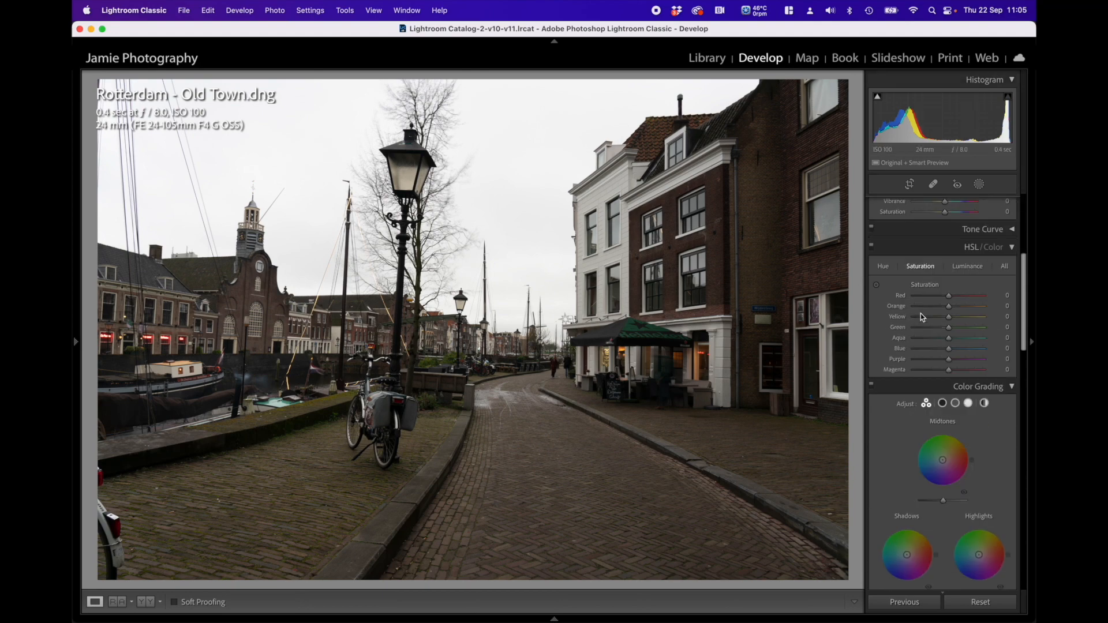
scroll(922, 317, down, 4)
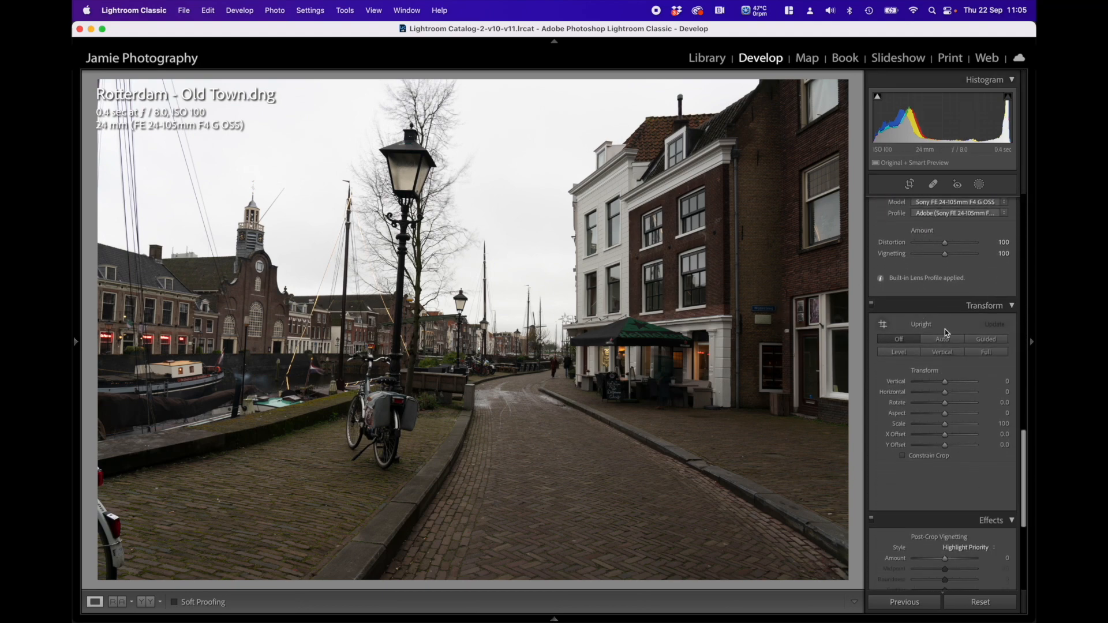
click(987, 340)
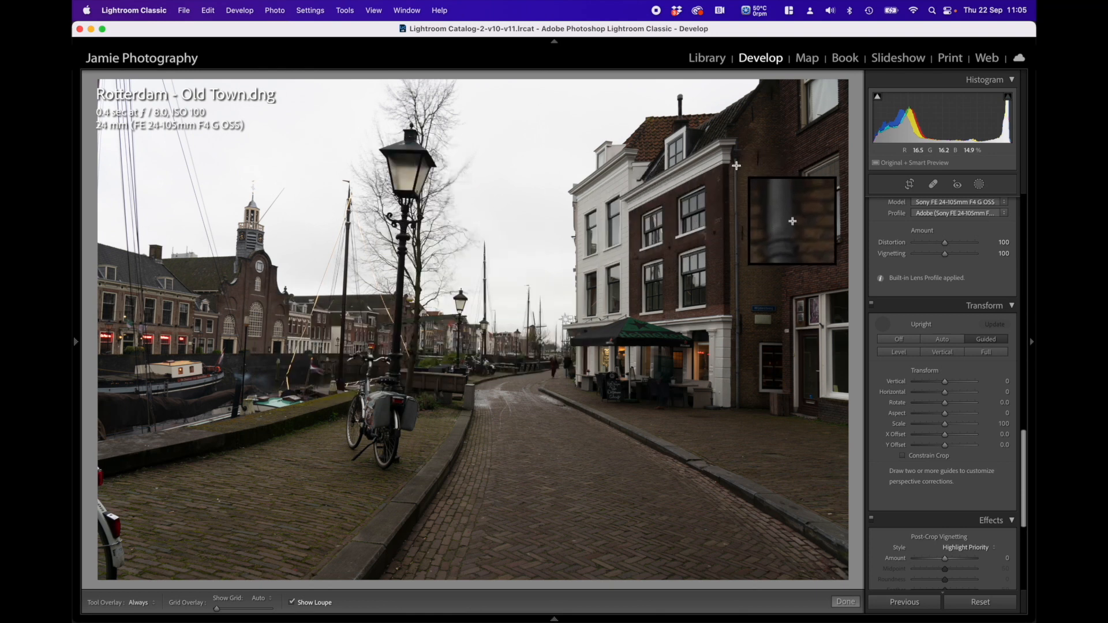
drag(735, 165, 737, 393)
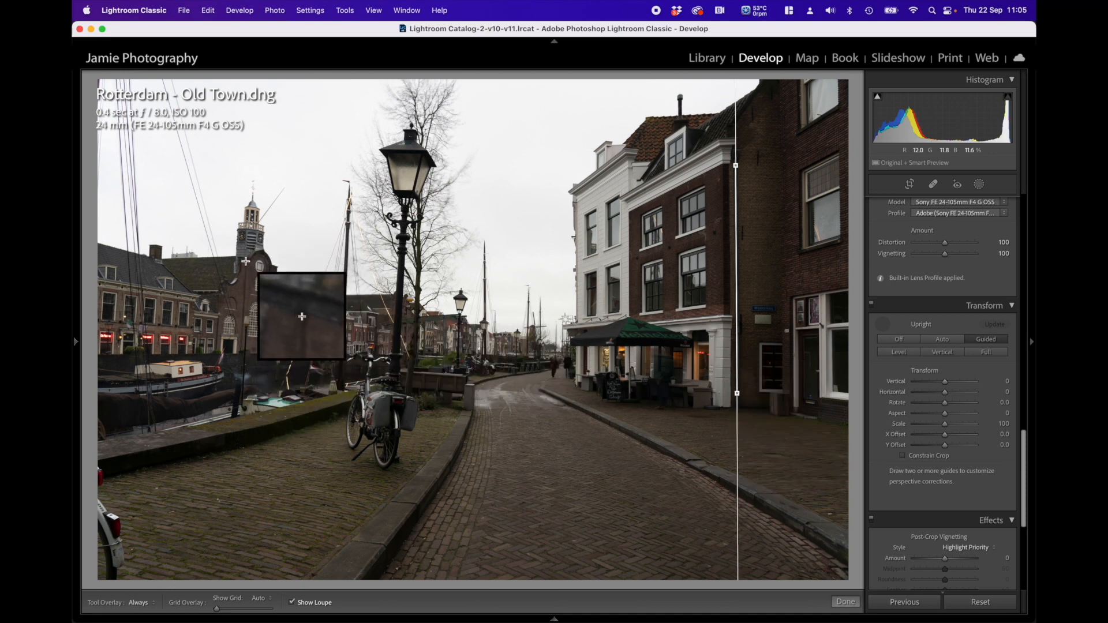
drag(246, 261, 241, 349)
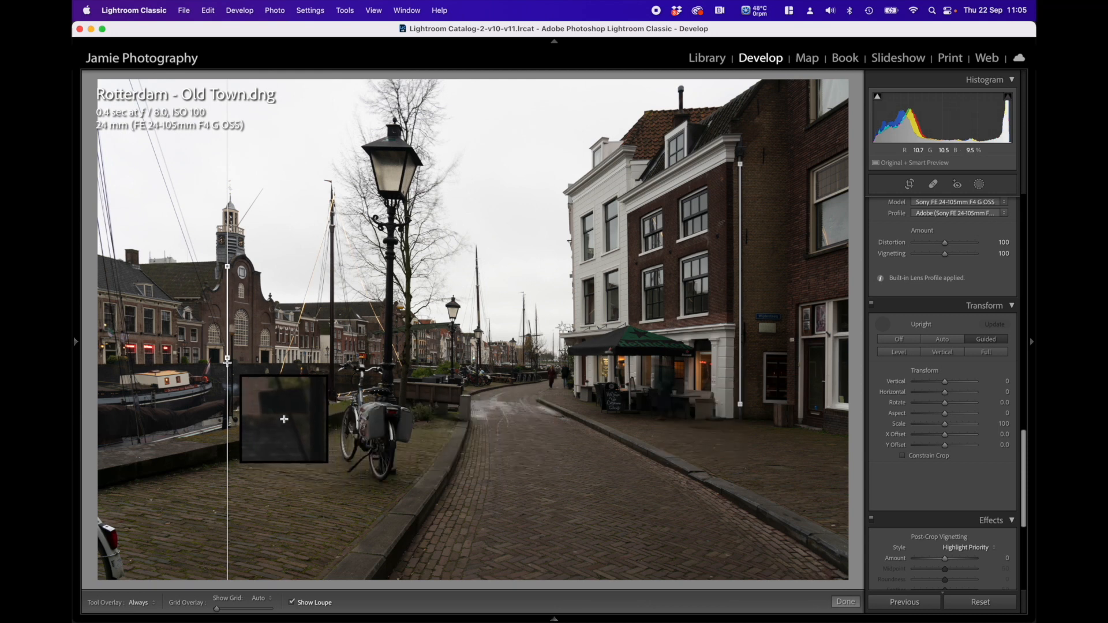
Fine-tune the lower ends of the church and drainpipe guides so both follow true verticals, and finish the perspective correction
drag(228, 359, 229, 359)
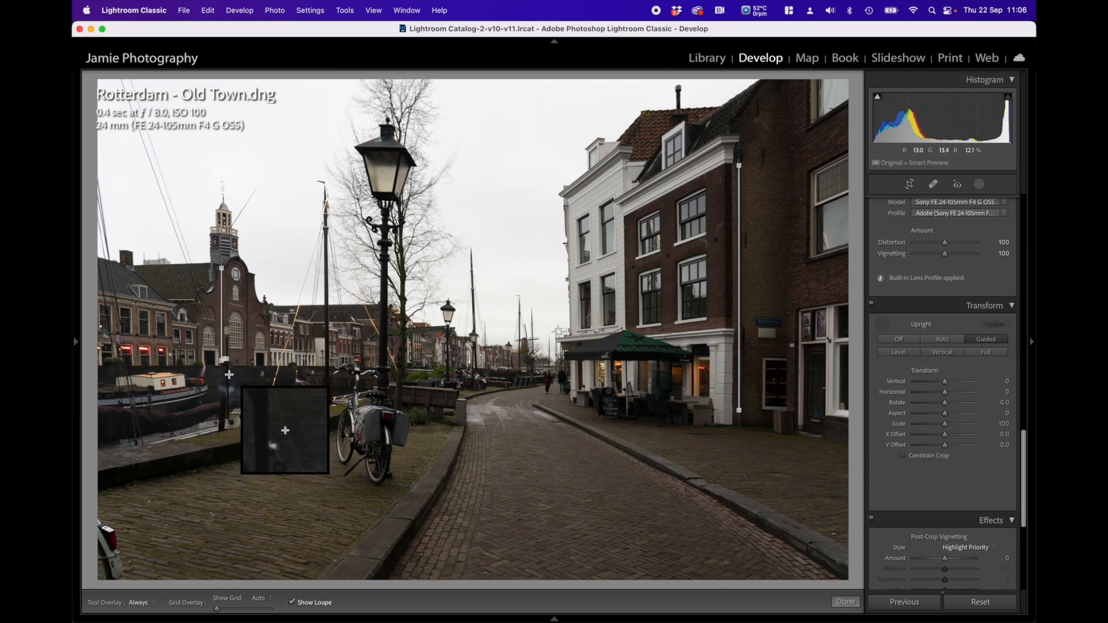
drag(222, 361, 224, 360)
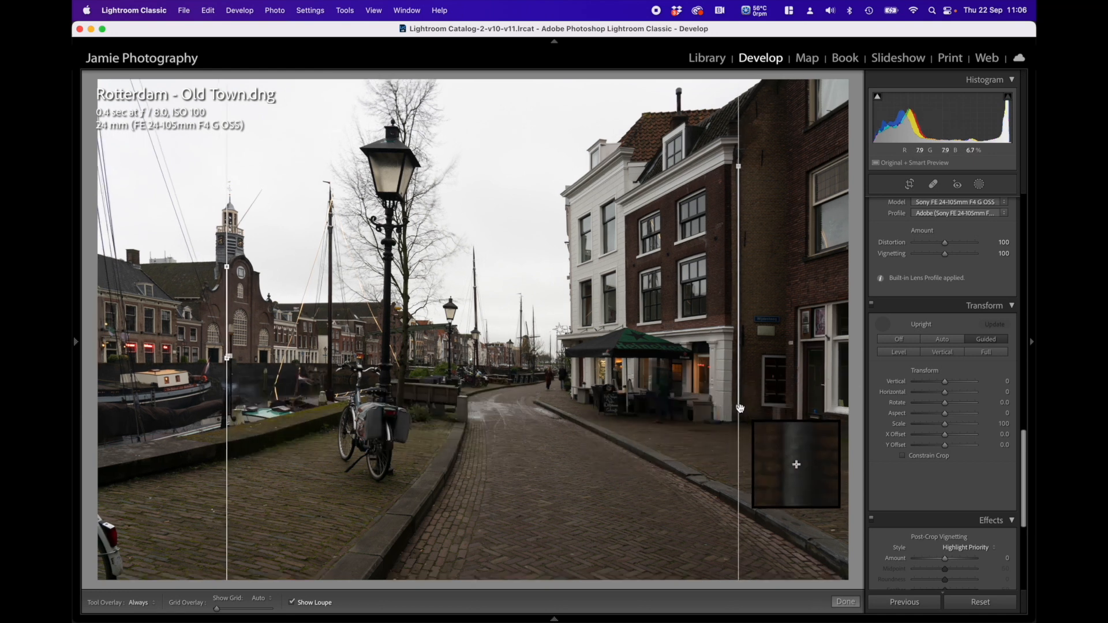
drag(740, 408, 737, 407)
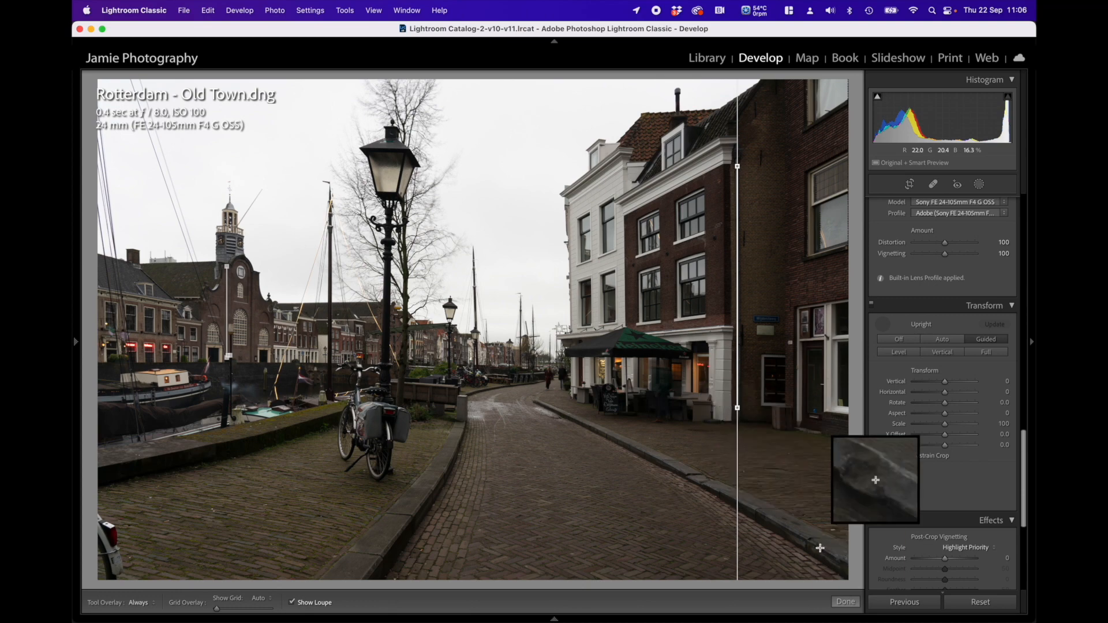
click(846, 602)
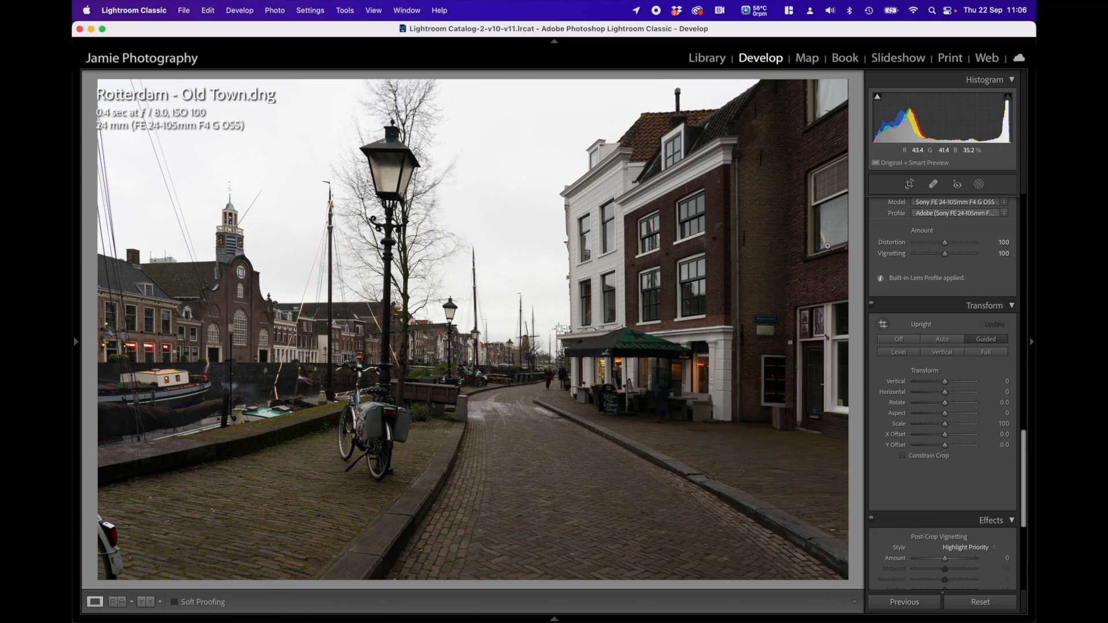
Crop the photo to remove the cut-off bicycle, the dark building beside the drainpipe and a strip of the foreground paving
click(910, 184)
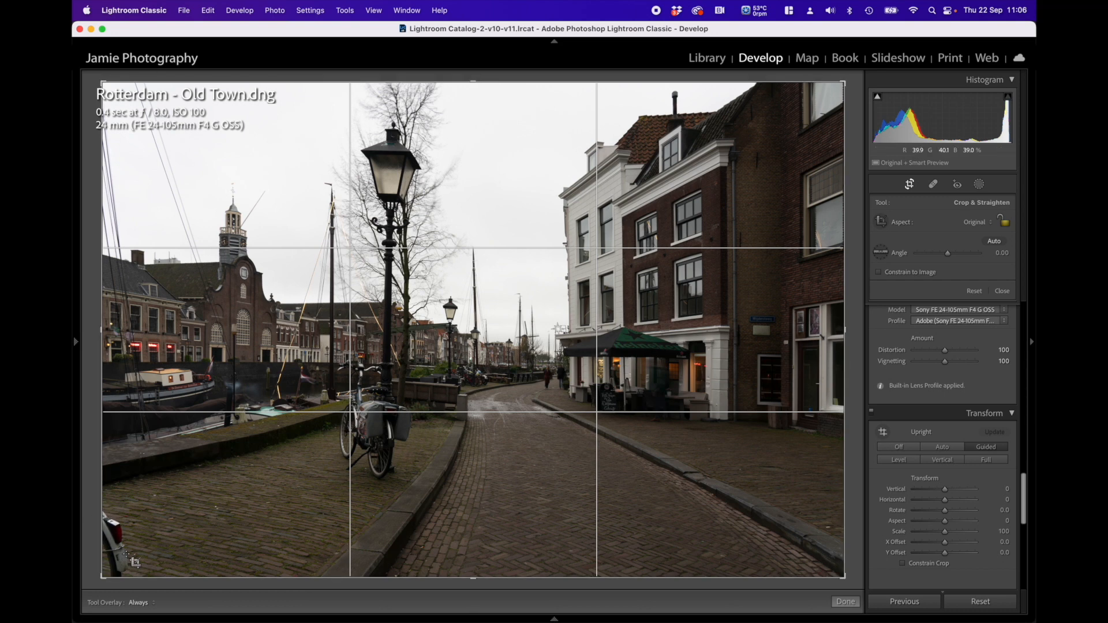
drag(102, 330, 113, 328)
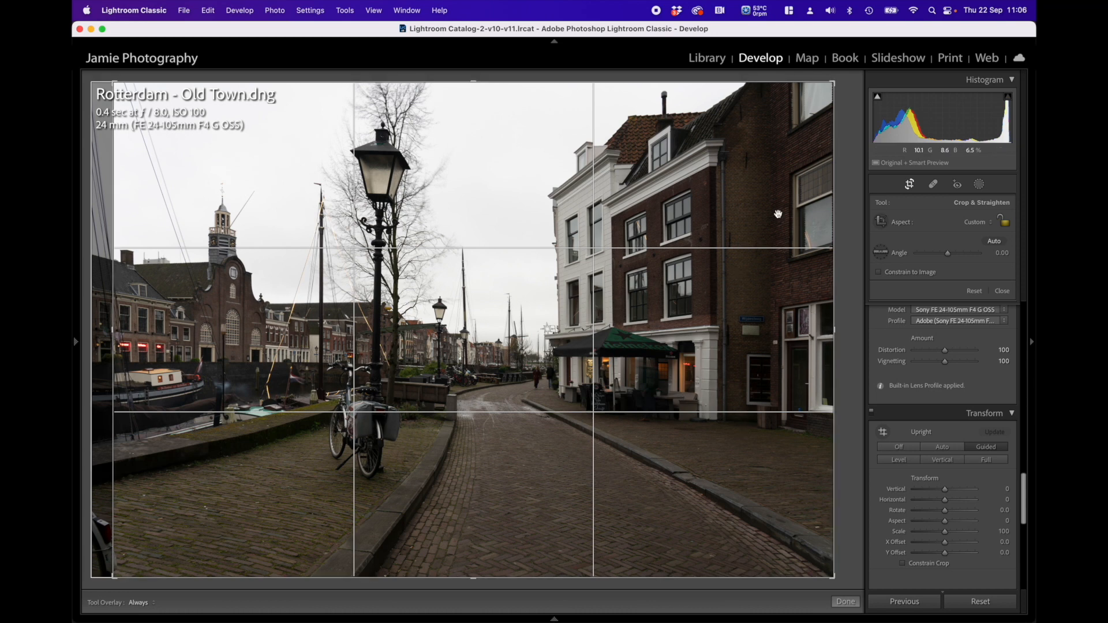
drag(833, 333, 777, 343)
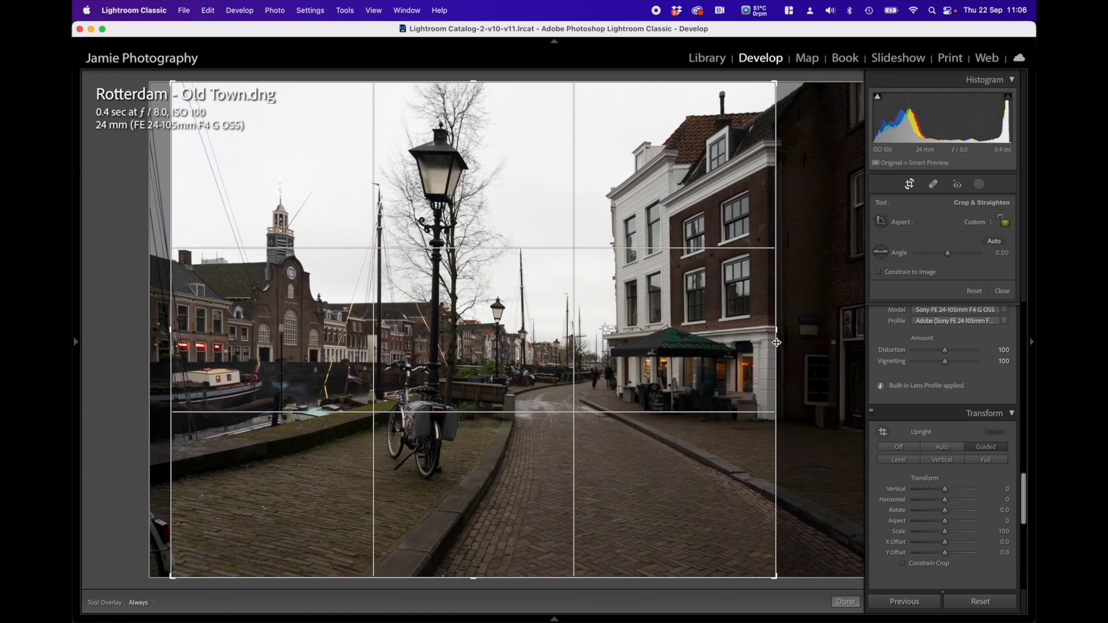
drag(475, 577, 475, 542)
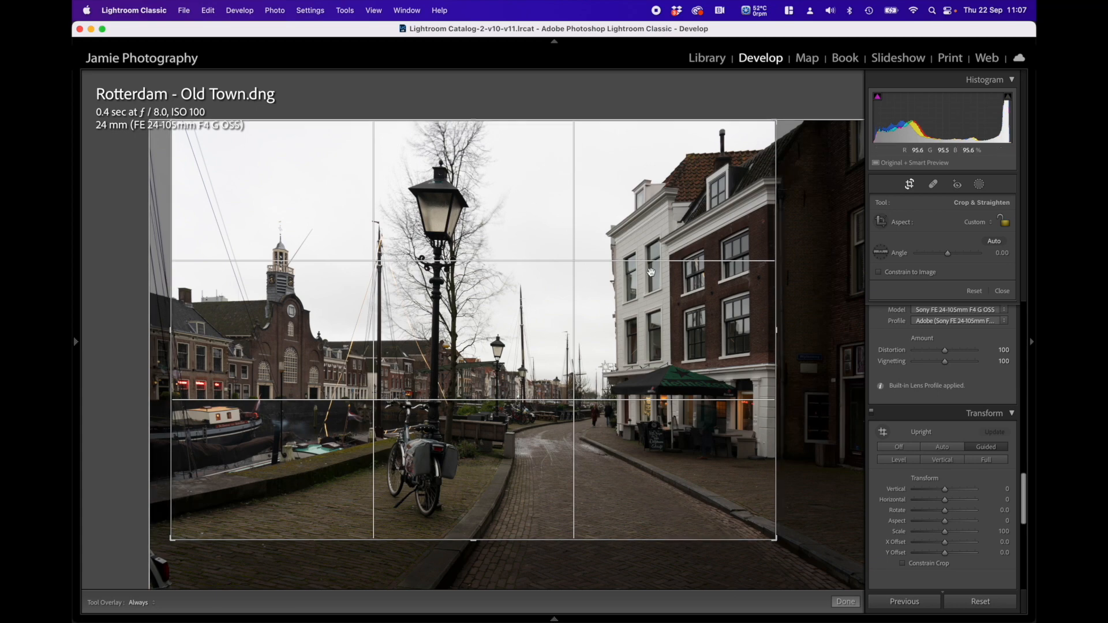
click(845, 602)
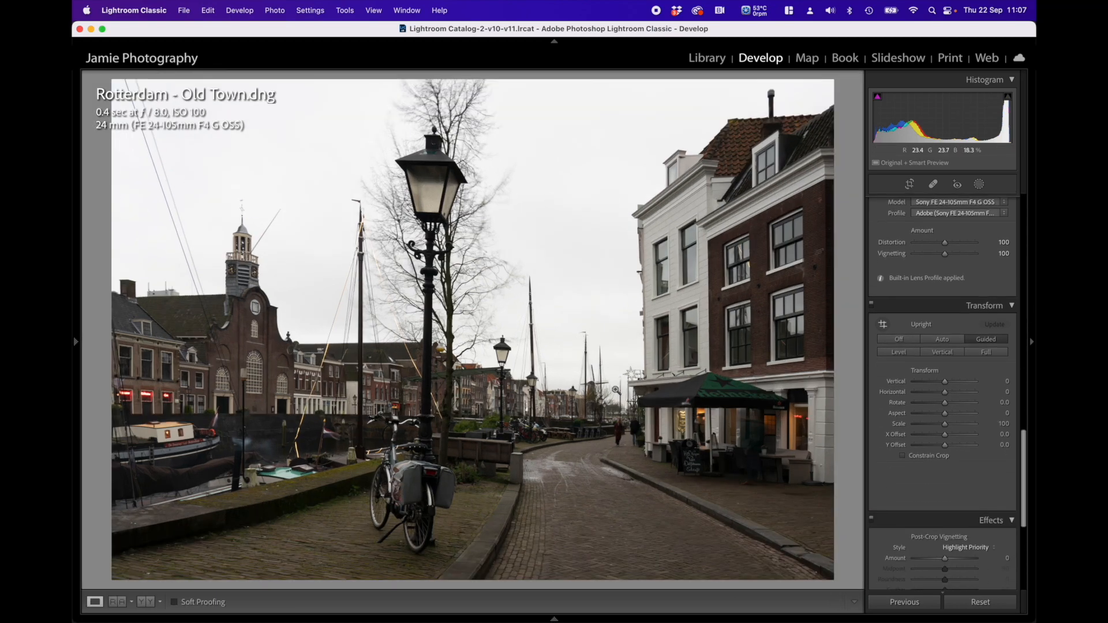
Set the photo's Highlights to +10 and its Contrast to +17
scroll(936, 283, up, 5)
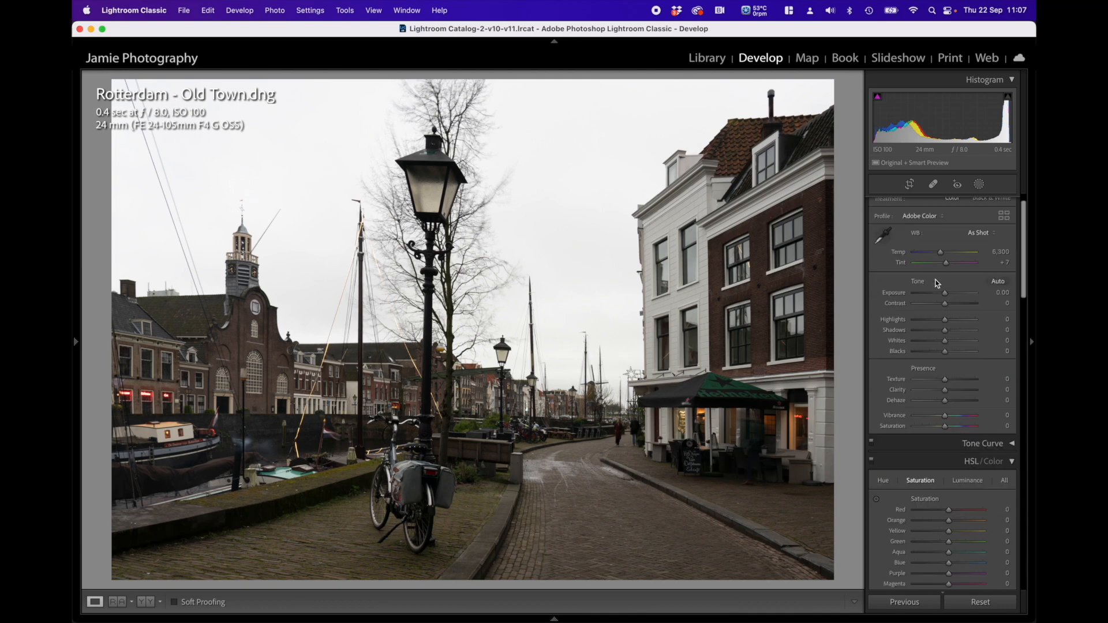
scroll(936, 283, up, 2)
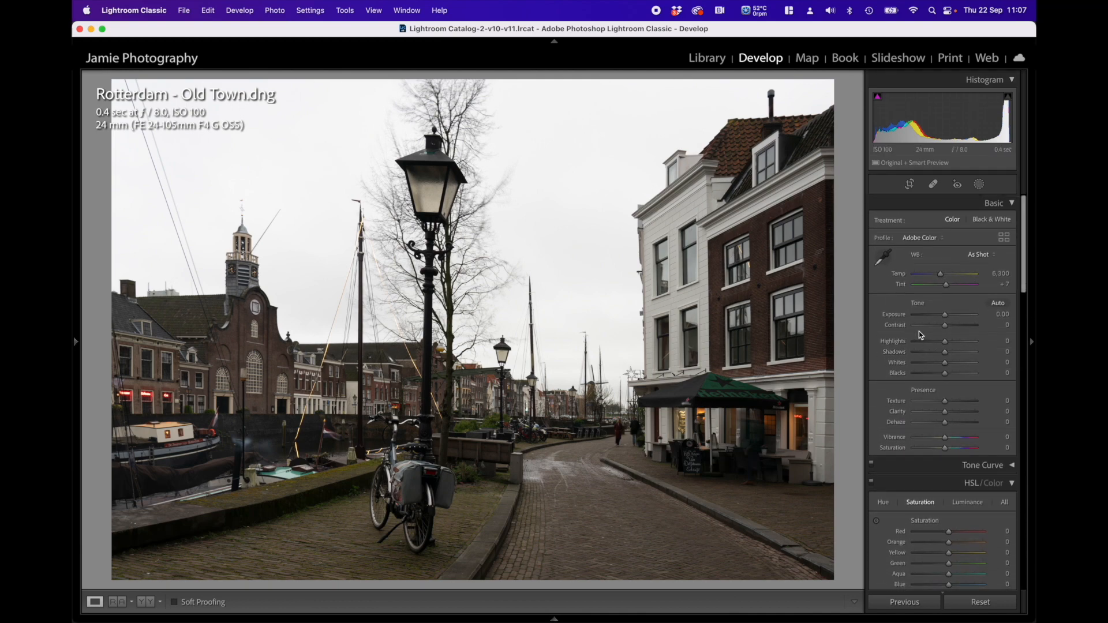
drag(945, 341, 951, 342)
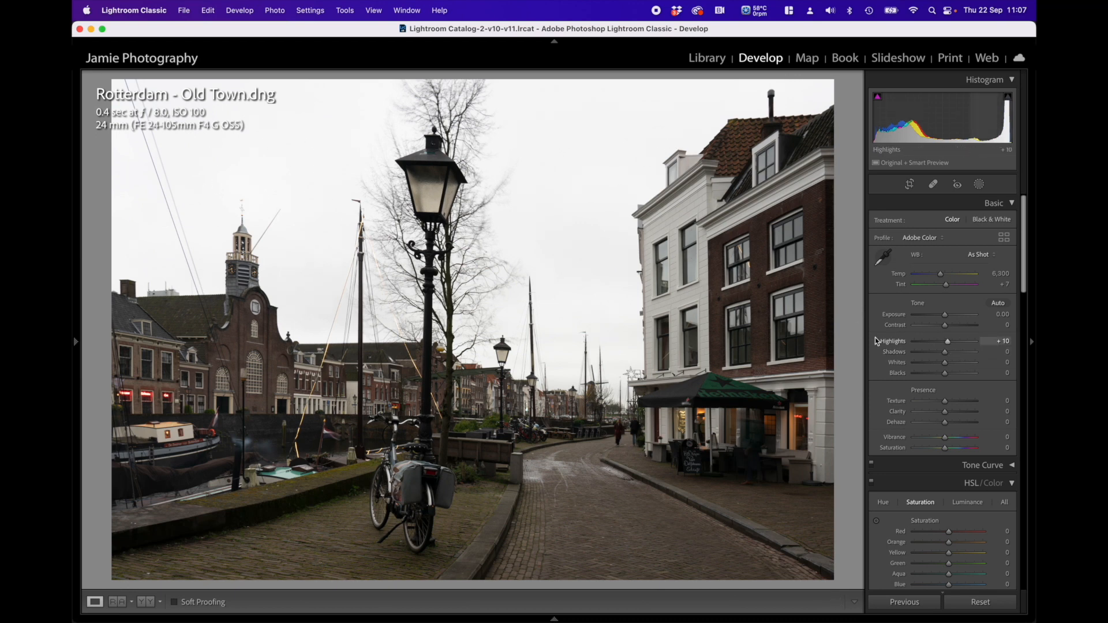
drag(945, 325, 950, 328)
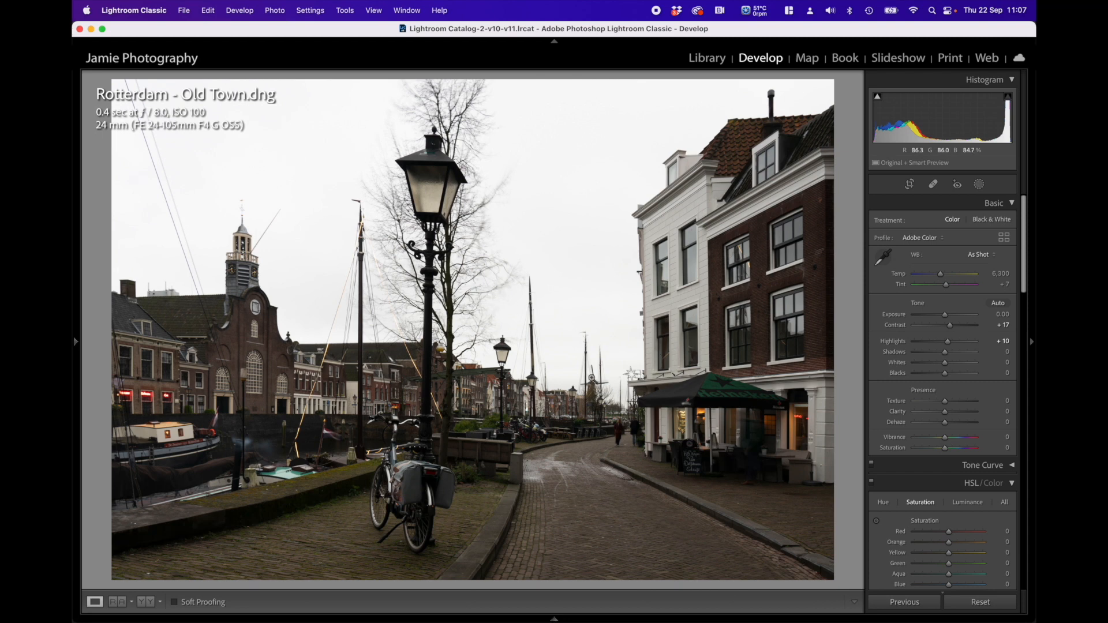
Send the adjusted photo to Adobe Photoshop 2022 for editing
right_click(530, 345)
mouse_move(567, 362)
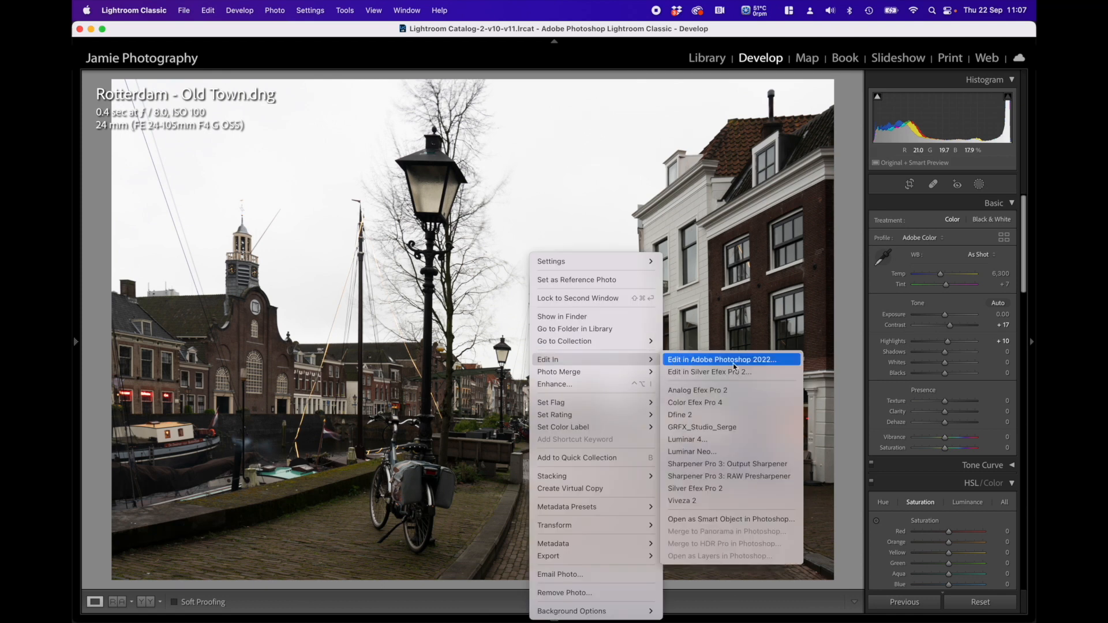
click(748, 363)
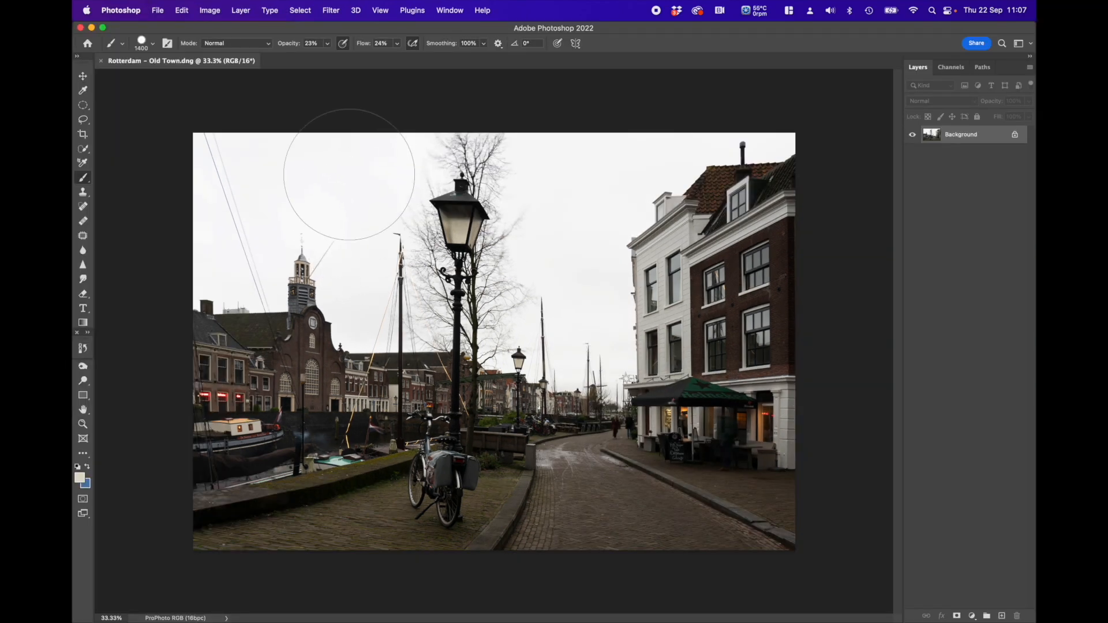
Start Sky Replacement on the photo and move its dialog clear of the image
click(183, 11)
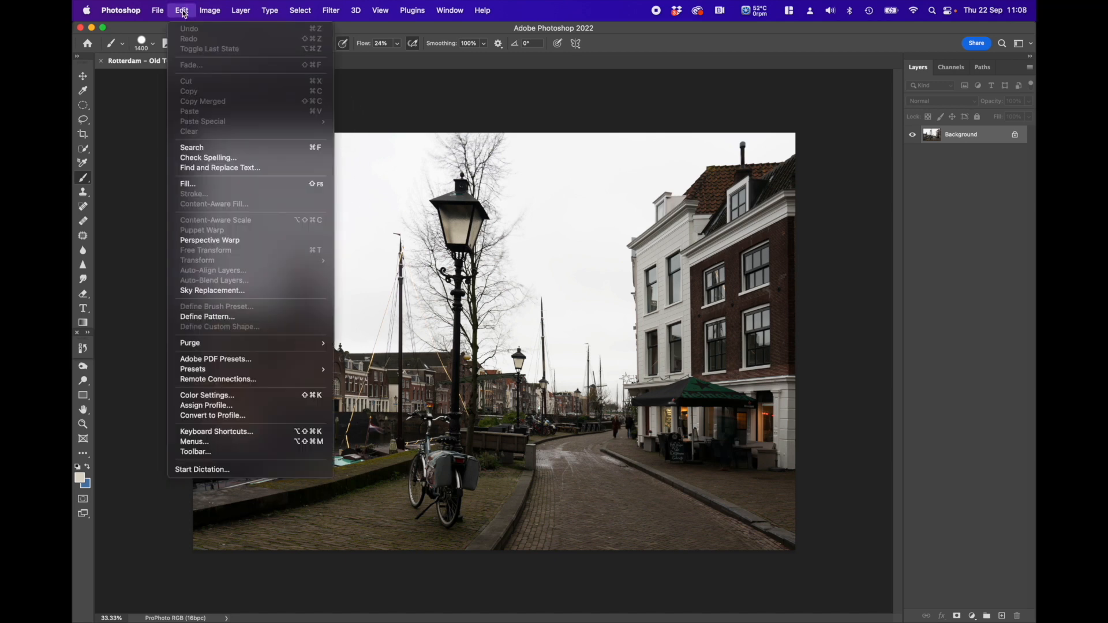
click(226, 291)
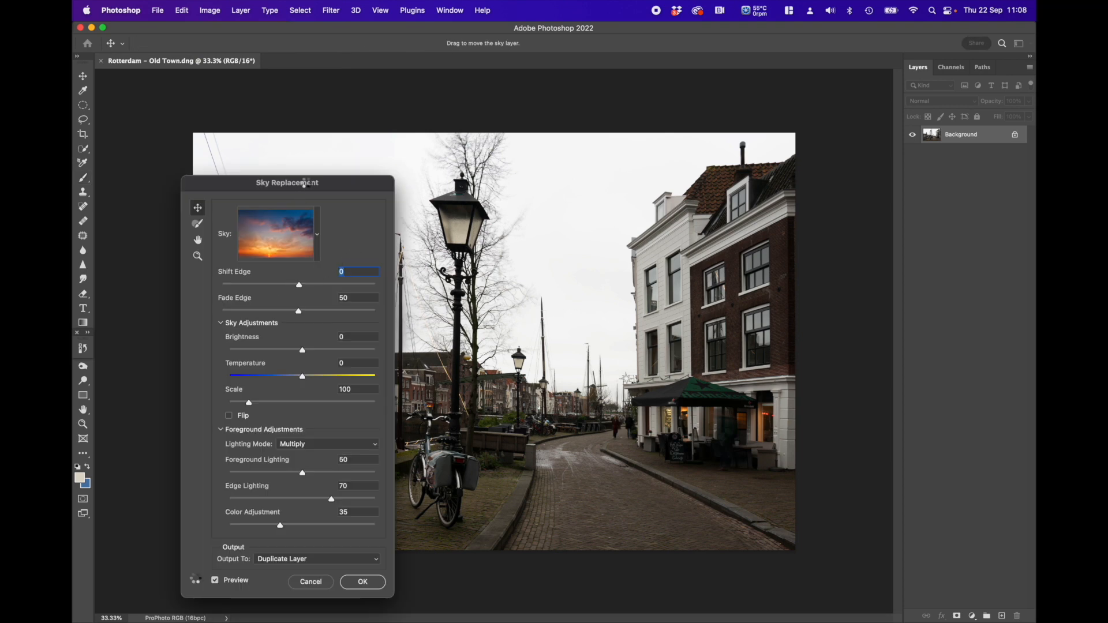
drag(306, 183, 949, 169)
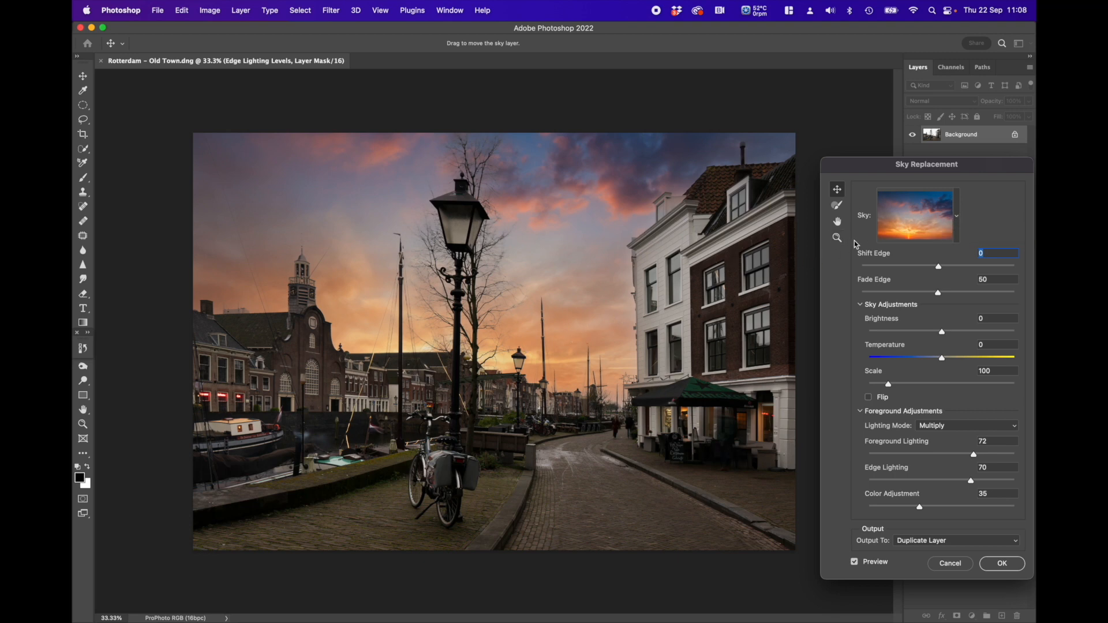
Look through the available sky presets and start adding a custom sky image
click(958, 221)
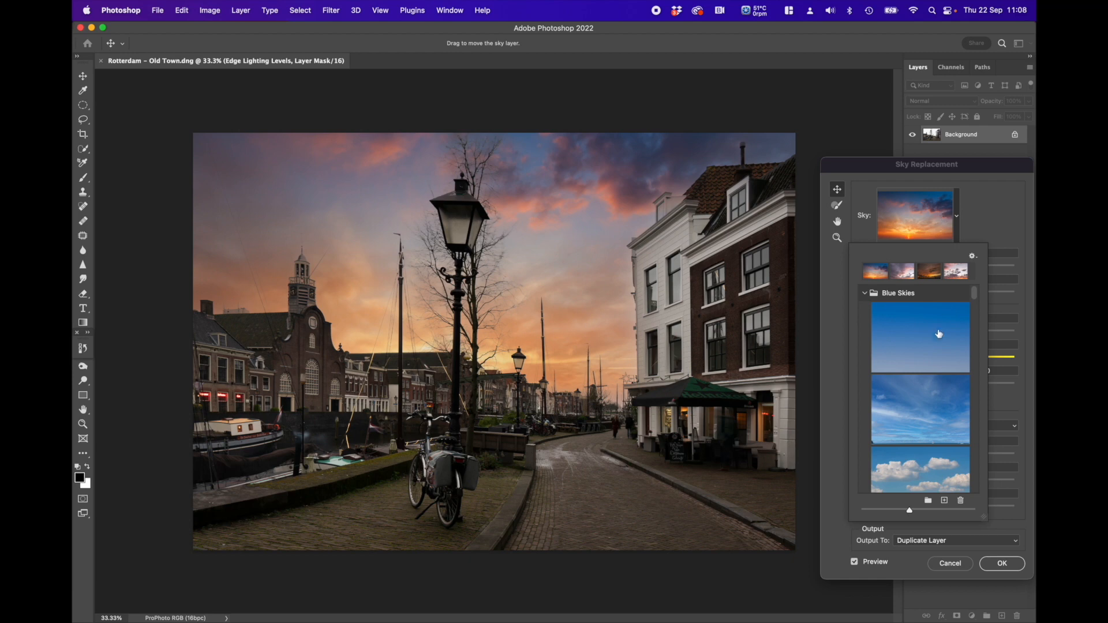
drag(974, 304, 986, 479)
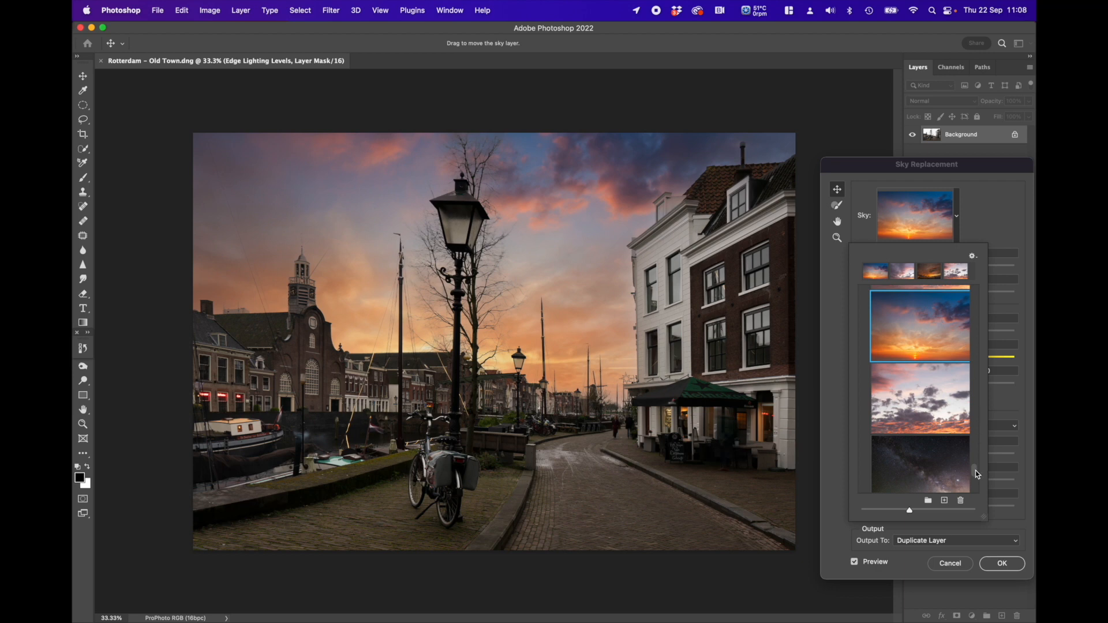
drag(976, 471, 975, 409)
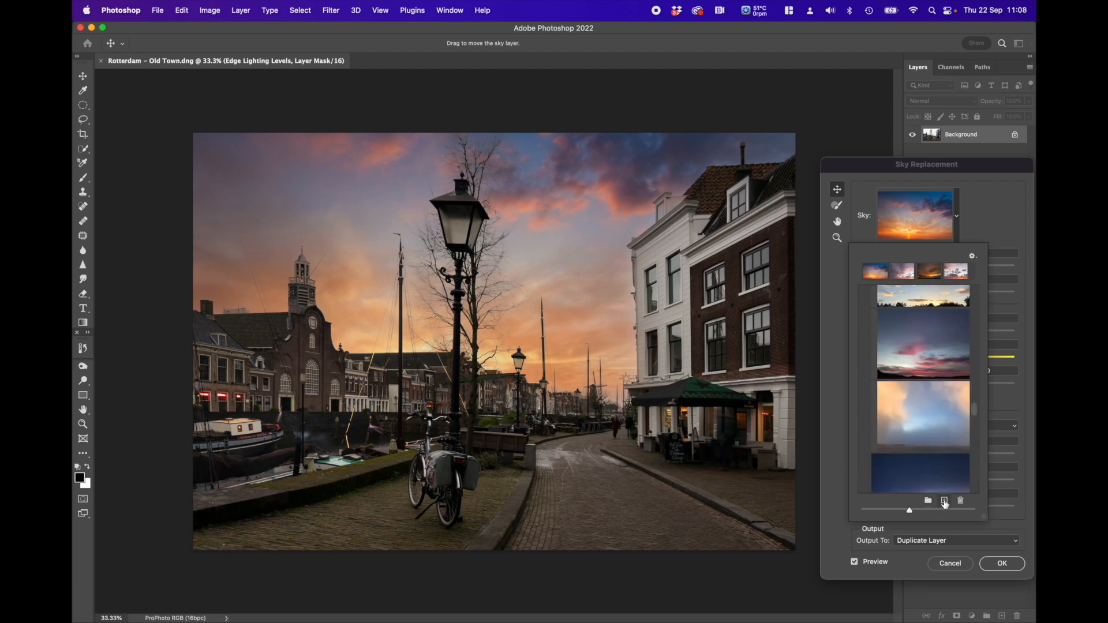
click(944, 501)
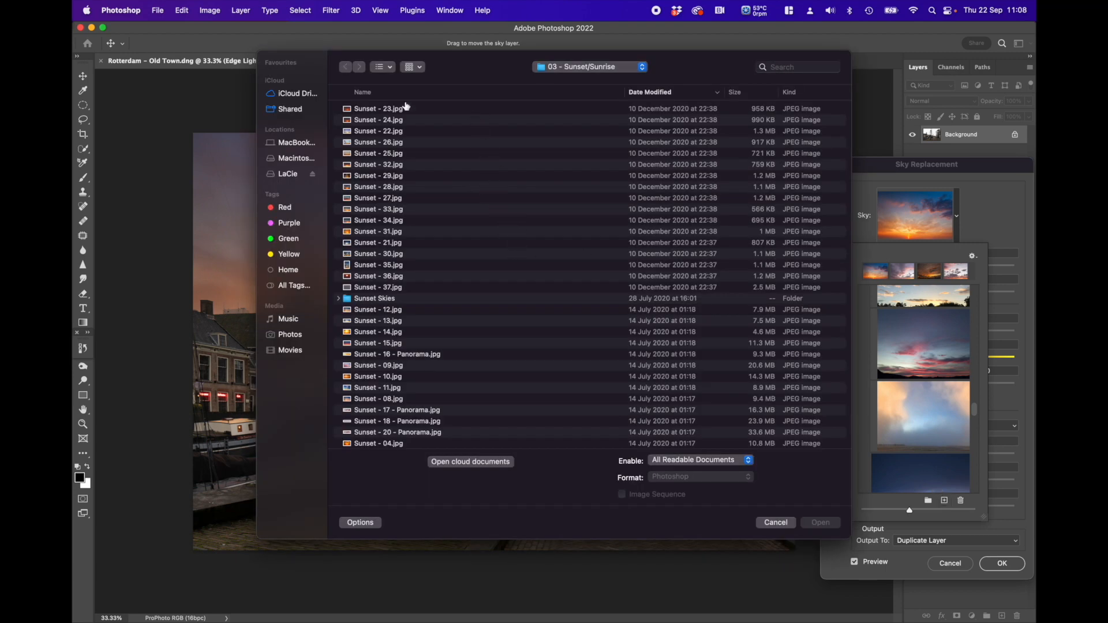
Browse from the 03 - Sunset/Sunrise folder up to Skies and expand the 14 - Romantic Sunset folder
scroll(465, 209, down, 1)
scroll(465, 209, down, 3)
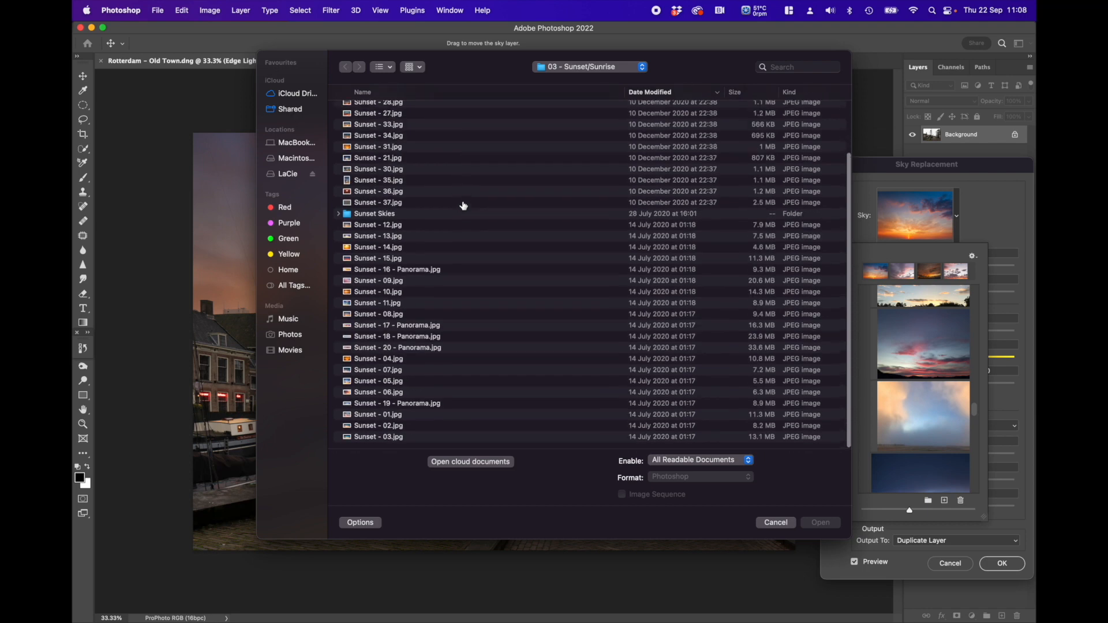
click(639, 67)
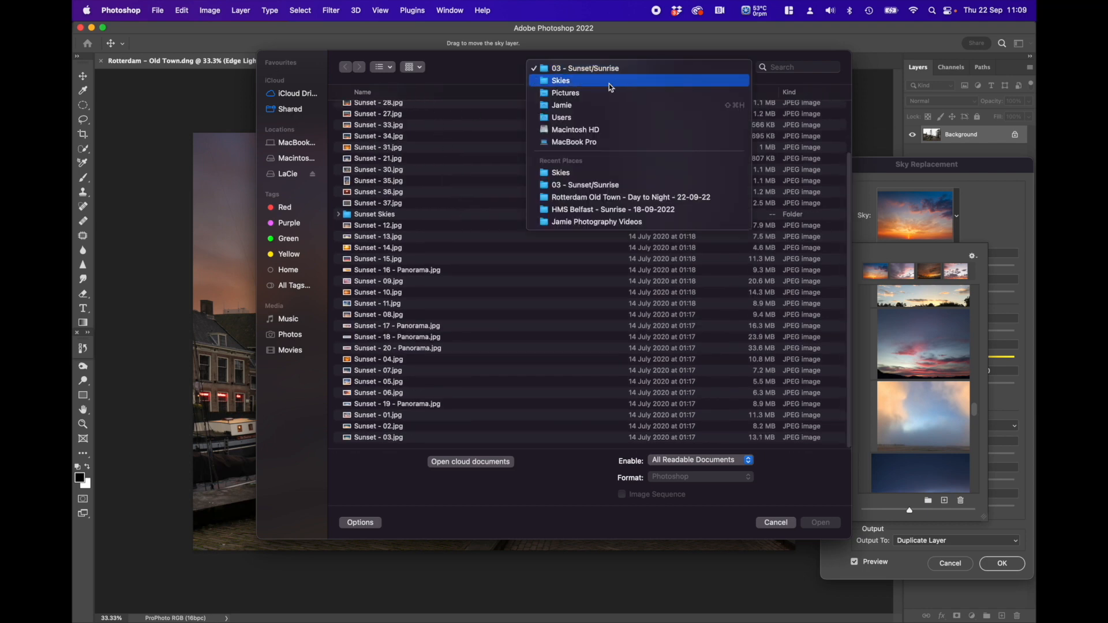
click(588, 82)
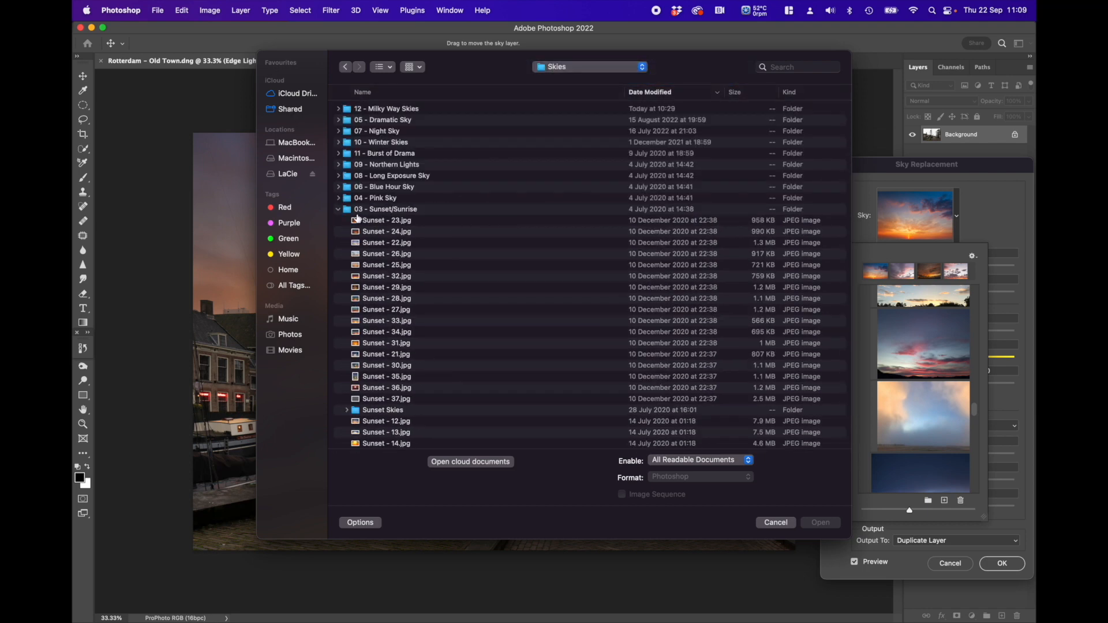
click(338, 209)
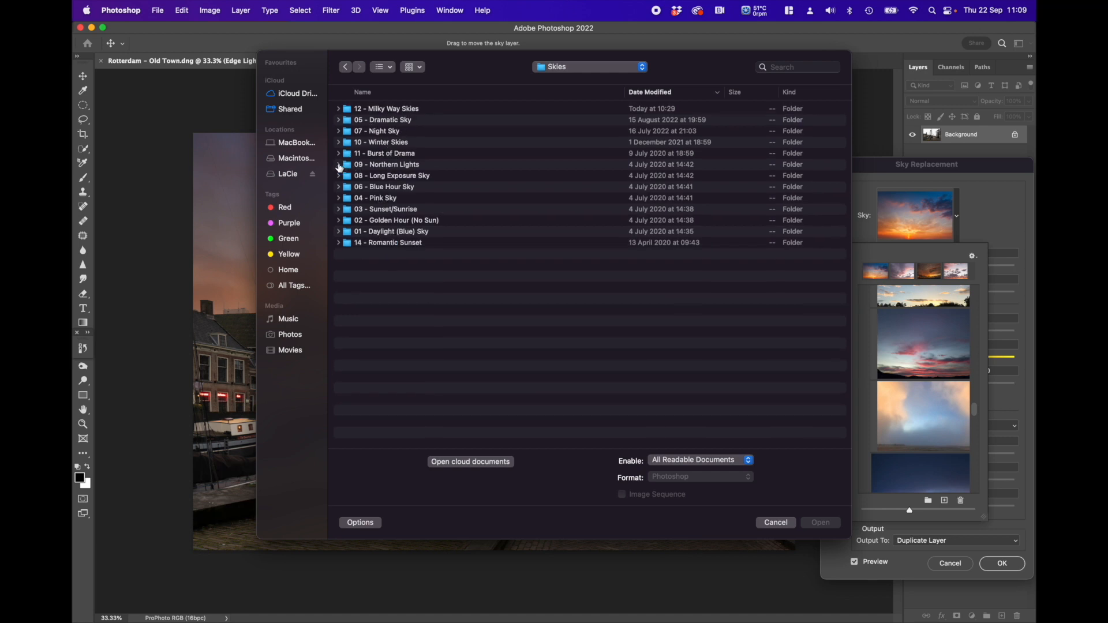
click(338, 243)
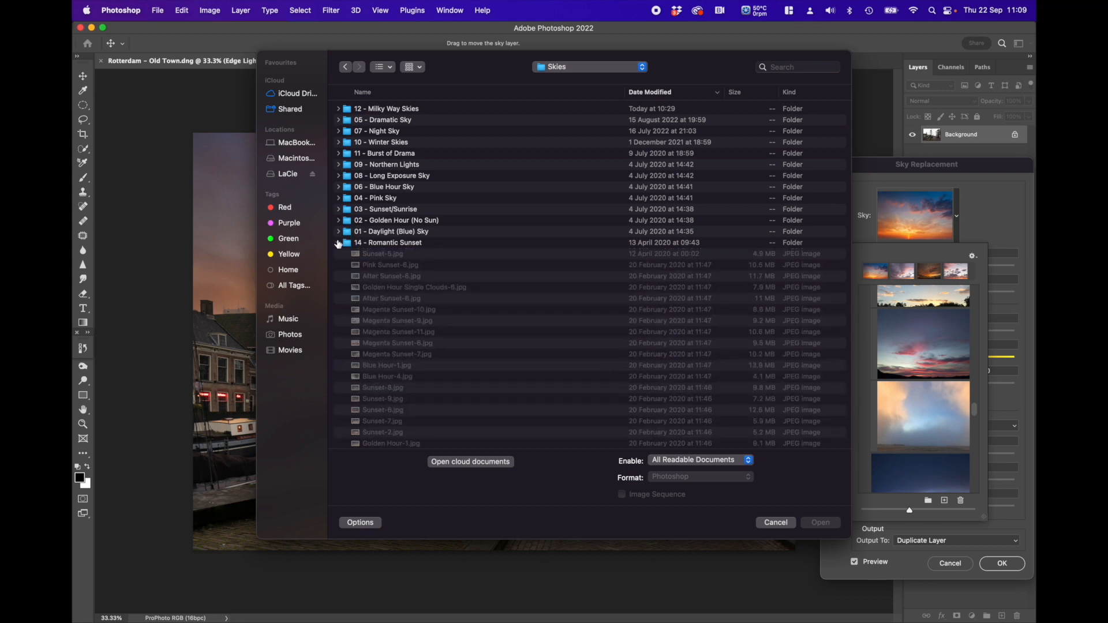
scroll(419, 267, down, 3)
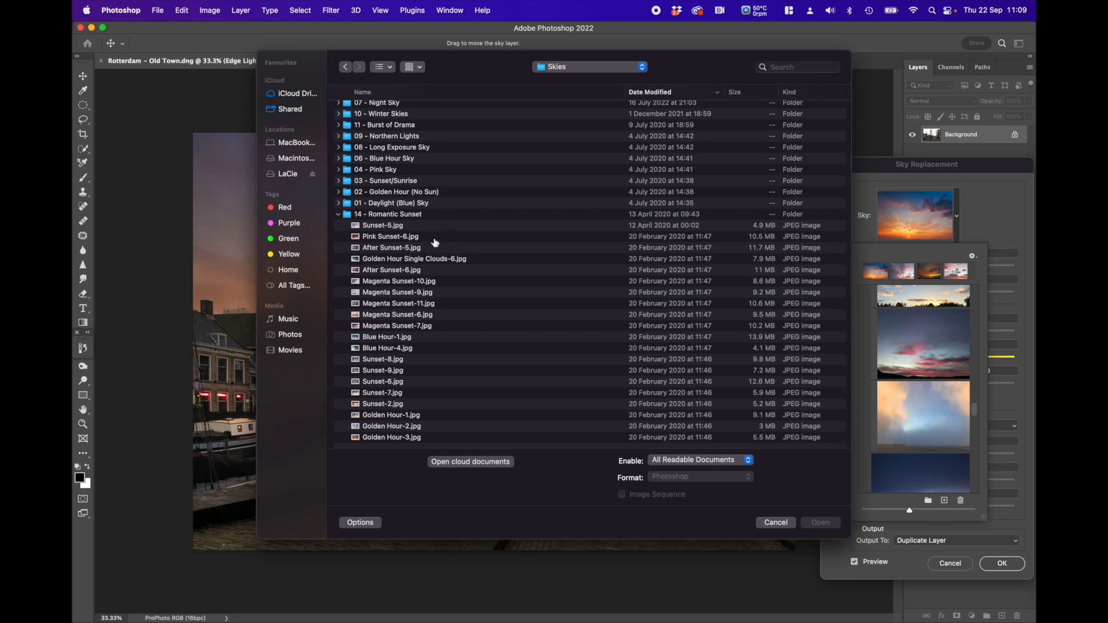
Preview the sky images in the 14 - Romantic Sunset folder, from Sunset-5.jpg through Magenta Sunset-10.jpg
click(375, 226)
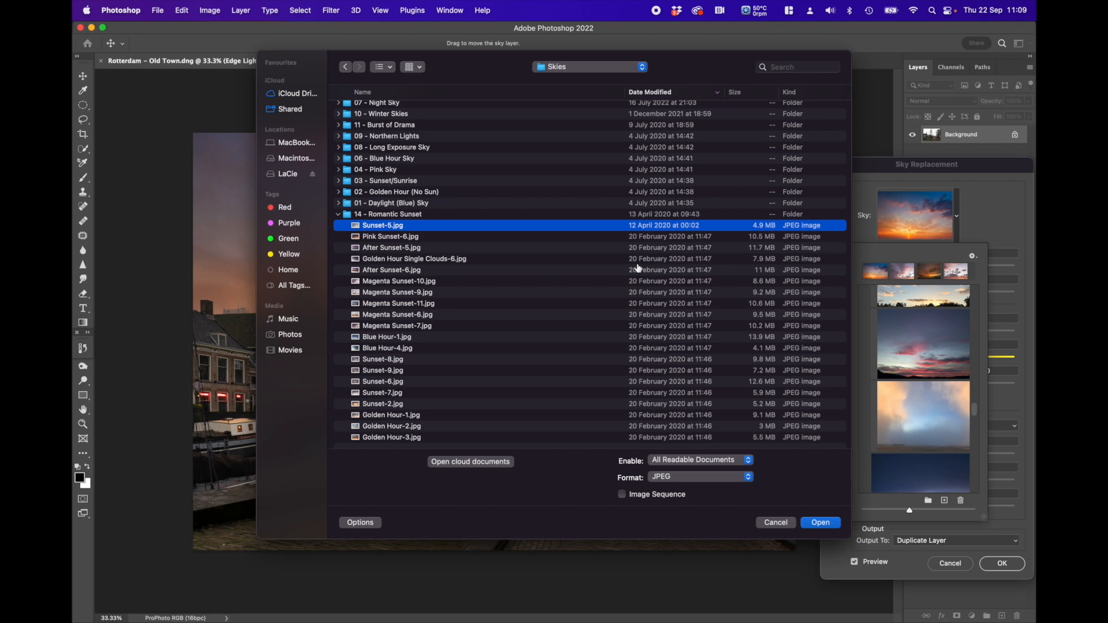
key(space)
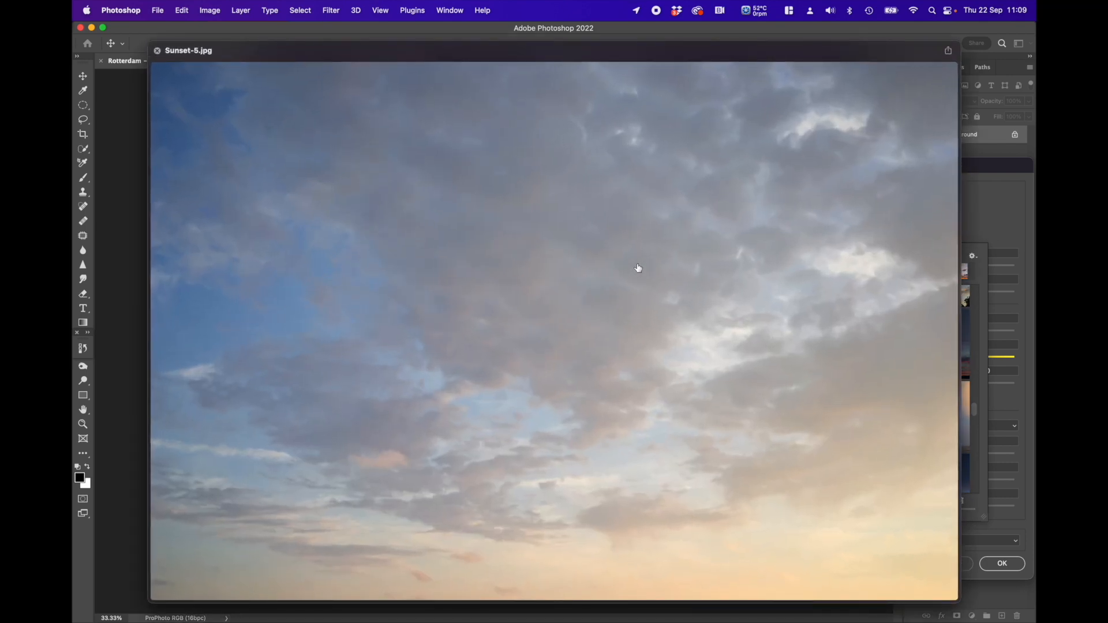
key(space)
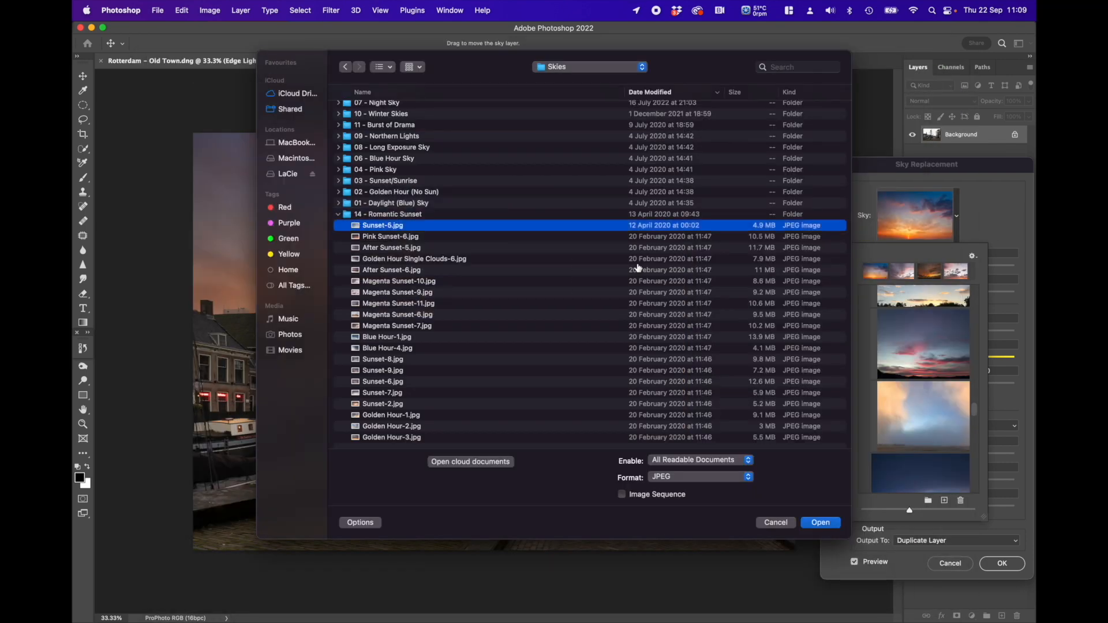
key(space)
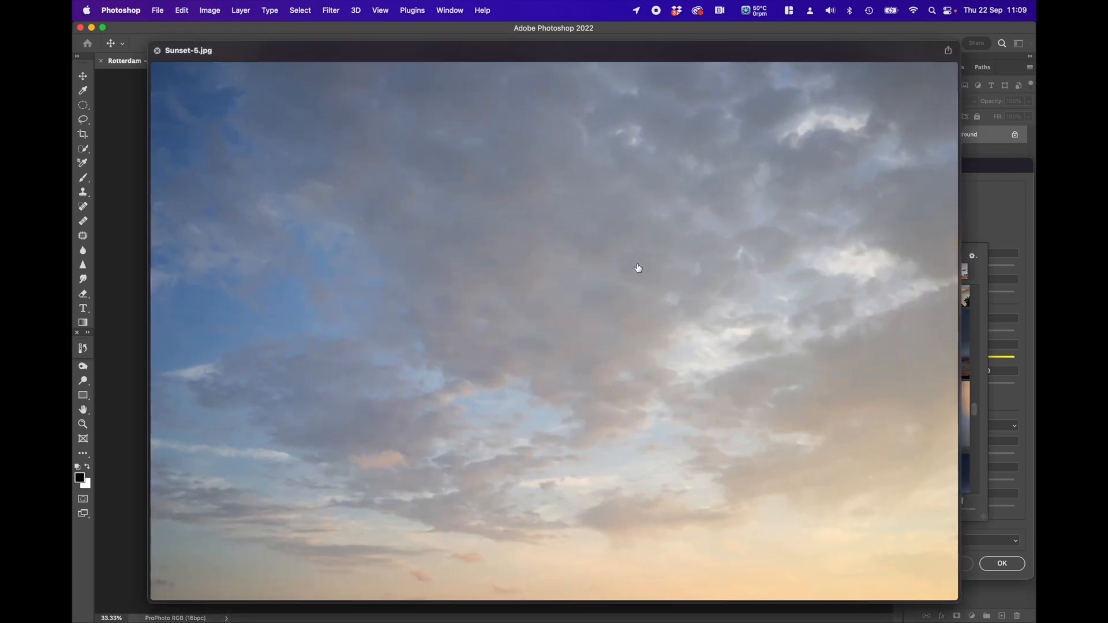
key(Down)
key(Down)
key(Down)
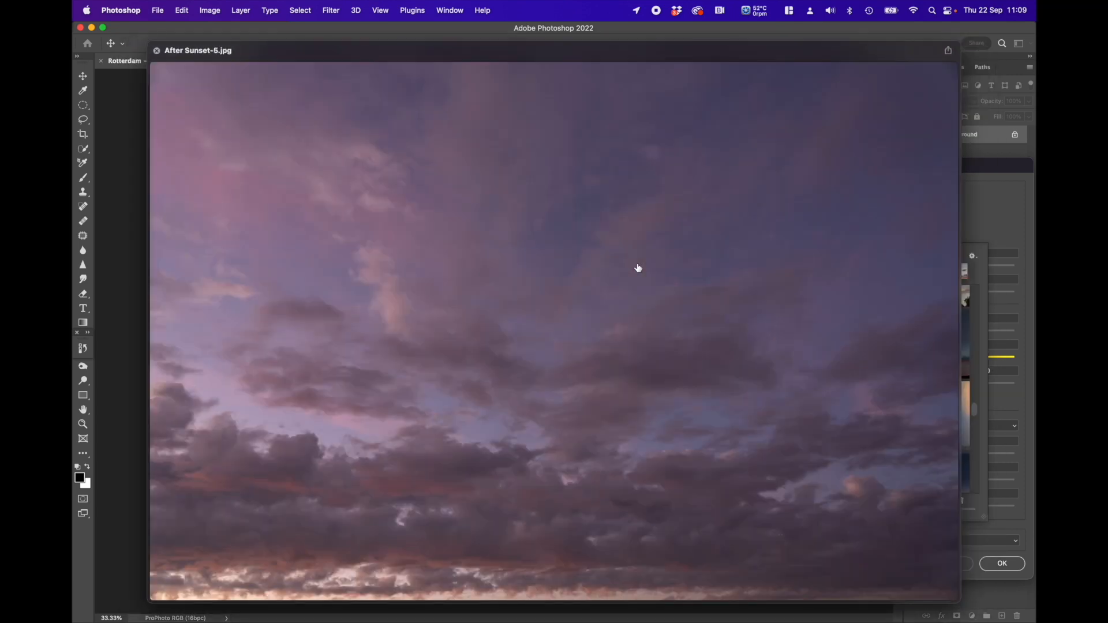
key(Down)
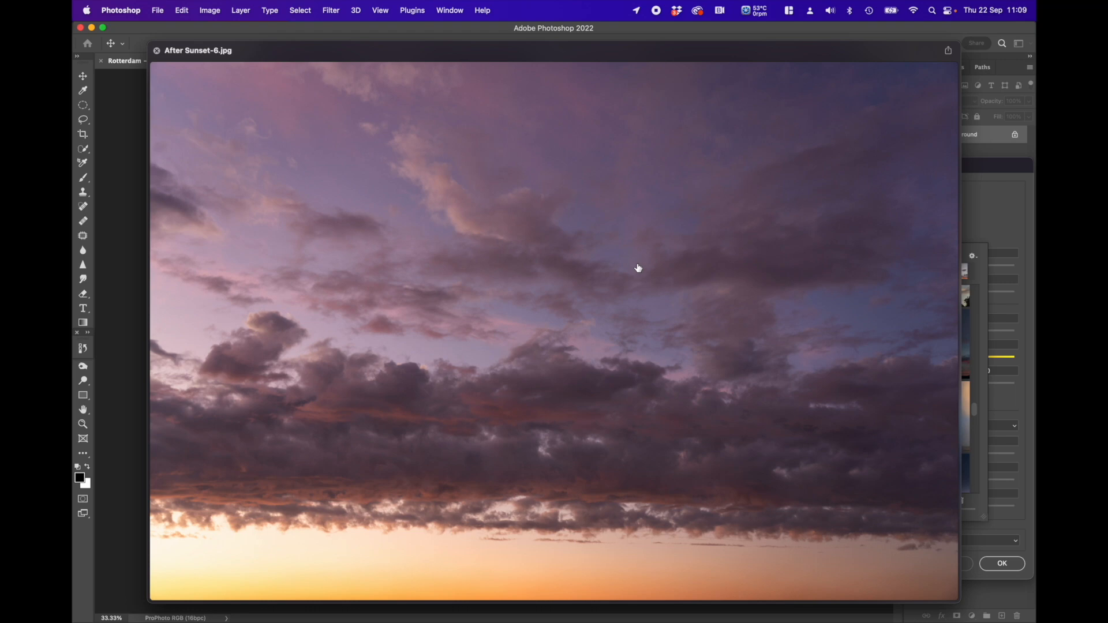
key(Down)
key(Down)
key(Up)
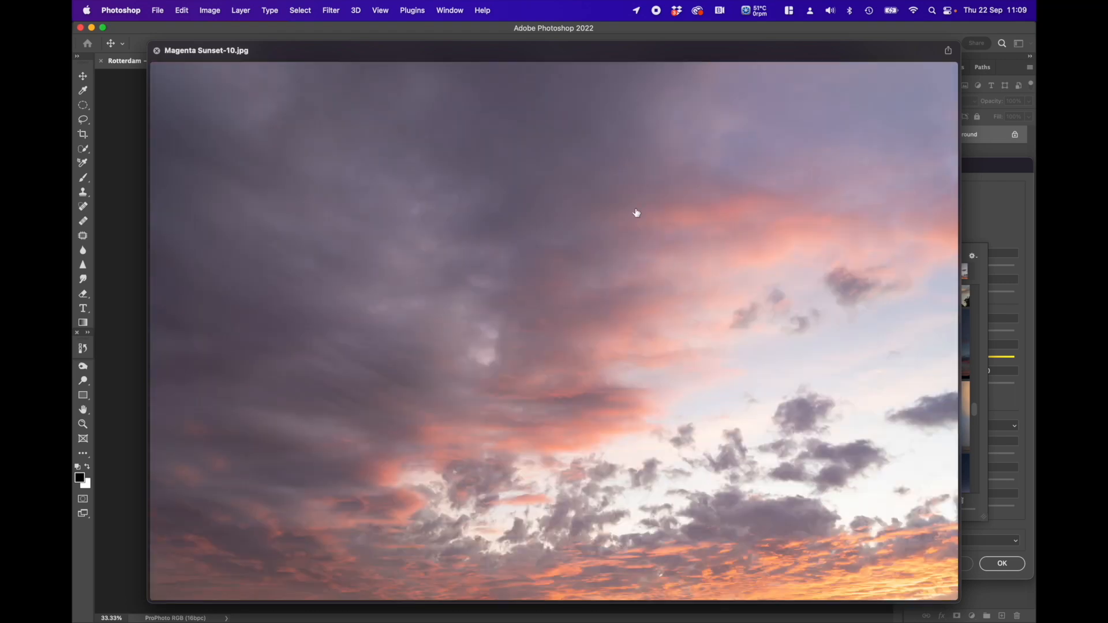
Add Magenta Sunset-10.jpg as a custom sky and apply it to the photo
click(157, 52)
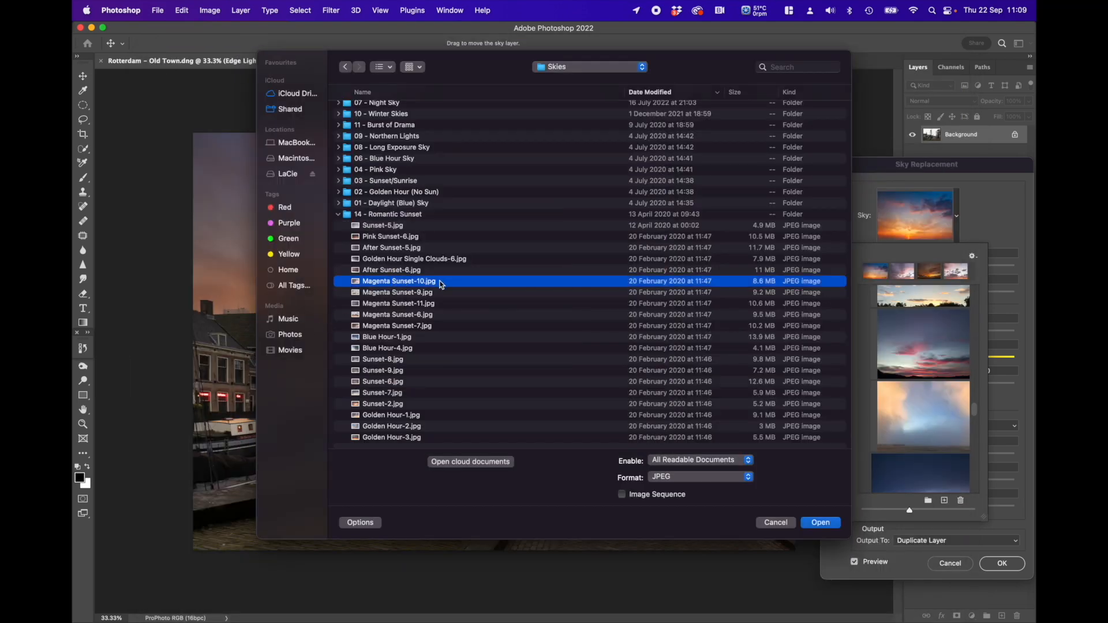
click(820, 524)
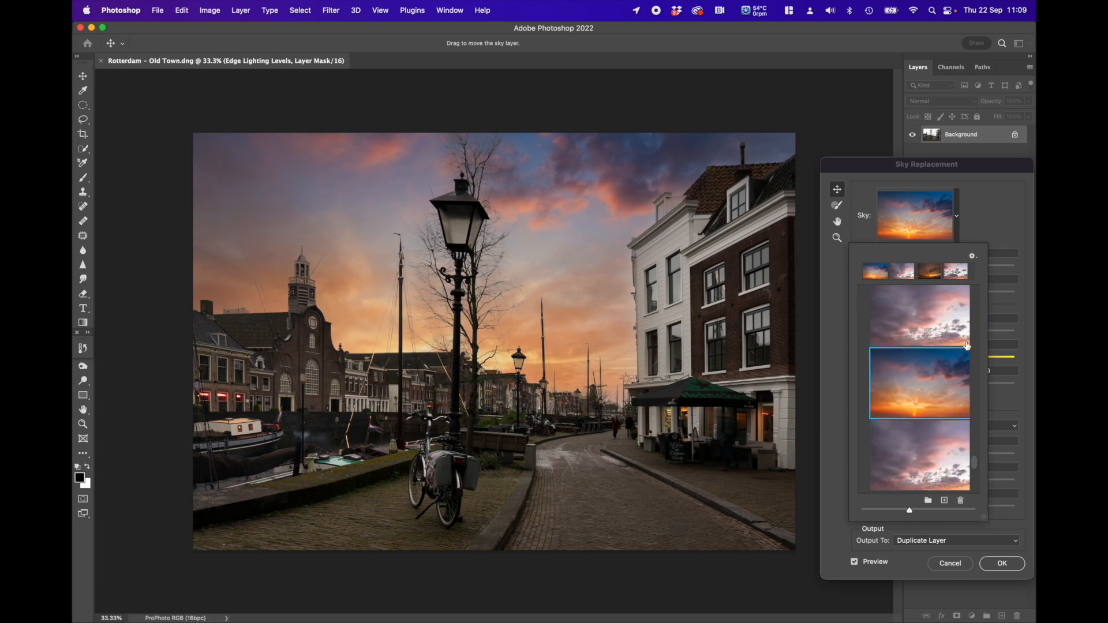
click(927, 325)
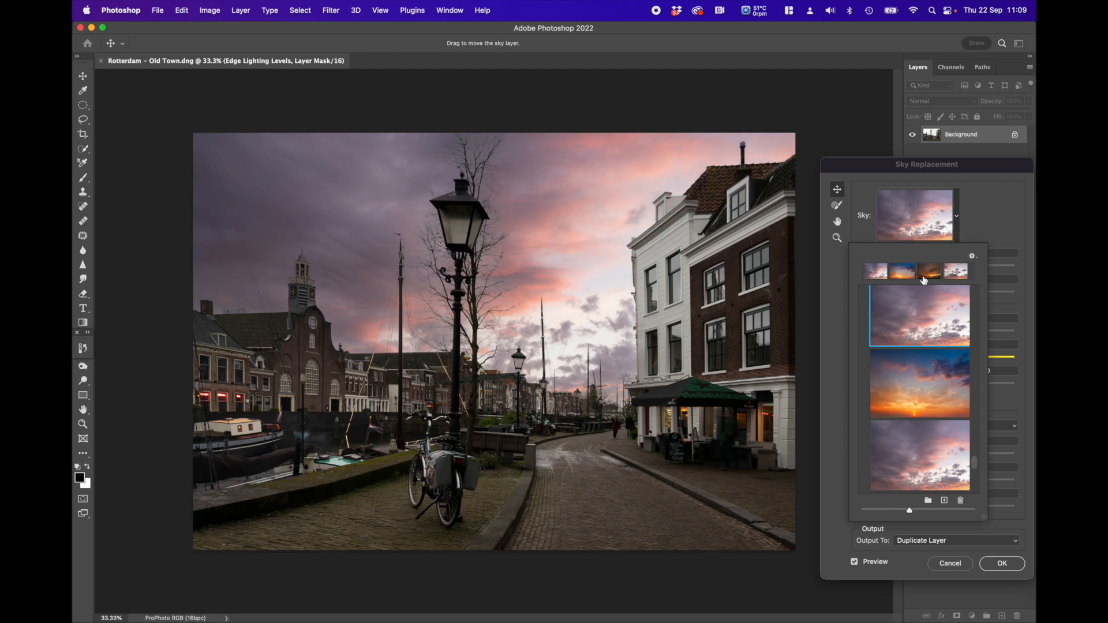
click(988, 220)
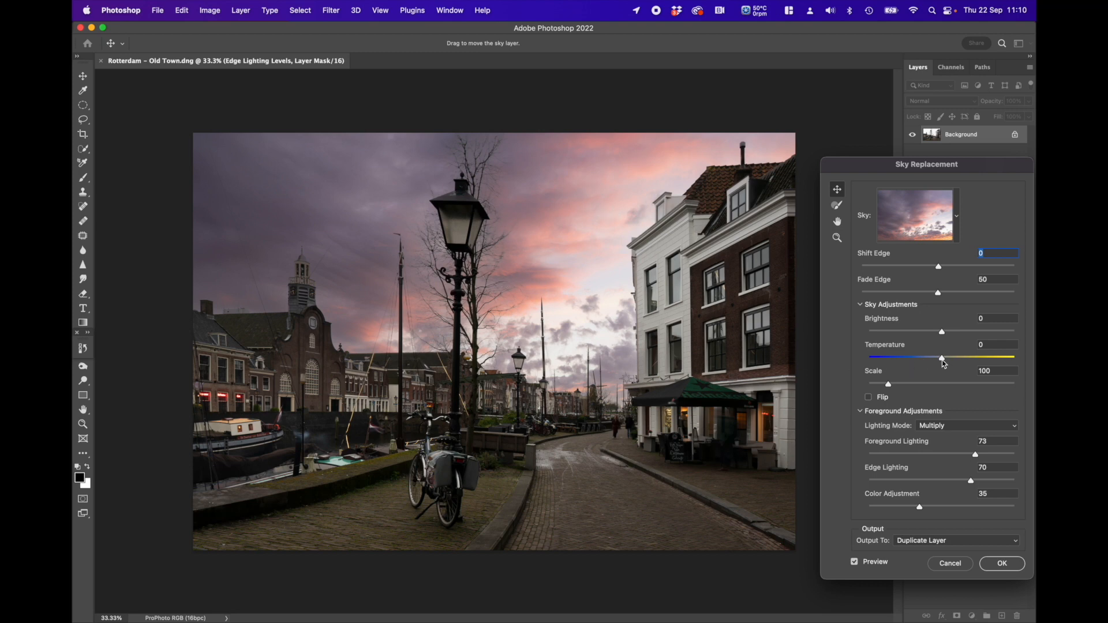
Set the sky's Temperature to 53 and the Foreground Lighting to 80
drag(943, 362, 981, 359)
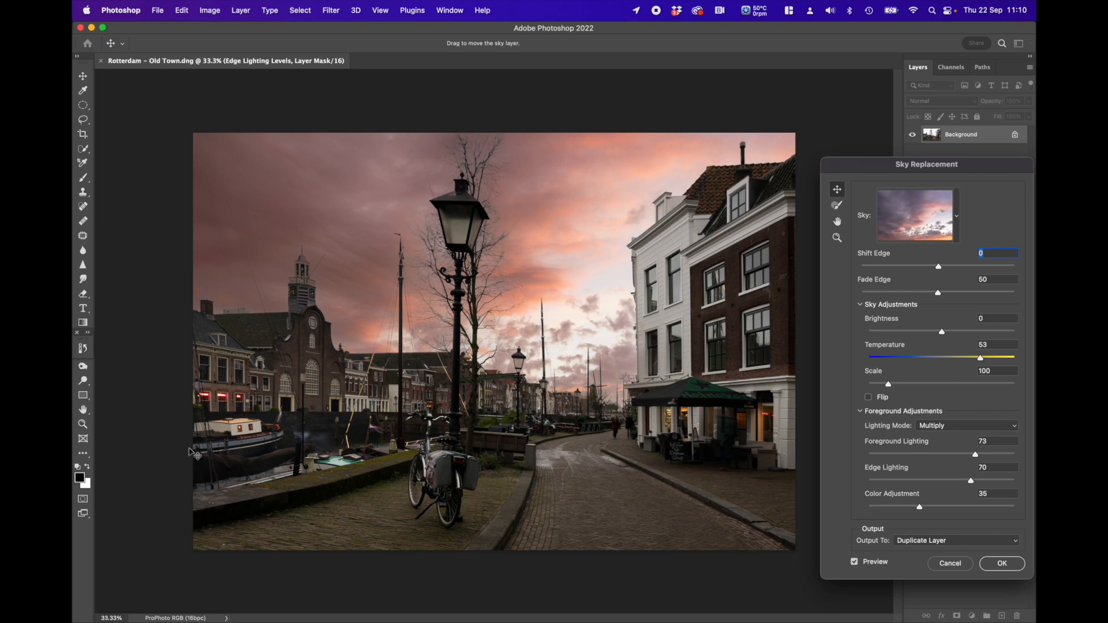
drag(979, 457, 905, 455)
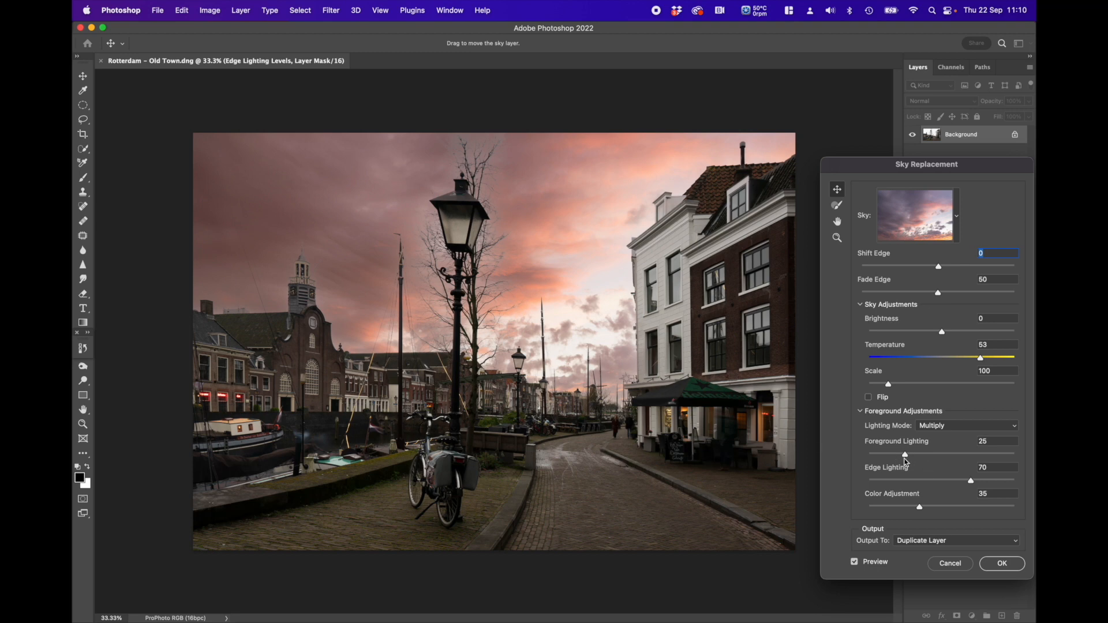
drag(905, 455, 995, 455)
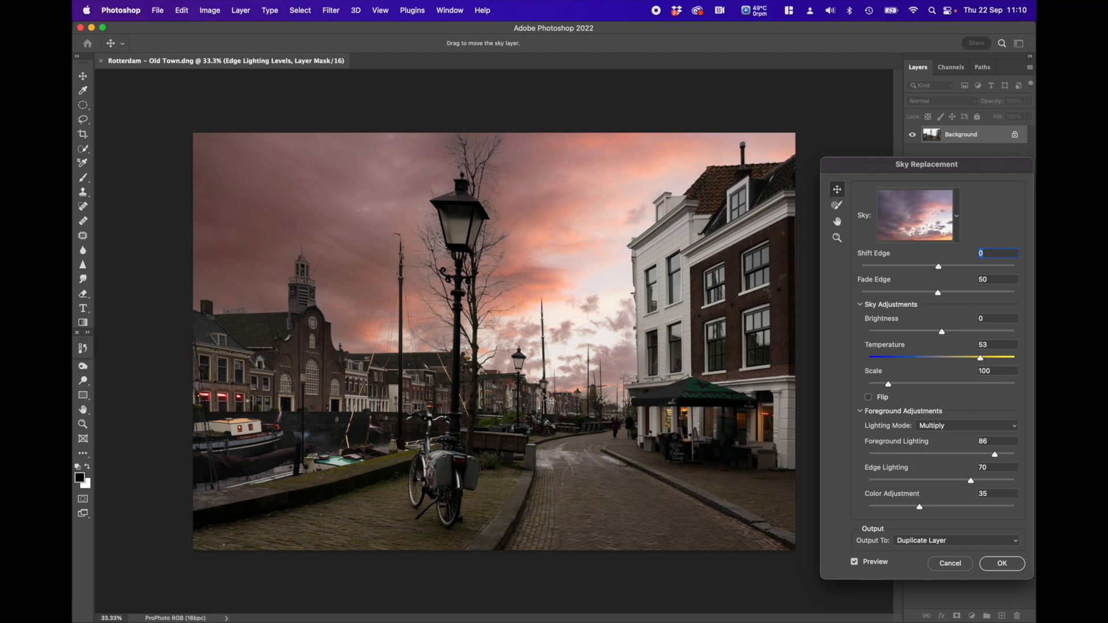
click(909, 454)
Try a low and a high Edge Lighting for the foreground, settling on 86
click(901, 481)
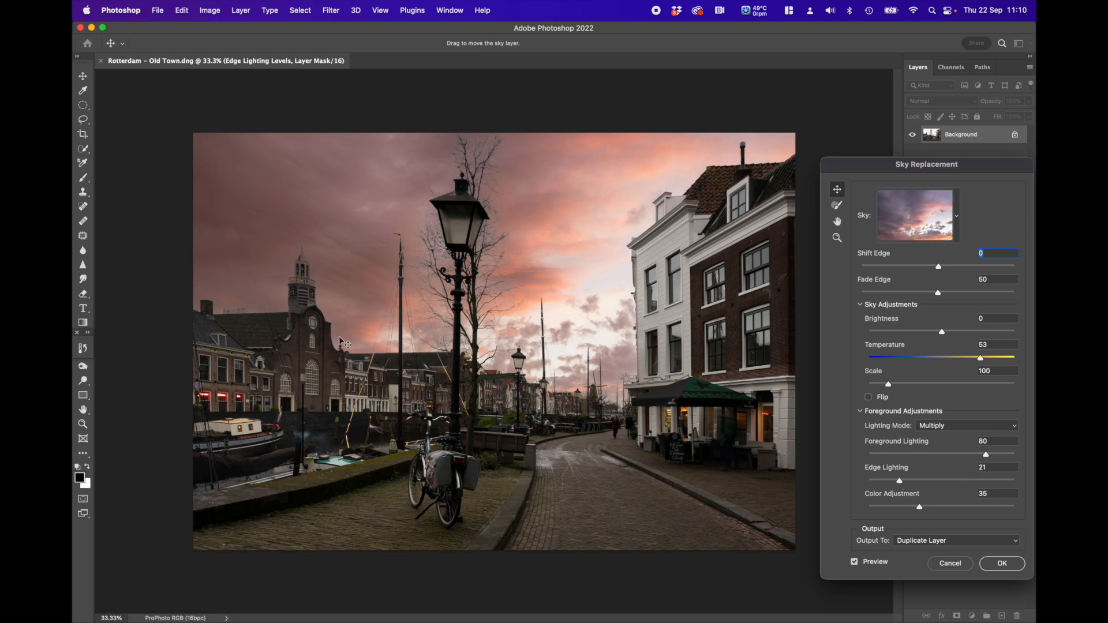
drag(900, 481, 996, 482)
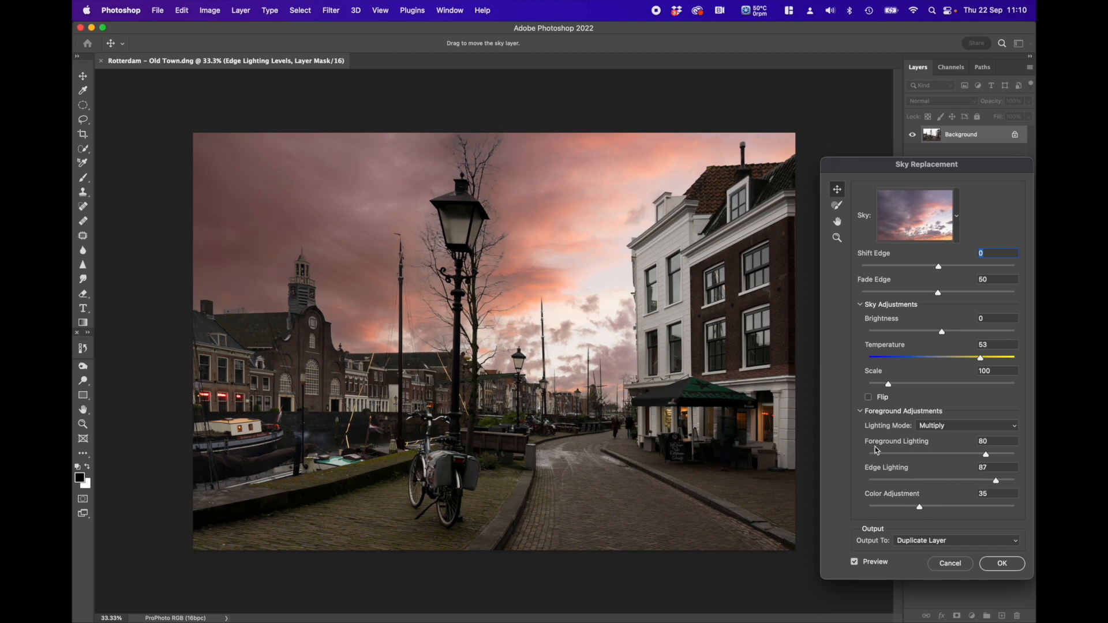
drag(1007, 483, 995, 483)
Set the foreground's Color Adjustment to 78 and the sky's Brightness to -21
drag(920, 507, 931, 508)
click(883, 508)
click(1004, 508)
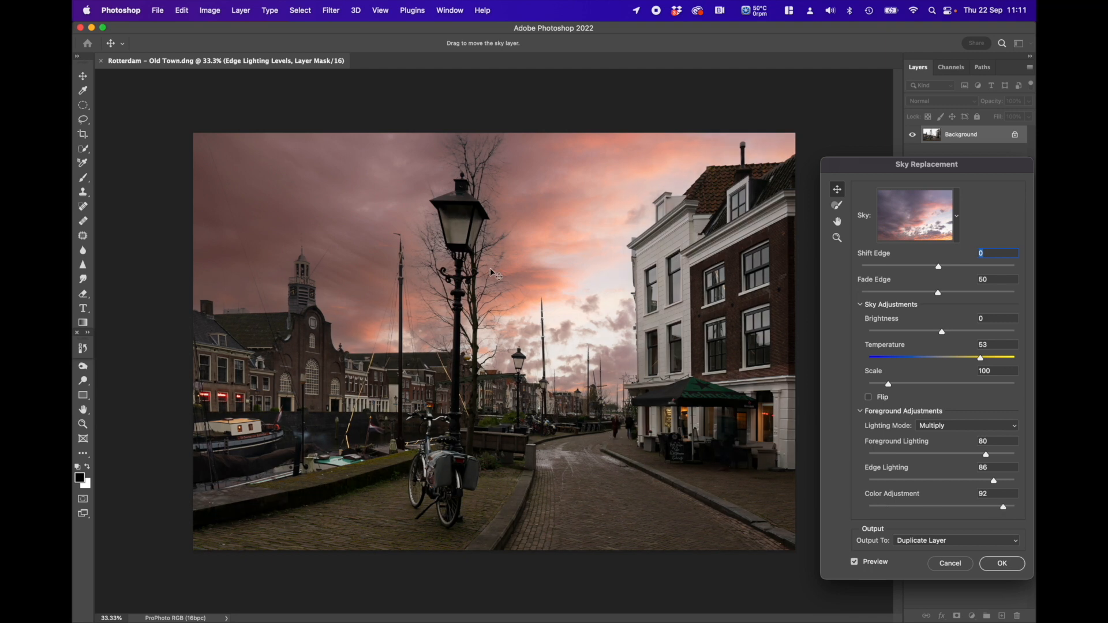
drag(1004, 508, 984, 508)
drag(943, 335, 927, 337)
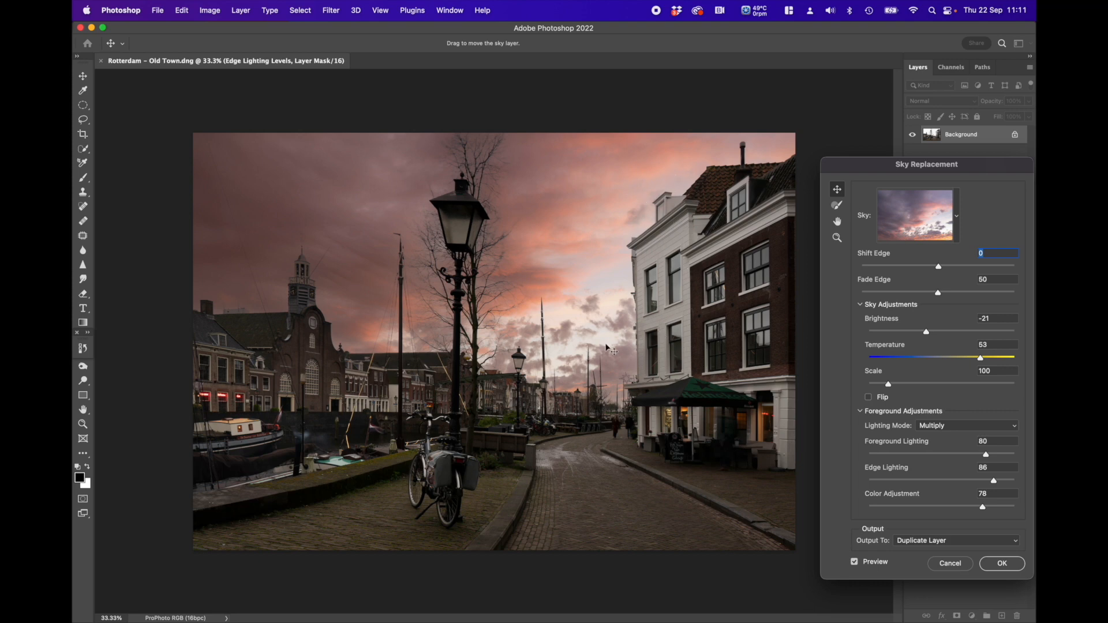
Test extreme Shift Edge values, then set Shift Edge to 13 and Fade Edge to 7
click(883, 266)
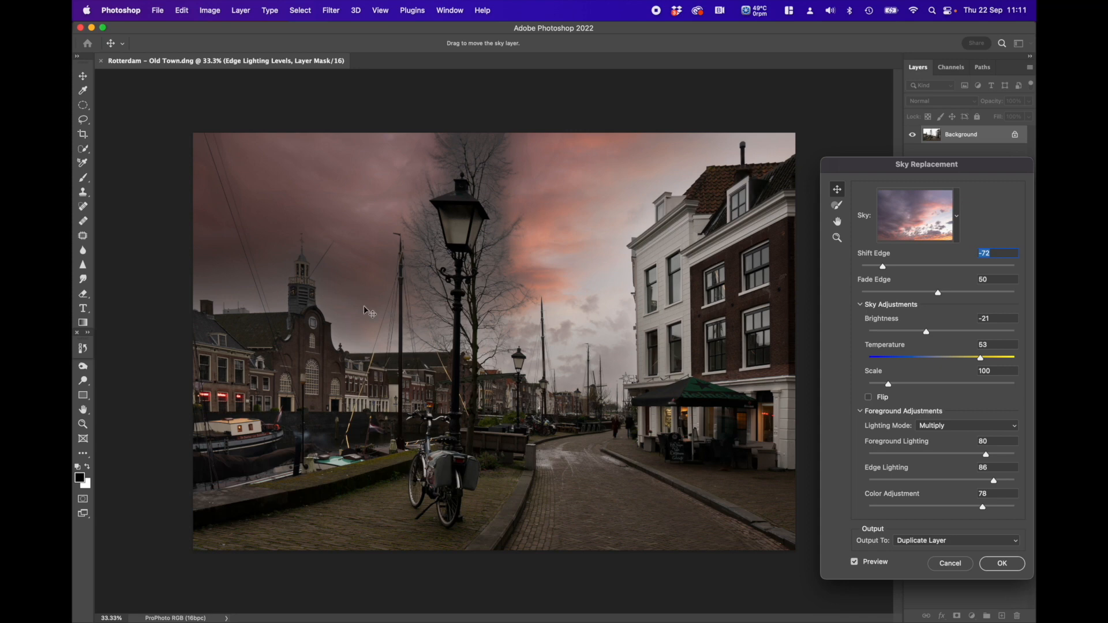
drag(879, 268, 991, 269)
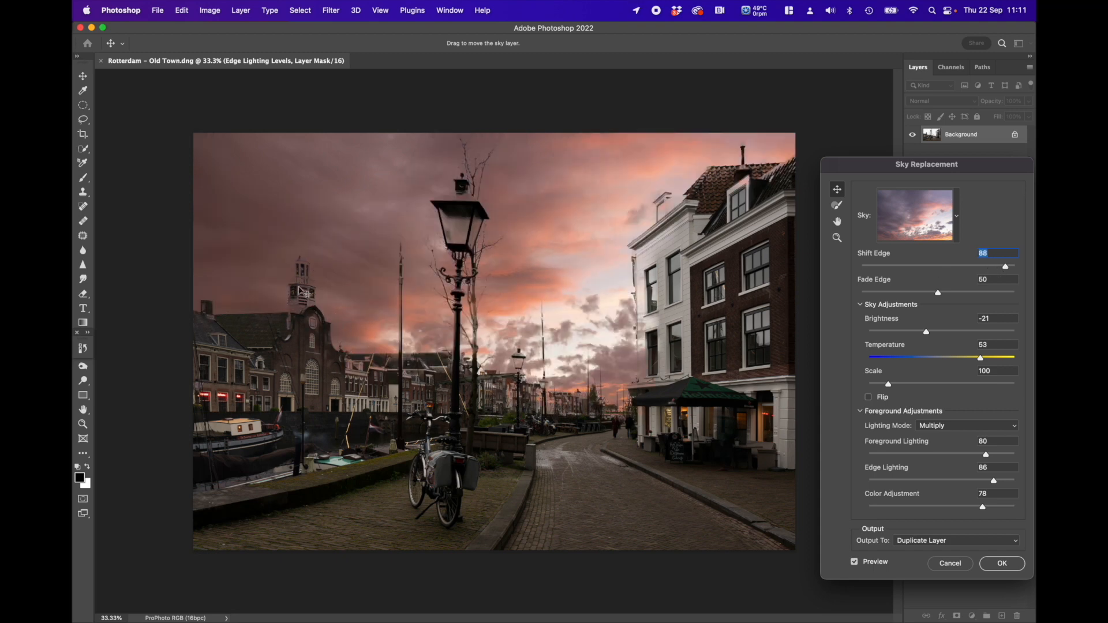
drag(1005, 267, 953, 266)
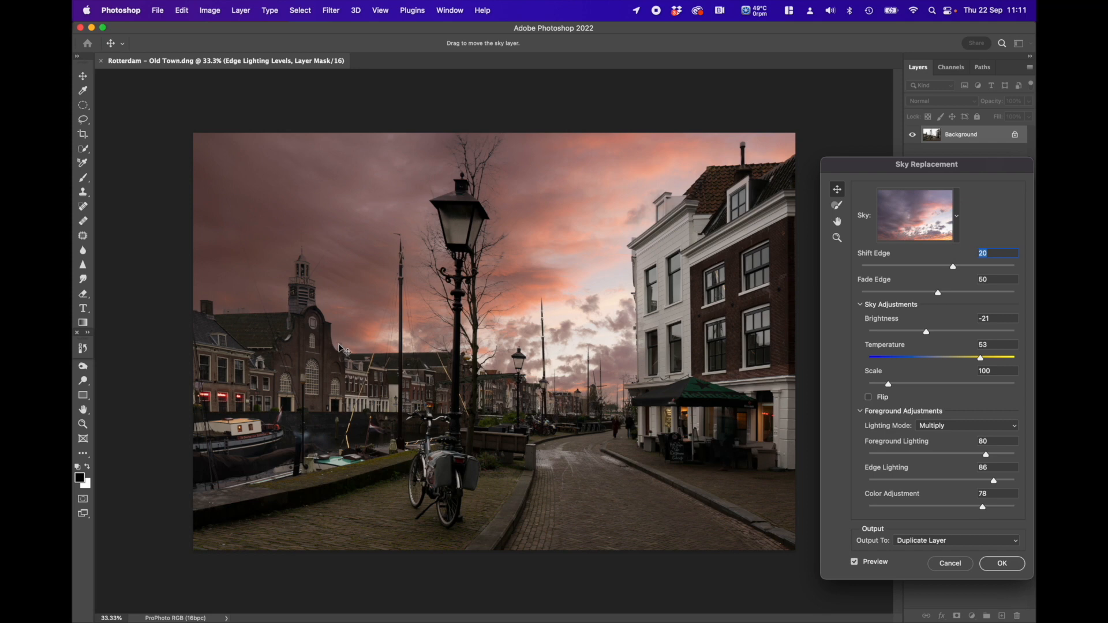
drag(954, 267, 965, 267)
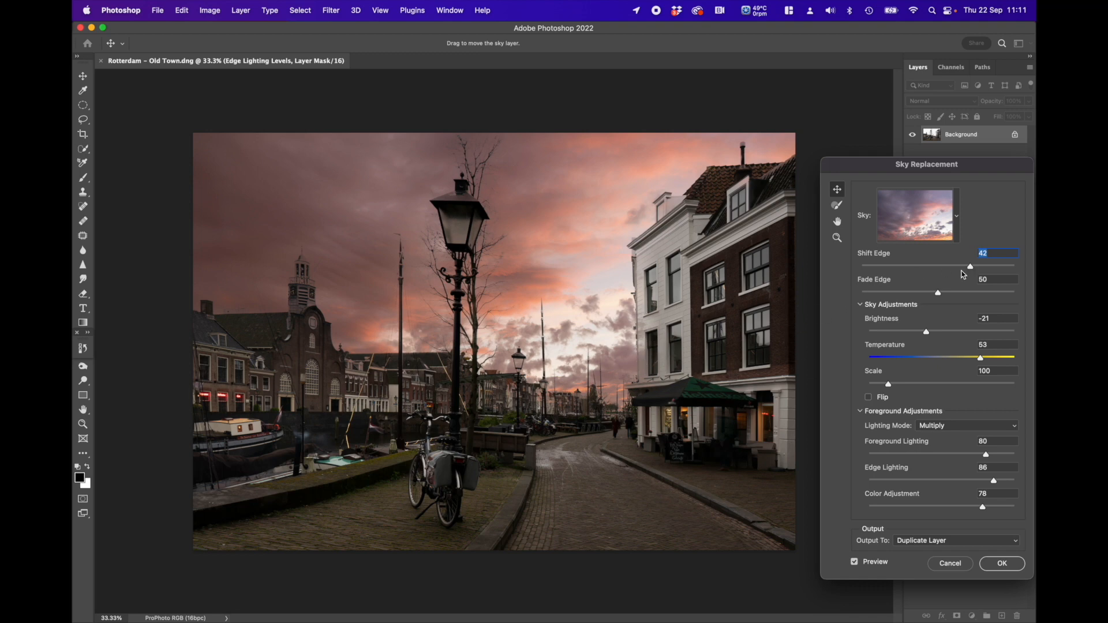
drag(971, 268, 949, 271)
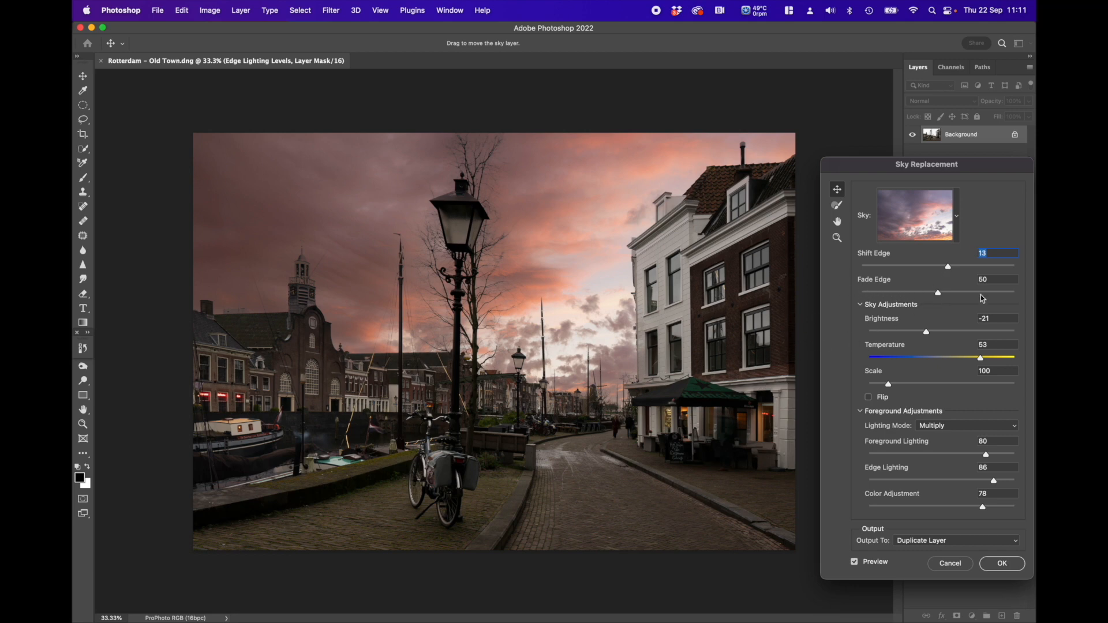
click(1006, 293)
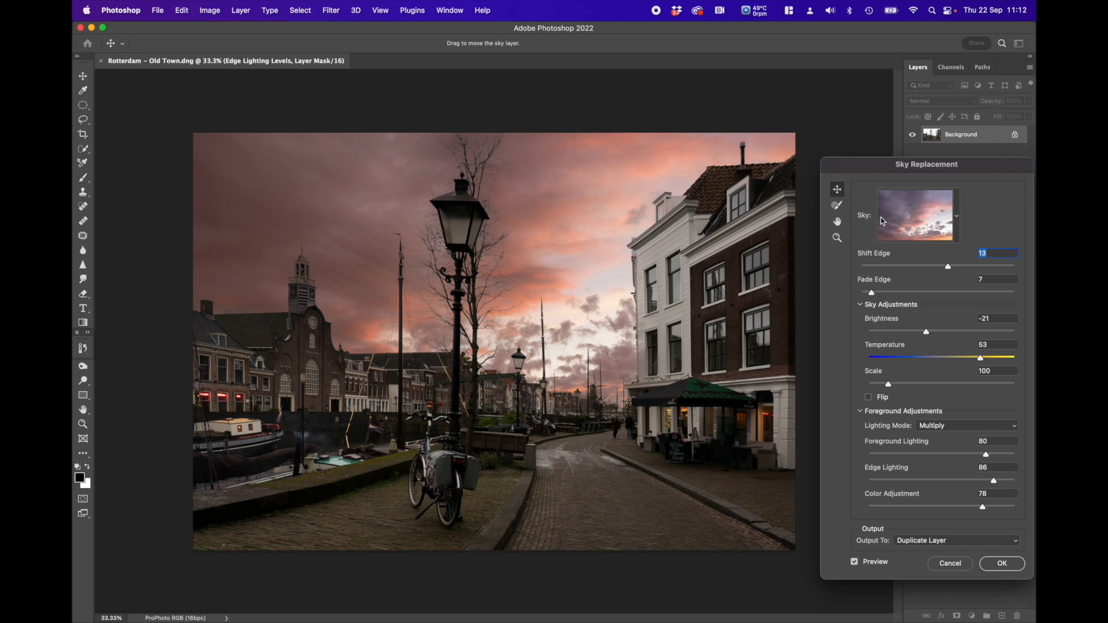
Activate the Sky Brush at size 125 and examine the sky mask along the church roof, tower and spire
click(837, 207)
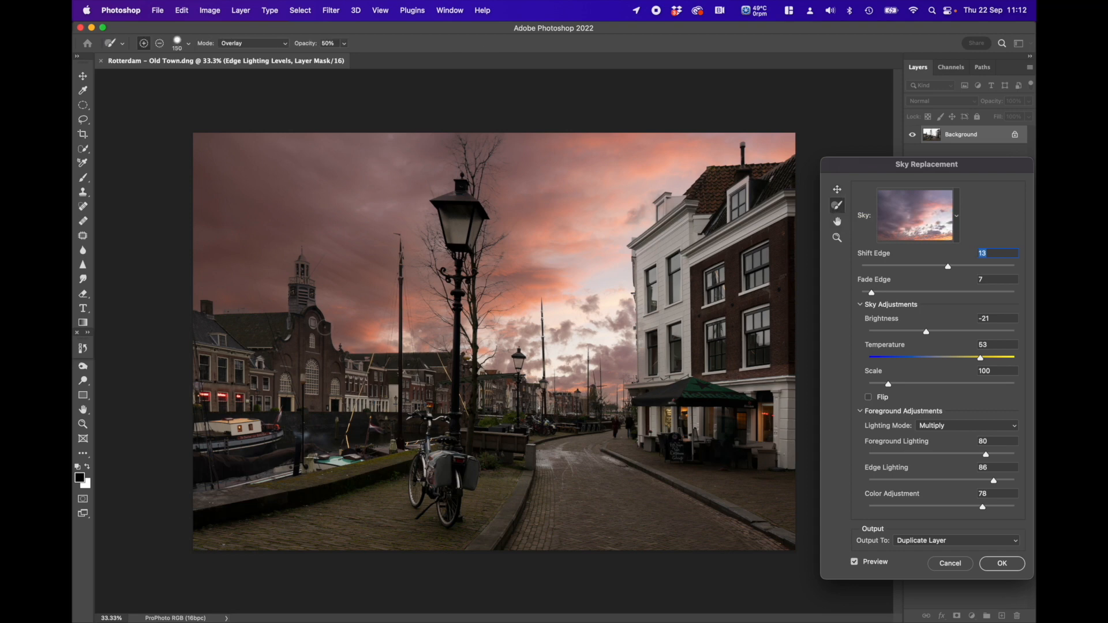
key(bracketright)
key(bracketright)
key(bracketright)
key(bracketright)
key(bracketright)
scroll(269, 293, up, 6)
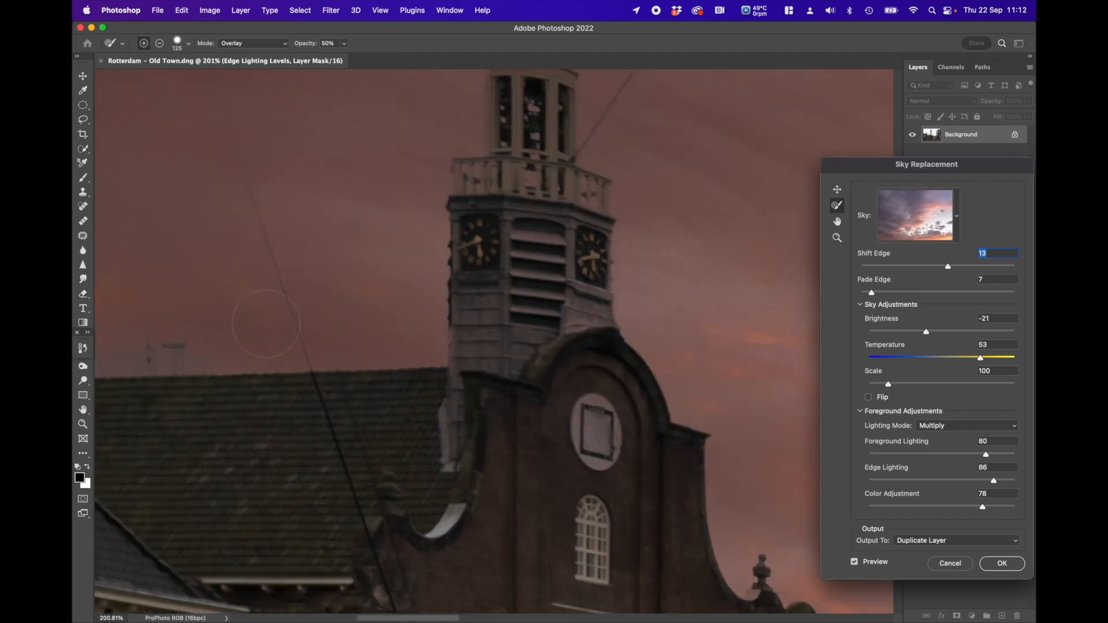
drag(476, 296, 805, 320)
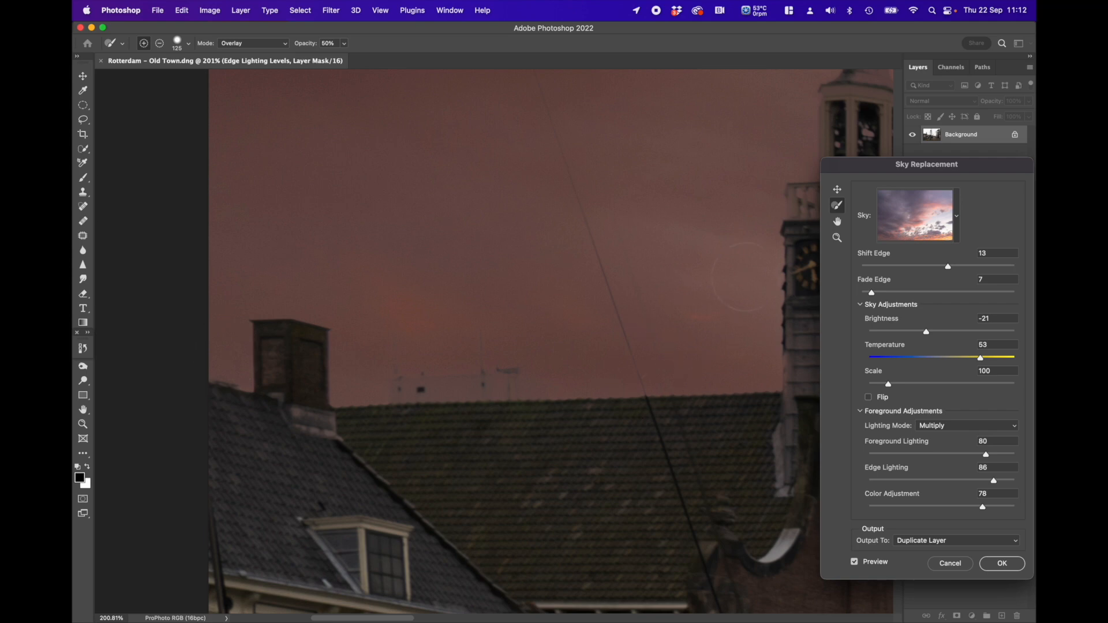
scroll(421, 383, right, 10)
scroll(421, 383, up, 4)
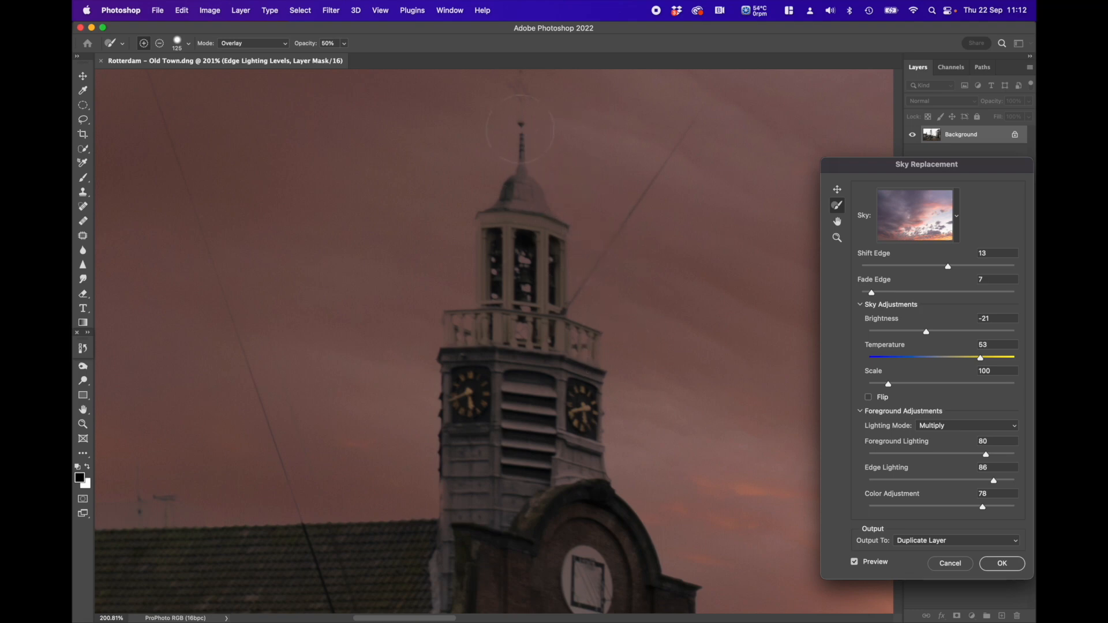
drag(530, 194, 529, 329)
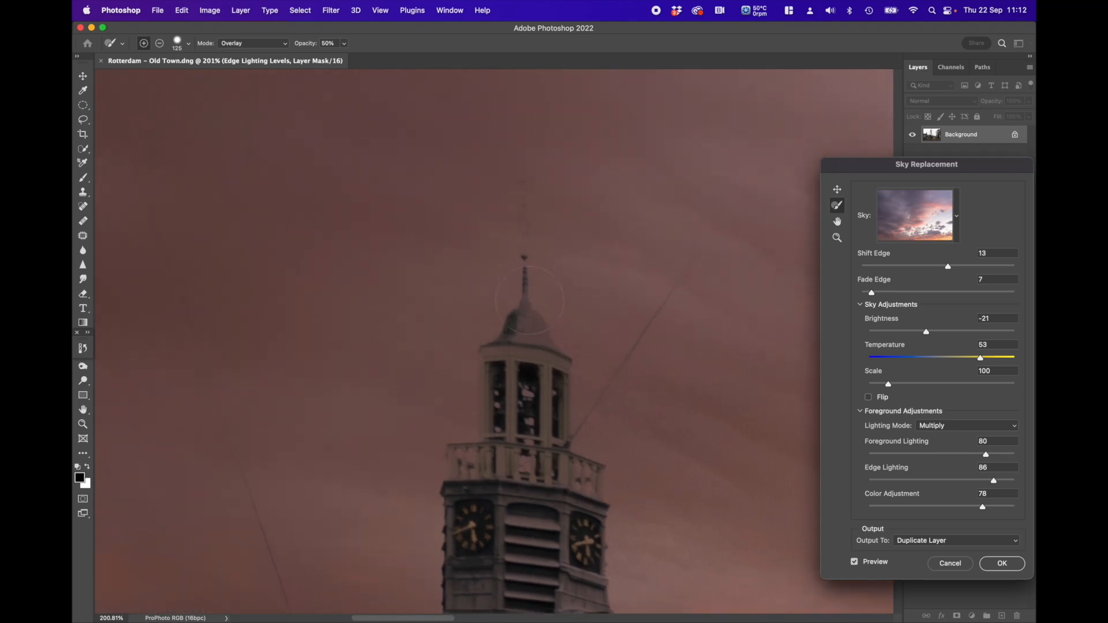
Subtract sky from the church tower's belfry and clock section using the Sky Brush at size 45
key(bracketleft)
key(bracketleft)
key(bracketleft)
key(bracketleft)
key(alt)
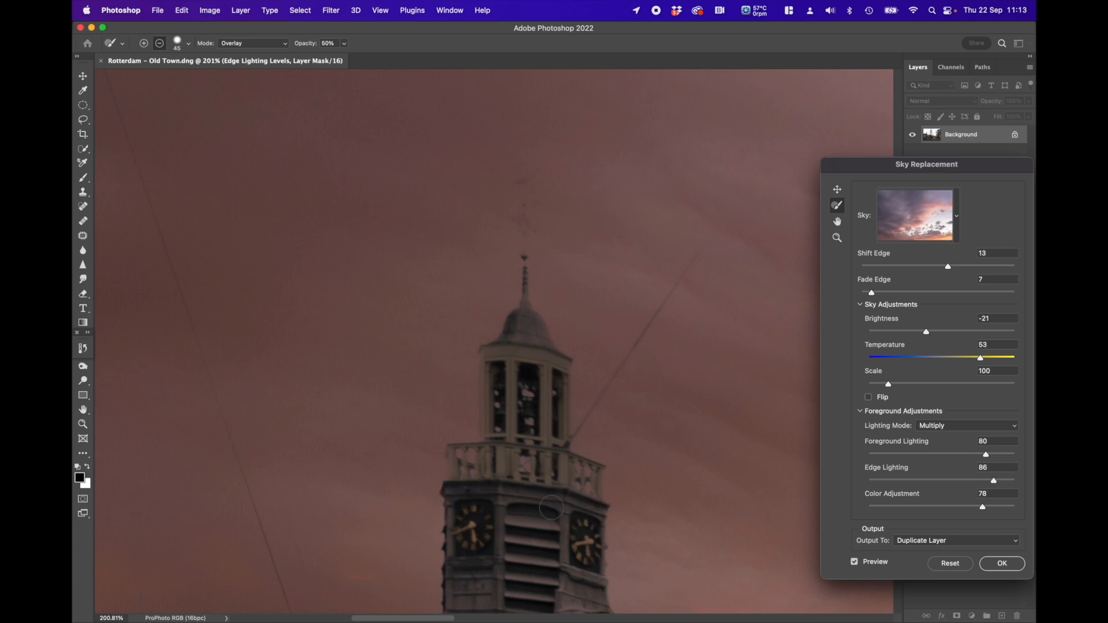
Subtract sky from the lower church tower and brick gable with a larger Sky Brush
scroll(543, 461, down, 5)
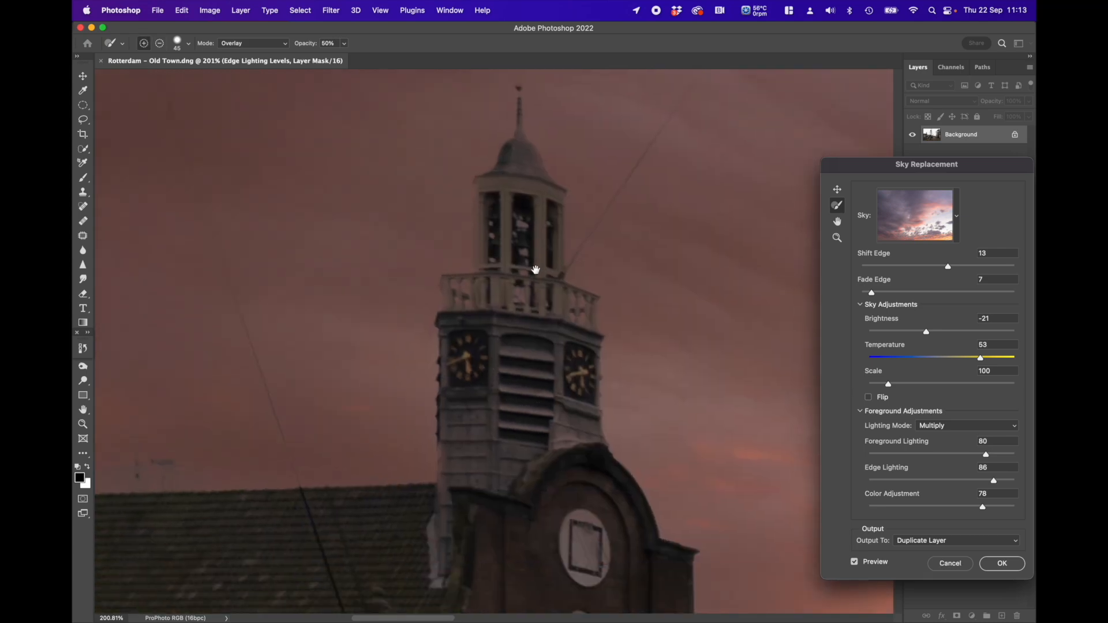
key(bracketright)
key(bracketright)
key(bracketright)
key(bracketright)
key(bracketright)
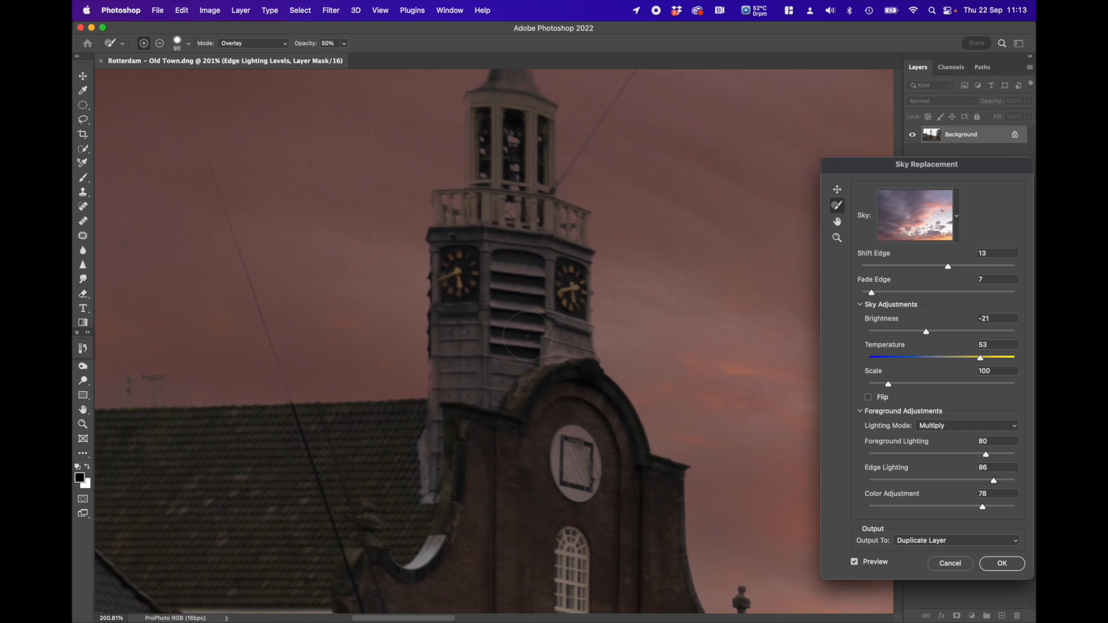
key(alt)
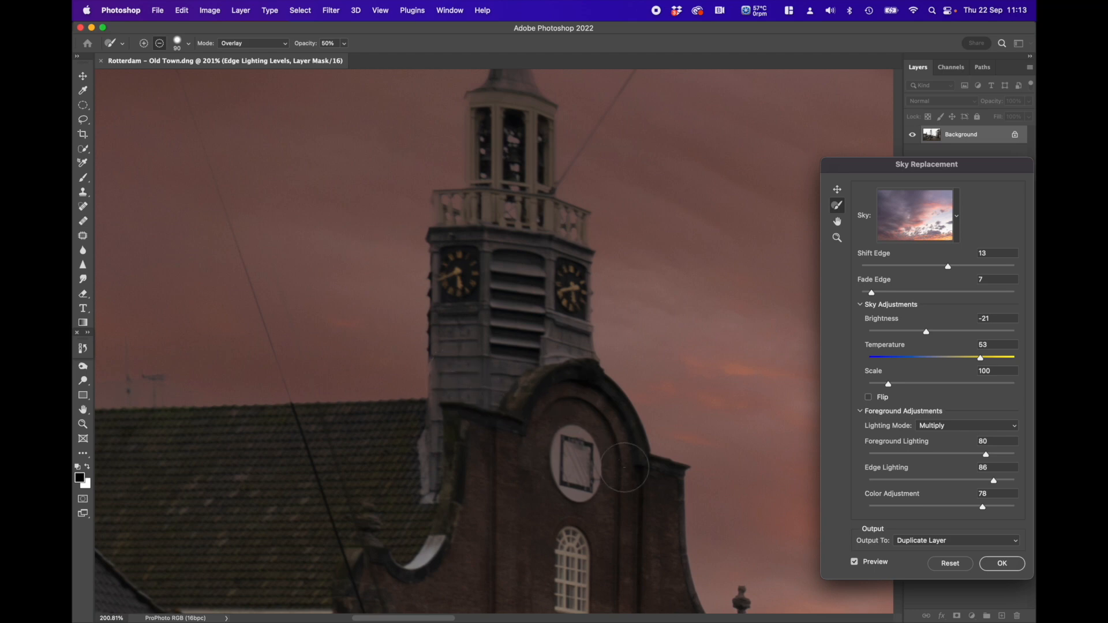
Refine the church spire and its dome by subtracting sky with the Sky Brush at size 15
key(space)
drag(508, 234, 511, 437)
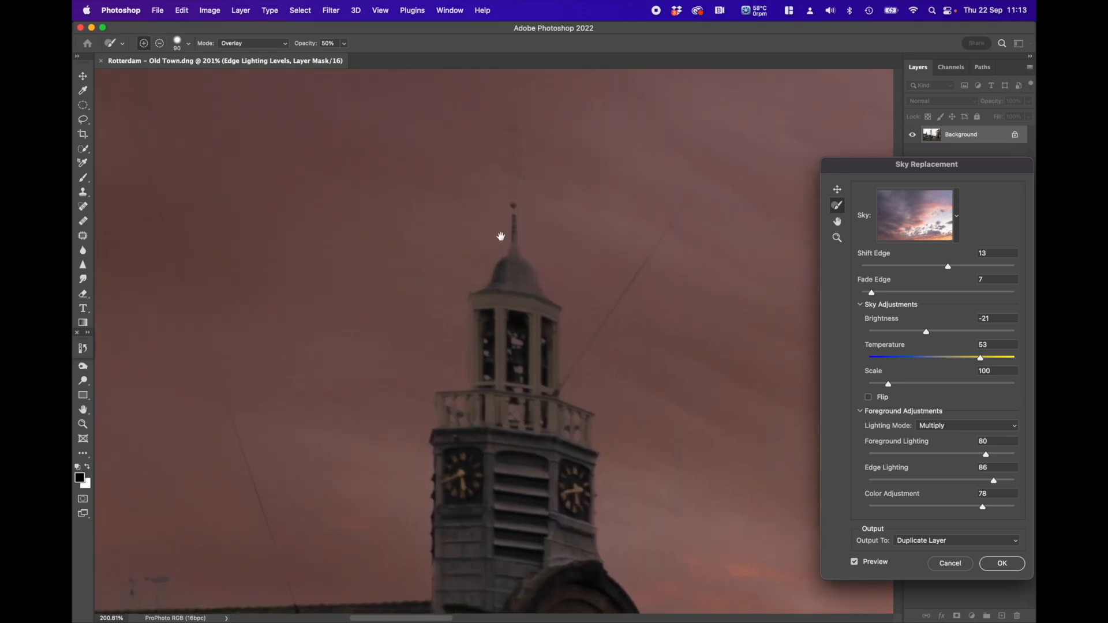
drag(500, 214, 485, 341)
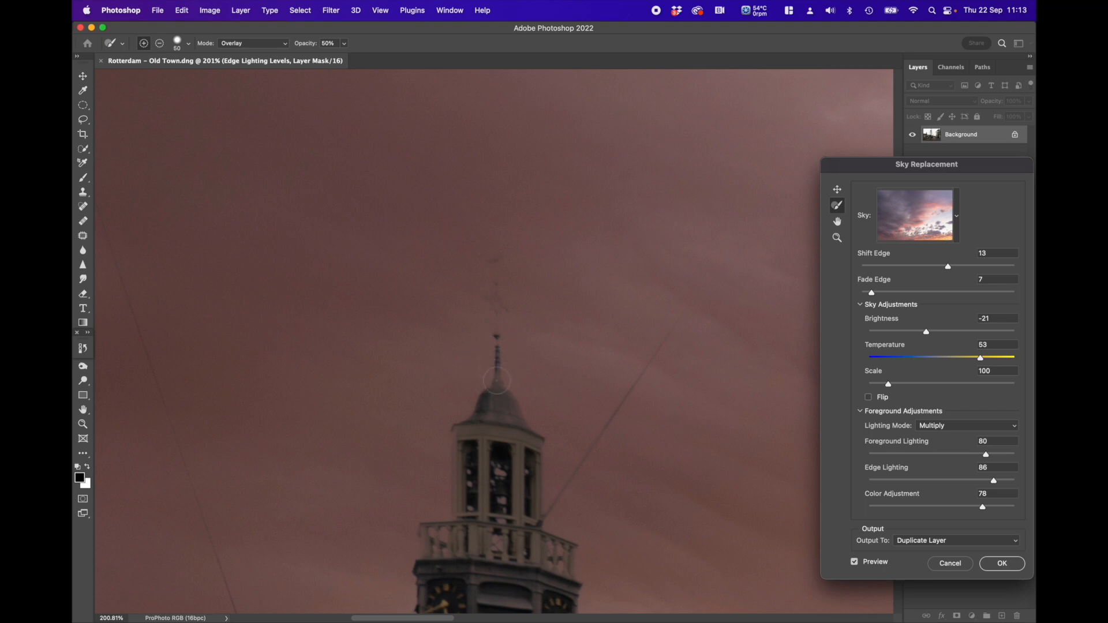
key(bracketleft)
key(bracketleft)
key(bracketleft)
key(alt)
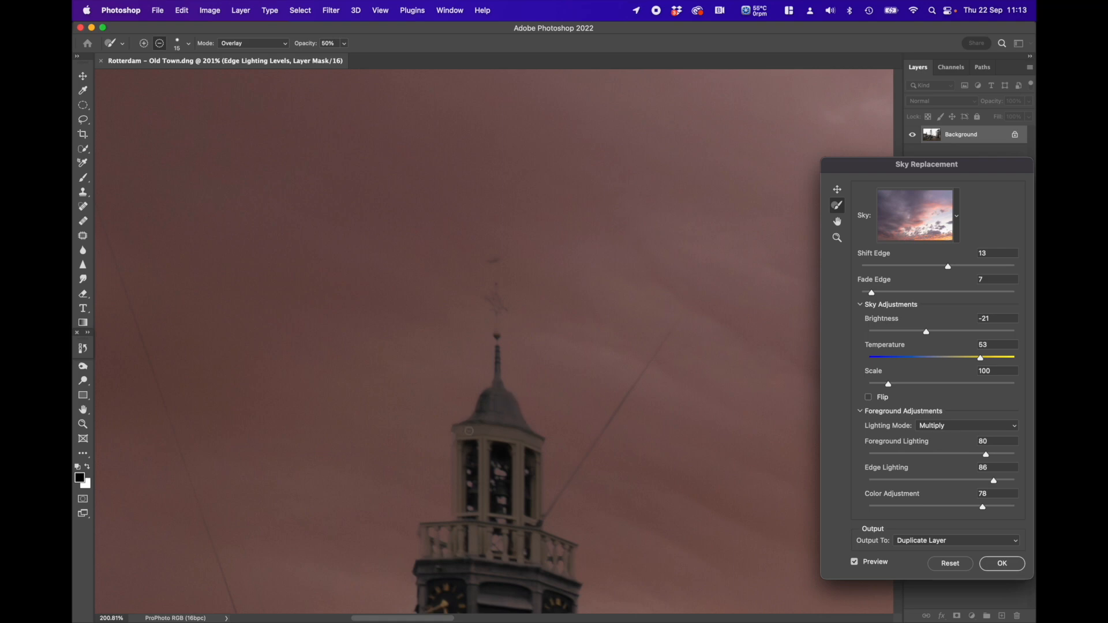
Subtract sky along the outer edge of the white building's facade with an enlarged Sky Brush
key(bracketright)
key(bracketright)
key(bracketright)
key(bracketright)
scroll(527, 396, down, 3)
scroll(527, 396, down, 4)
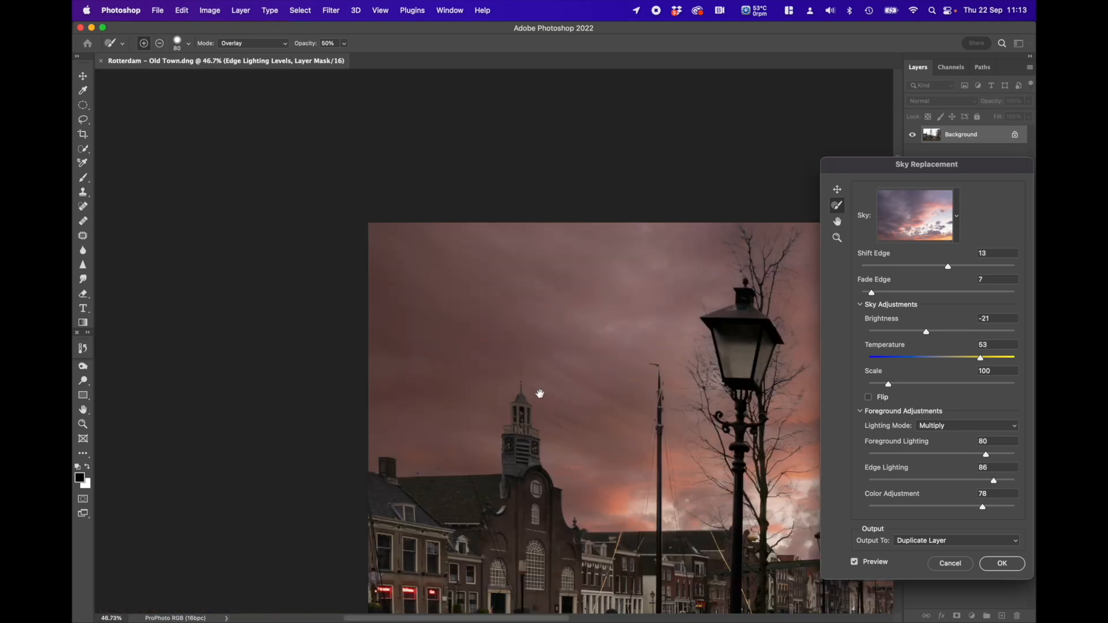
drag(586, 398, 258, 216)
drag(584, 250, 437, 364)
drag(540, 386, 449, 274)
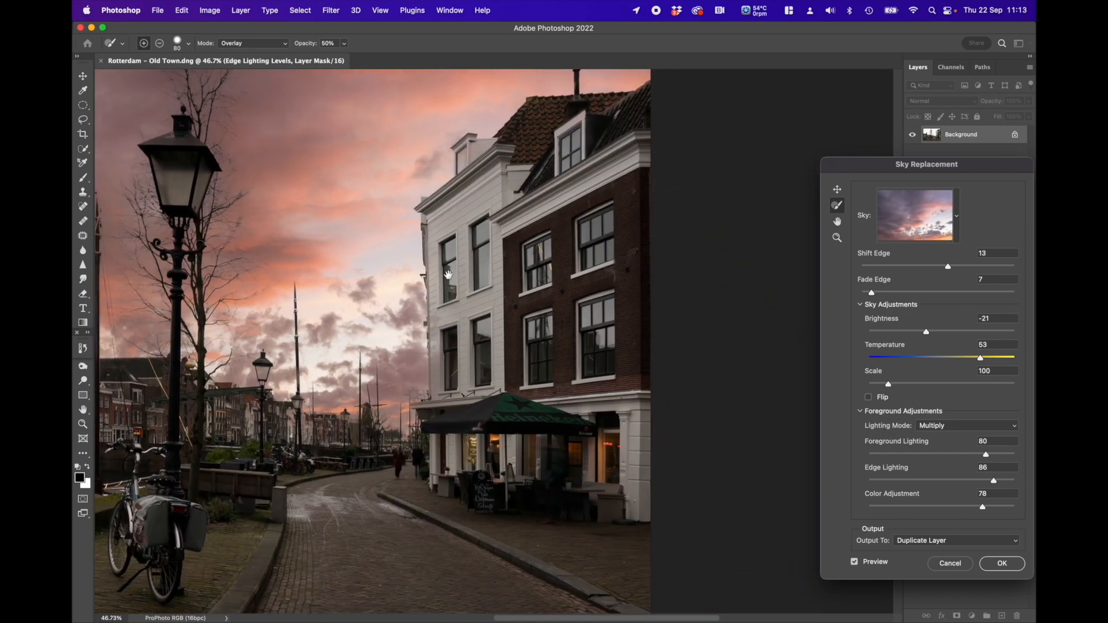
key(alt)
scroll(430, 341, up, 5)
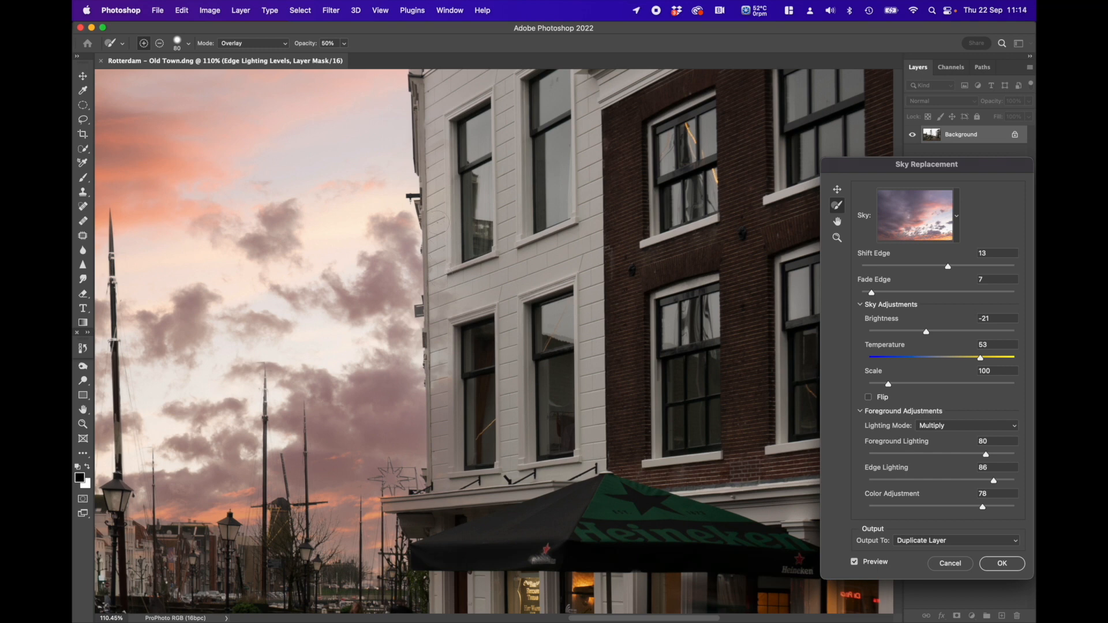
key(alt)
drag(436, 287, 438, 379)
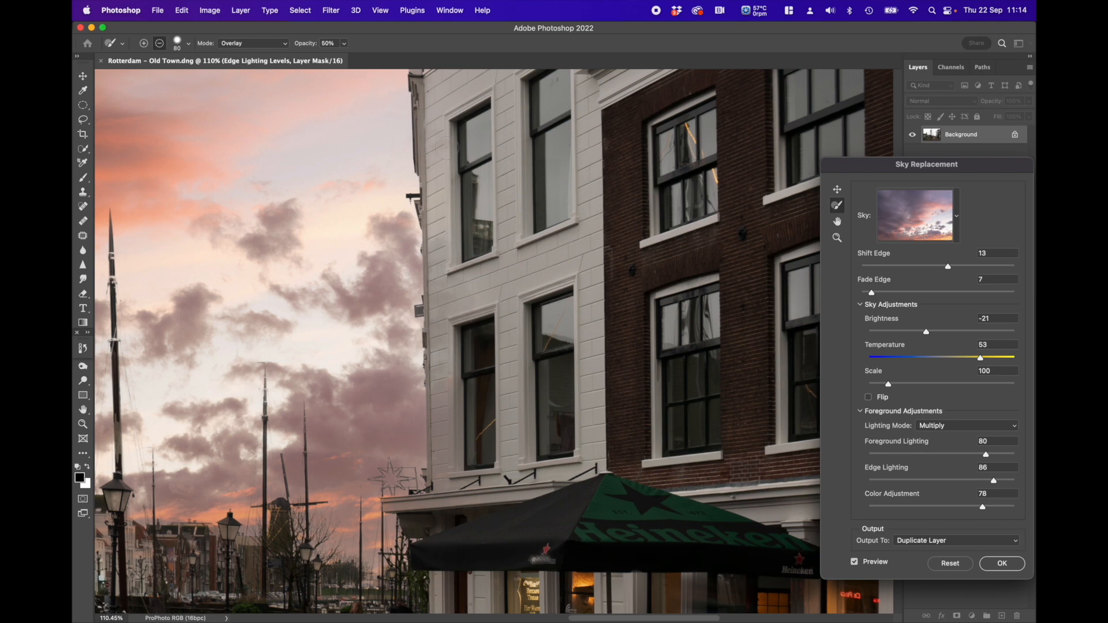
Clear more sky spill from the white building's wall with the Sky Brush subtracting at size 200
key(bracketright)
key(alt)
drag(444, 103, 452, 98)
alt+shift+click(461, 474)
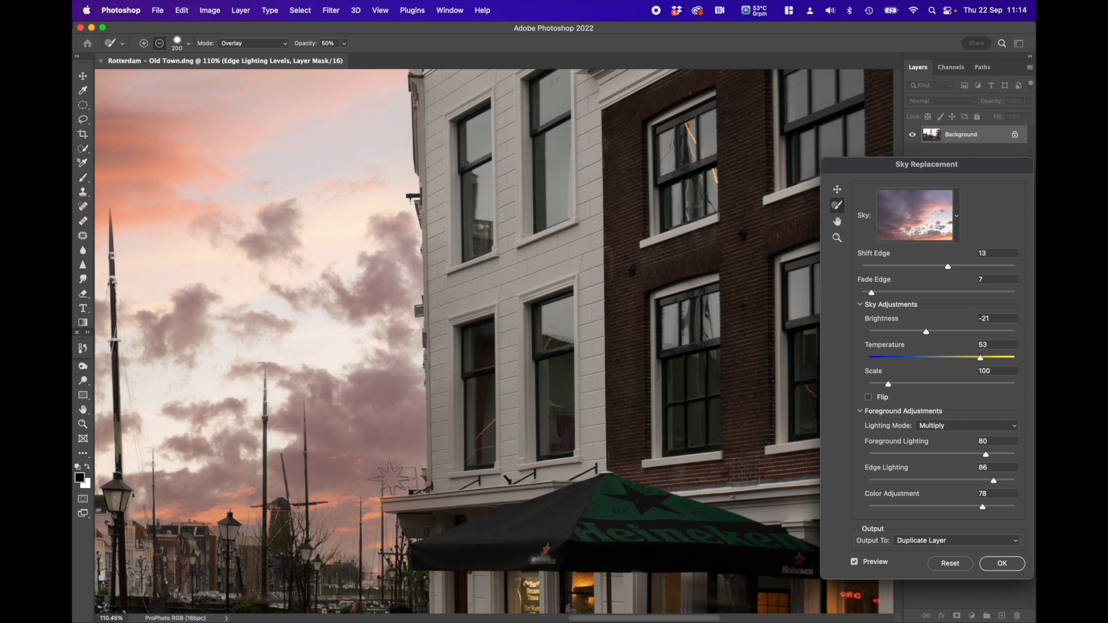
Subtract sky from the cornices, dormers, tiled roofs and chimney of the white and brick buildings with the Sky Brush at size 60
key(bracketleft)
key(bracketleft)
key(bracketleft)
key(bracketleft)
key(bracketleft)
key(bracketleft)
key(alt)
drag(521, 354, 532, 577)
drag(564, 225, 446, 410)
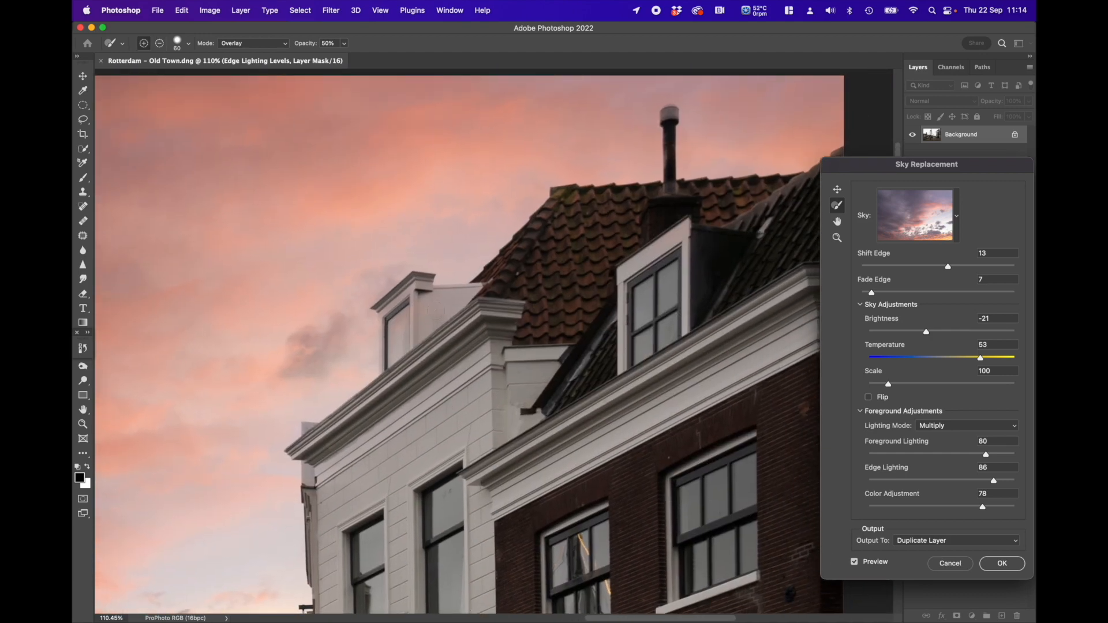
key(alt)
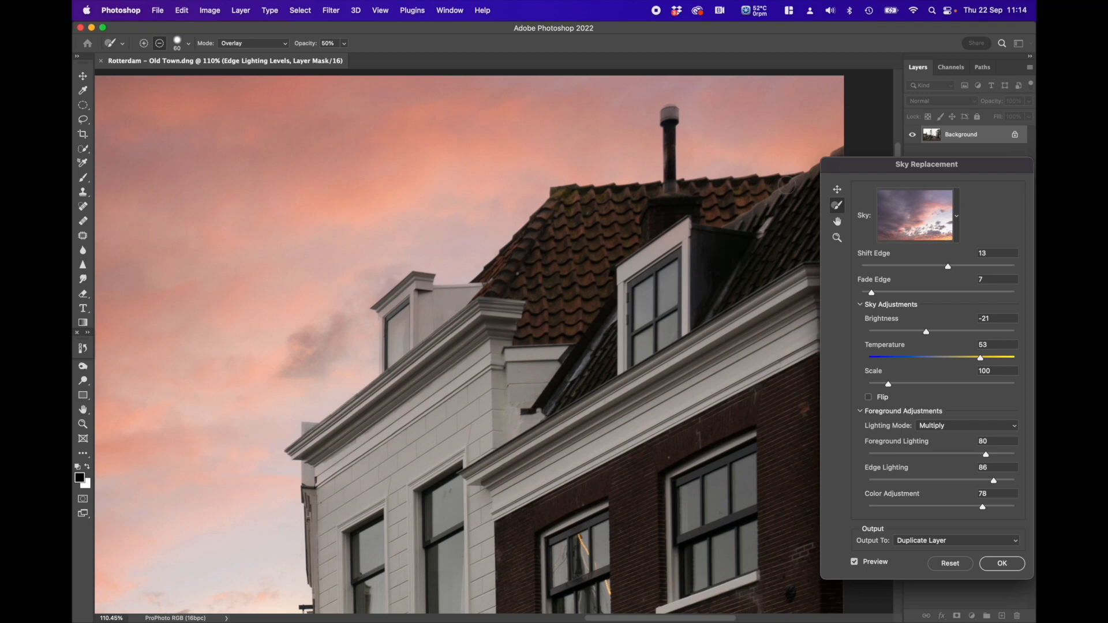
drag(690, 222, 406, 402)
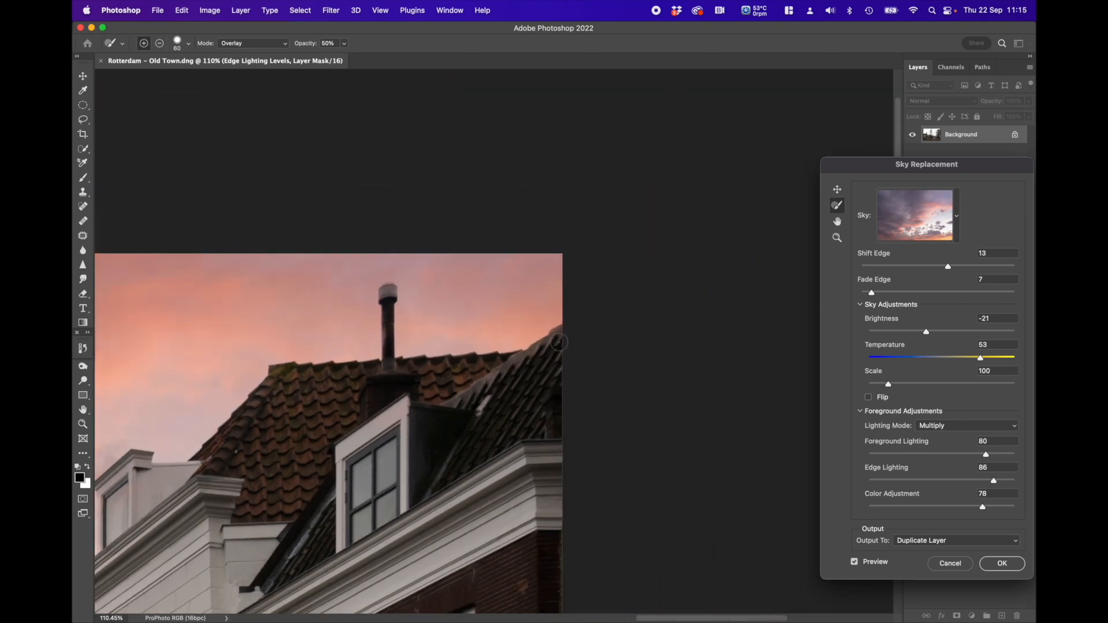
key(alt)
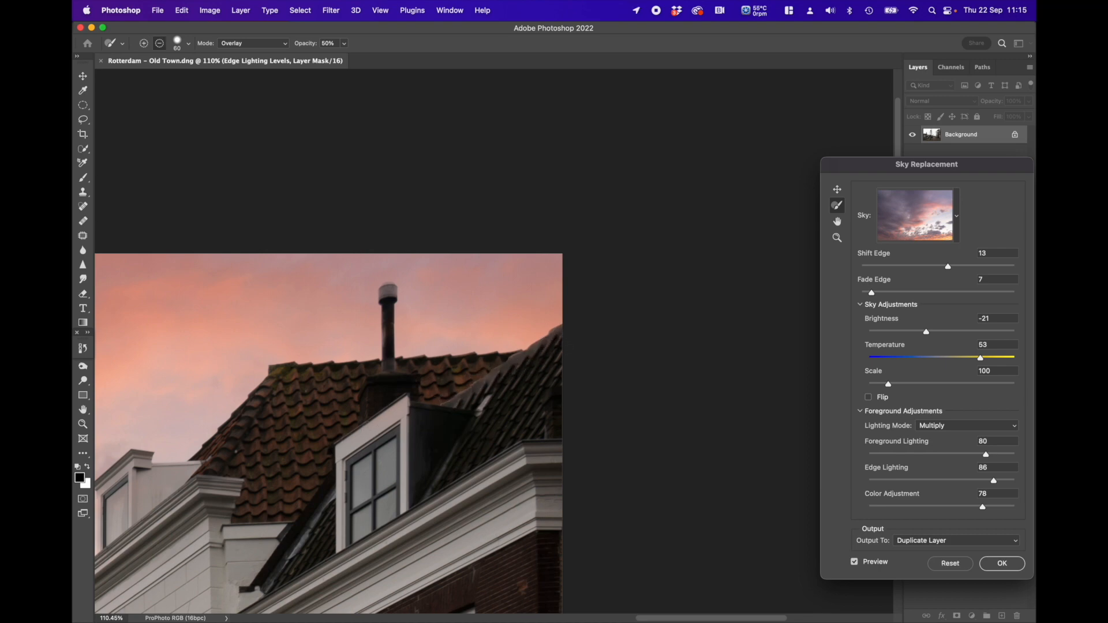
Subtract sky from the distant houses and masts at the end of the cobbled street
key(space)
drag(377, 454, 621, 259)
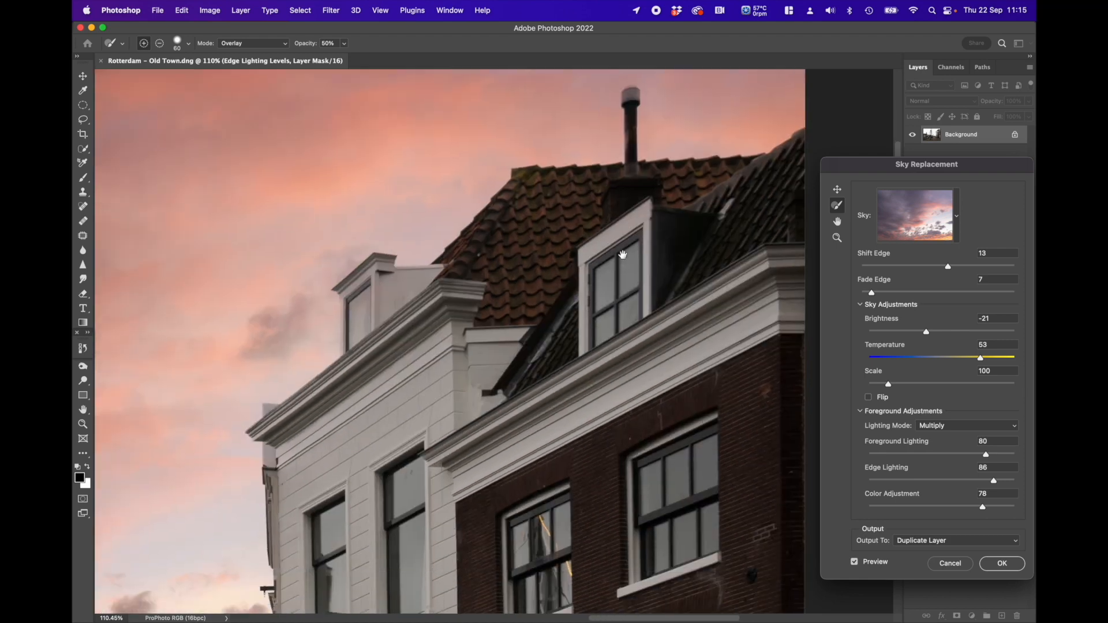
drag(451, 521, 522, 242)
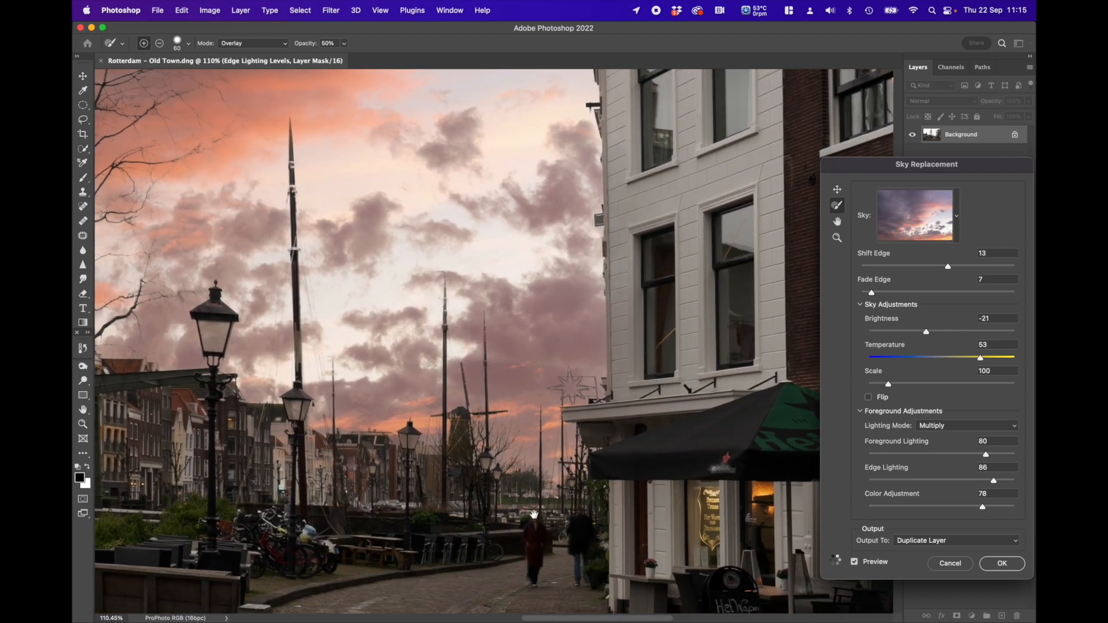
drag(533, 514, 532, 396)
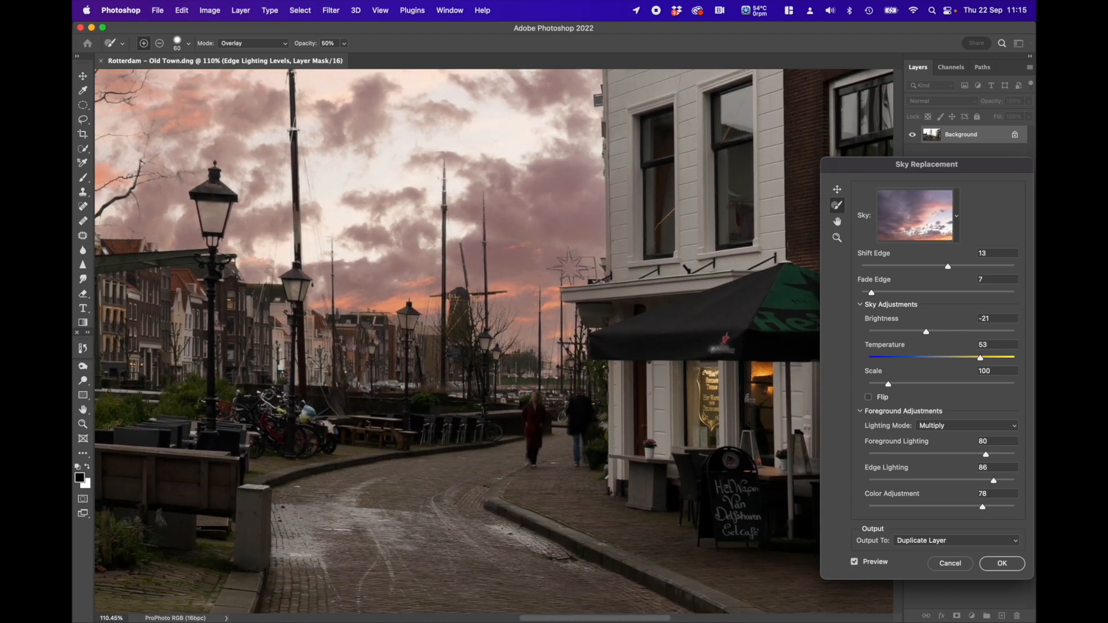
key(alt)
Subtract sky from the rooflines of the canal houses behind the bicycle and check the church tower again
drag(341, 310, 580, 293)
drag(420, 292, 562, 358)
drag(389, 321, 515, 340)
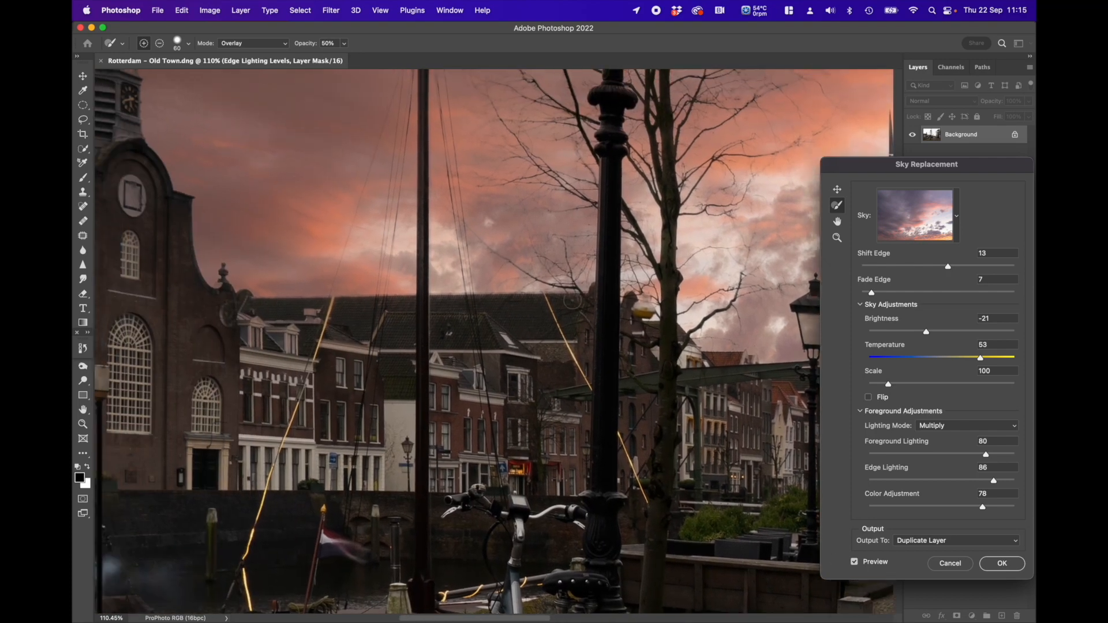
key(alt)
key(alt)
drag(123, 212, 283, 404)
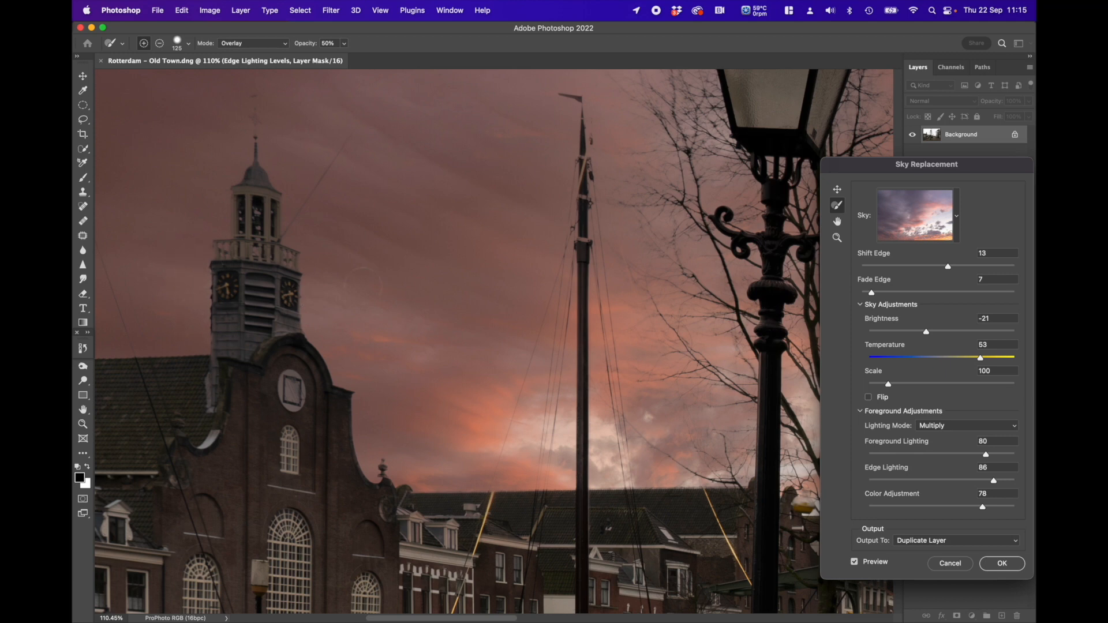
Set the sky's Brightness to -31 and apply the sky replacement with its output set to Duplicate Layer
key(super+0)
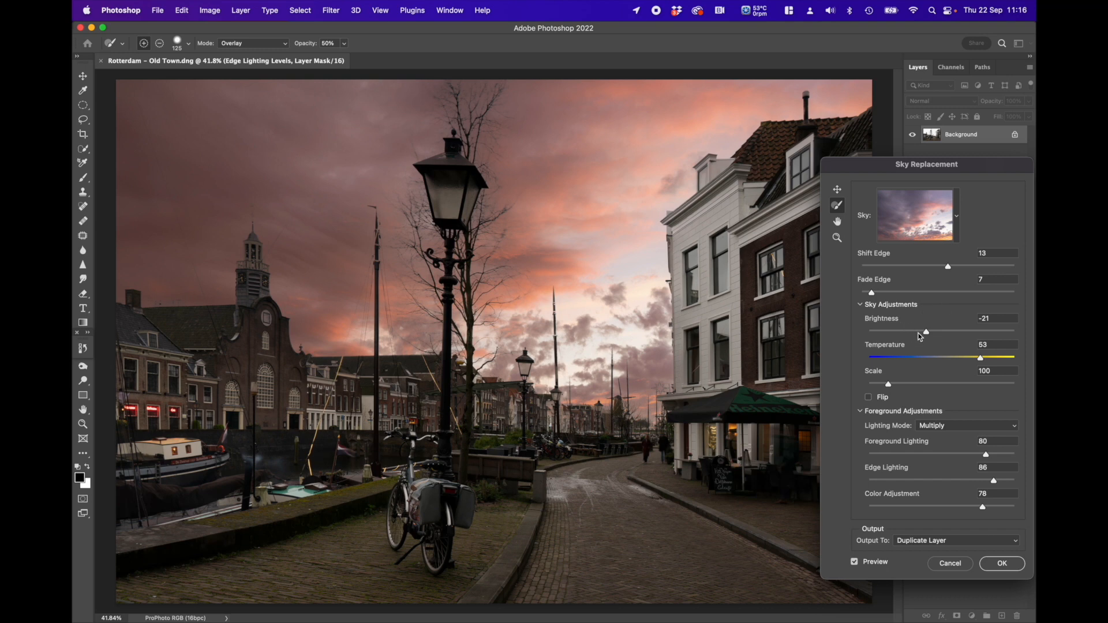
drag(926, 332, 921, 337)
click(931, 547)
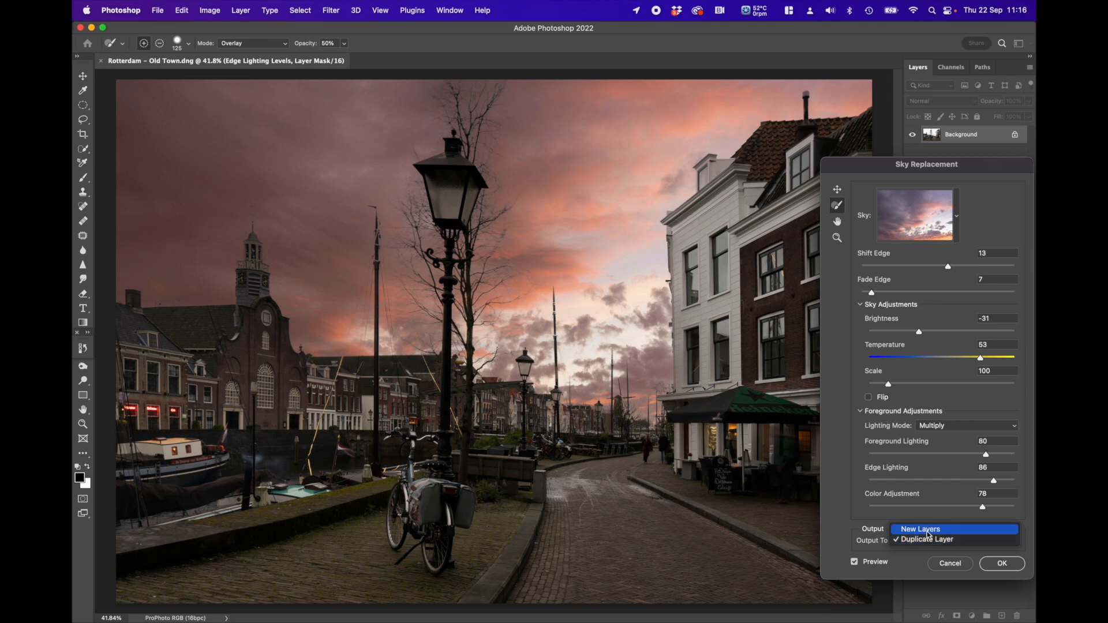
click(928, 530)
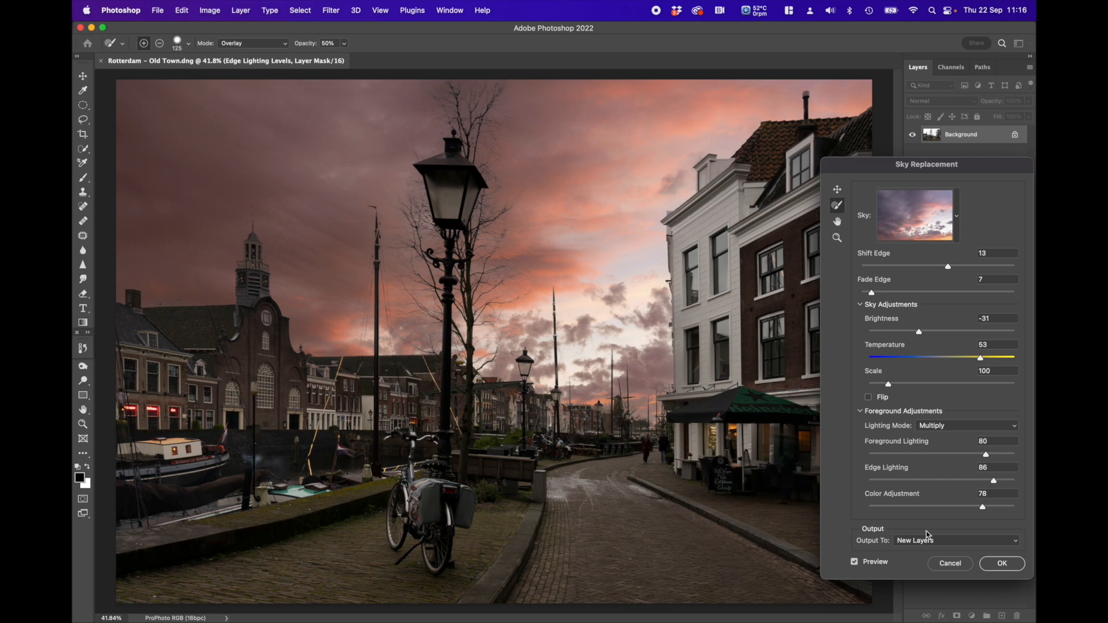
click(931, 543)
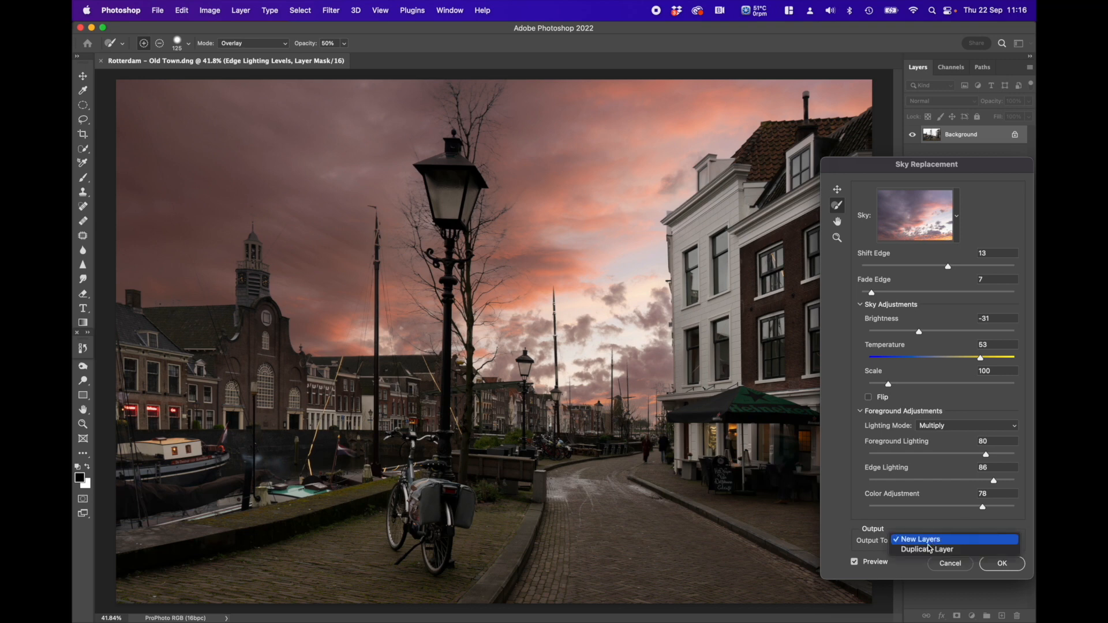
click(929, 549)
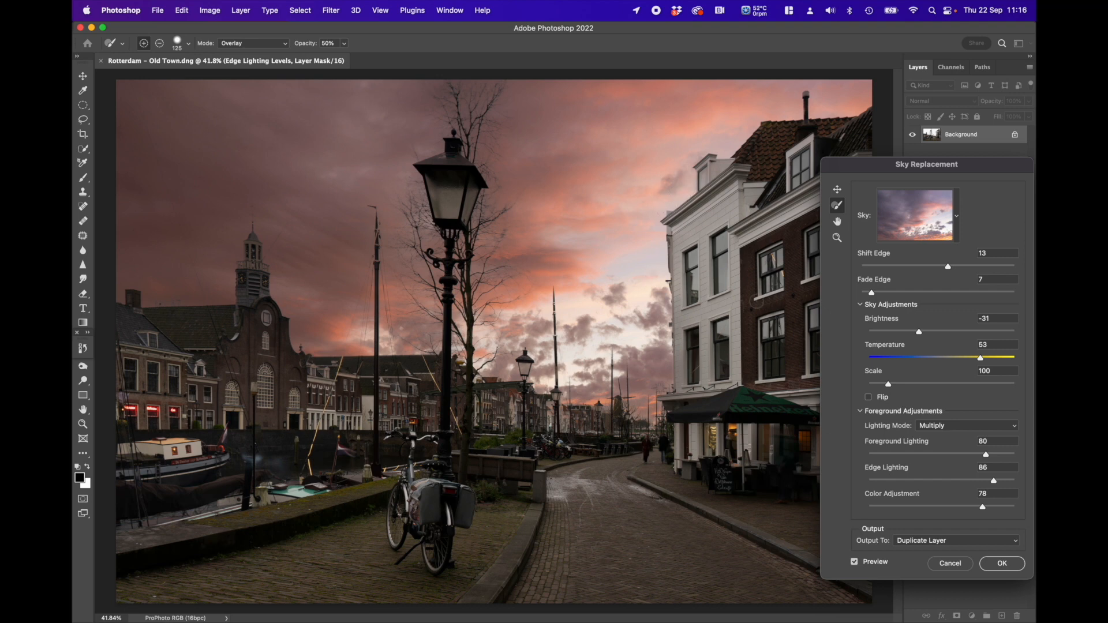
click(995, 563)
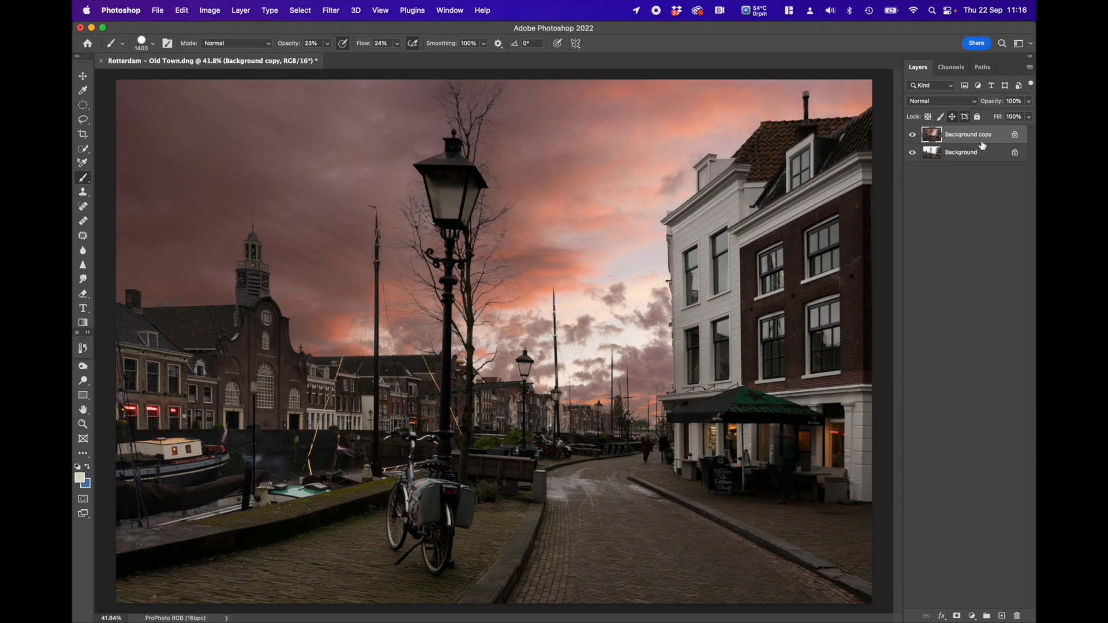
Compare the Background copy with the original by toggling its visibility, and delete the original Background layer
click(912, 136)
click(911, 136)
right_click(972, 160)
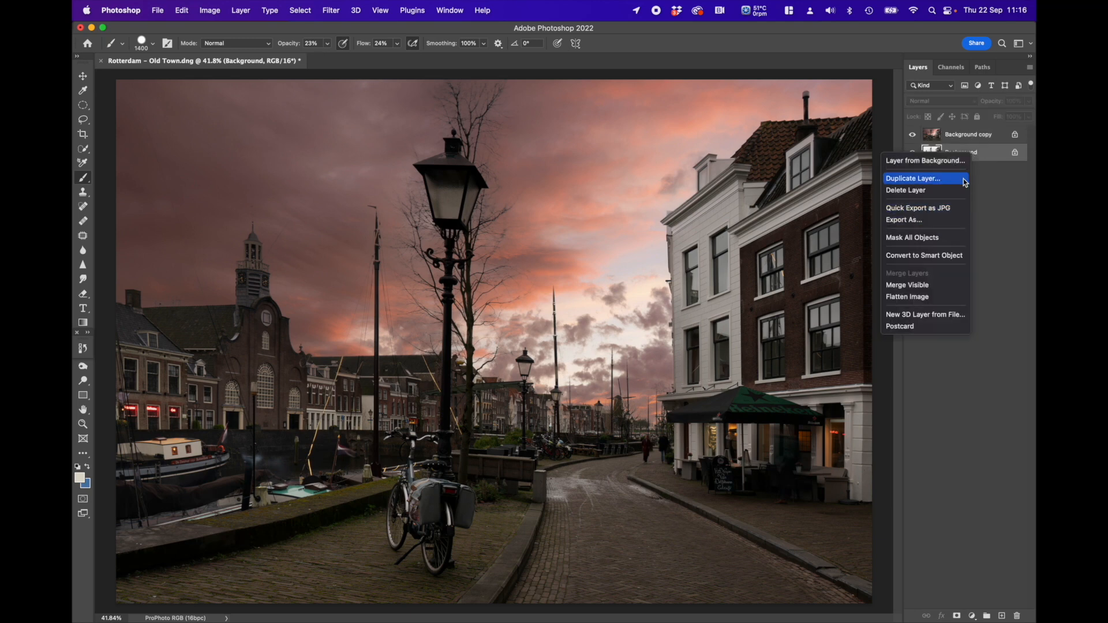
click(923, 190)
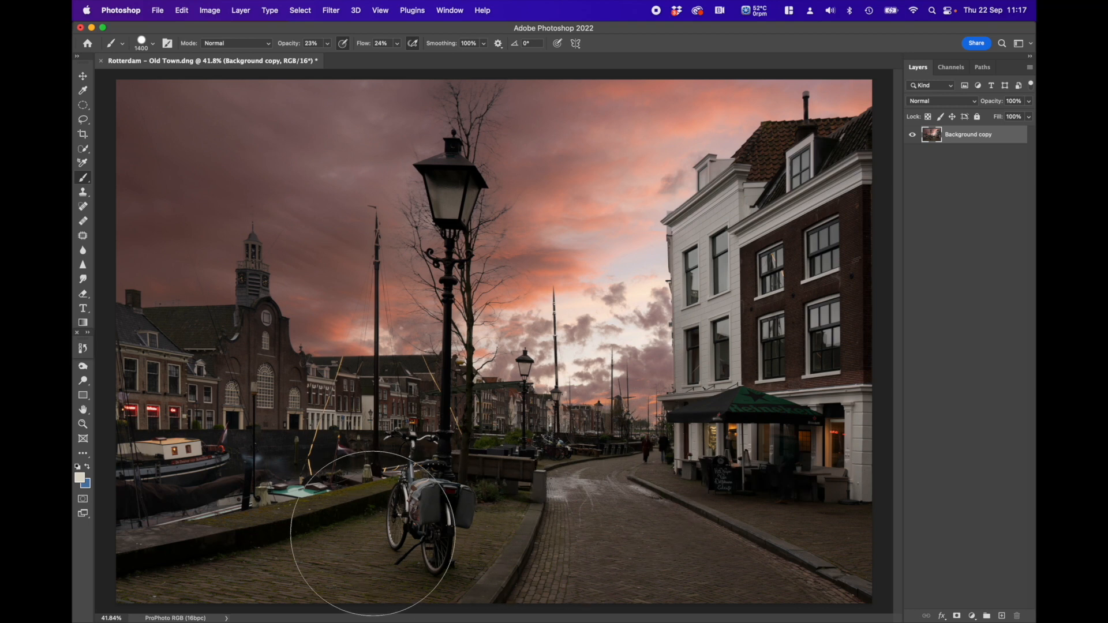
Heal the brightest white specks in the middle of the herringbone street paving with the Spot Healing Brush at size 25
click(81, 207)
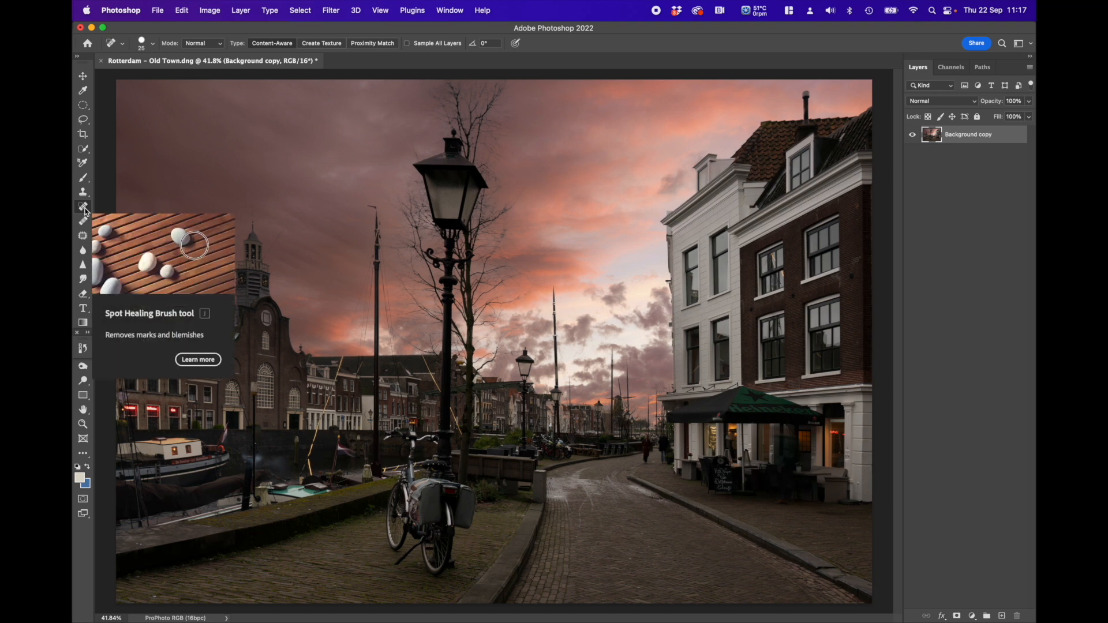
key(bracketright)
key(bracketright)
key(bracketright)
key(bracketright)
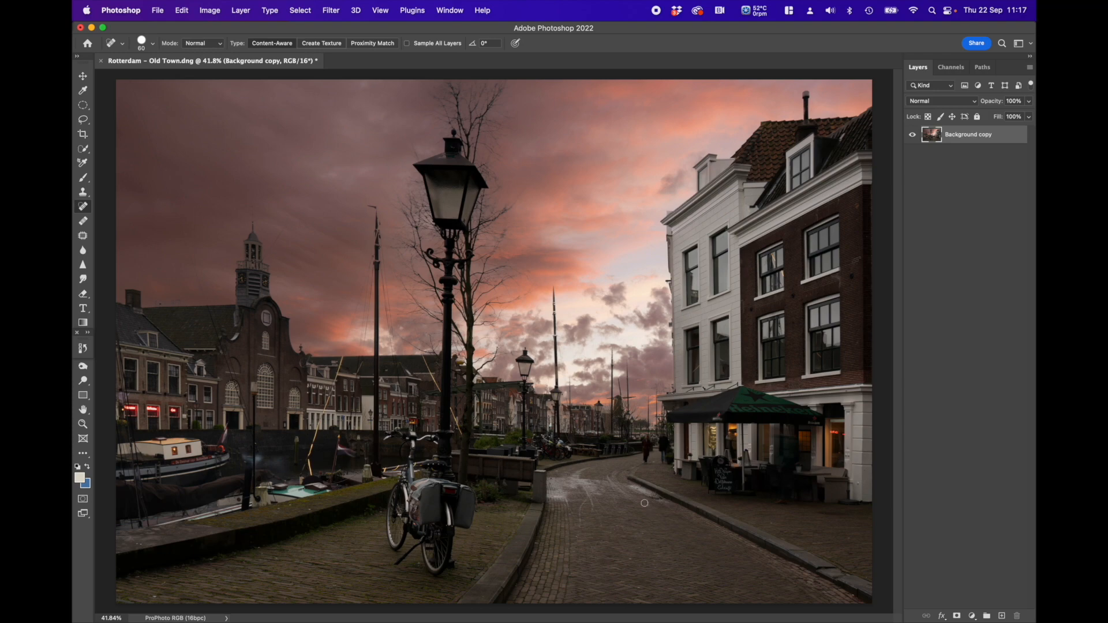
scroll(655, 551, up, 5)
scroll(658, 551, up, 2)
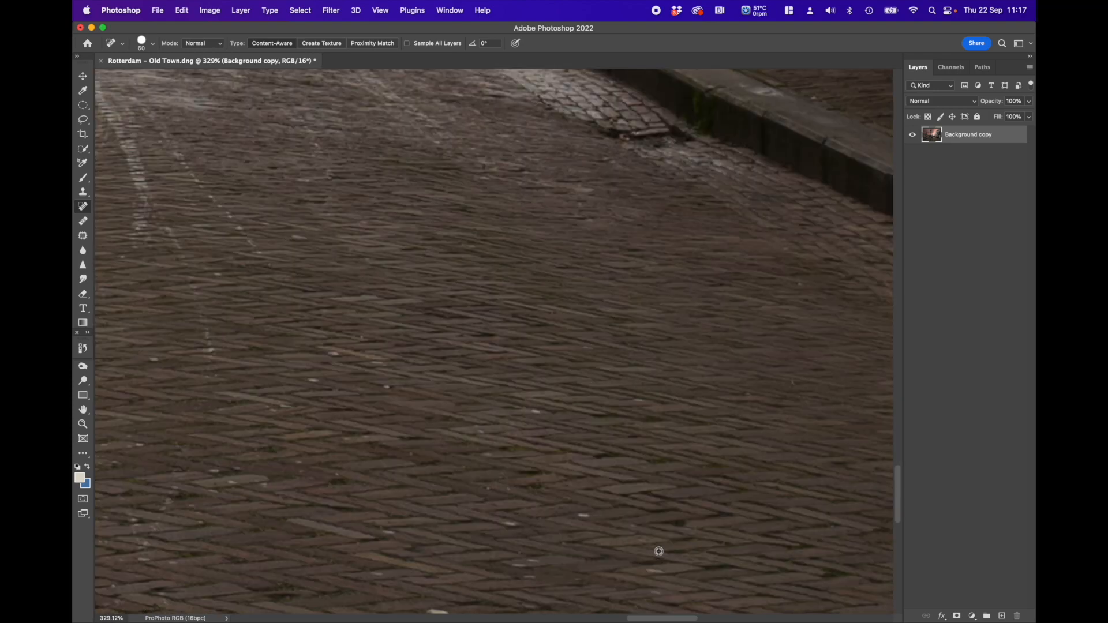
drag(614, 371, 646, 195)
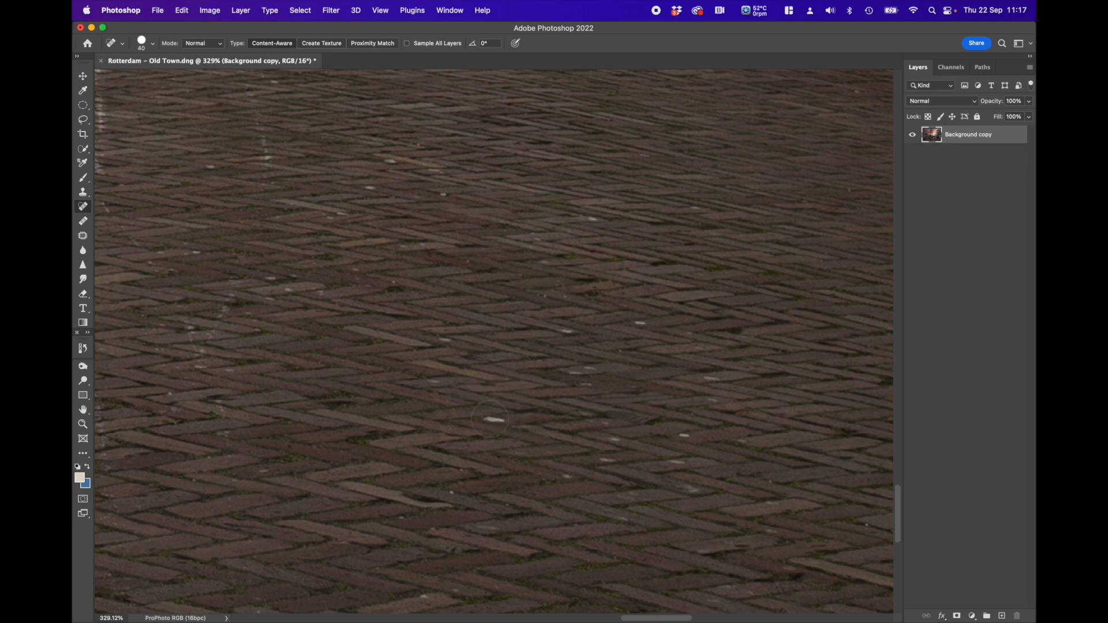
key(bracketleft)
key(bracketleft)
key(bracketleft)
key(bracketleft)
click(492, 419)
click(640, 322)
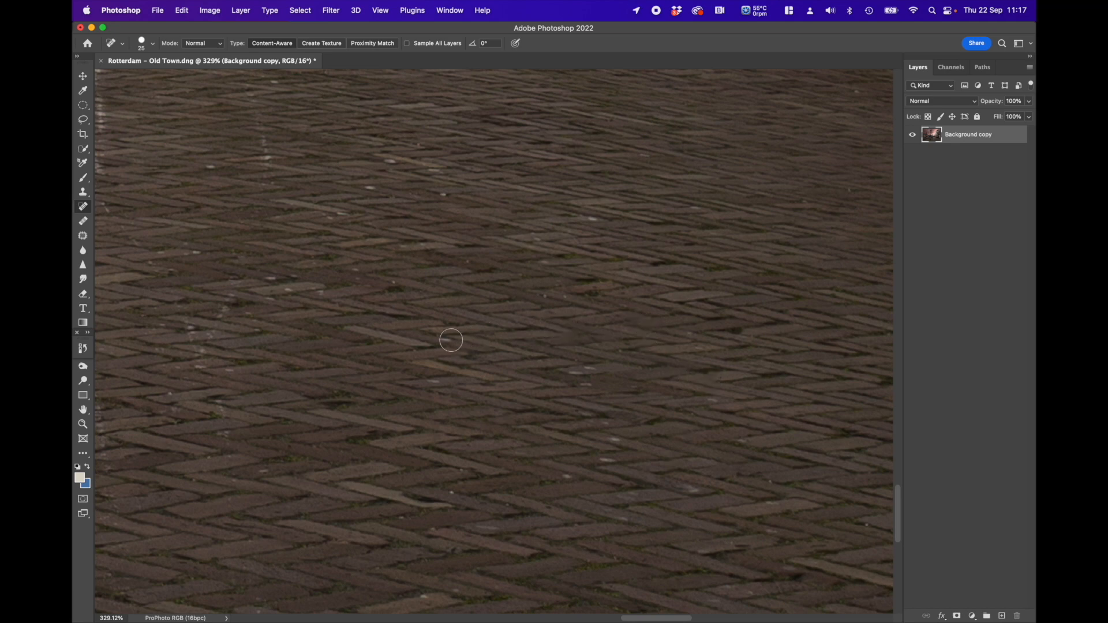
Heal the smaller pale specks and the light patch among the surrounding herringbone bricks
click(435, 381)
click(443, 198)
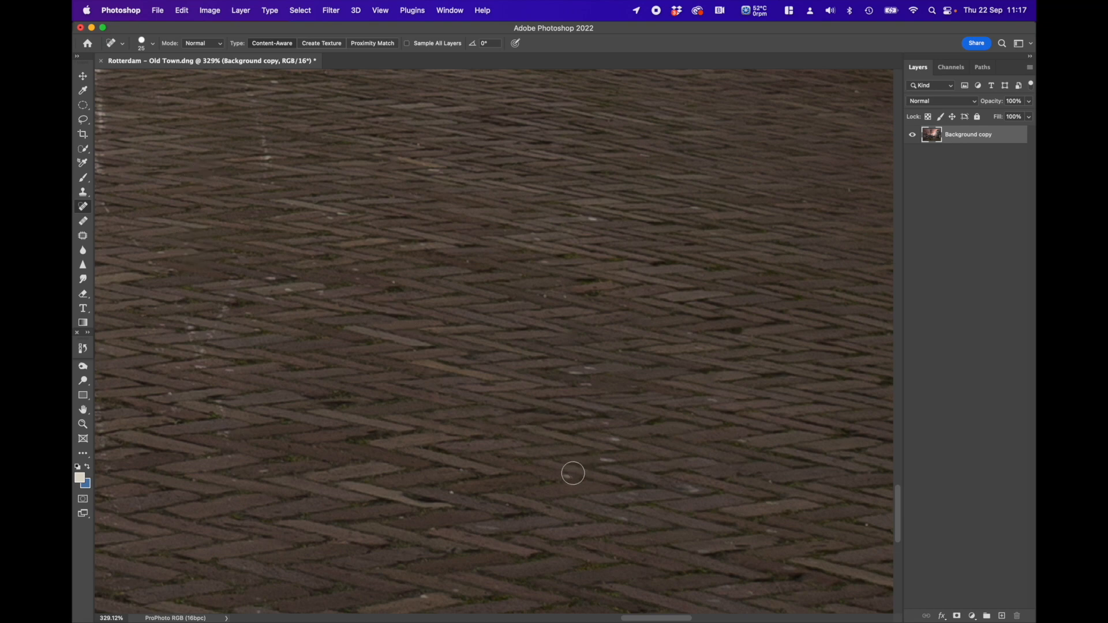
click(603, 461)
click(587, 410)
click(589, 368)
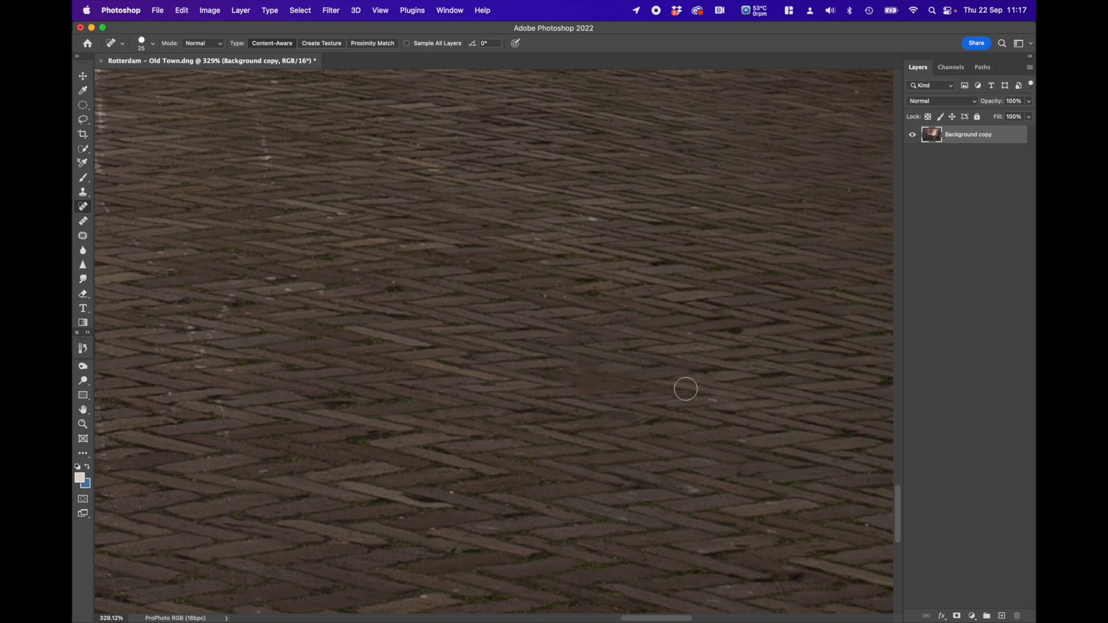
click(710, 400)
Heal the remaining light specks on the herringbone bricks down to the lower edge of the photo
click(452, 494)
click(433, 528)
click(448, 568)
click(421, 597)
drag(403, 435, 621, 247)
drag(813, 492, 565, 390)
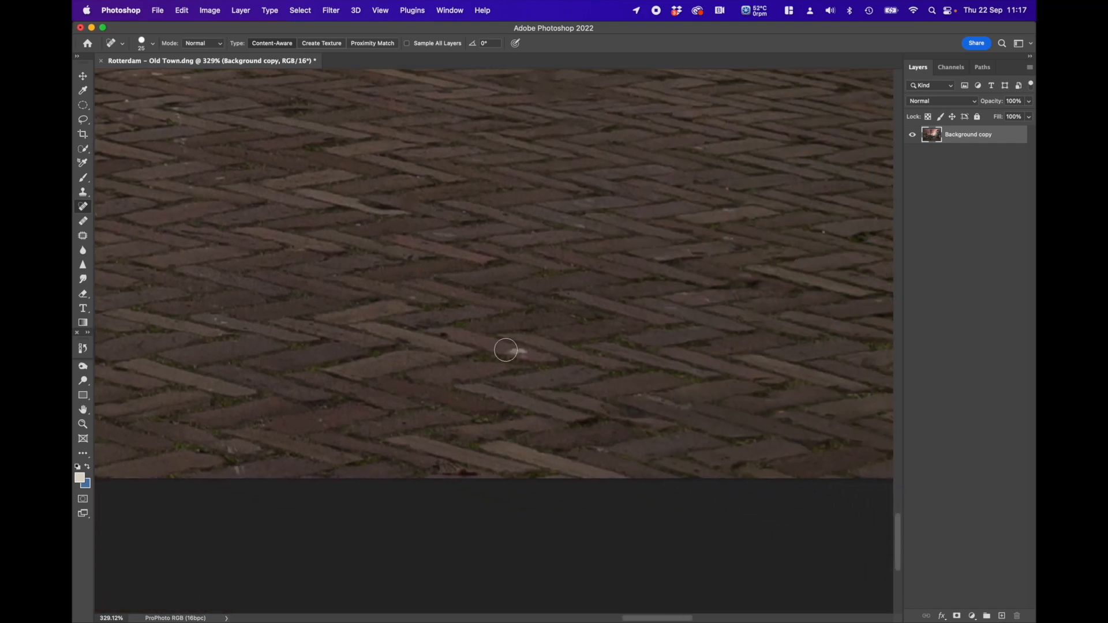
click(517, 351)
Heal the pale specks on the road near the café-side kerb, and the orange leaf fragment with a smaller brush
drag(648, 252, 242, 456)
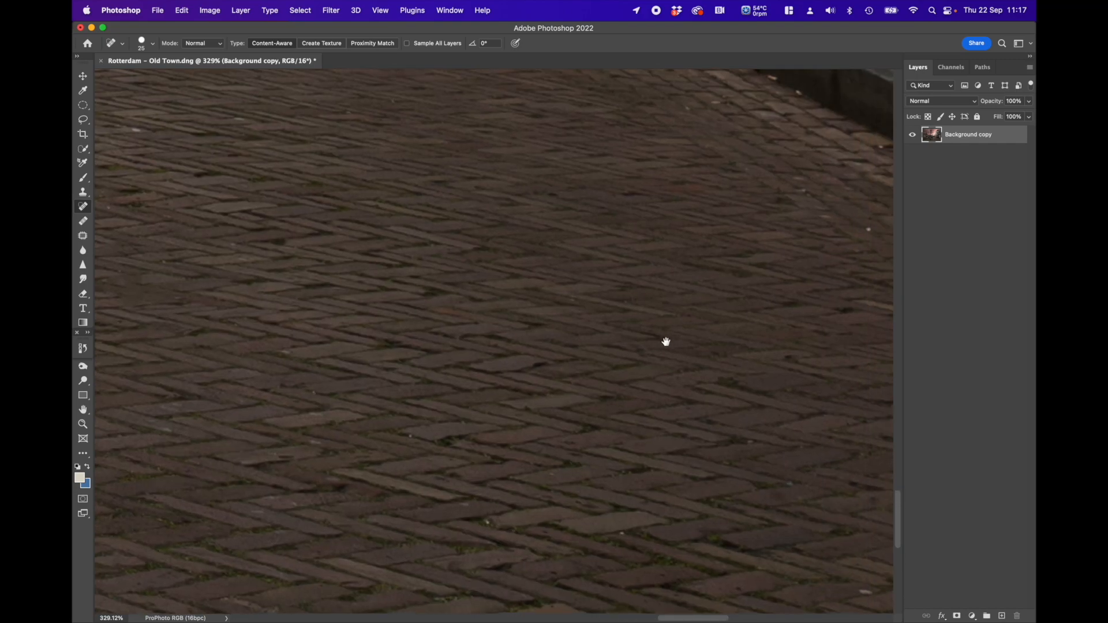
drag(665, 341, 284, 389)
drag(574, 421, 275, 326)
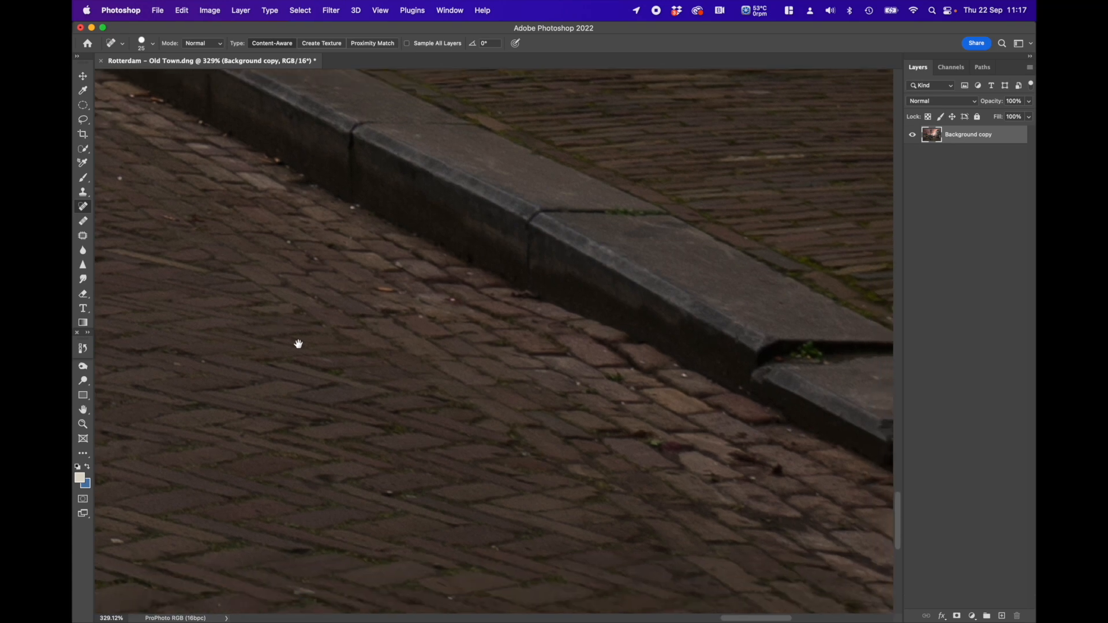
drag(363, 399, 431, 382)
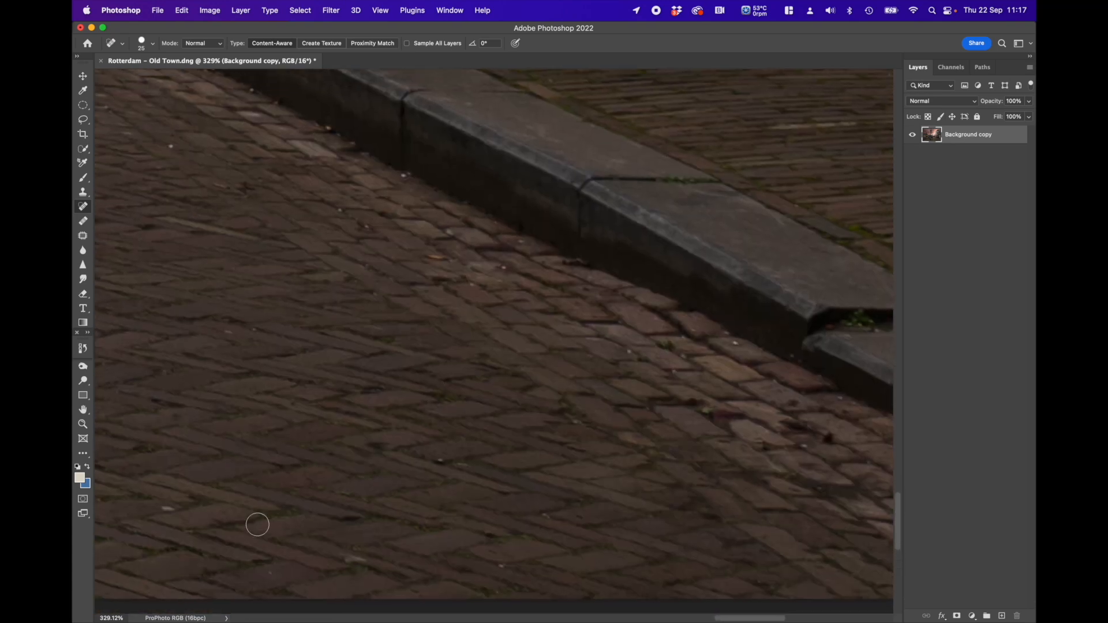
click(175, 509)
click(357, 562)
key(bracketleft)
drag(430, 258, 450, 258)
Heal the pale fleck on the café pavement beyond the kerb with the Spot Healing Brush at size 10
scroll(420, 314, up, 5)
scroll(421, 314, left, 5)
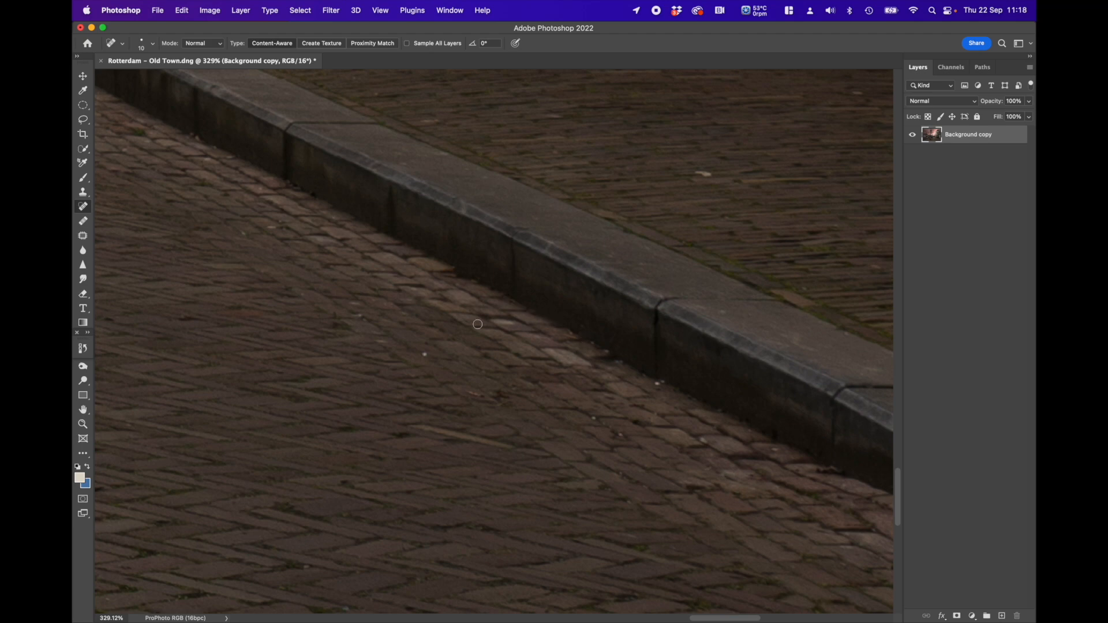
drag(307, 283, 161, 382)
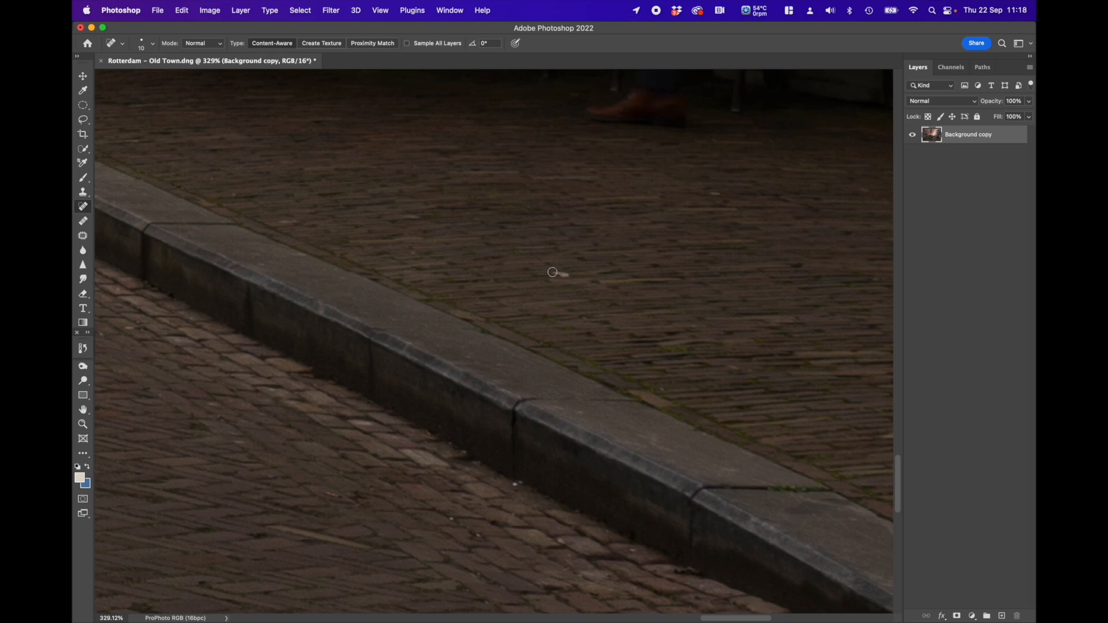
drag(551, 272, 567, 275)
Heal the pale fleck on the herringbone paving near the rows of stone setts on the bicycle side of the street
drag(276, 322, 579, 403)
drag(220, 285, 493, 408)
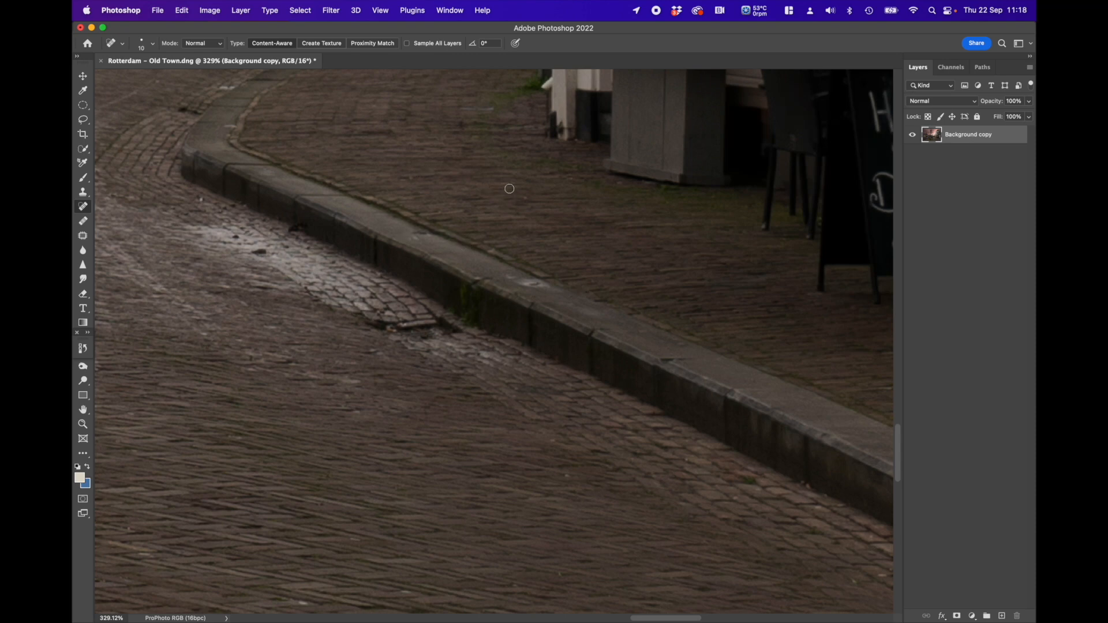
drag(188, 255, 459, 290)
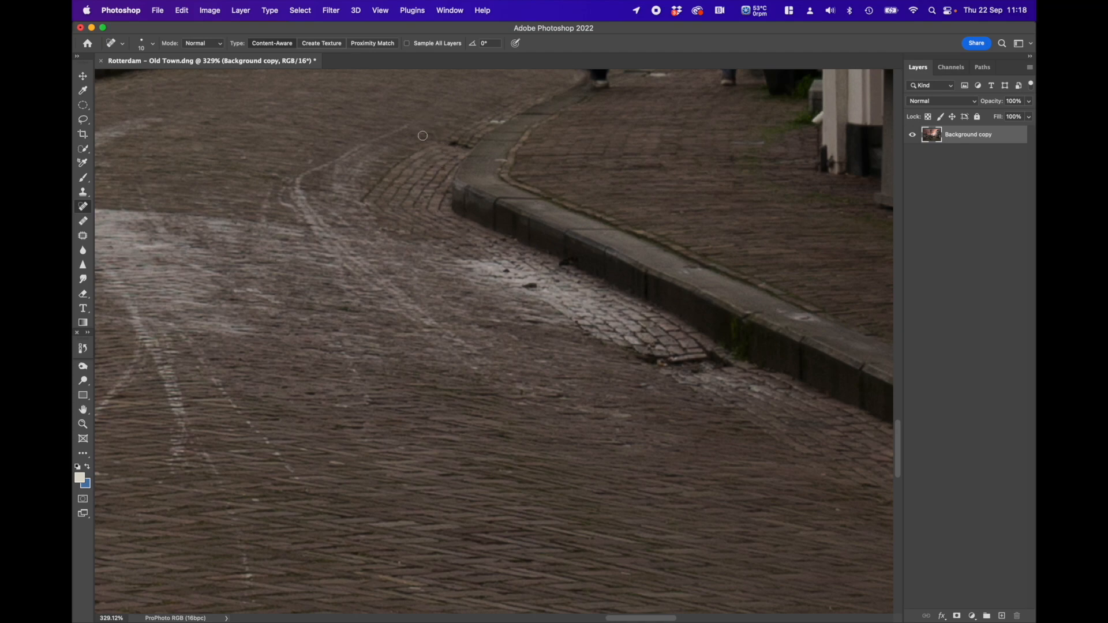
drag(329, 401, 512, 119)
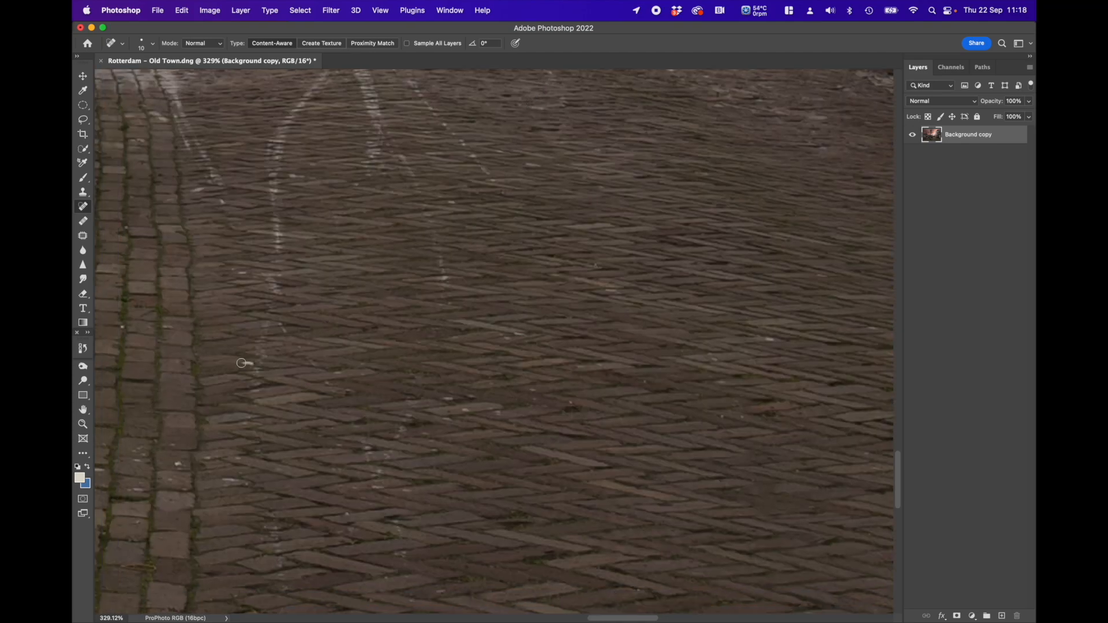
drag(257, 363, 557, 213)
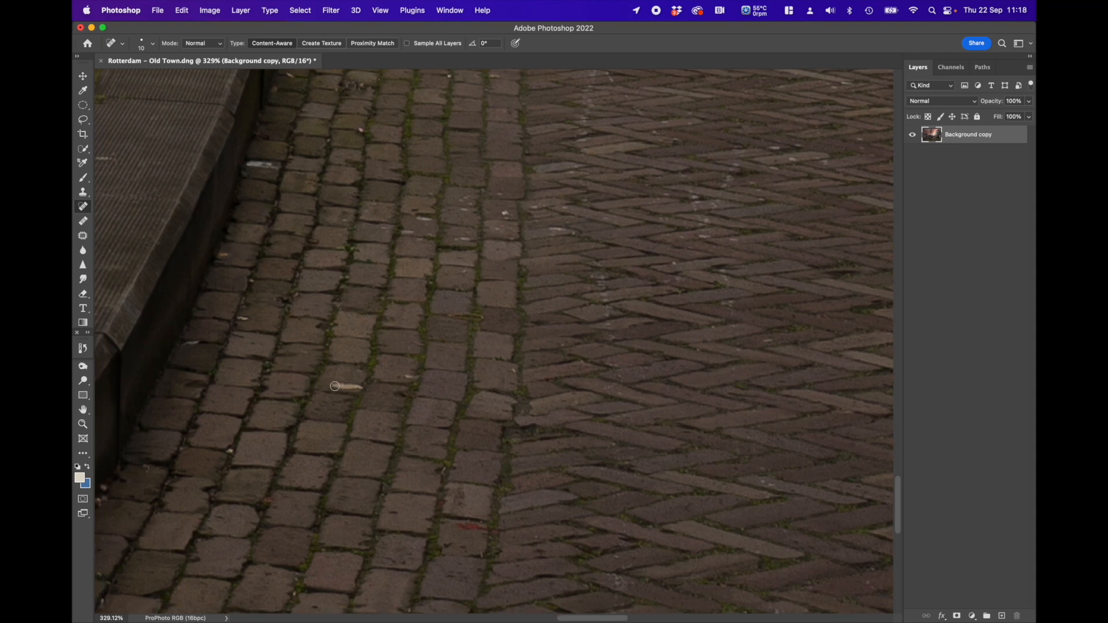
Heal the stick and the light flecks on the stone setts beside the bicycle-side kerb
drag(335, 386, 362, 385)
drag(200, 341, 251, 317)
drag(245, 165, 278, 166)
drag(414, 232, 415, 232)
drag(418, 219, 432, 220)
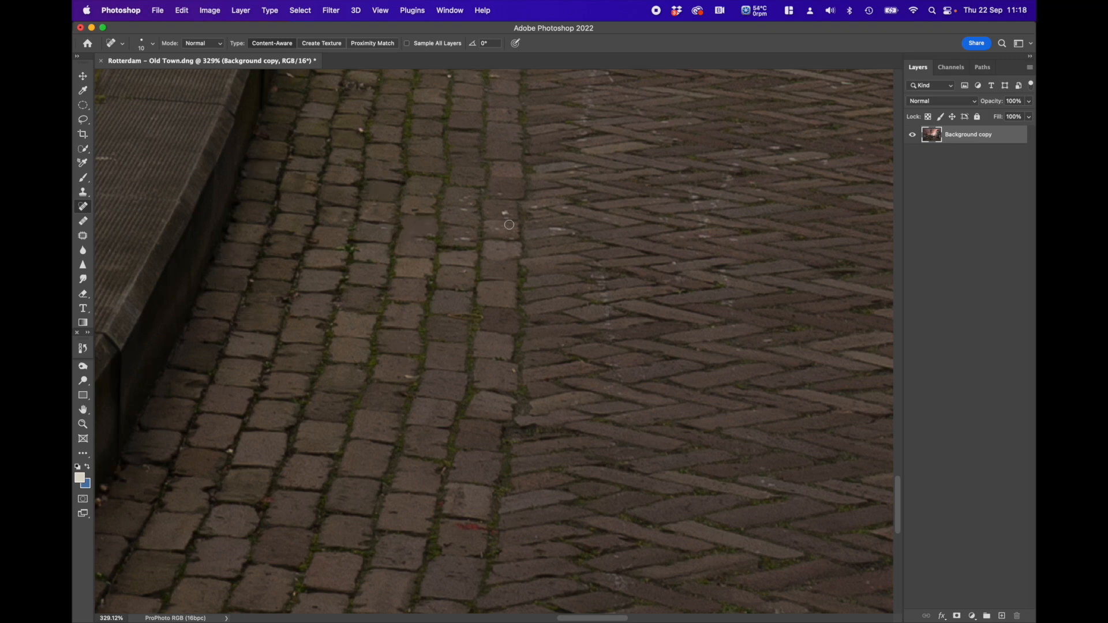
drag(553, 228, 554, 229)
Heal the pale marks on the ribbed kerbstones along the bicycle-side pavement
scroll(261, 429, down, 10)
scroll(261, 428, left, 5)
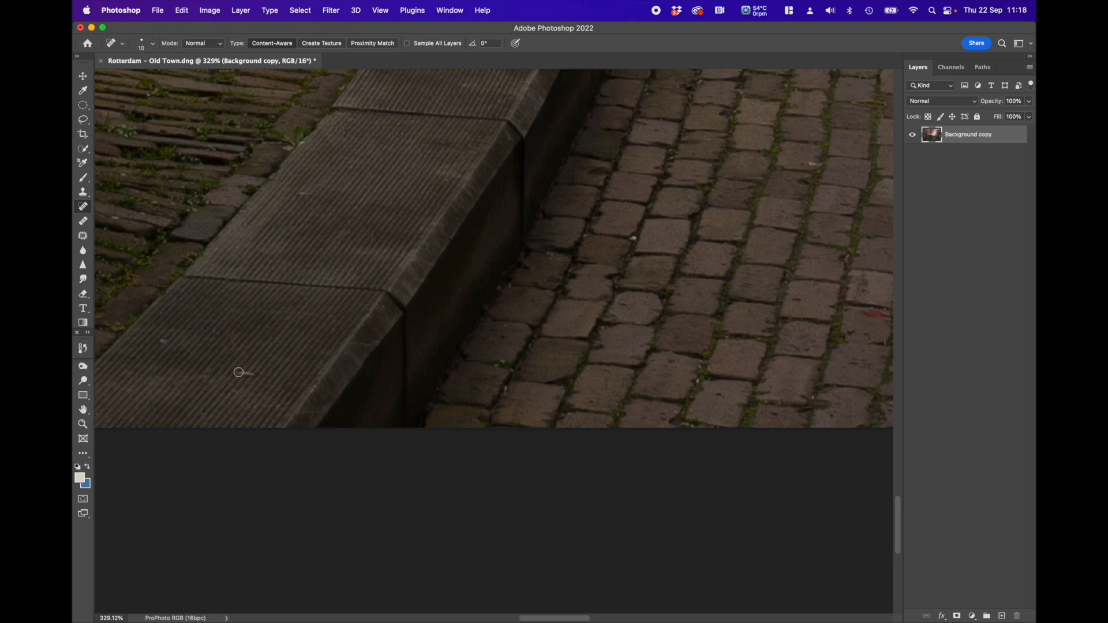
drag(238, 372, 264, 373)
drag(331, 263, 251, 473)
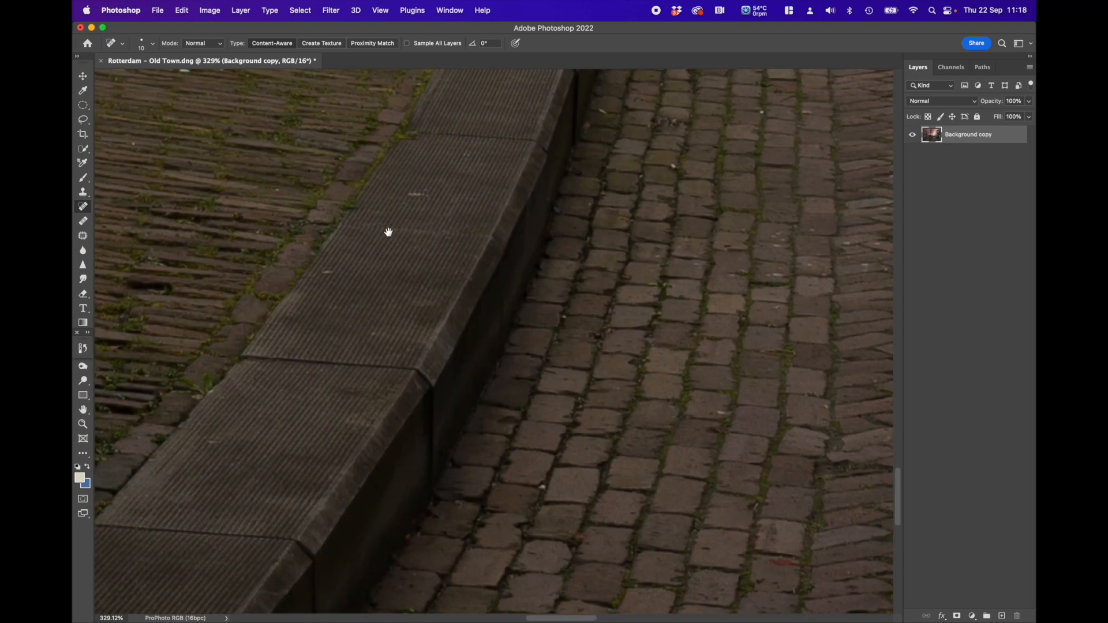
mouse_move(389, 232)
mouse_down()
mouse_move(358, 401)
mouse_move(307, 421)
mouse_move(338, 379)
mouse_move(365, 379)
mouse_up()
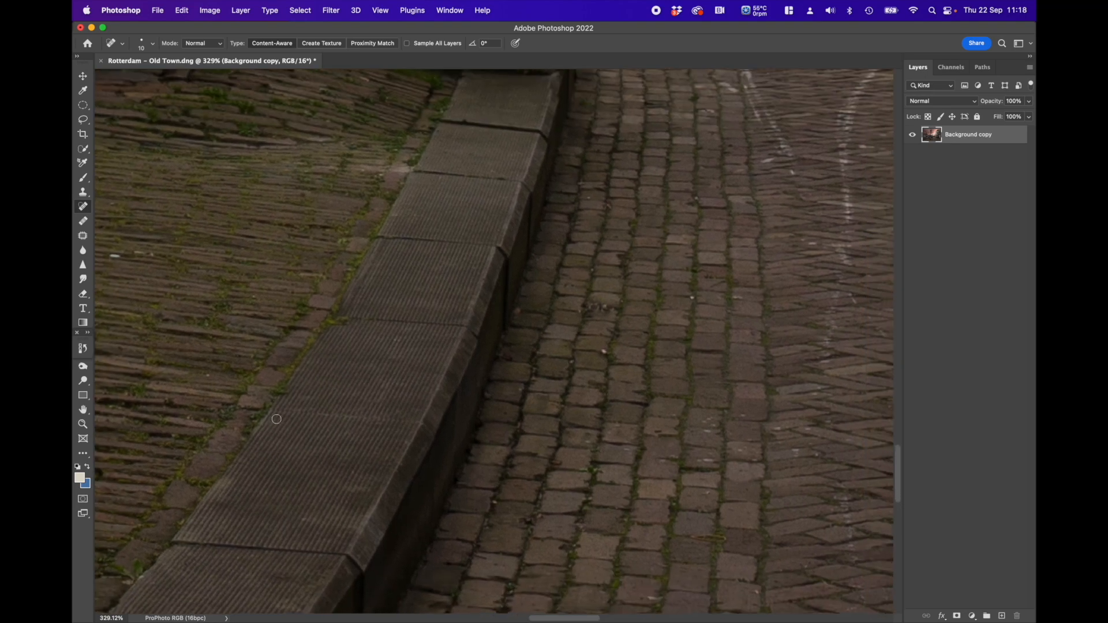
Heal the fleck on the paving beside the bicycle's pannier and the white fleck by the kerb beyond the grey post
mouse_move(286, 317)
mouse_down()
mouse_move(429, 465)
mouse_move(456, 463)
mouse_up()
drag(278, 402, 301, 403)
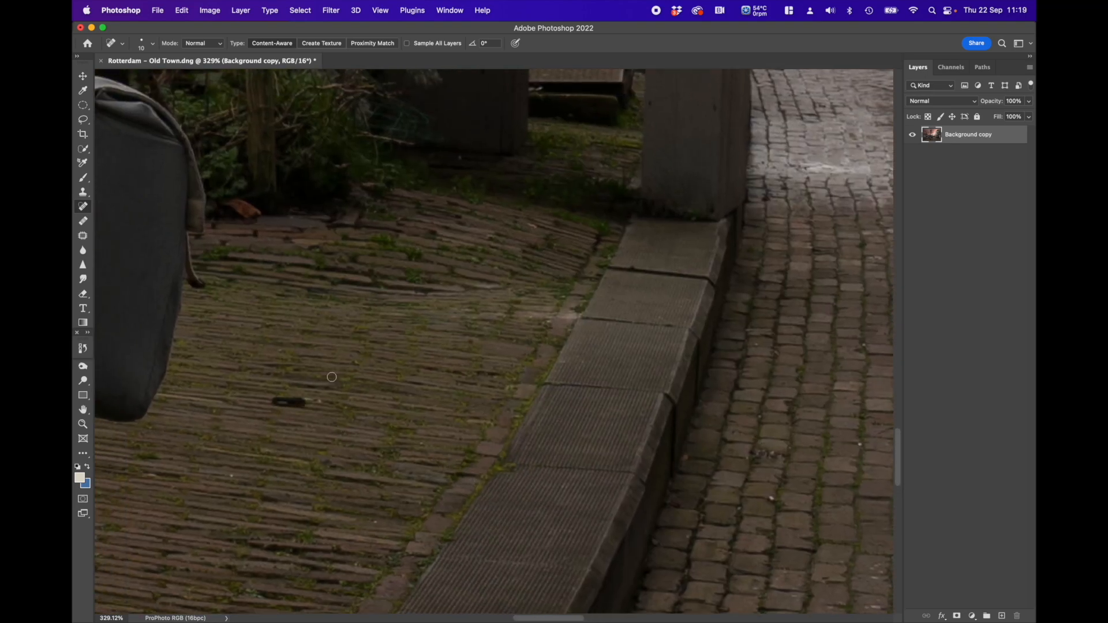
drag(504, 293, 396, 386)
drag(433, 295, 455, 423)
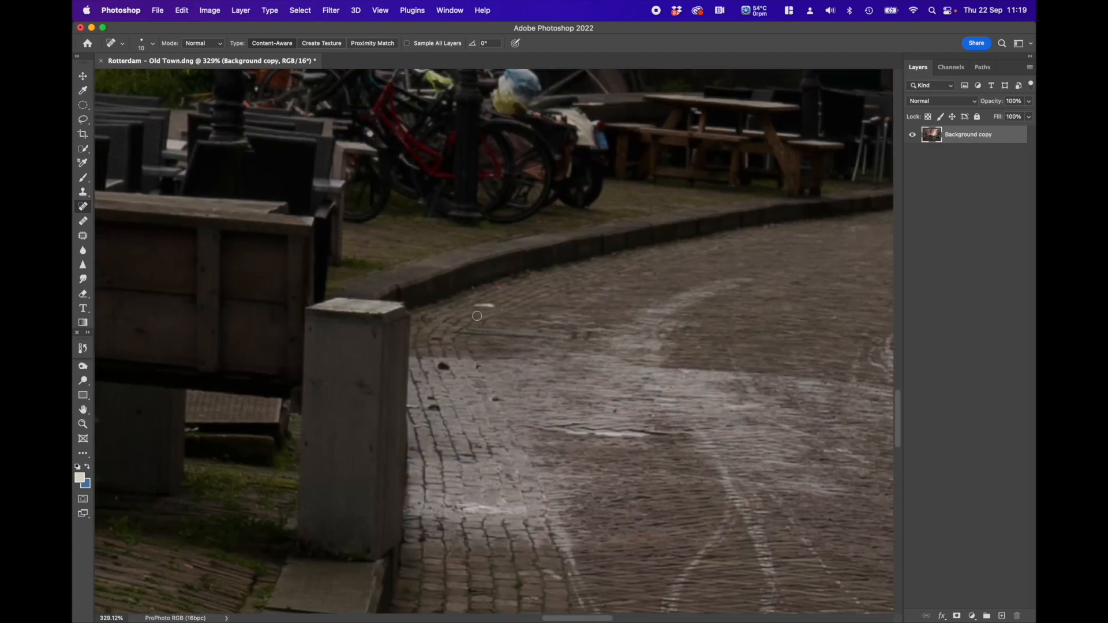
drag(476, 306, 474, 307)
Remove the shoe, lower leg and arm of the person at the café table with the Spot Healing Brush at size 40
drag(623, 300, 364, 369)
mouse_move(636, 385)
mouse_down()
mouse_move(282, 359)
mouse_move(190, 372)
mouse_up()
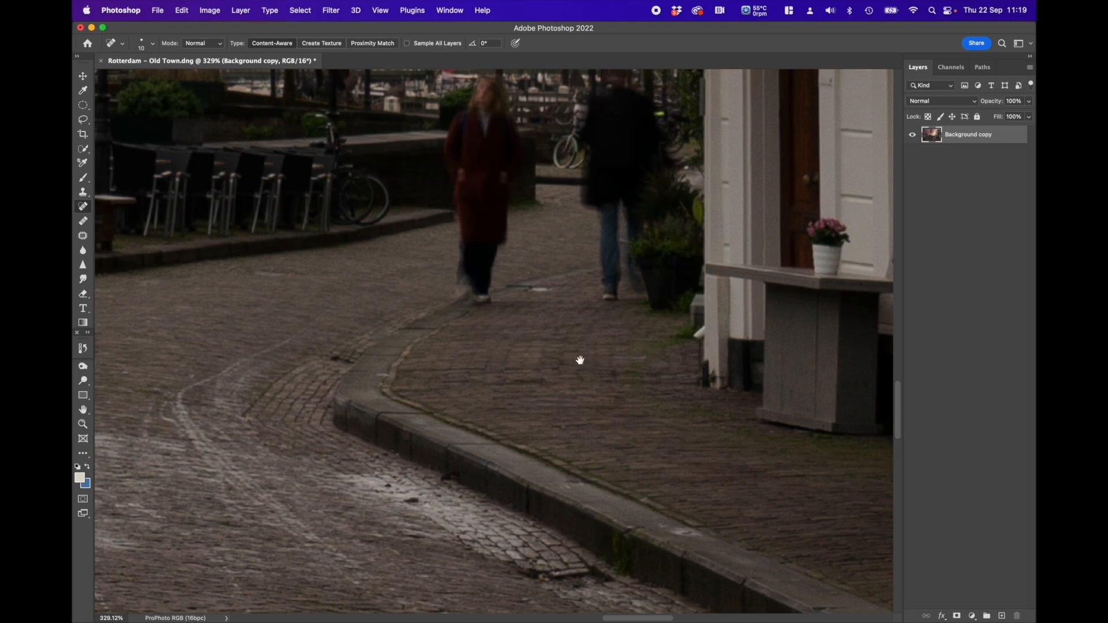
drag(580, 360, 570, 490)
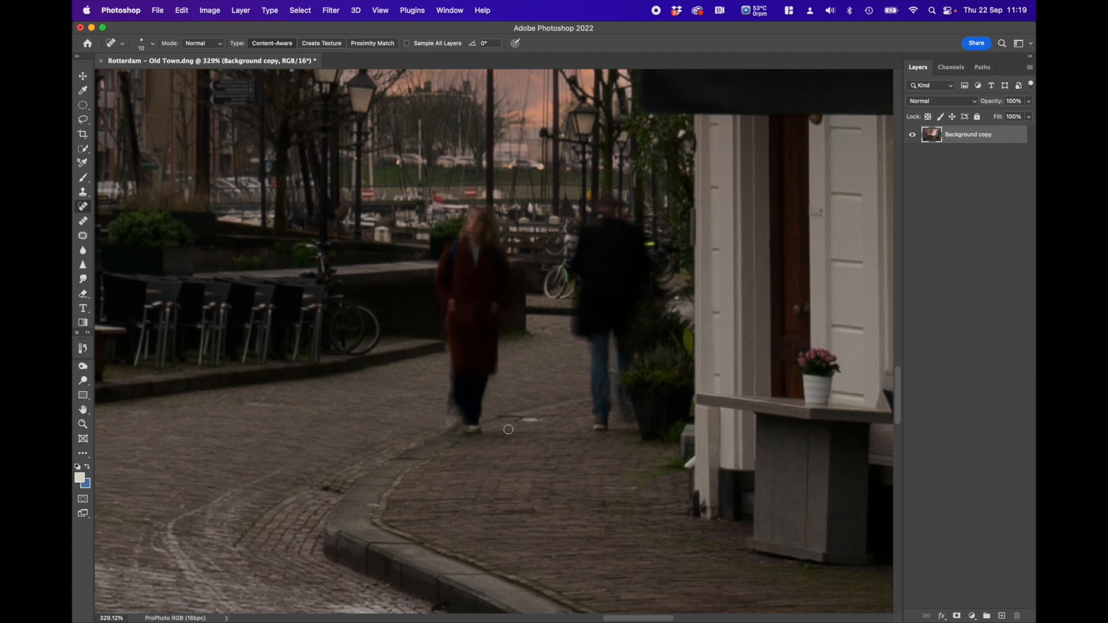
drag(696, 464, 350, 196)
drag(805, 473, 225, 364)
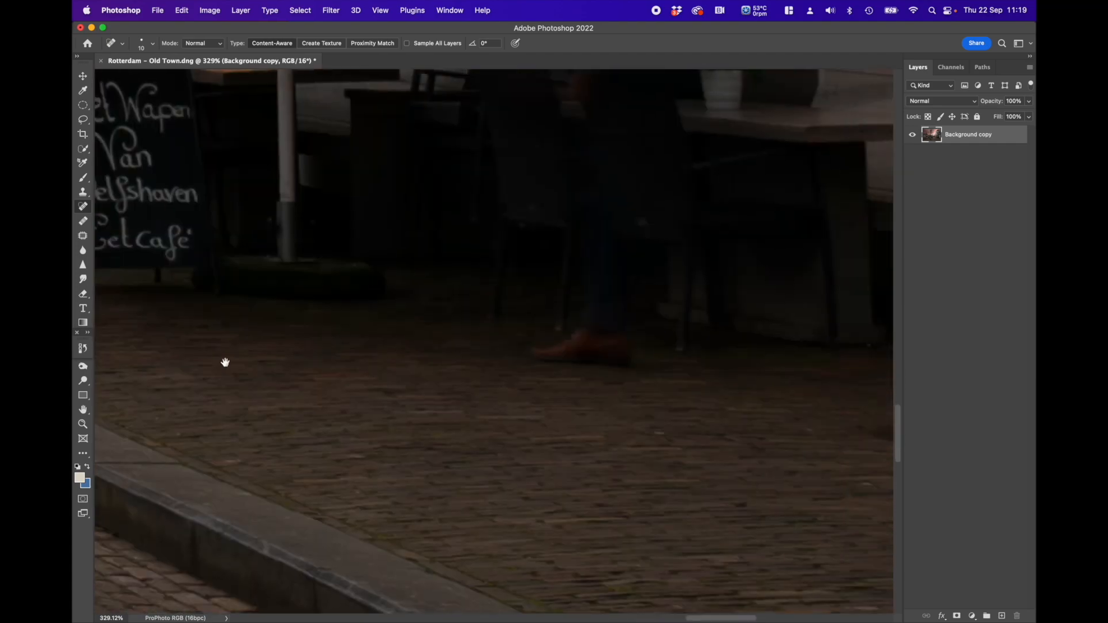
drag(506, 305, 598, 622)
drag(601, 507, 462, 290)
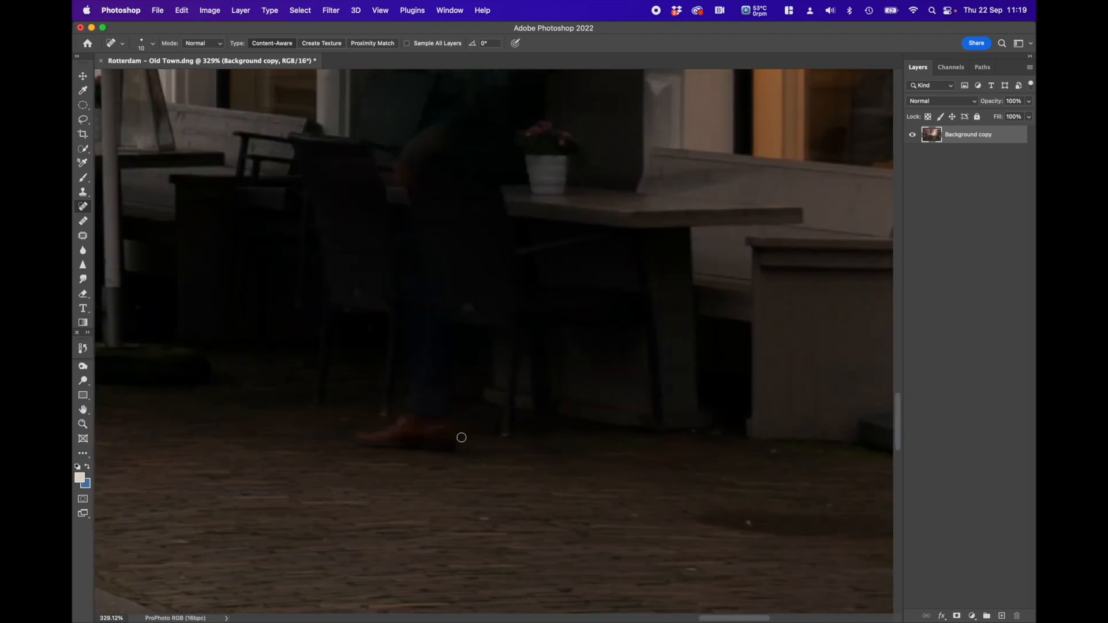
key(bracketright)
key(bracketright)
mouse_move(452, 438)
mouse_down()
mouse_move(361, 441)
mouse_move(439, 419)
mouse_move(417, 416)
mouse_move(413, 393)
mouse_move(451, 423)
mouse_up()
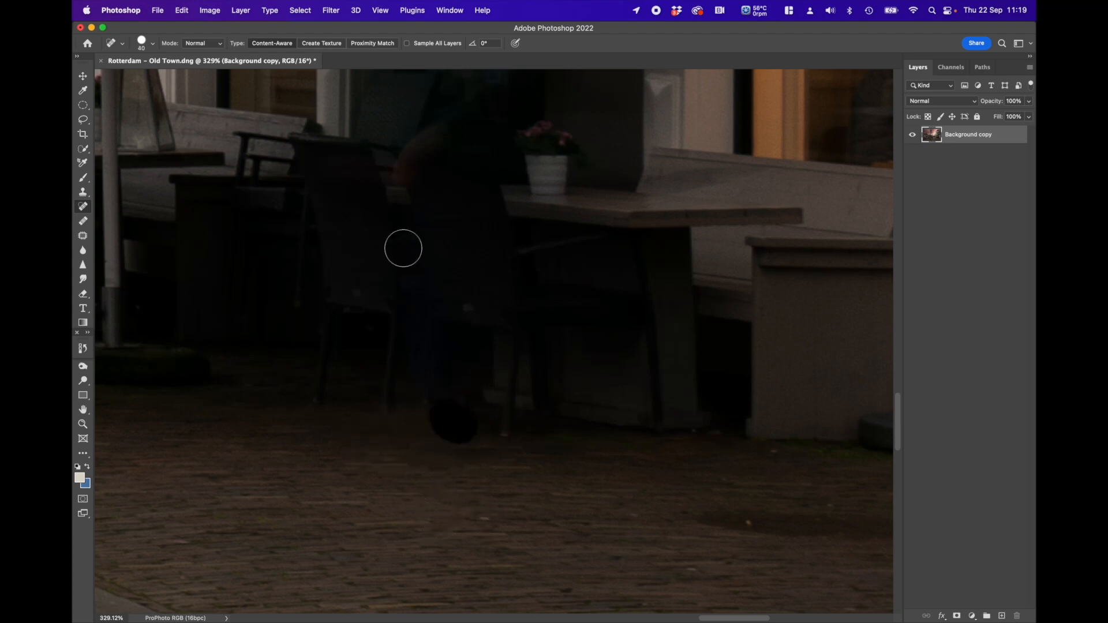
drag(413, 136, 416, 181)
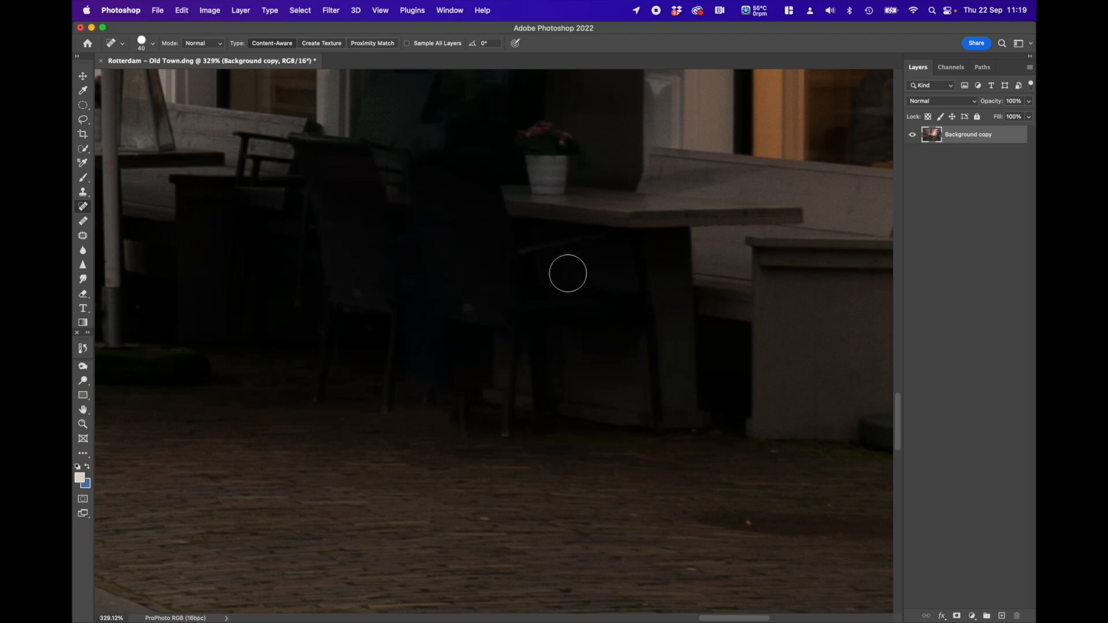
Remove the blurred pedestrian in the red coat from the far end of the street
mouse_move(527, 235)
mouse_down()
mouse_move(665, 414)
mouse_move(596, 389)
mouse_move(737, 233)
mouse_move(418, 300)
mouse_move(629, 433)
mouse_up()
mouse_move(485, 340)
mouse_down()
mouse_move(716, 573)
mouse_move(518, 376)
mouse_move(546, 393)
mouse_up()
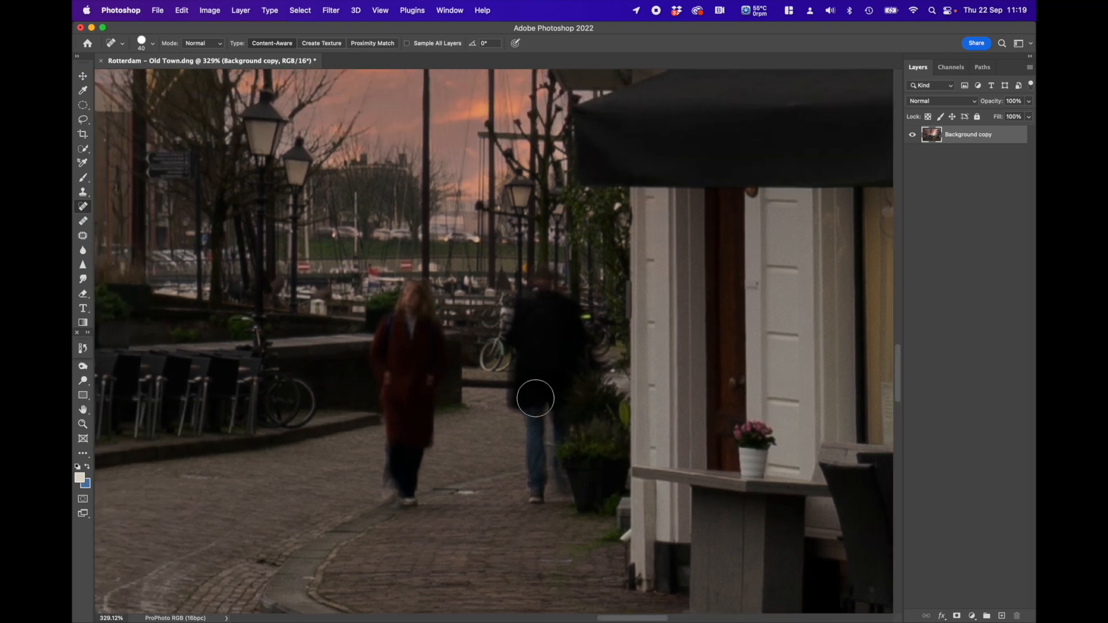
click(425, 290)
mouse_move(424, 289)
mouse_down()
mouse_move(382, 337)
mouse_move(387, 488)
mouse_move(407, 514)
mouse_move(447, 408)
mouse_move(434, 380)
mouse_move(436, 334)
mouse_move(408, 299)
mouse_move(405, 456)
mouse_move(419, 313)
mouse_move(414, 343)
mouse_move(455, 338)
mouse_up()
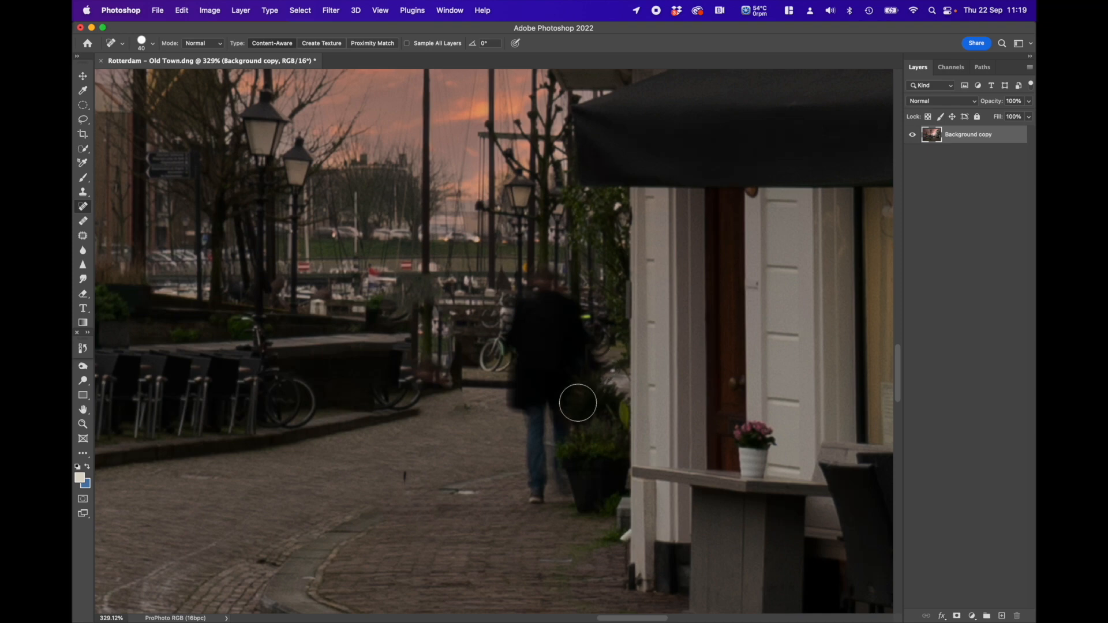
Heal the leftover dark mark and the white fleck on the paving with the Spot Healing Brush at size 15
key(bracketleft)
key(bracketleft)
key(bracketleft)
key(bracketleft)
key(bracketleft)
mouse_move(407, 471)
mouse_down()
mouse_move(405, 481)
mouse_move(469, 492)
mouse_up()
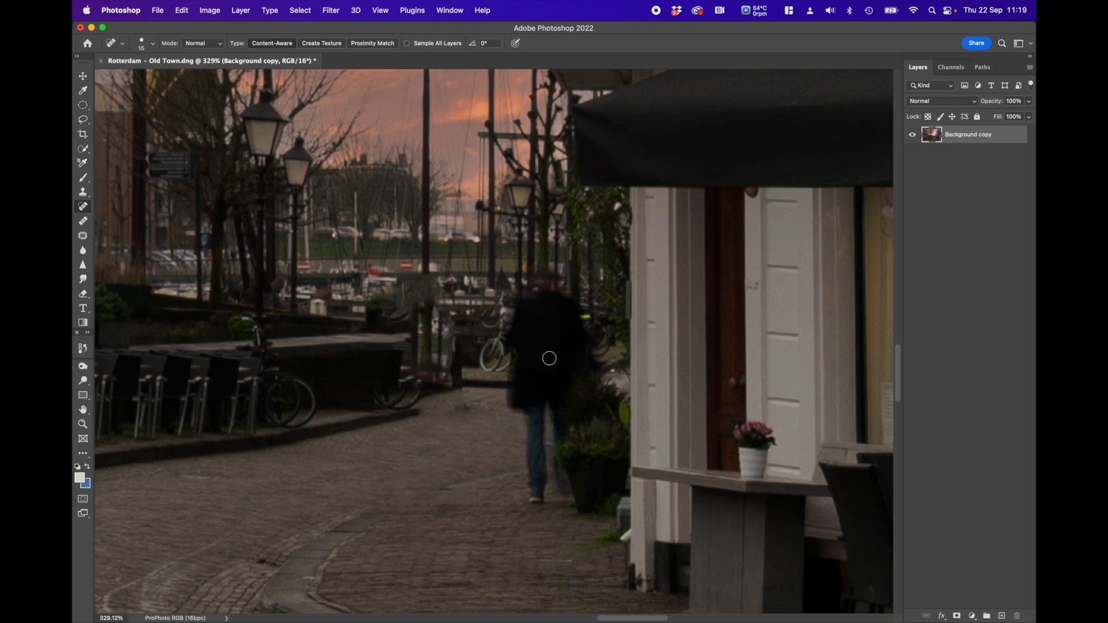
Try to remove the pedestrian in the dark coat with the Spot Healing Brush at size 30, and undo the attempt
key(bracketright)
key(bracketright)
mouse_move(547, 284)
mouse_down()
mouse_move(511, 363)
mouse_move(536, 498)
mouse_move(542, 458)
mouse_move(556, 488)
mouse_move(545, 449)
mouse_move(560, 428)
mouse_move(545, 408)
mouse_move(559, 413)
mouse_move(562, 385)
mouse_move(599, 363)
mouse_move(564, 293)
mouse_move(543, 279)
mouse_move(554, 311)
mouse_move(548, 363)
mouse_move(565, 370)
mouse_move(532, 360)
mouse_move(548, 292)
mouse_move(550, 353)
mouse_up()
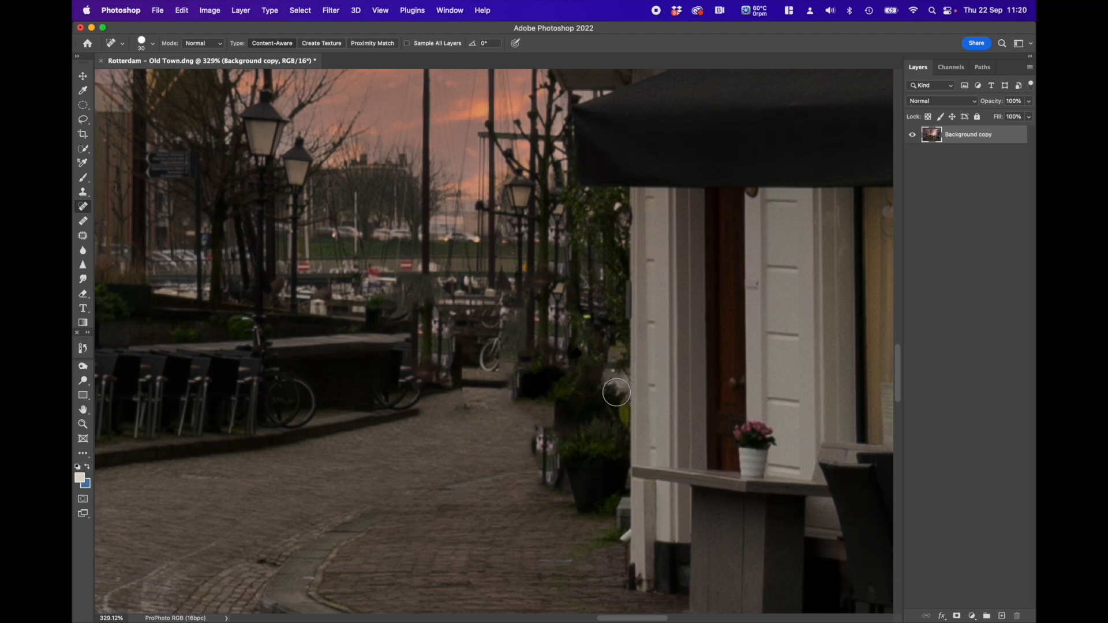
key(super+z)
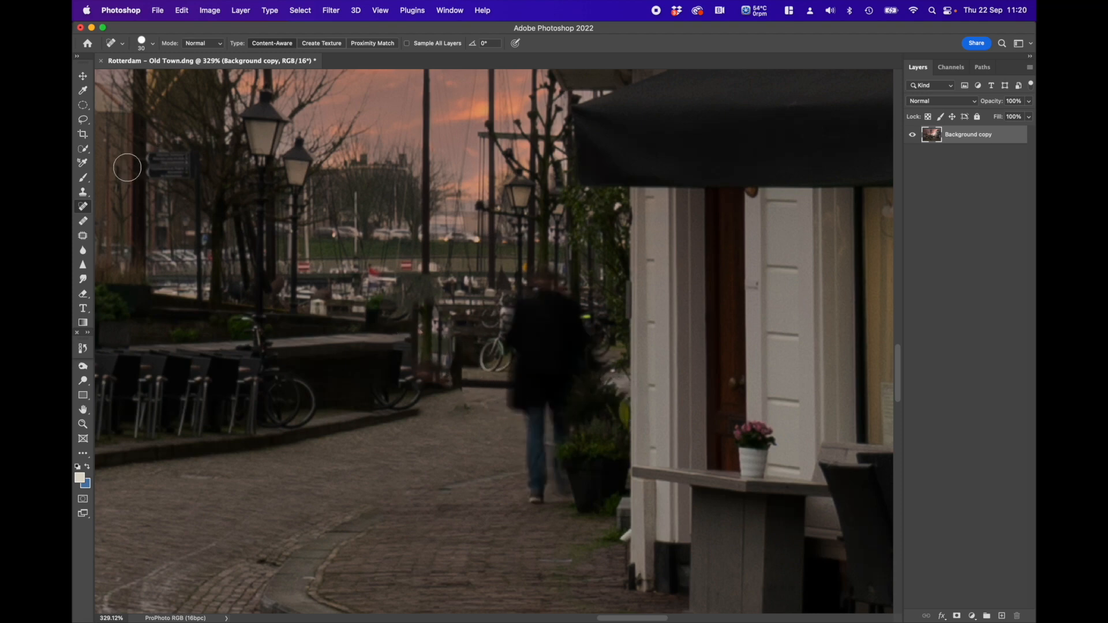
Try to cover the parked bicycle at the end of the low wall with the Clone Stamp, and undo the attempt
click(83, 194)
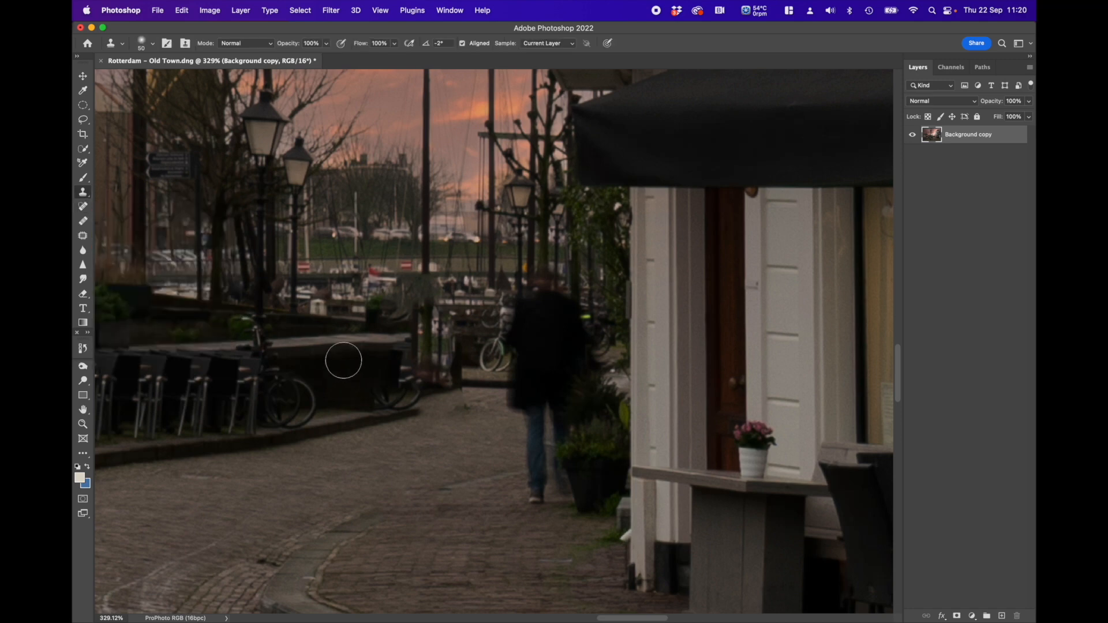
key(bracketleft)
key(bracketleft)
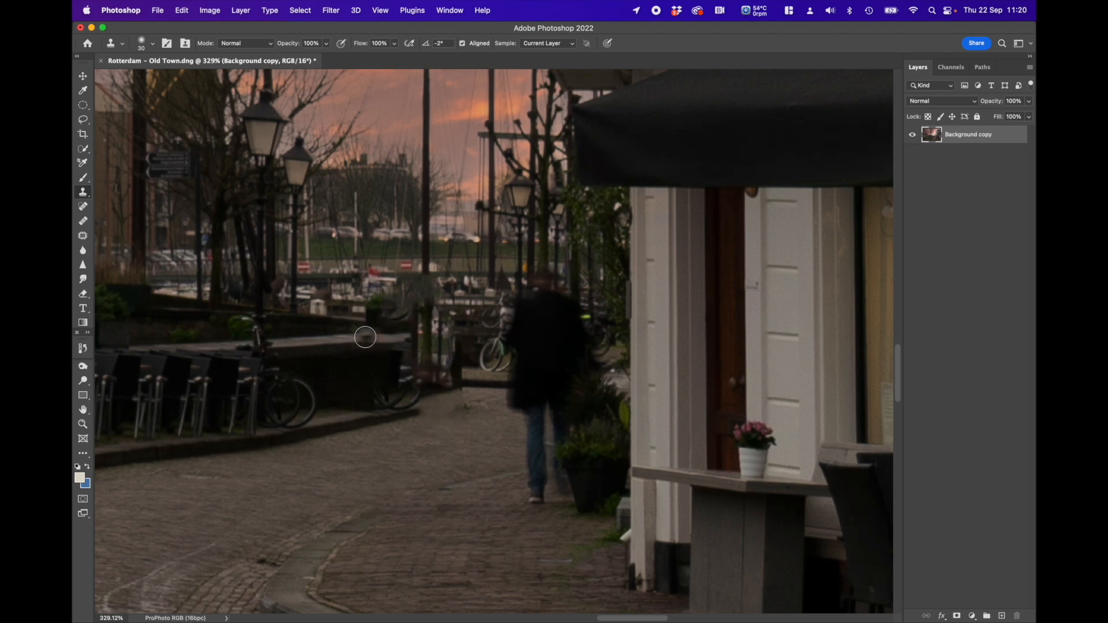
key(bracketright)
key(bracketright)
key(bracketright)
key(bracketright)
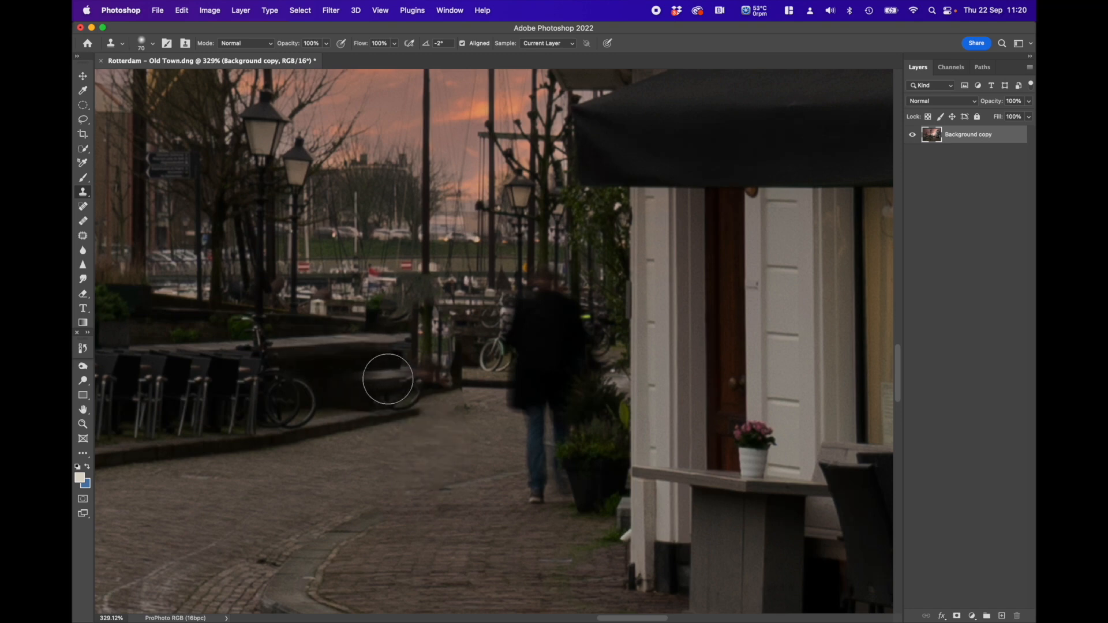
key(bracketleft)
key(bracketleft)
key(bracketleft)
key(bracketleft)
key(bracketleft)
key(super+z)
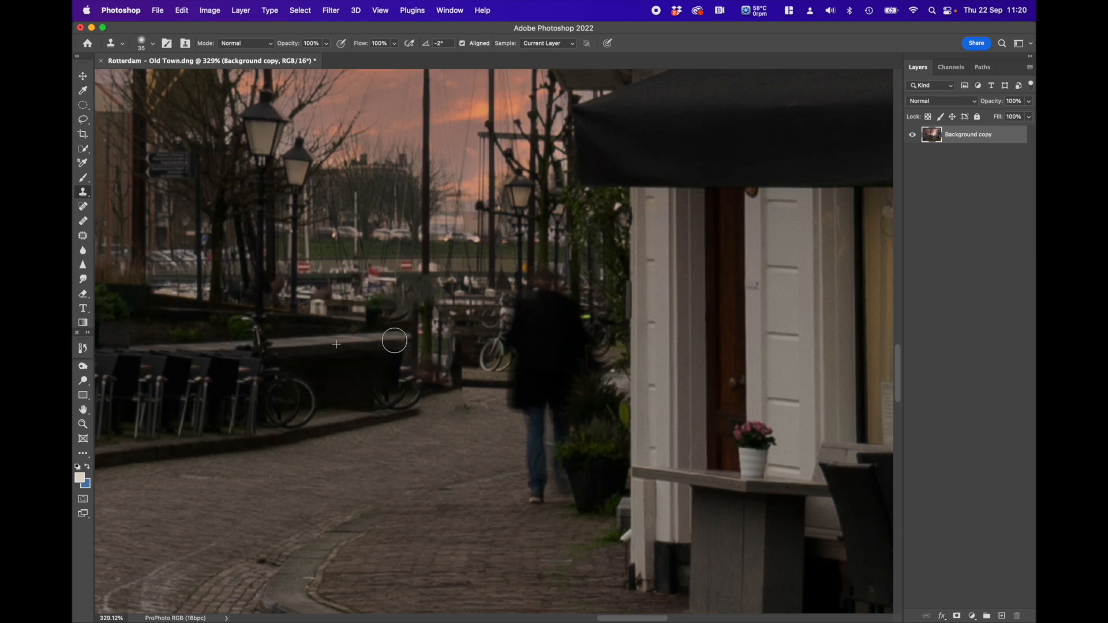
Clone the dark wall and its kerb over the bicycle at the wall's far end with the Clone Stamp at size 35
mouse_move(394, 341)
mouse_down()
mouse_move(410, 339)
mouse_move(408, 393)
mouse_move(371, 396)
mouse_move(399, 389)
mouse_up()
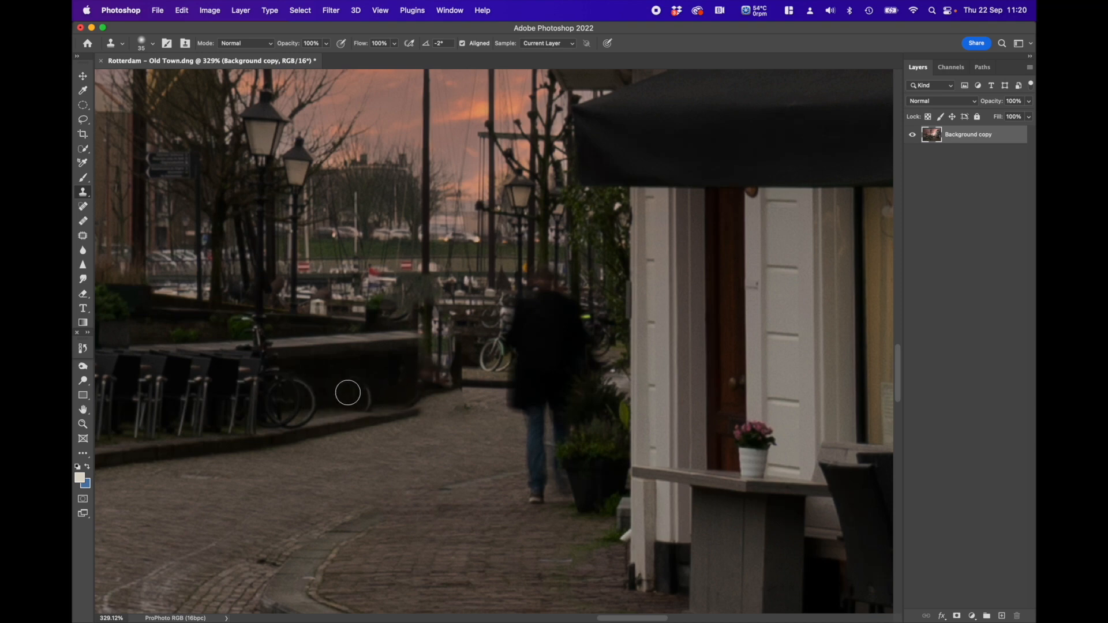
alt+click(329, 375)
drag(359, 398, 375, 390)
mouse_move(385, 397)
mouse_down()
mouse_move(394, 397)
mouse_move(383, 415)
mouse_move(394, 413)
mouse_up()
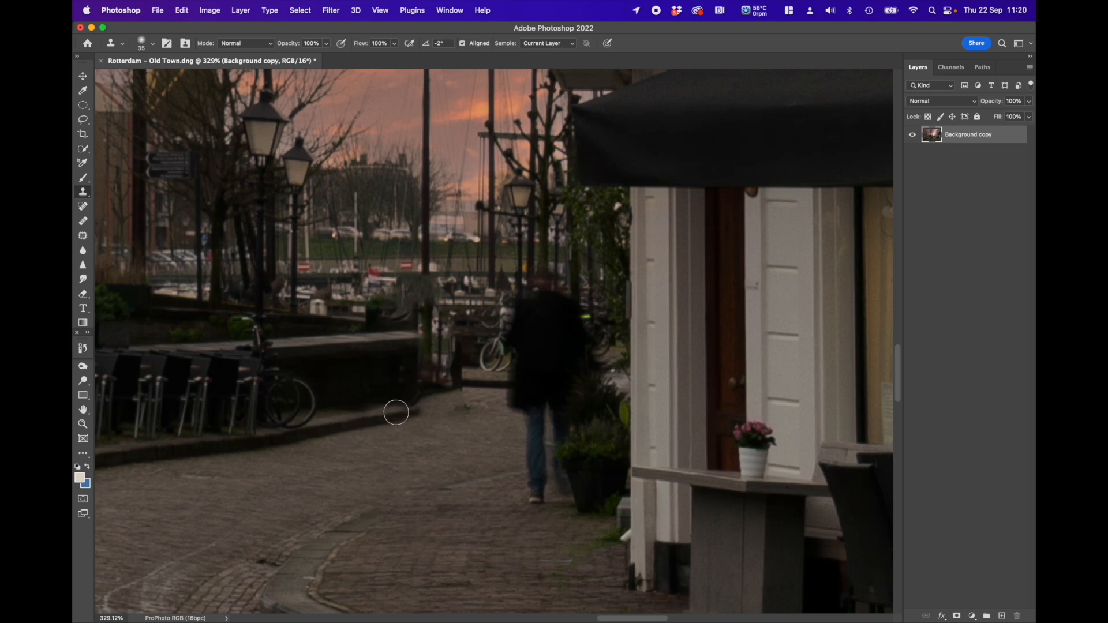
drag(396, 408, 426, 398)
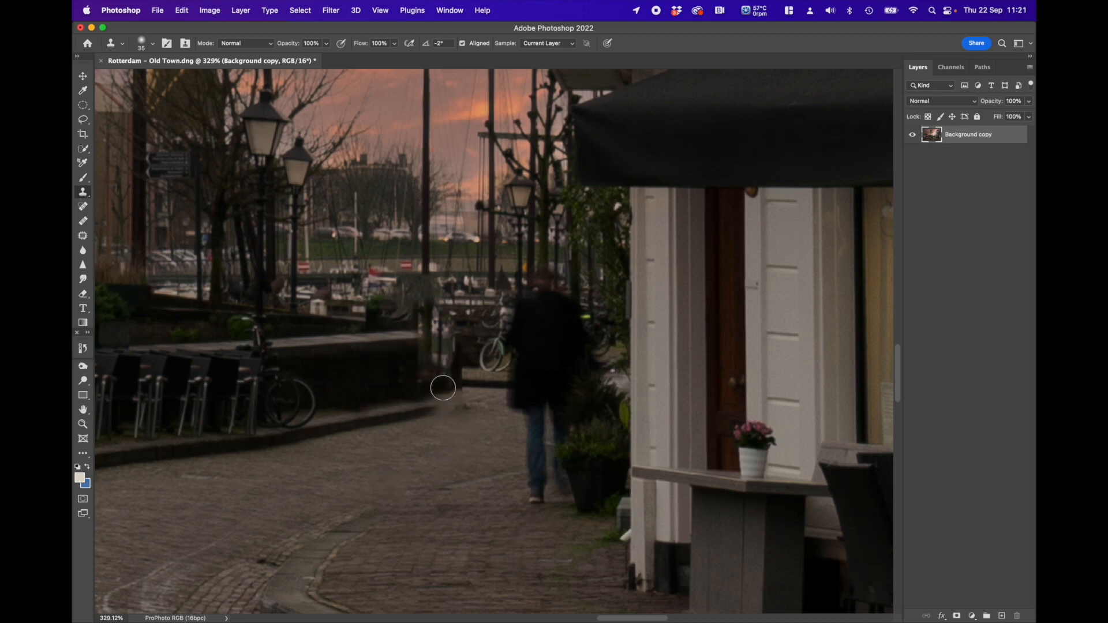
Extend the low wall over the gap and post at its far end and continue the kerb edge beneath it
mouse_move(456, 349)
mouse_down()
mouse_move(409, 335)
mouse_move(433, 353)
mouse_move(426, 385)
mouse_move(445, 368)
mouse_move(445, 347)
mouse_move(445, 376)
mouse_move(468, 399)
mouse_move(447, 411)
mouse_up()
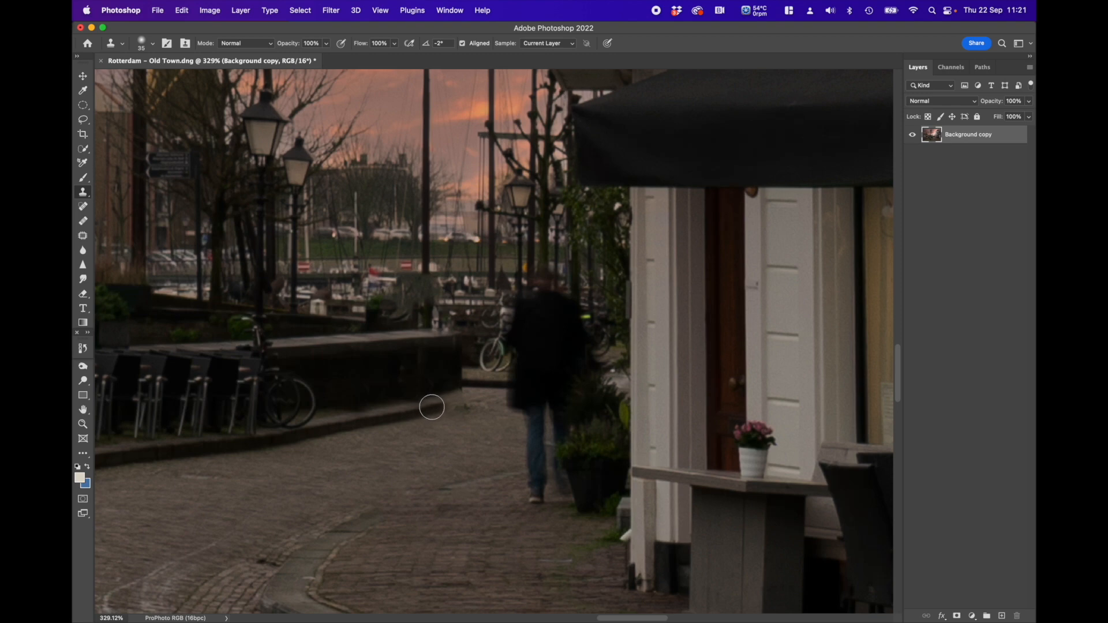
drag(428, 404, 441, 400)
alt+click(368, 418)
drag(447, 407, 463, 397)
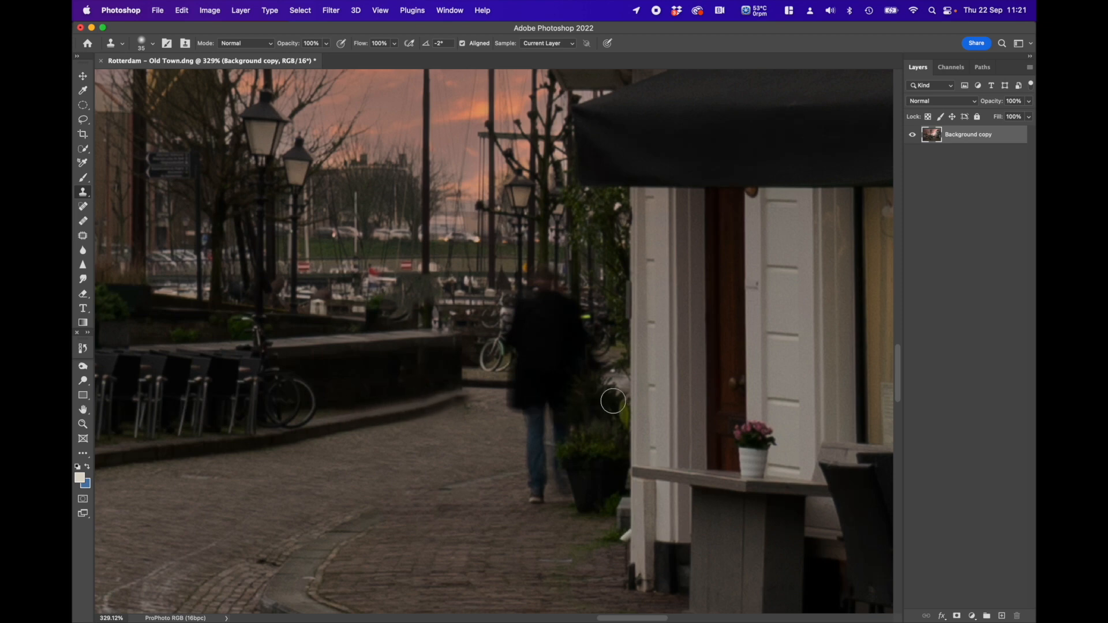
Clone cobbled paving over the legs and shoes of the pedestrian in the dark coat, up to the edge of the planter
mouse_move(569, 456)
mouse_down()
mouse_move(541, 457)
mouse_move(553, 440)
mouse_move(556, 494)
mouse_move(504, 466)
mouse_up()
mouse_move(527, 495)
mouse_down()
mouse_move(531, 438)
mouse_move(515, 403)
mouse_up()
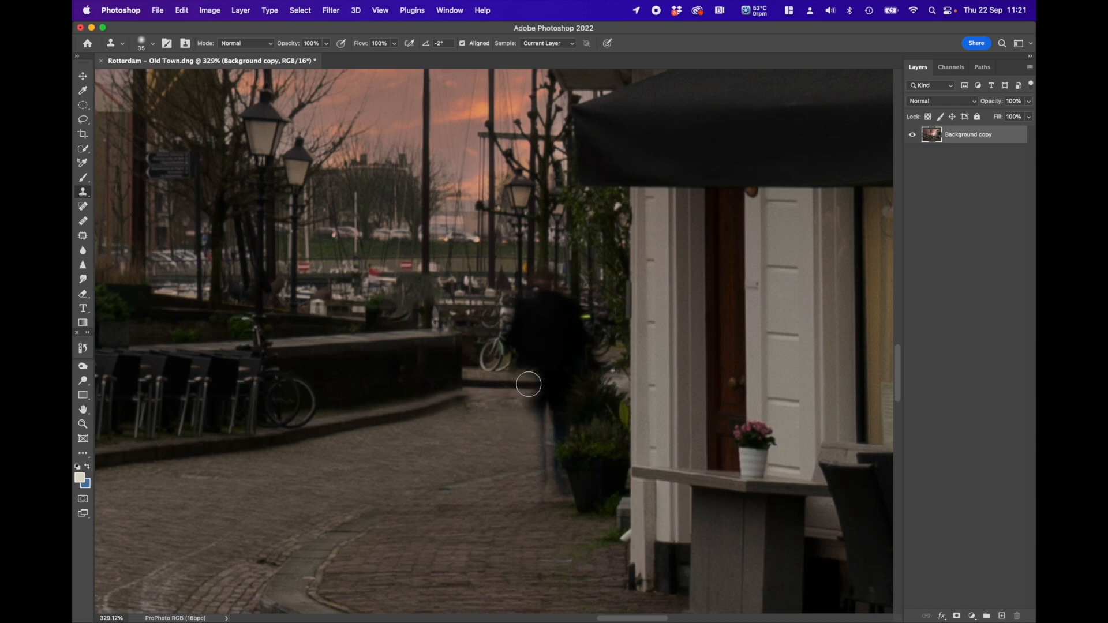
mouse_move(518, 383)
mouse_down()
mouse_move(553, 384)
mouse_move(541, 430)
mouse_move(566, 396)
mouse_move(550, 451)
mouse_up()
alt+click(508, 472)
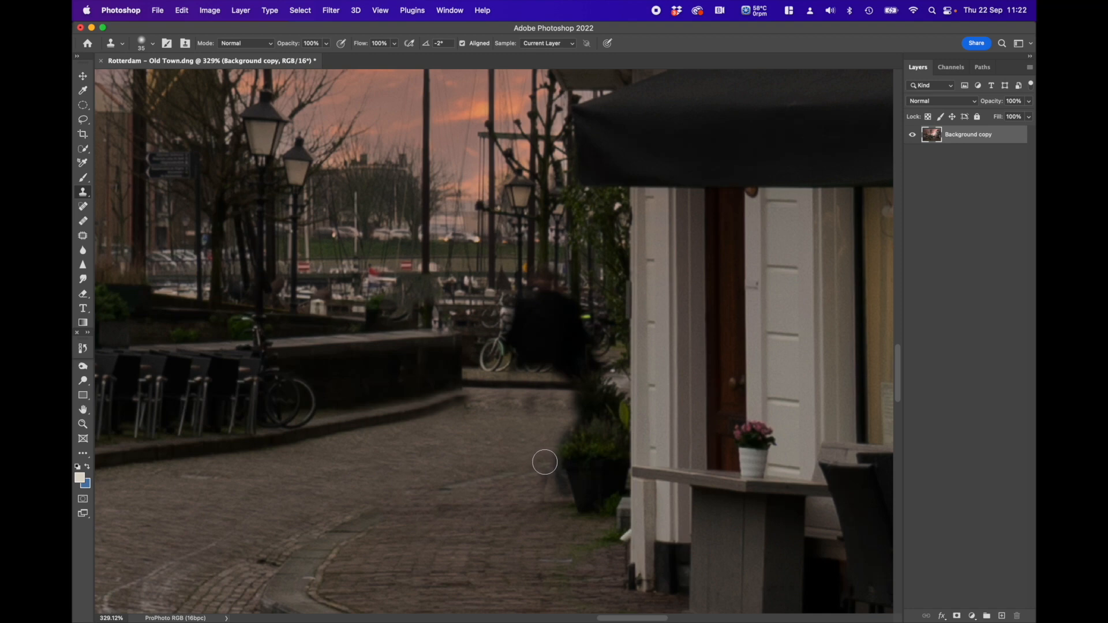
mouse_move(543, 497)
mouse_down()
mouse_move(547, 483)
mouse_move(554, 497)
mouse_move(554, 475)
mouse_up()
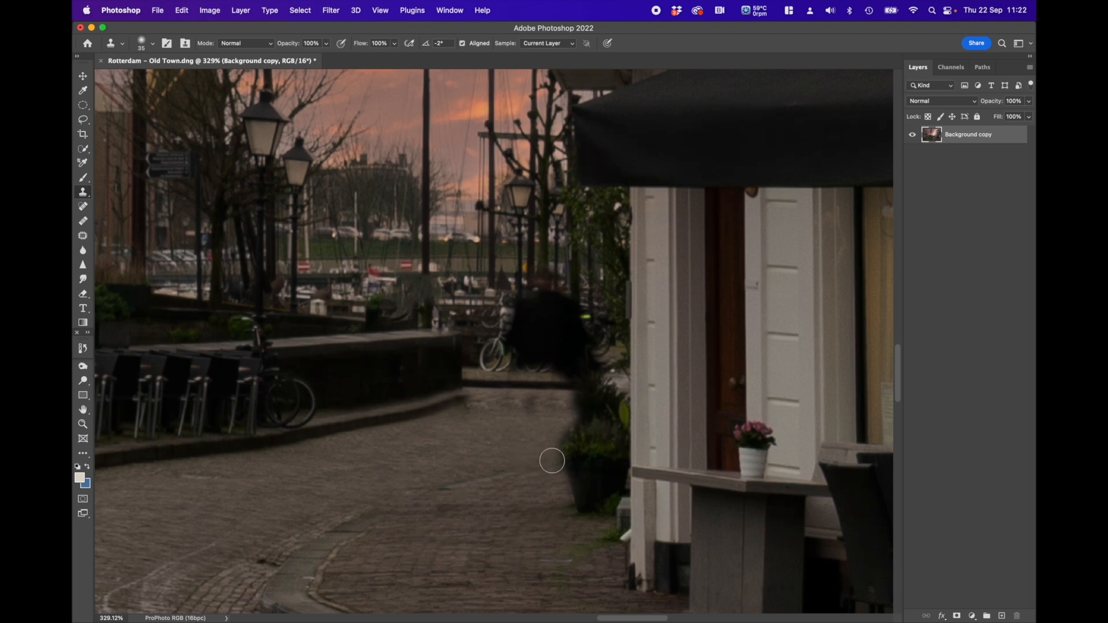
alt+click(522, 443)
click(549, 441)
drag(565, 434, 570, 423)
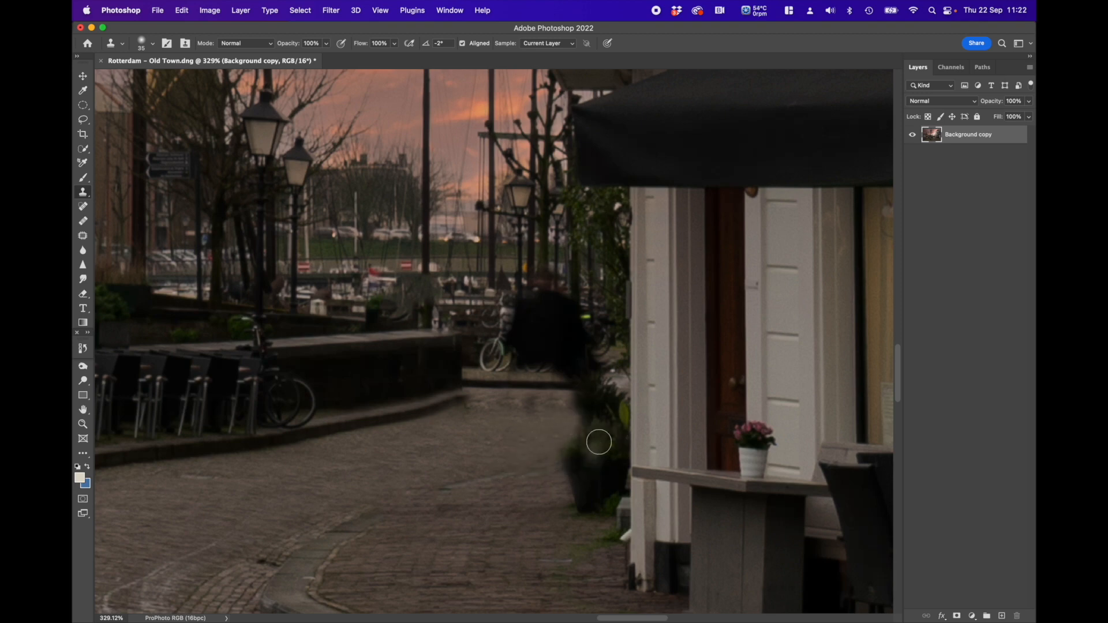
Continue the kerb line and paving across the end of the street behind the planter with the Clone Stamp
alt+click(524, 382)
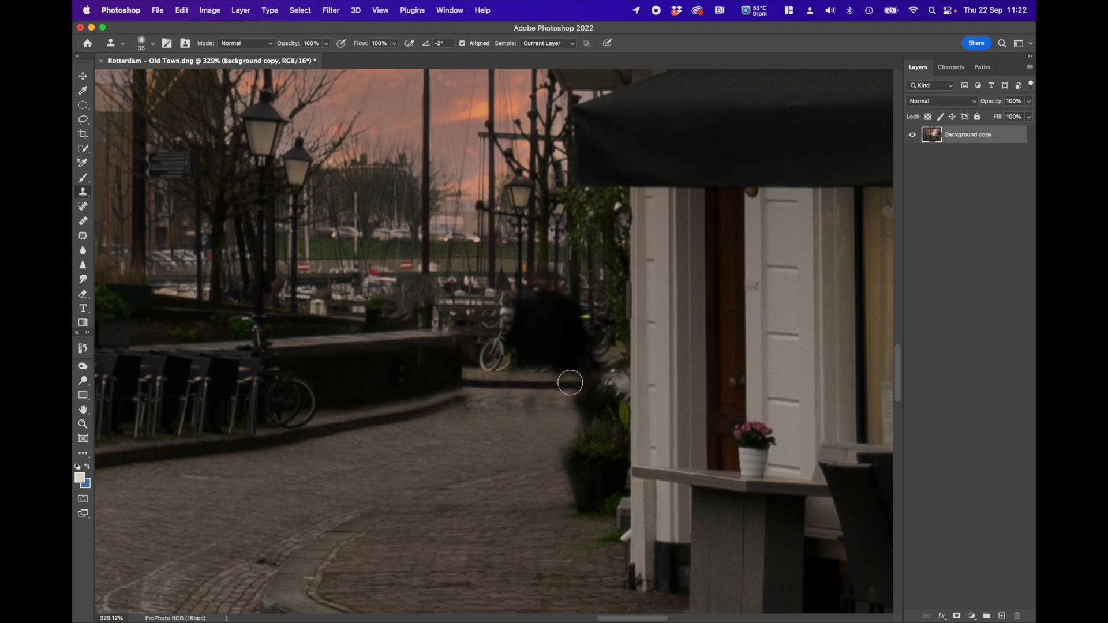
drag(576, 380, 614, 385)
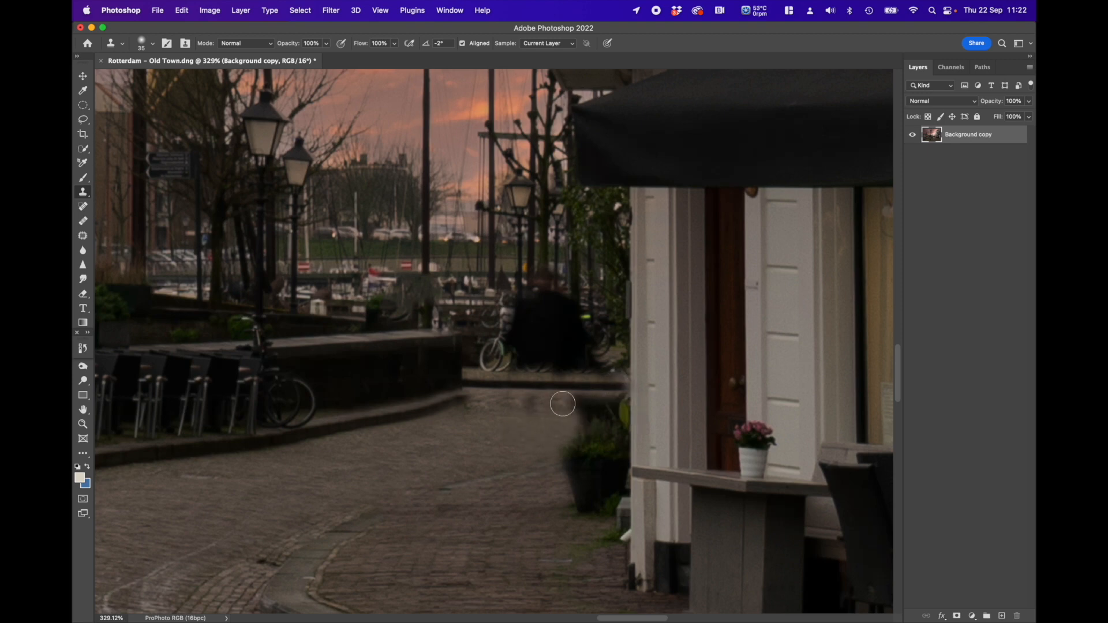
drag(563, 403, 613, 407)
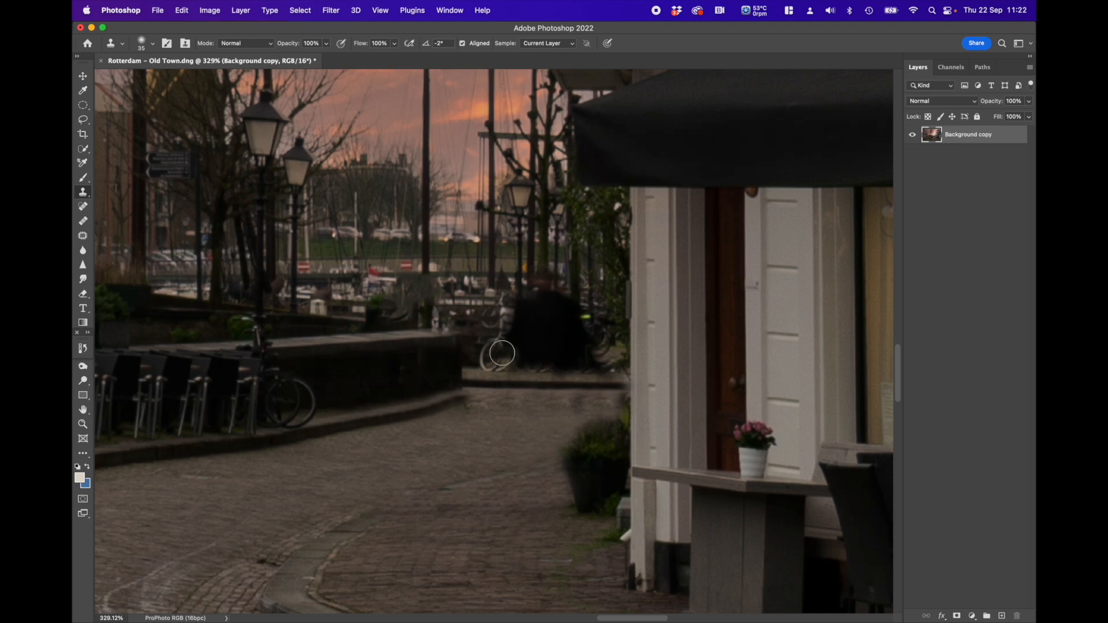
Clone the harbour background and dark wall over the pedestrian's head and torso and the white bicycle beside them
alt+click(450, 303)
drag(498, 303, 569, 303)
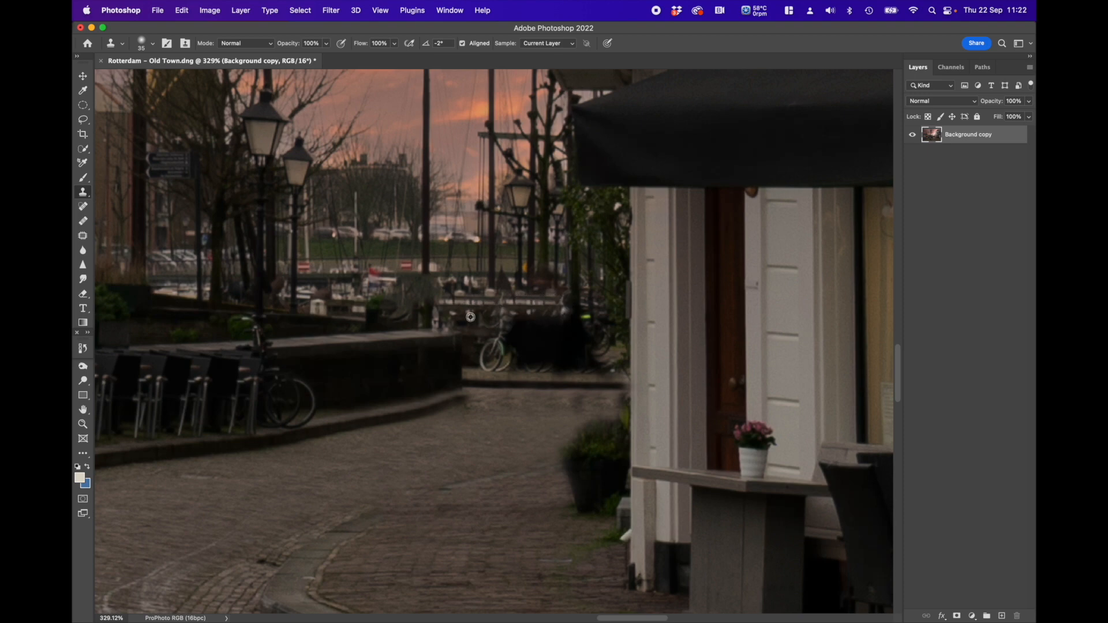
click(522, 315)
mouse_move(529, 312)
mouse_down()
mouse_move(477, 338)
mouse_move(503, 335)
mouse_move(490, 363)
mouse_move(480, 344)
mouse_move(485, 361)
mouse_move(532, 374)
mouse_move(509, 366)
mouse_up()
alt+click(474, 336)
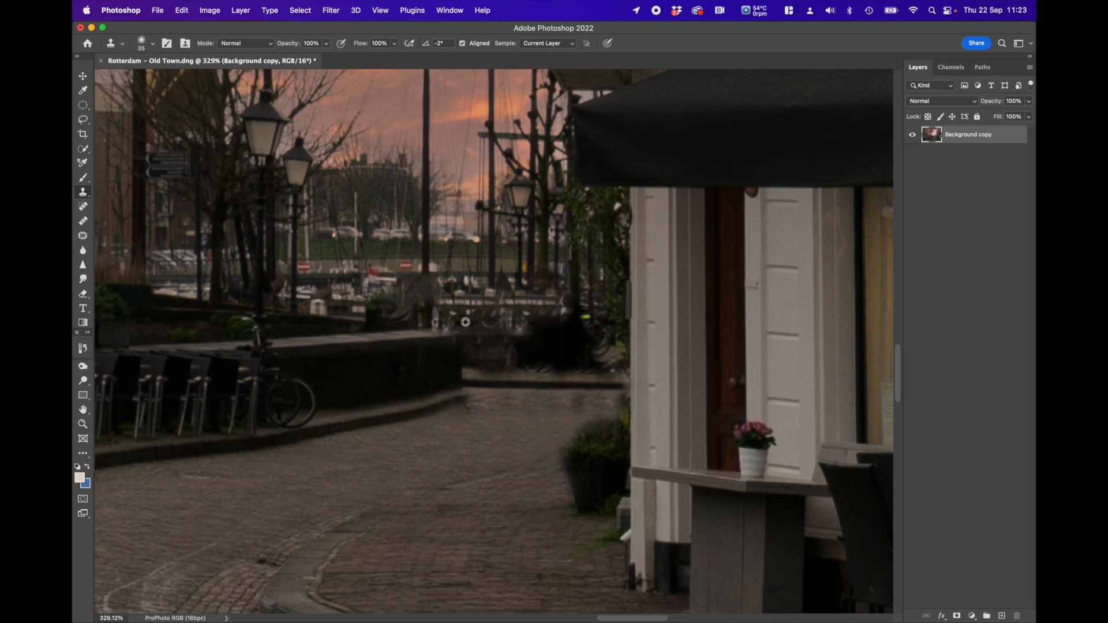
mouse_move(515, 327)
mouse_down()
mouse_move(565, 314)
mouse_move(553, 339)
mouse_move(515, 335)
mouse_move(542, 337)
mouse_move(513, 344)
mouse_move(501, 356)
mouse_move(529, 345)
mouse_move(505, 358)
mouse_move(588, 369)
mouse_move(547, 346)
mouse_move(571, 343)
mouse_move(601, 366)
mouse_move(587, 325)
mouse_up()
click(554, 340)
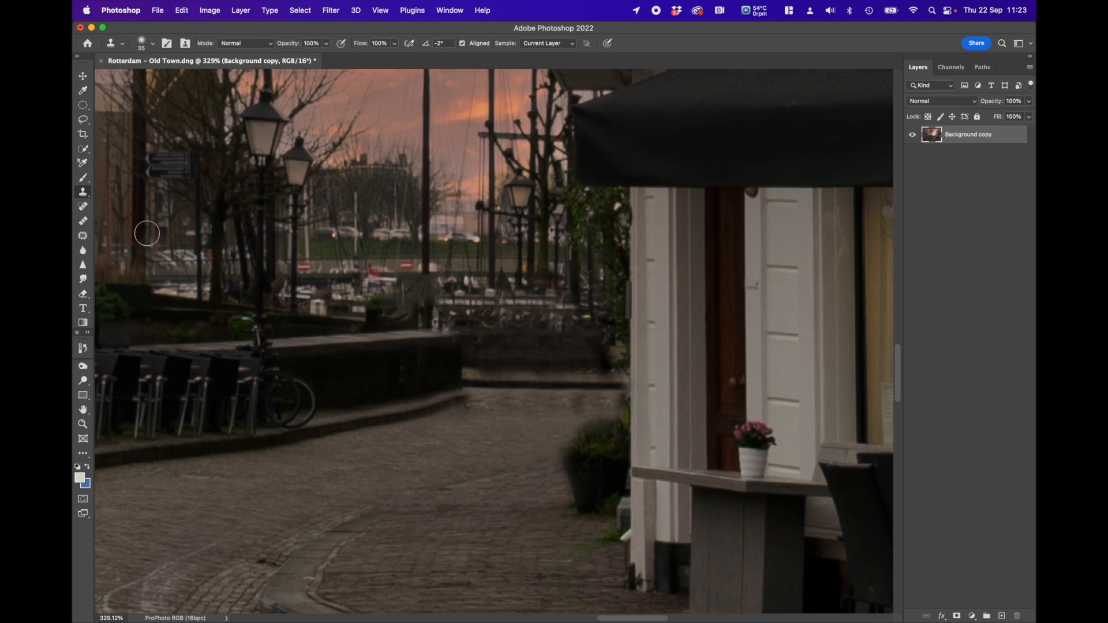
Try to heal the cloned wall at the end of the street with the Spot Healing Brush at size 30, and undo the attempt
click(82, 206)
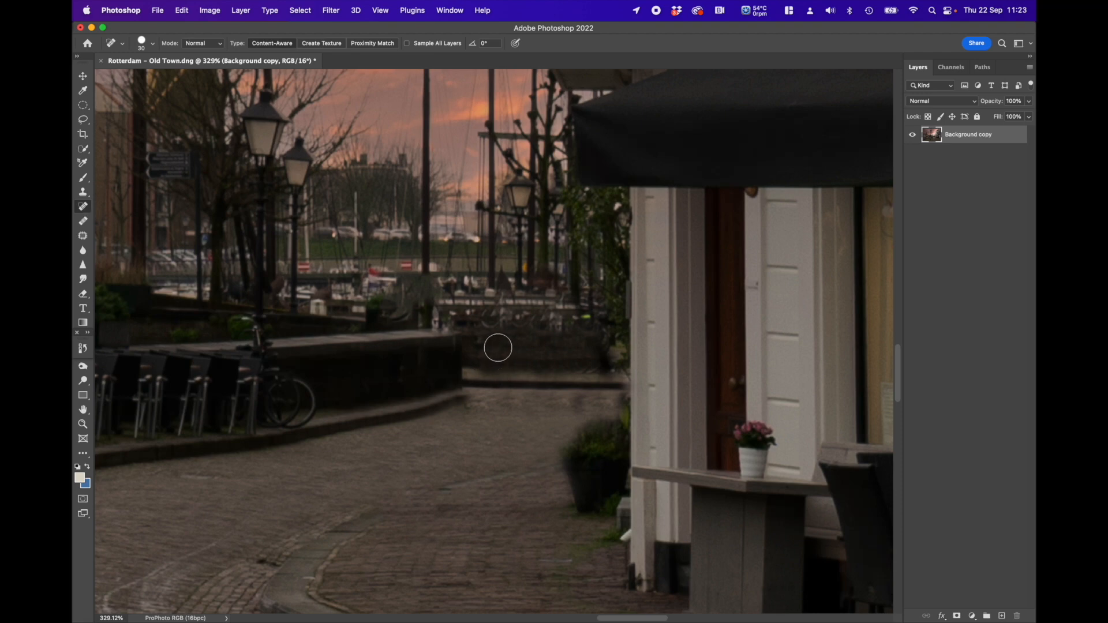
drag(497, 346, 580, 347)
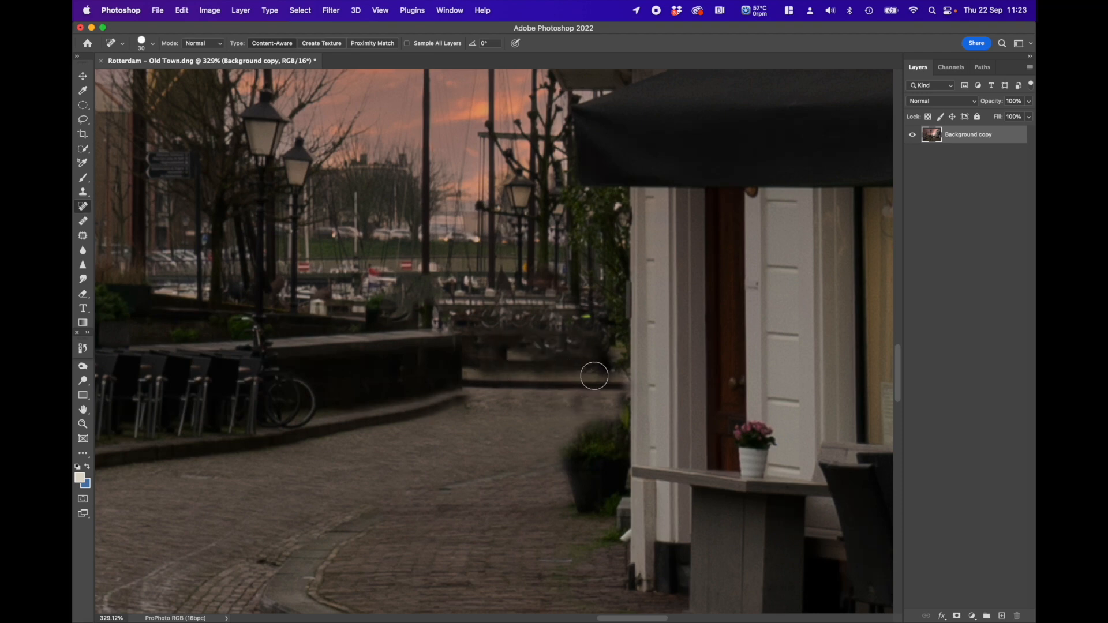
key(super+z)
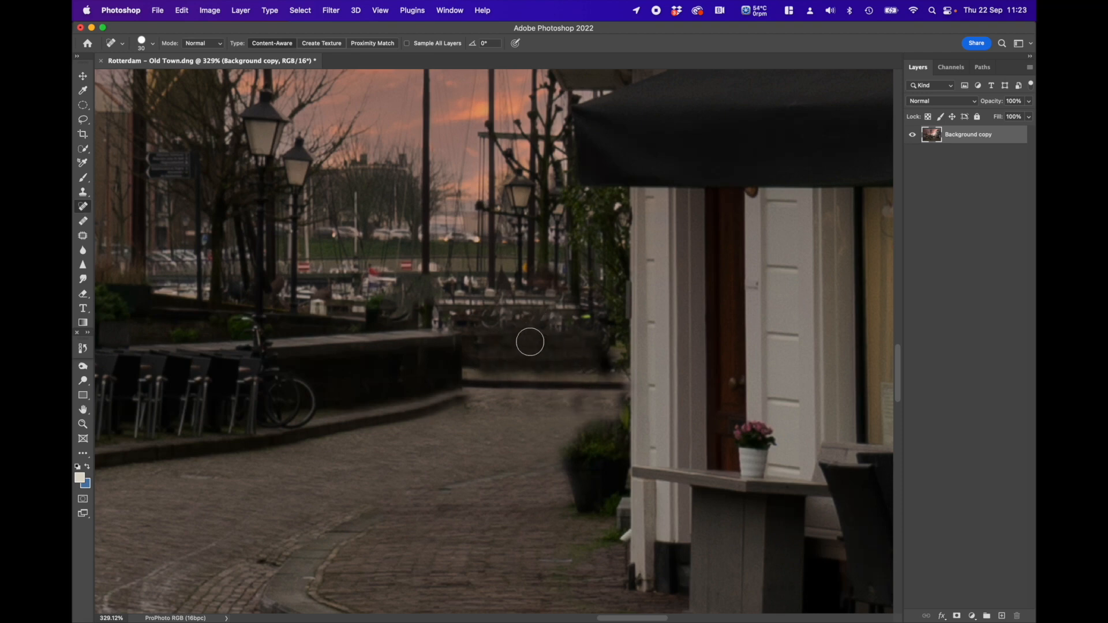
Blend the cloned wall at the end of the street with the Spot Healing Brush, using a smaller brush
drag(500, 356, 574, 358)
key(bracketleft)
mouse_move(479, 342)
mouse_down()
mouse_move(555, 340)
mouse_move(579, 358)
mouse_move(567, 363)
mouse_up()
alt+click(294, 246)
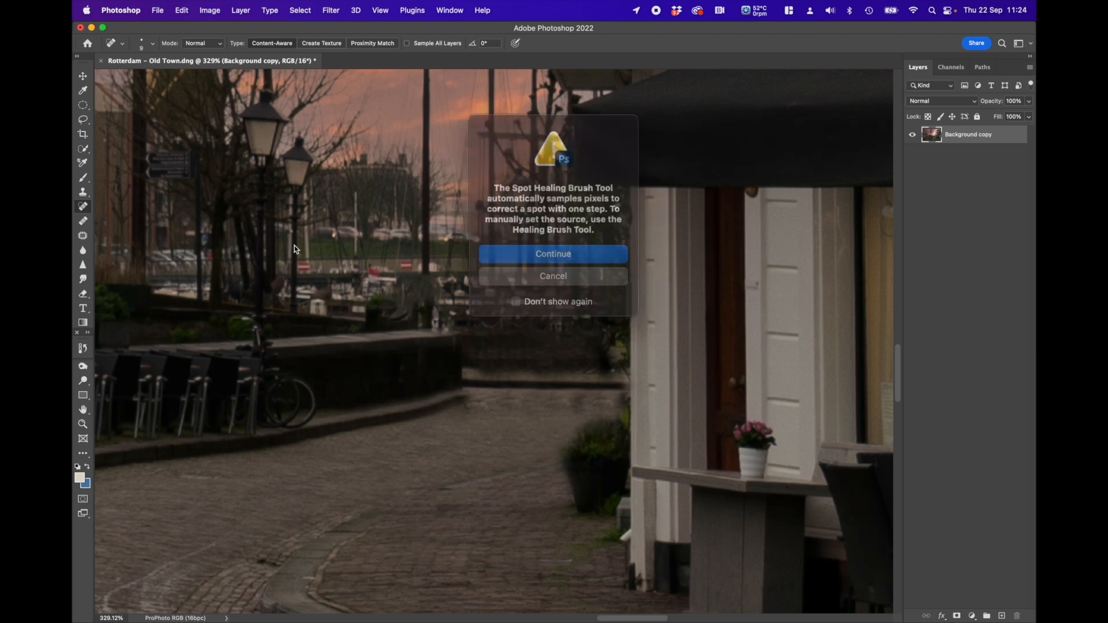
click(559, 269)
Rebuild the lower post and base of the street lamp at the end of the street with the Clone Stamp at size 10
click(83, 192)
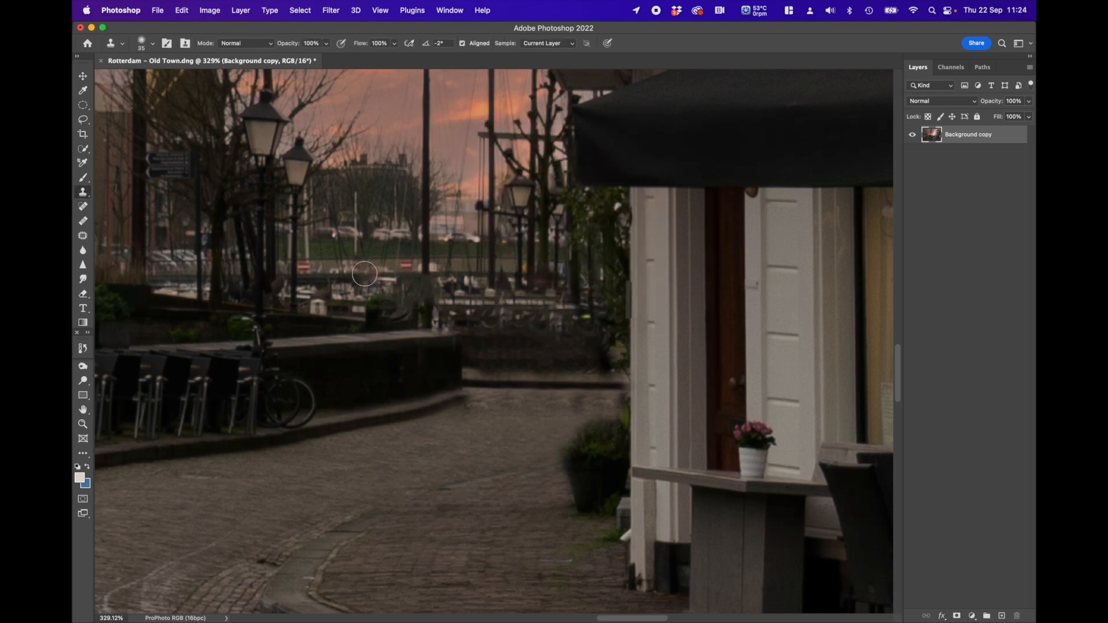
key(bracketleft)
key(bracketleft)
mouse_move(520, 278)
mouse_down()
mouse_move(521, 340)
mouse_move(522, 297)
mouse_up()
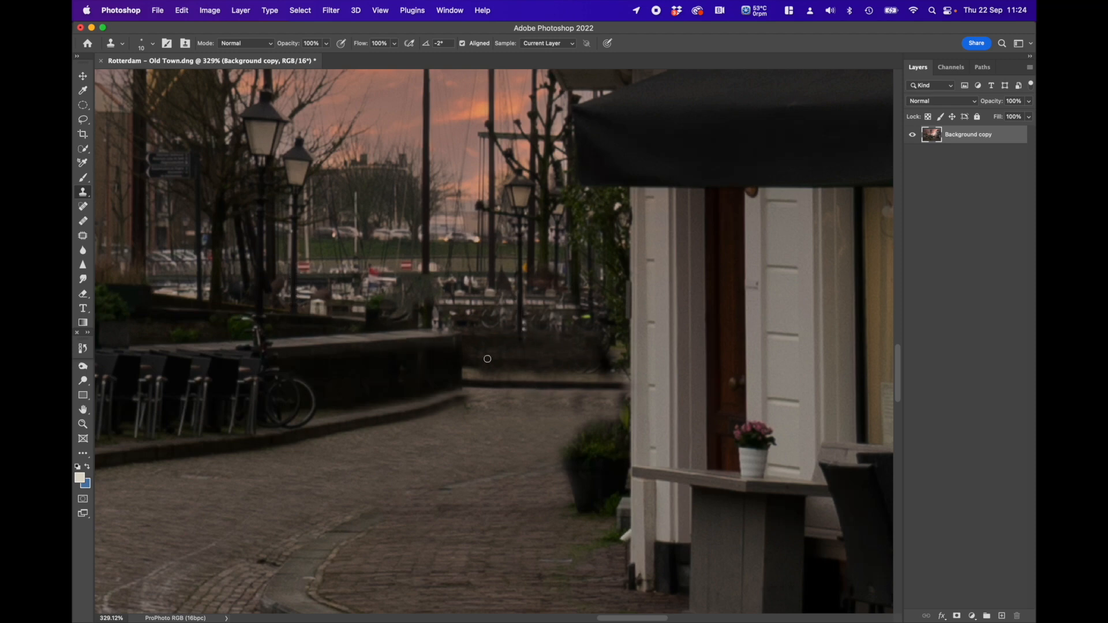
drag(488, 359, 619, 338)
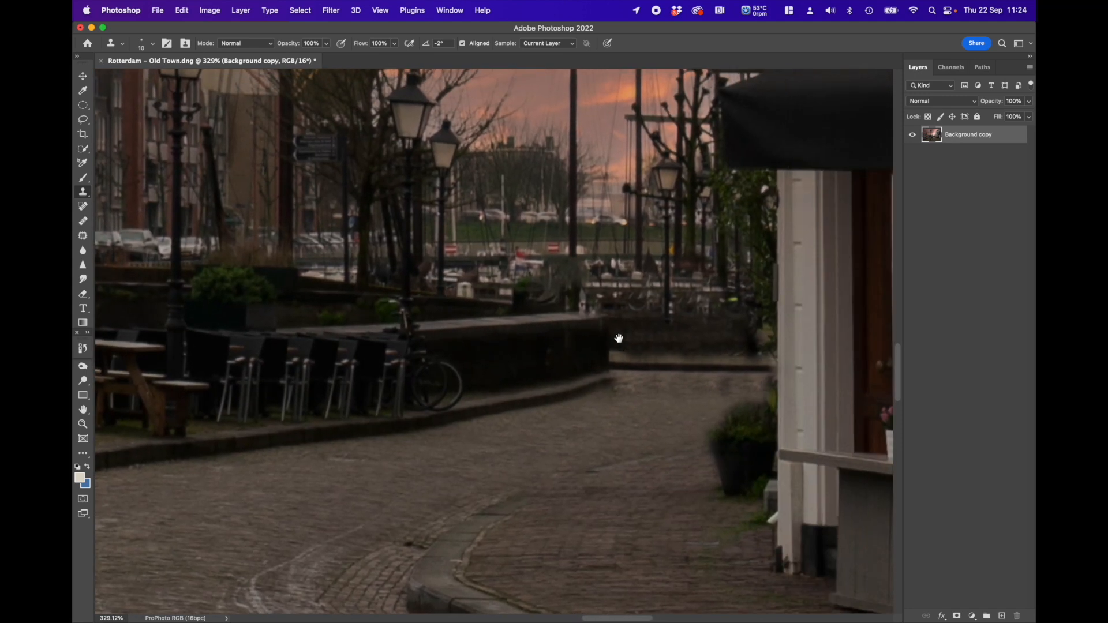
alt+click(441, 293)
drag(668, 323, 670, 350)
Examine the retouched end of the street up close and within the whole photo
scroll(549, 300, down, 5)
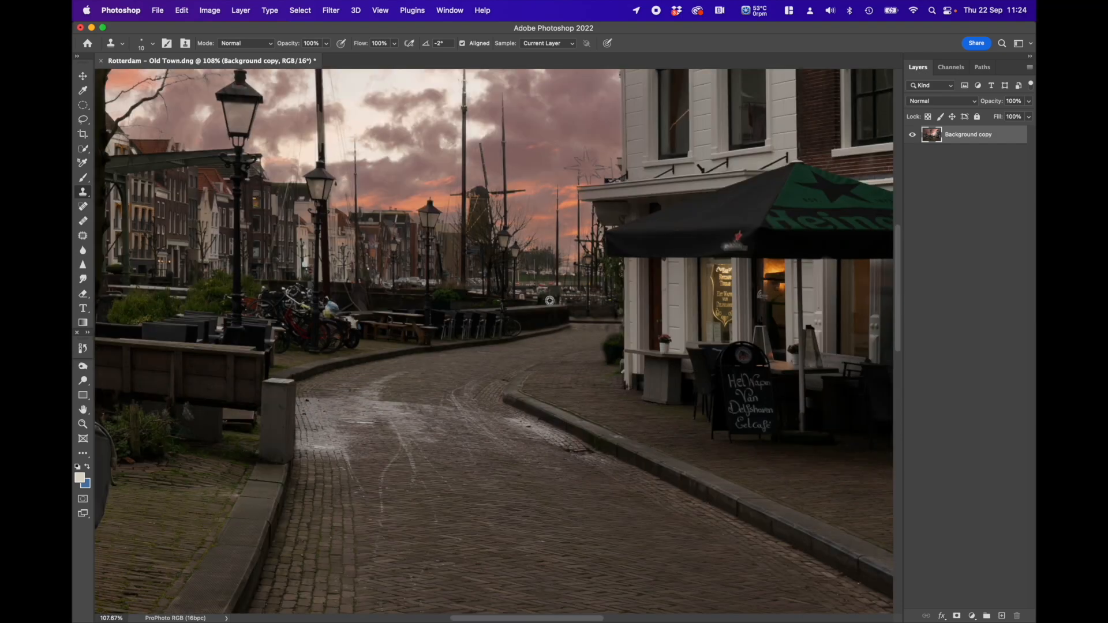
scroll(550, 301, down, 2)
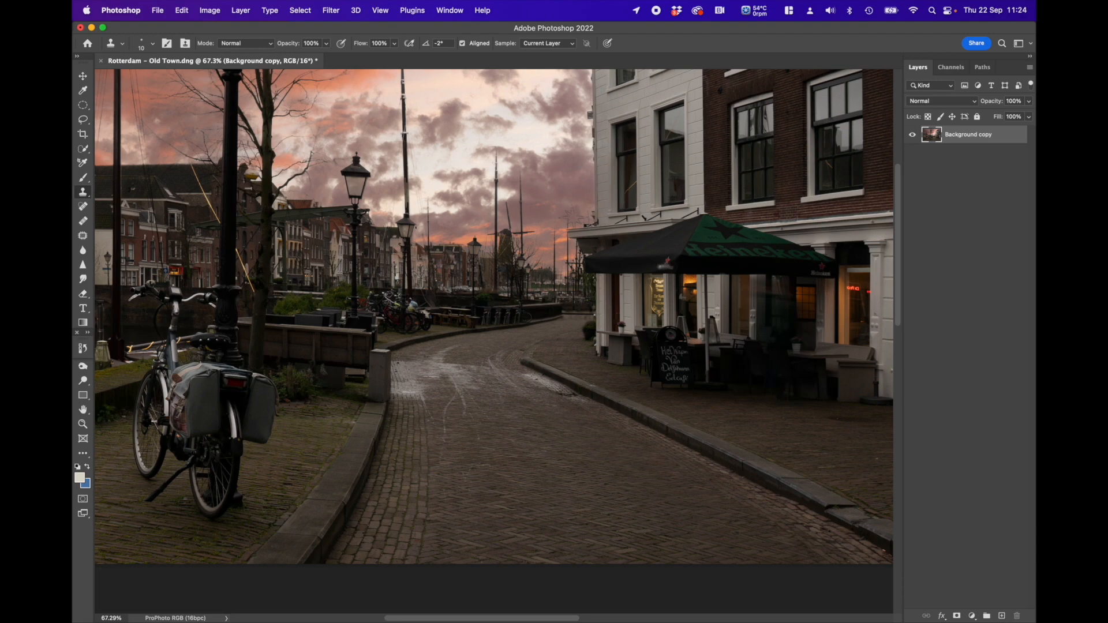
scroll(579, 309, up, 8)
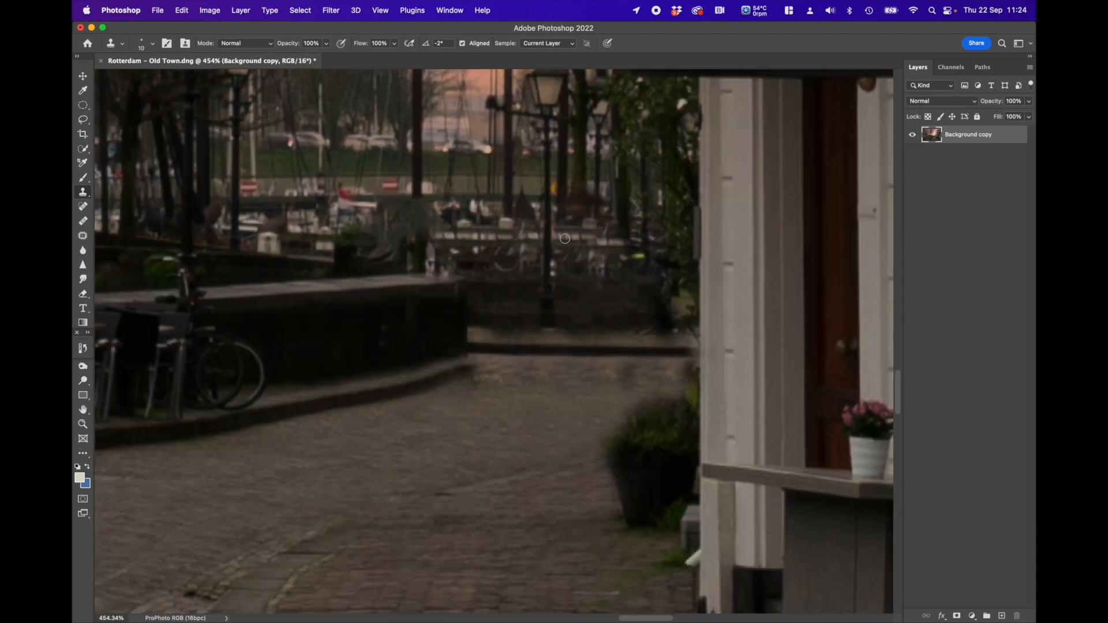
drag(564, 249, 554, 377)
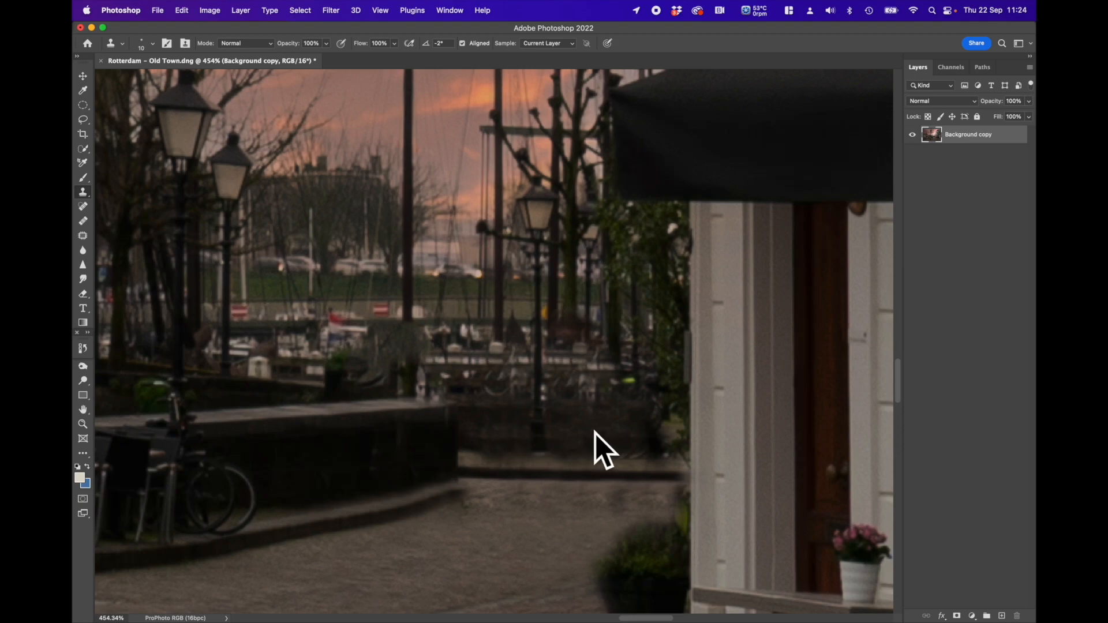
scroll(526, 319, down, 5)
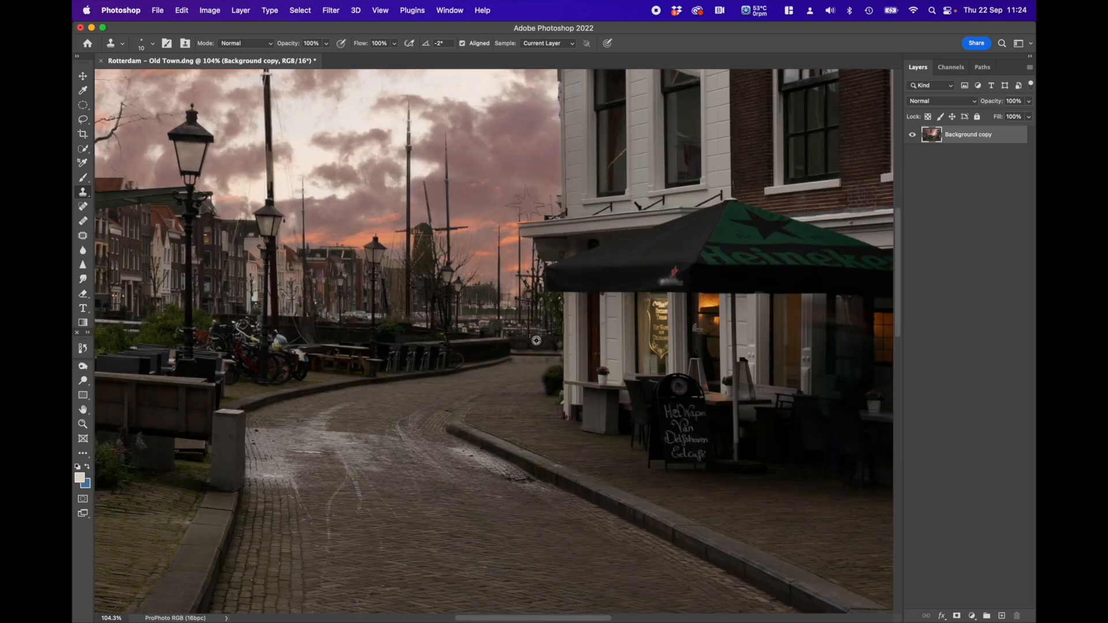
scroll(535, 341, up, 2)
scroll(532, 344, up, 4)
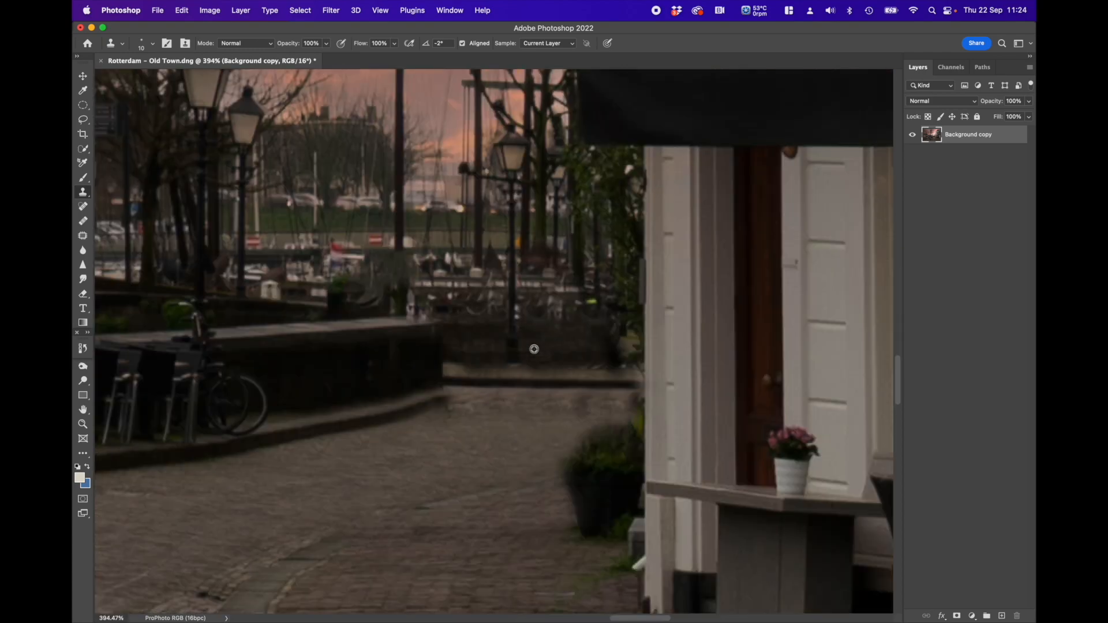
scroll(531, 344, down, 4)
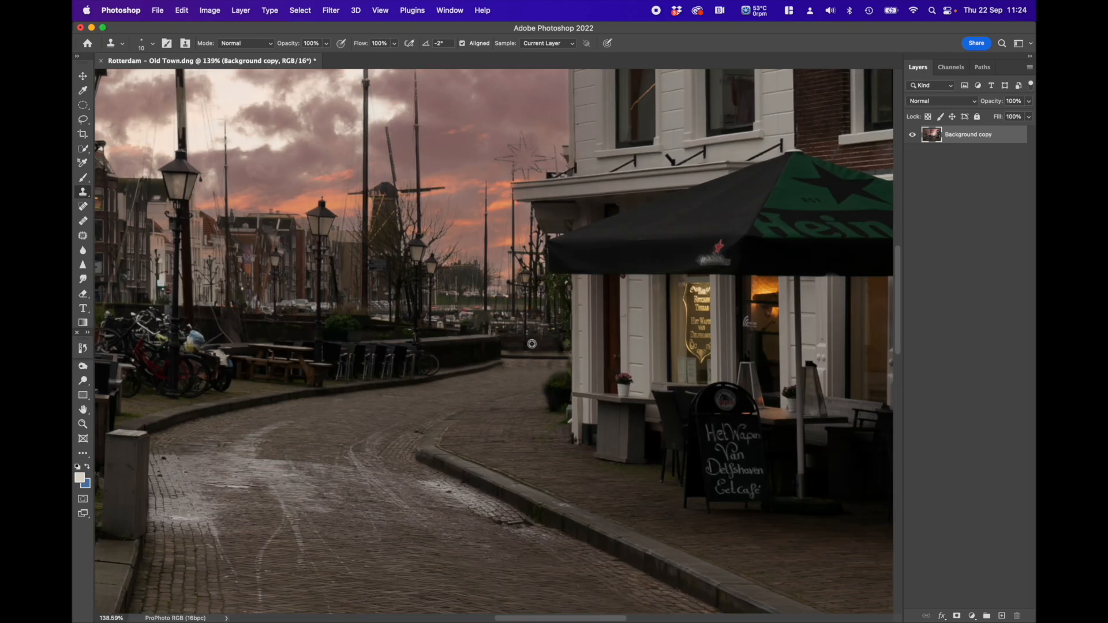
scroll(532, 344, down, 4)
scroll(531, 344, up, 4)
scroll(531, 344, down, 1)
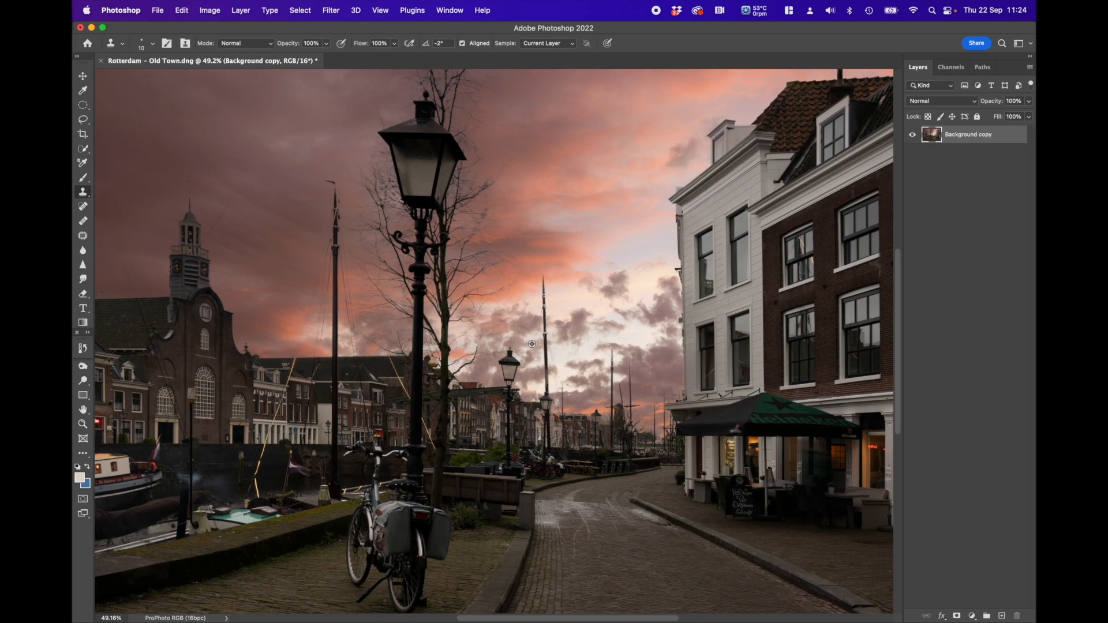
scroll(531, 344, down, 1)
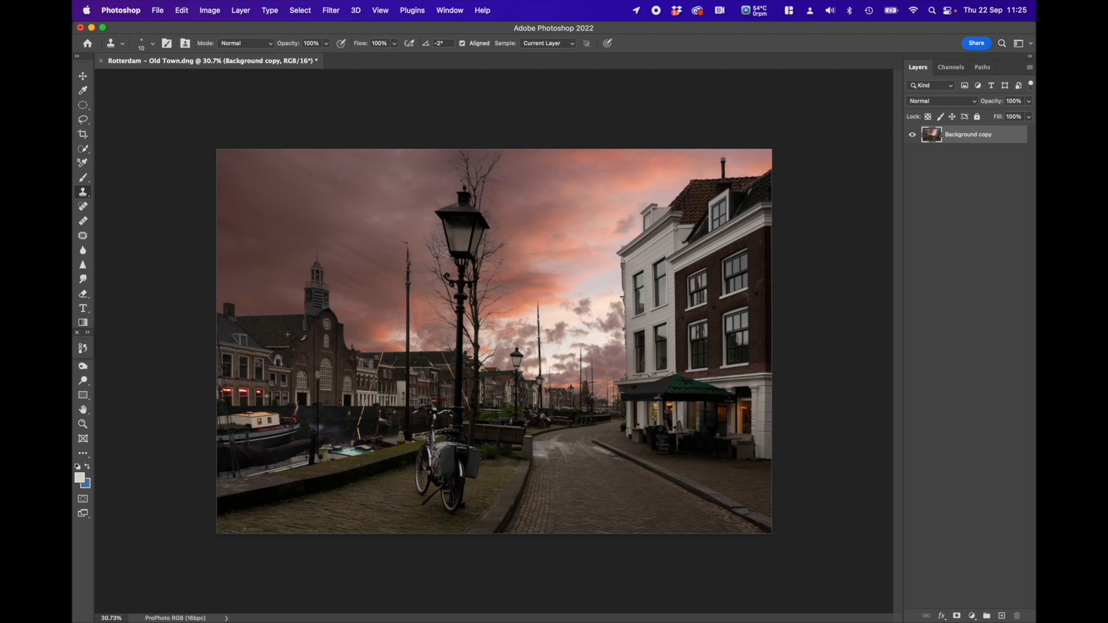
Remove the thin rigging lines from the sky around the church tower with the Spot Healing Brush at size 40
scroll(276, 326, up, 5)
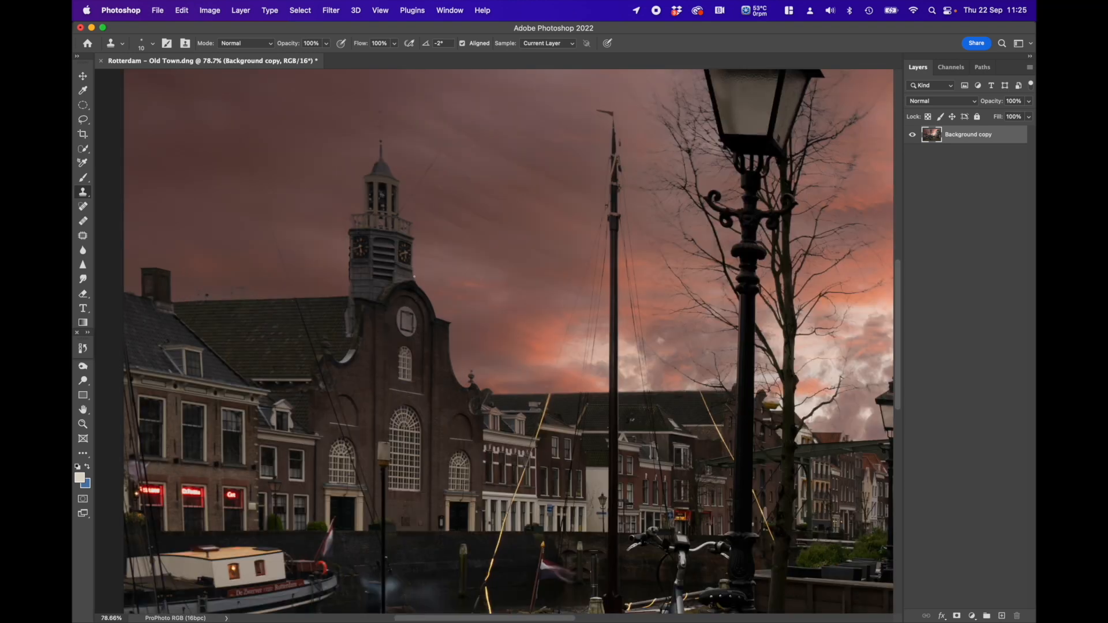
drag(439, 221, 435, 292)
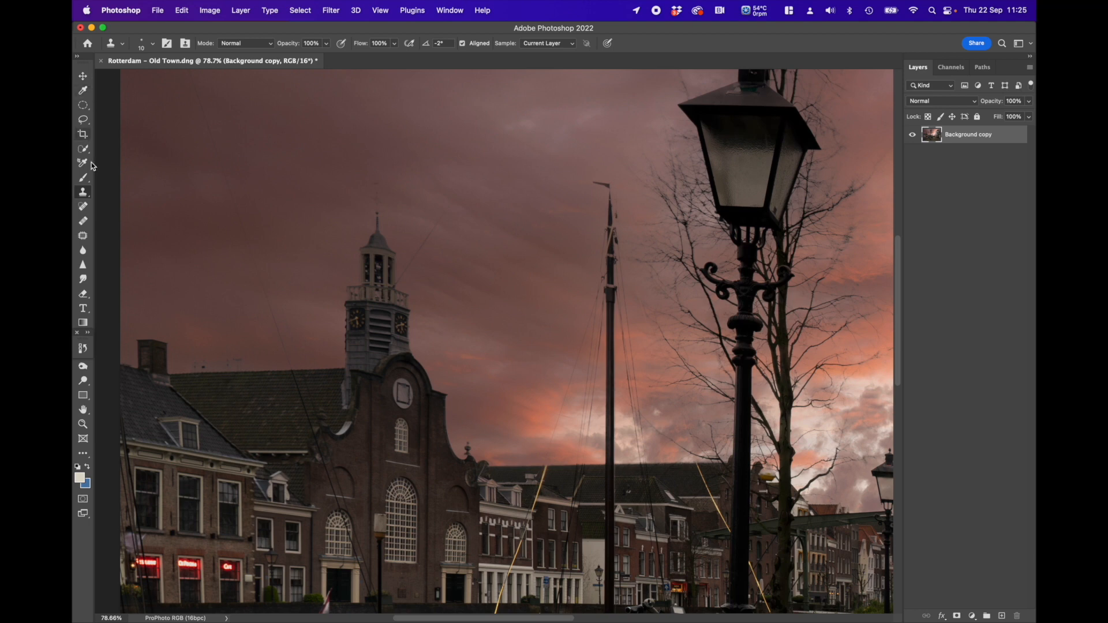
click(83, 206)
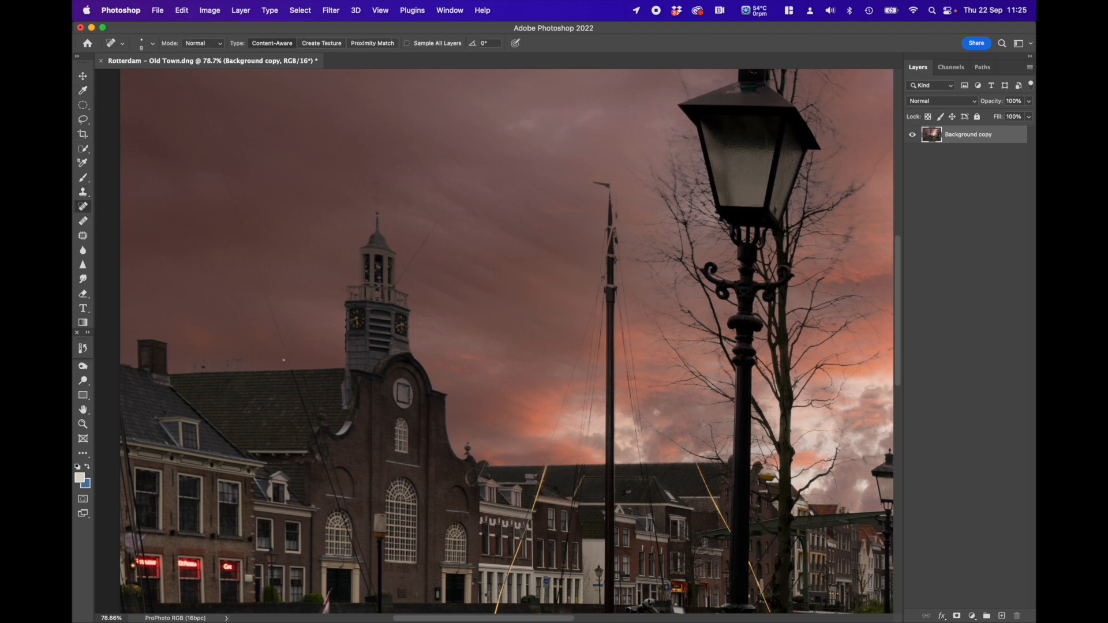
key(bracketright)
key(bracketright)
shift+click(190, 74)
drag(257, 104, 295, 282)
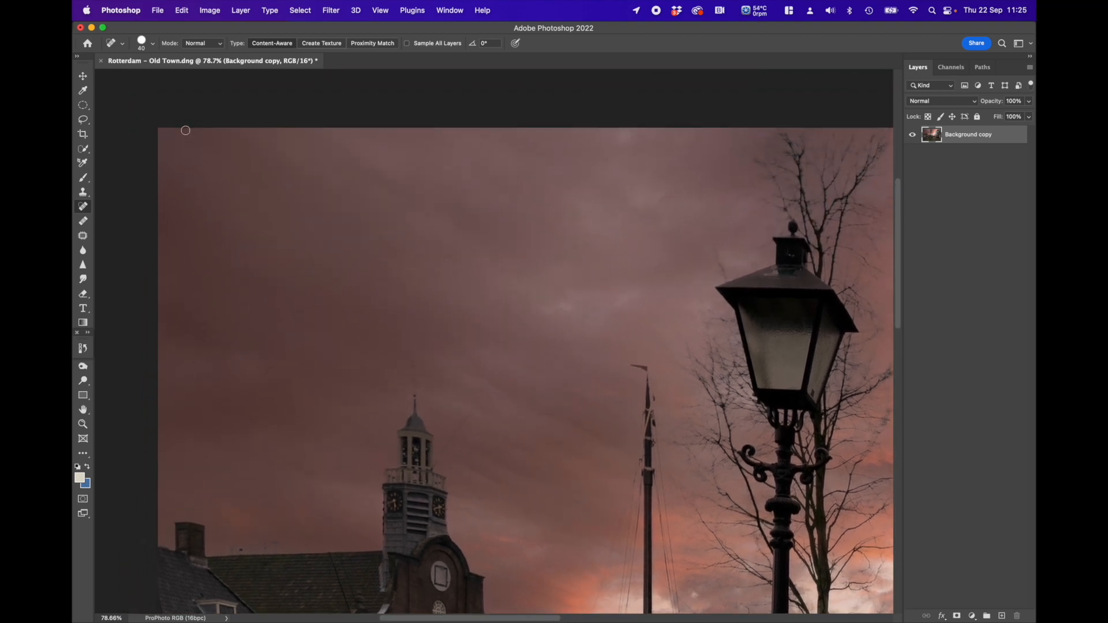
shift+click(185, 129)
shift+click(484, 392)
Heal the small dark remnants in the sky just above the church roof beside the chimney
drag(527, 490, 452, 219)
scroll(375, 412, down, 5)
scroll(376, 412, left, 1)
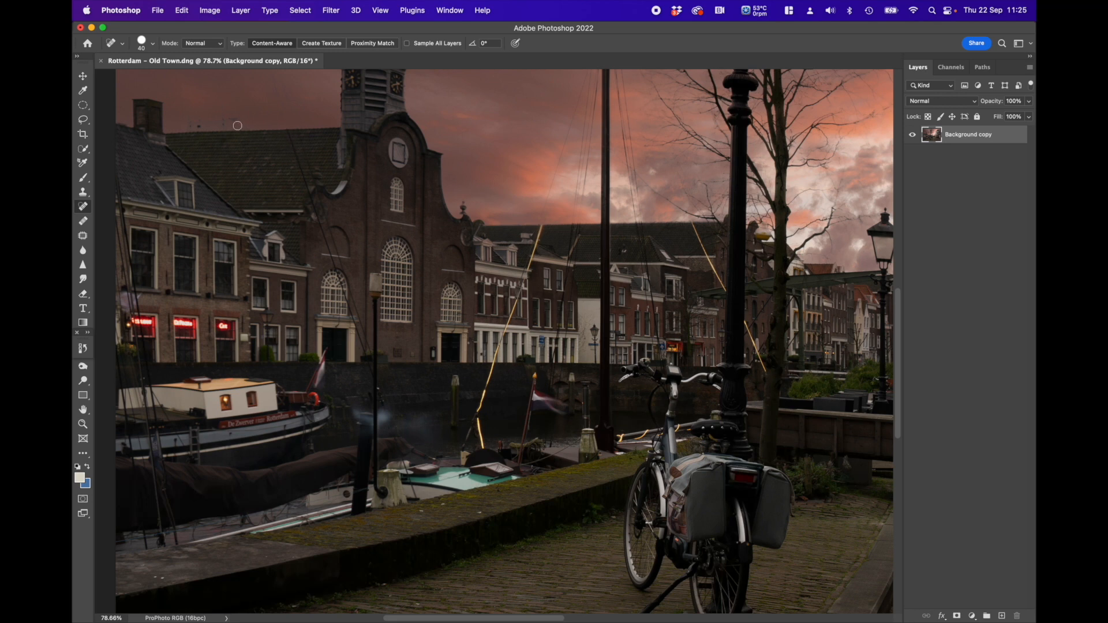
mouse_move(238, 125)
mouse_down()
mouse_move(186, 127)
mouse_move(199, 127)
mouse_up()
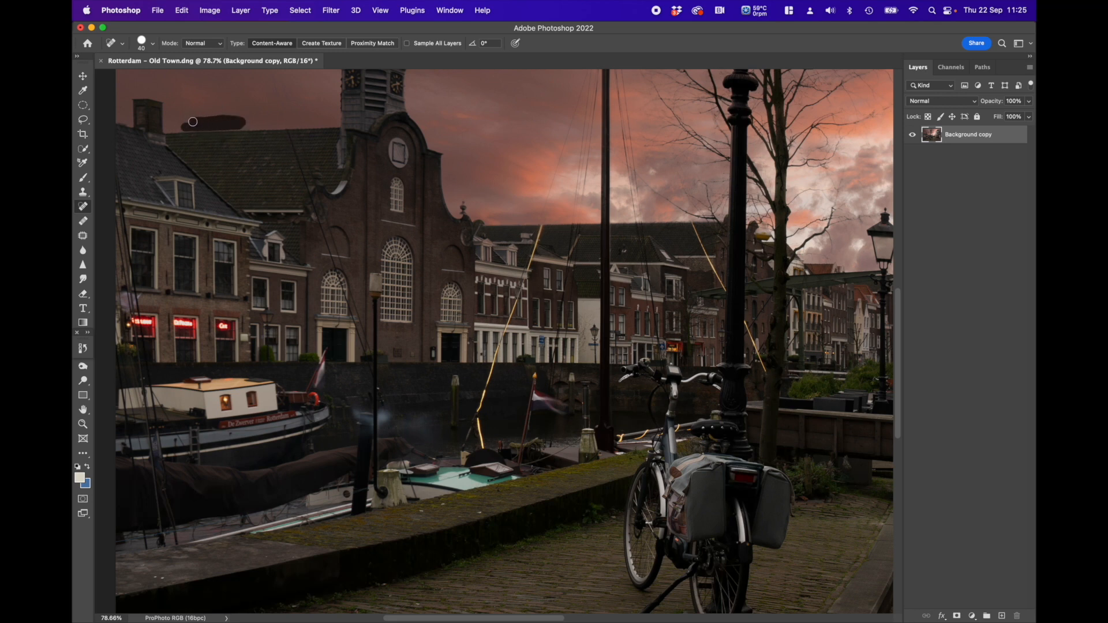
drag(225, 126, 188, 126)
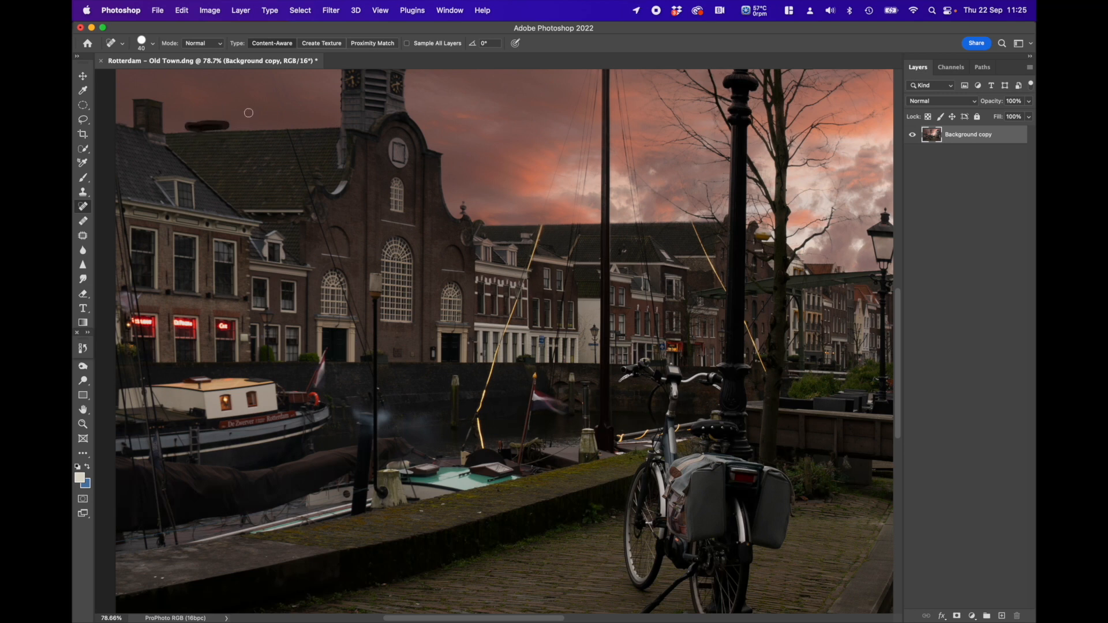
drag(216, 127, 197, 126)
Remove the diagonal rigging line crossing the church roof and facade with short Spot Healing strokes
shift+click(365, 354)
drag(312, 200, 335, 264)
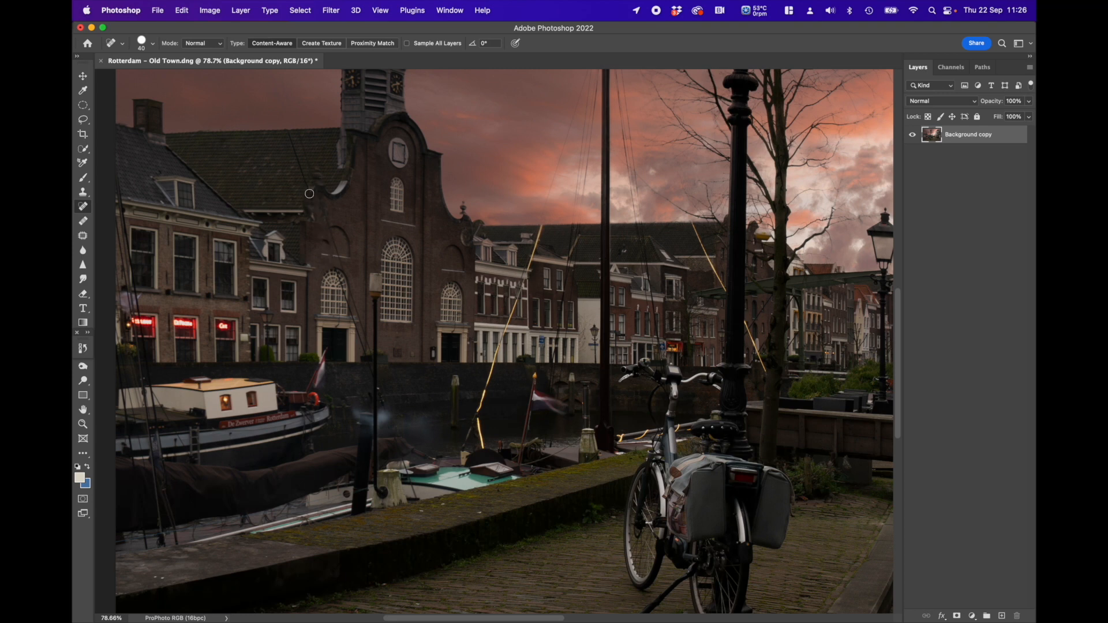
drag(288, 134, 312, 198)
shift+click(313, 179)
shift+click(328, 224)
shift+click(339, 253)
drag(340, 261, 343, 270)
shift+click(367, 361)
shift+click(370, 351)
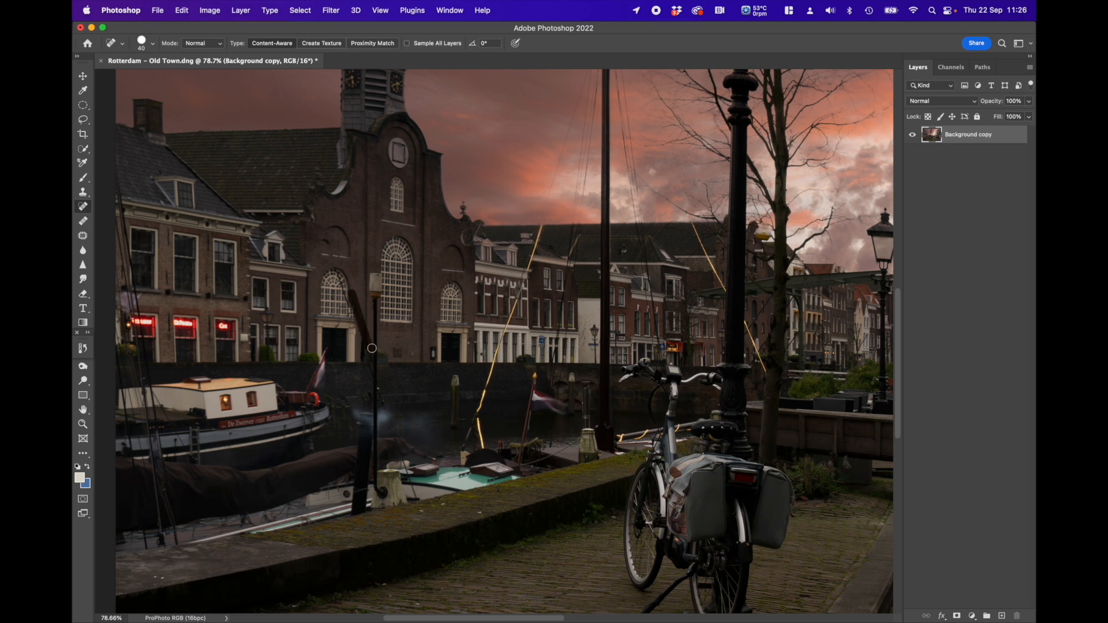
click(367, 327)
drag(416, 496, 386, 403)
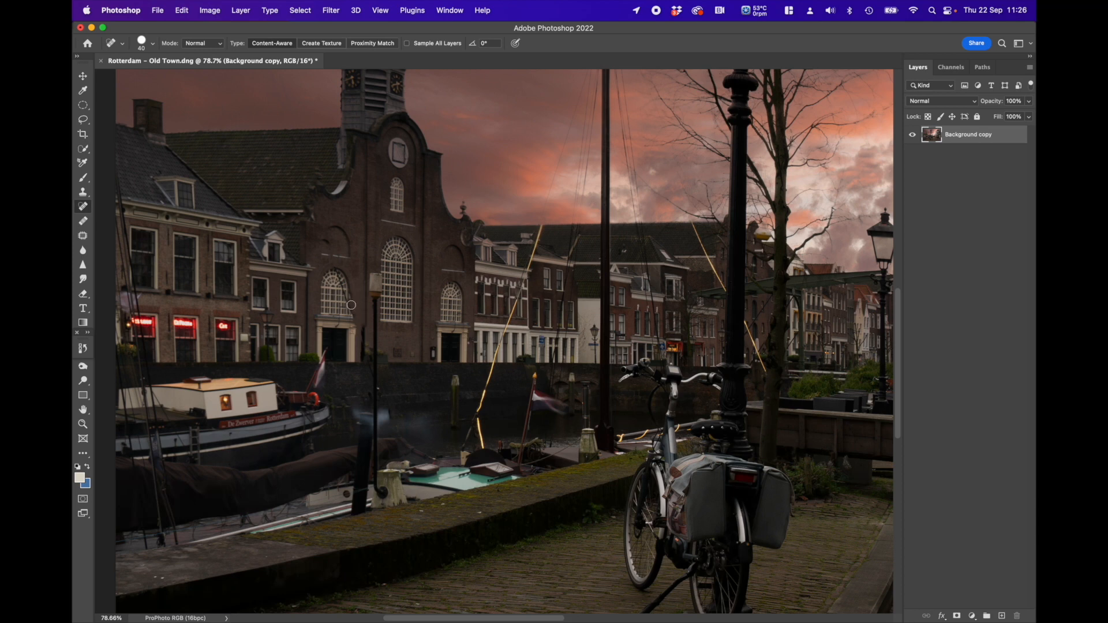
Repair the church's left arched window with the Clone Stamp, sampling from the matching right arched window
click(84, 194)
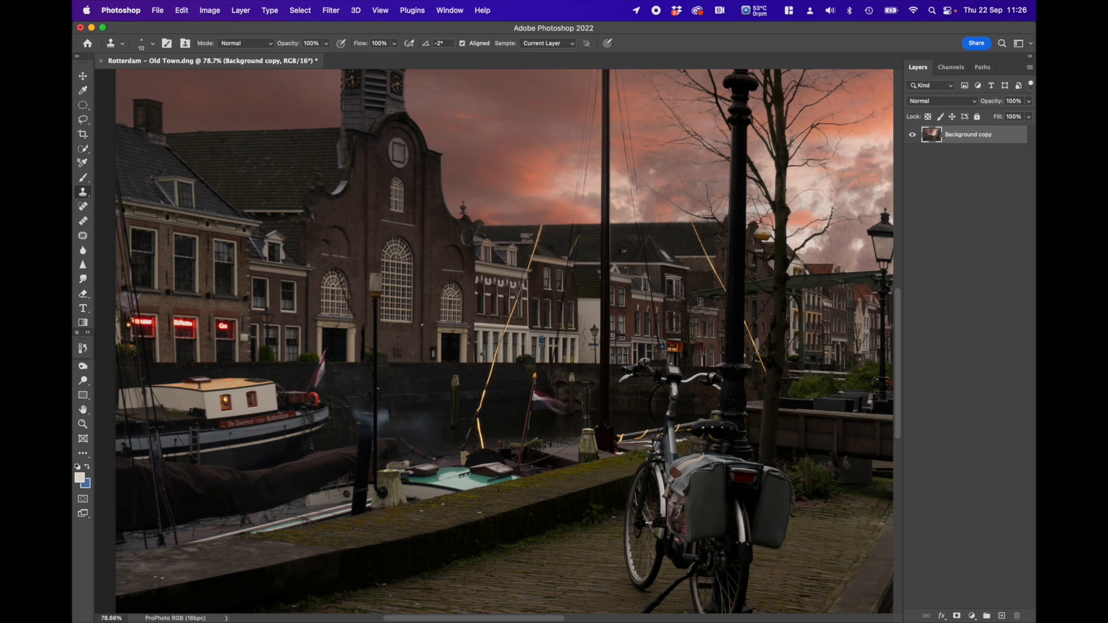
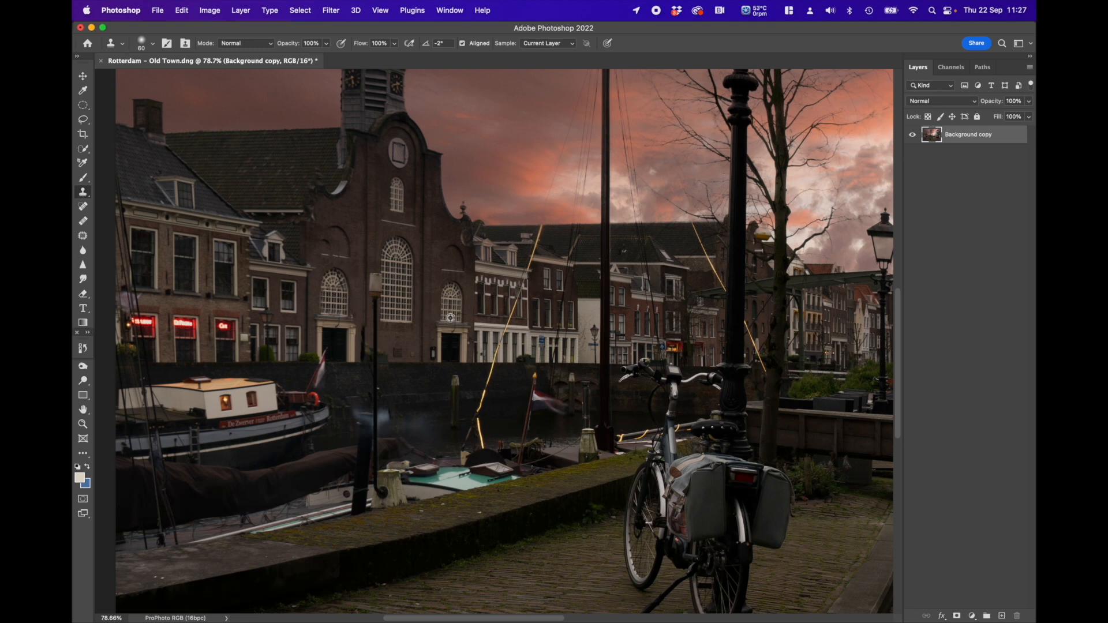
alt+click(439, 321)
drag(319, 314, 321, 293)
scroll(453, 331, down, 3)
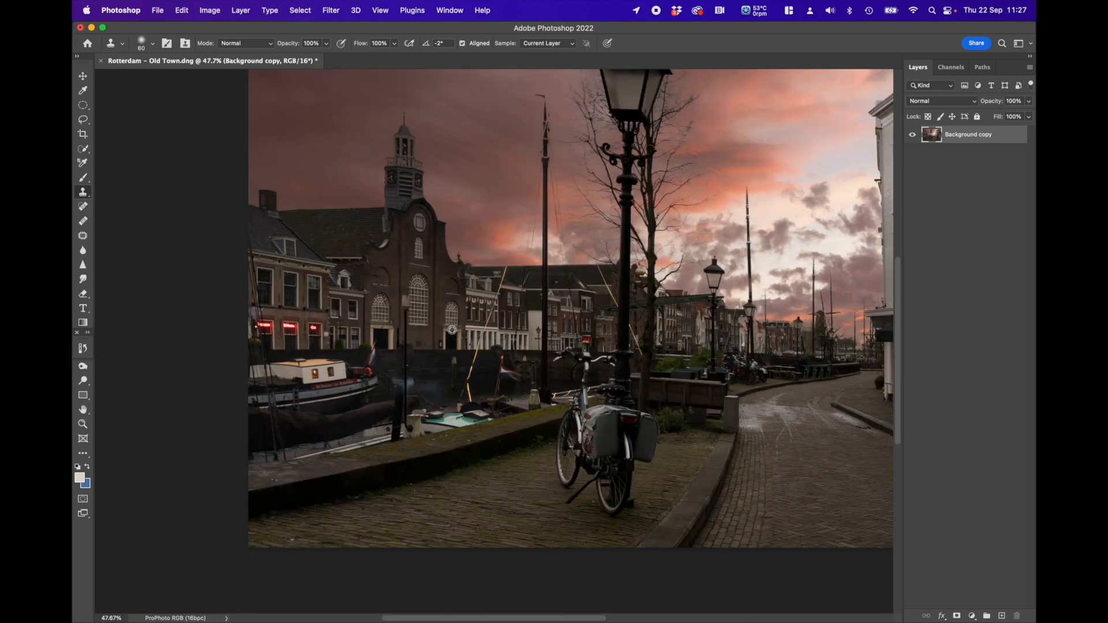
scroll(462, 331, down, 2)
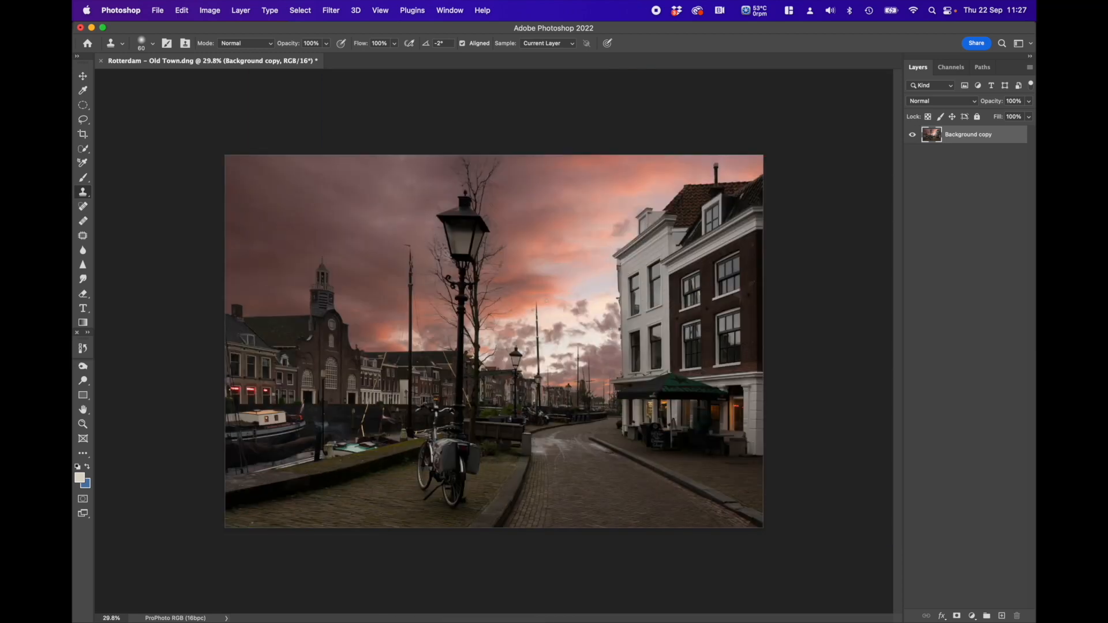
Close the retouched photo with its changes saved, and switch to Lightroom Classic
click(157, 11)
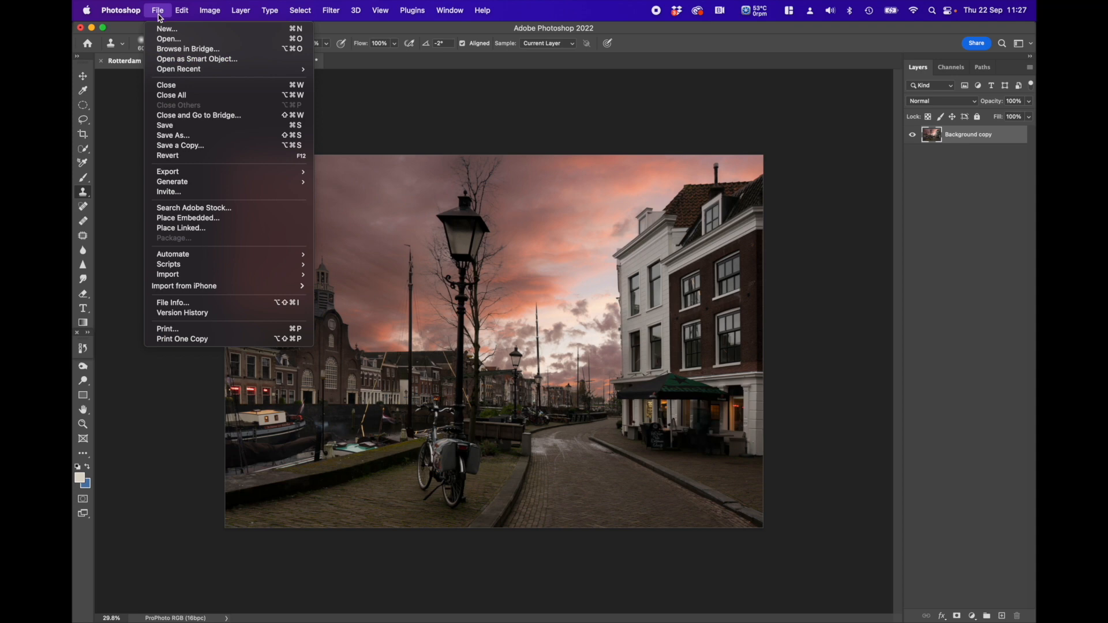
click(176, 90)
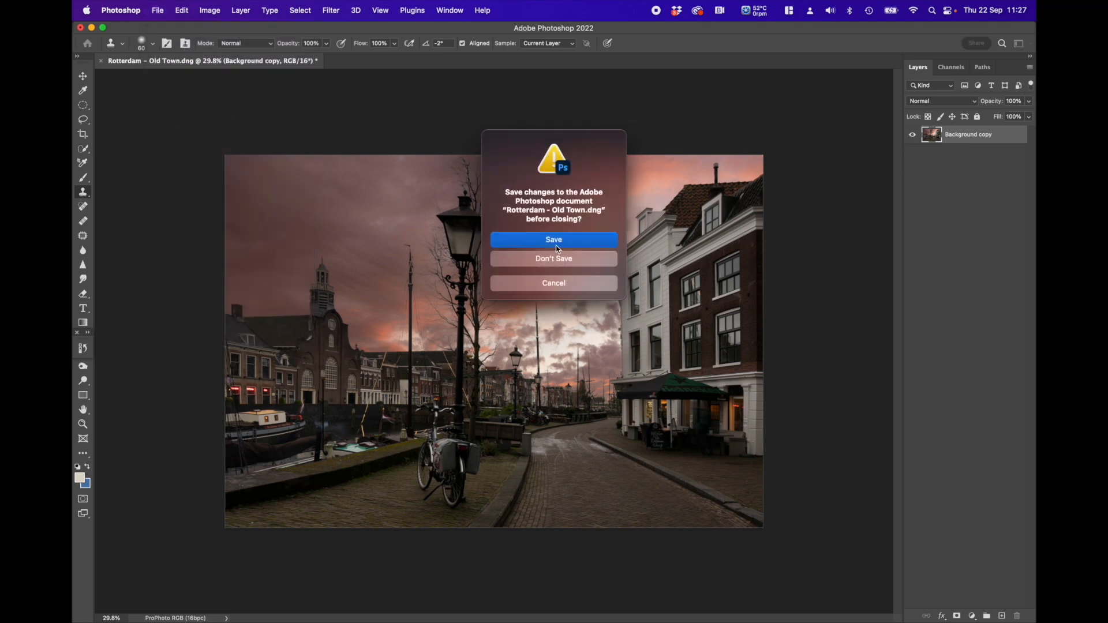
click(554, 240)
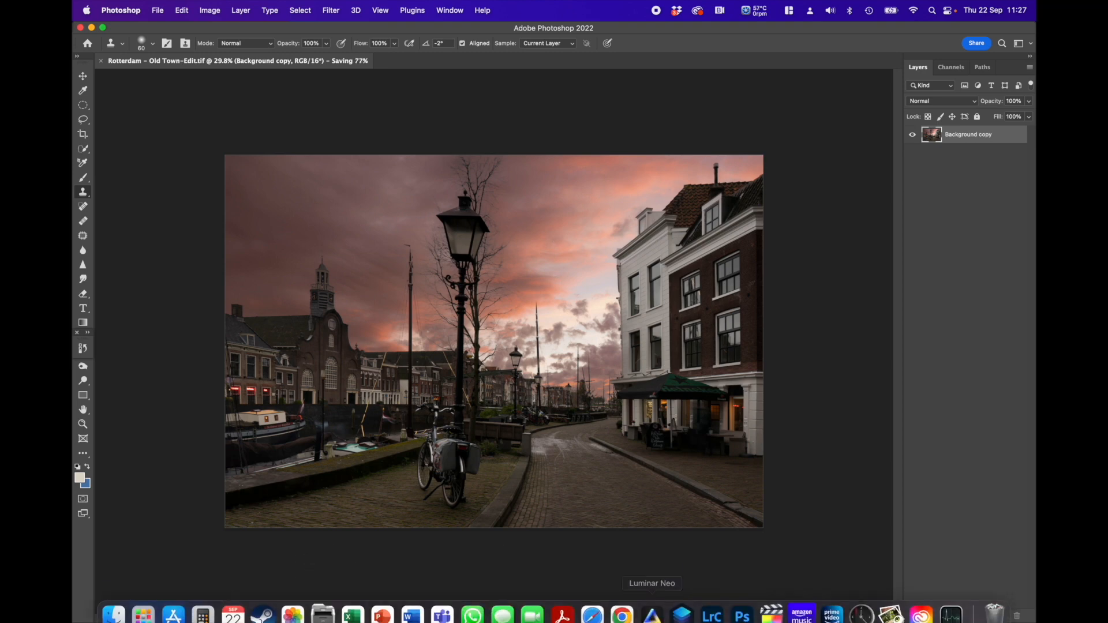
click(710, 609)
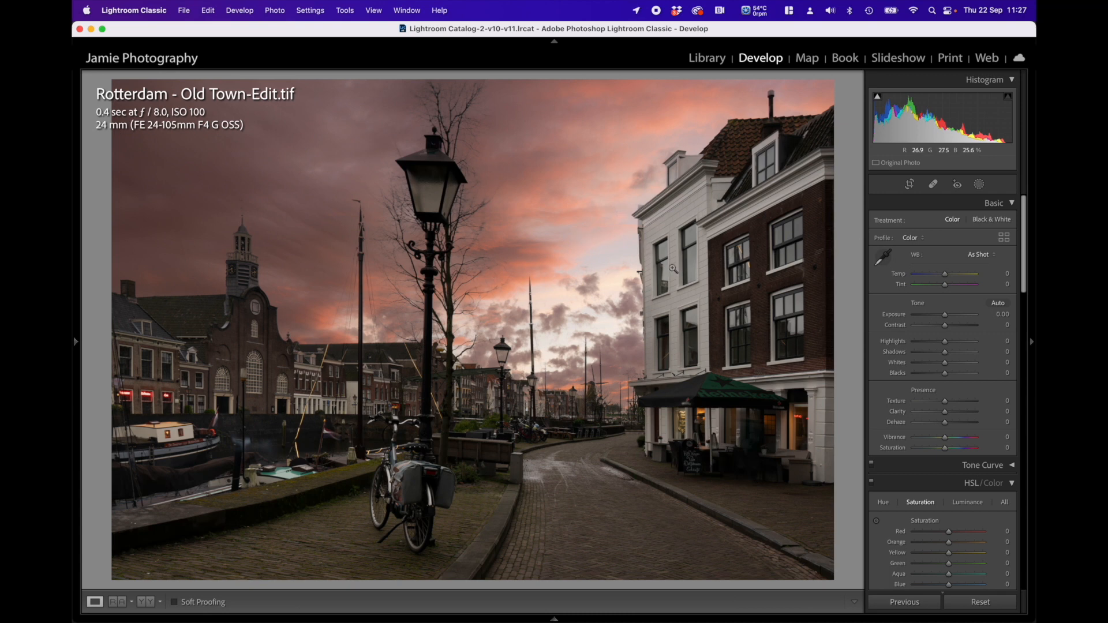
Heal the spot in the sky between the church tower and street lamp at size 79, using the Visualize Spots view
click(933, 184)
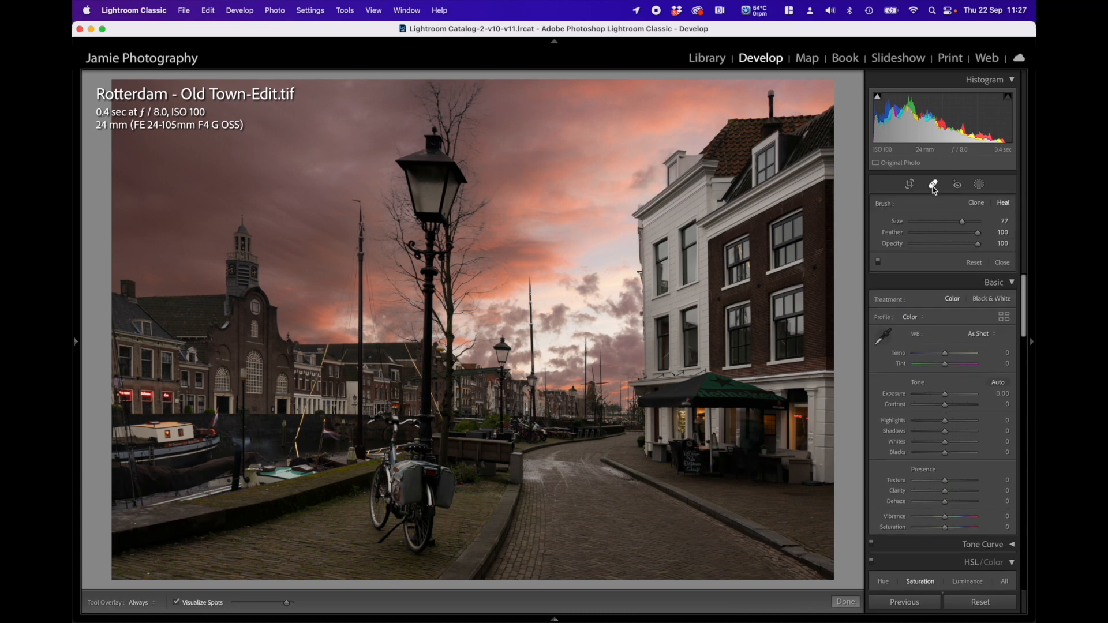
key(a)
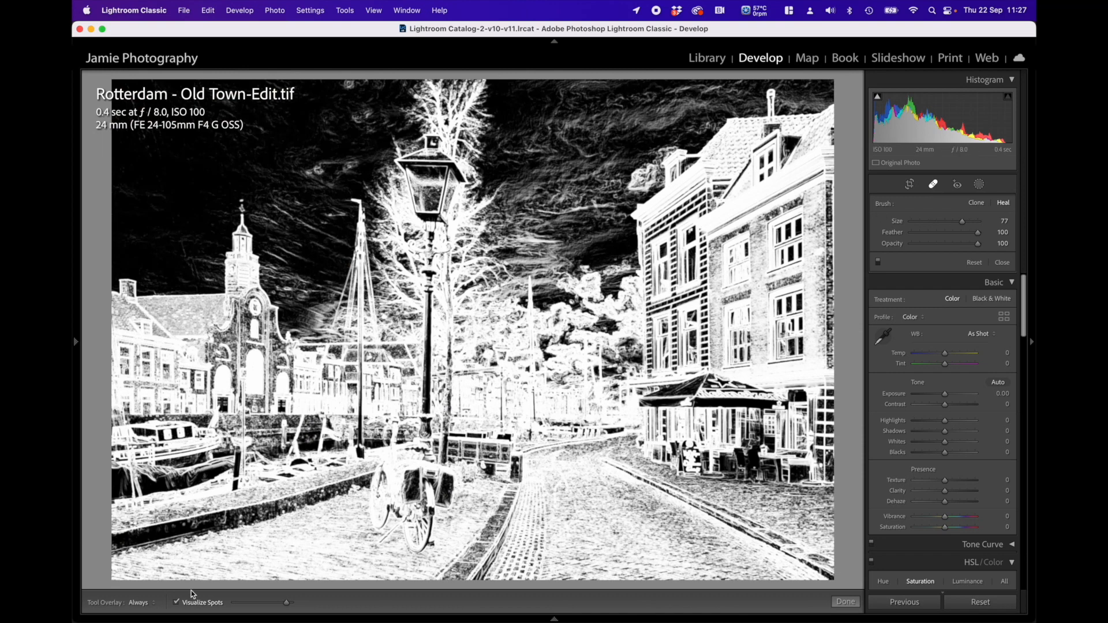
click(178, 605)
click(178, 605)
scroll(344, 129, up, 1)
scroll(317, 170, up, 1)
click(318, 170)
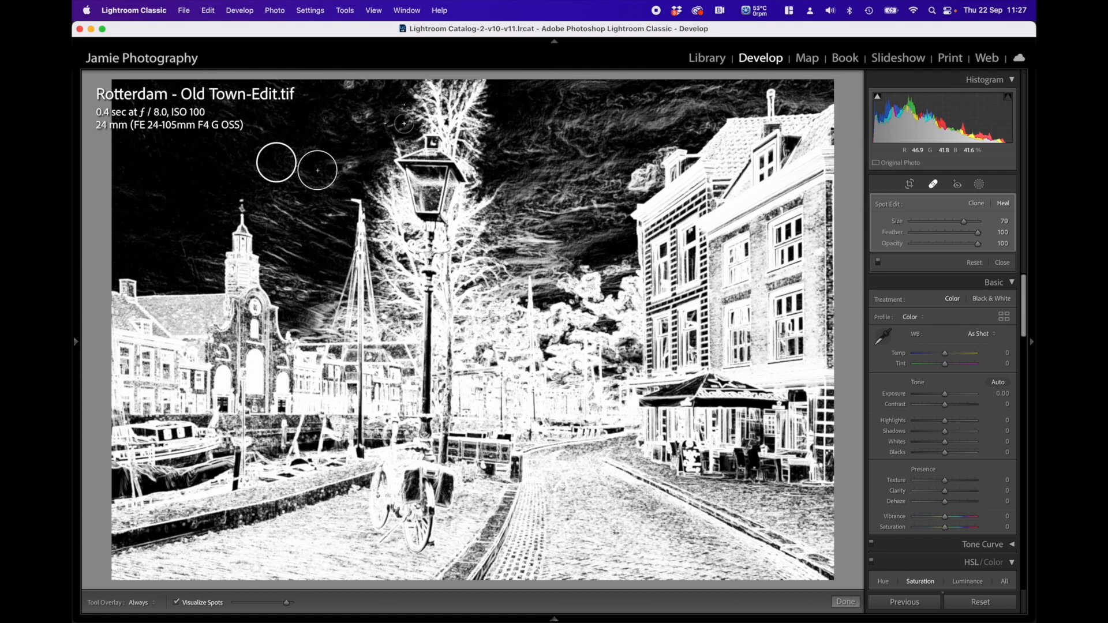
Heal the spot at the sky's upper edge from clean sky nearby, turn off Visualize Spots and close the healing tool
click(349, 83)
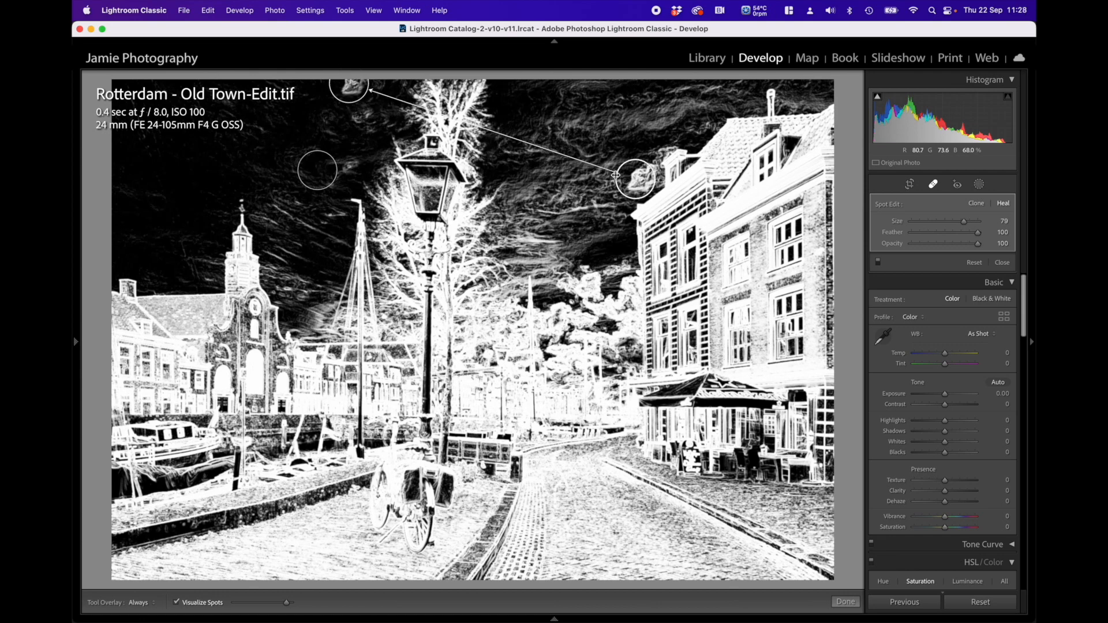
drag(618, 176, 299, 104)
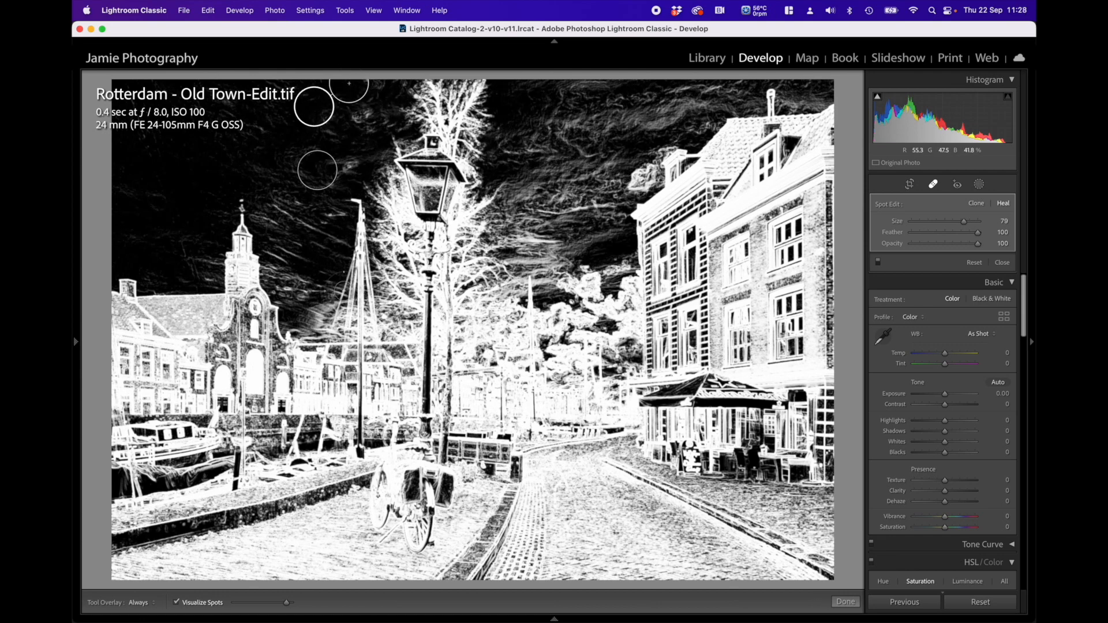
click(176, 602)
click(176, 603)
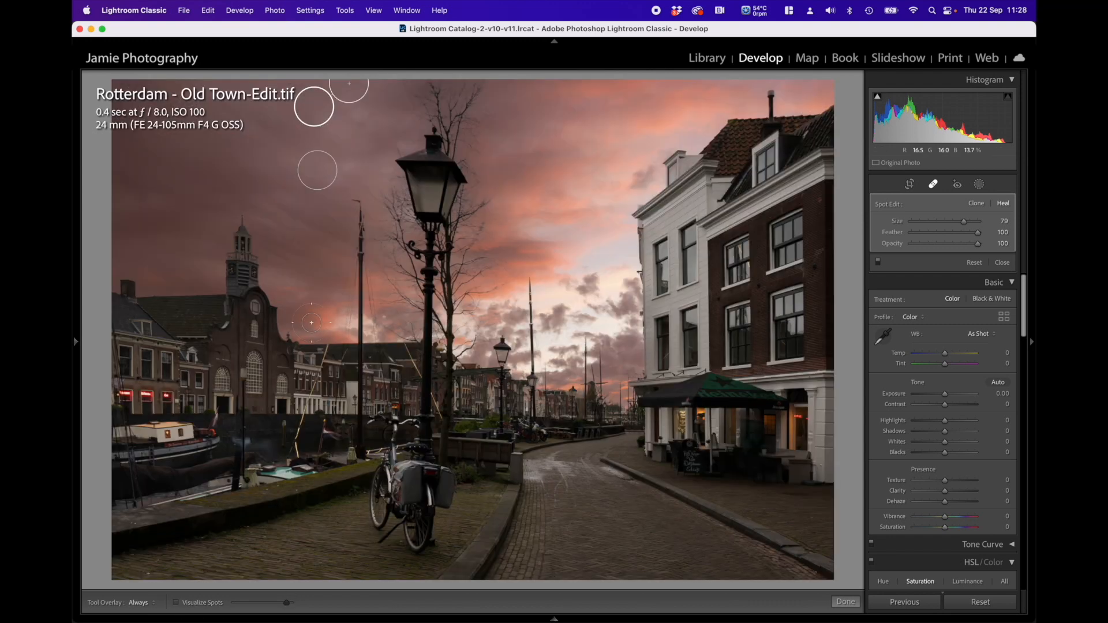
click(933, 185)
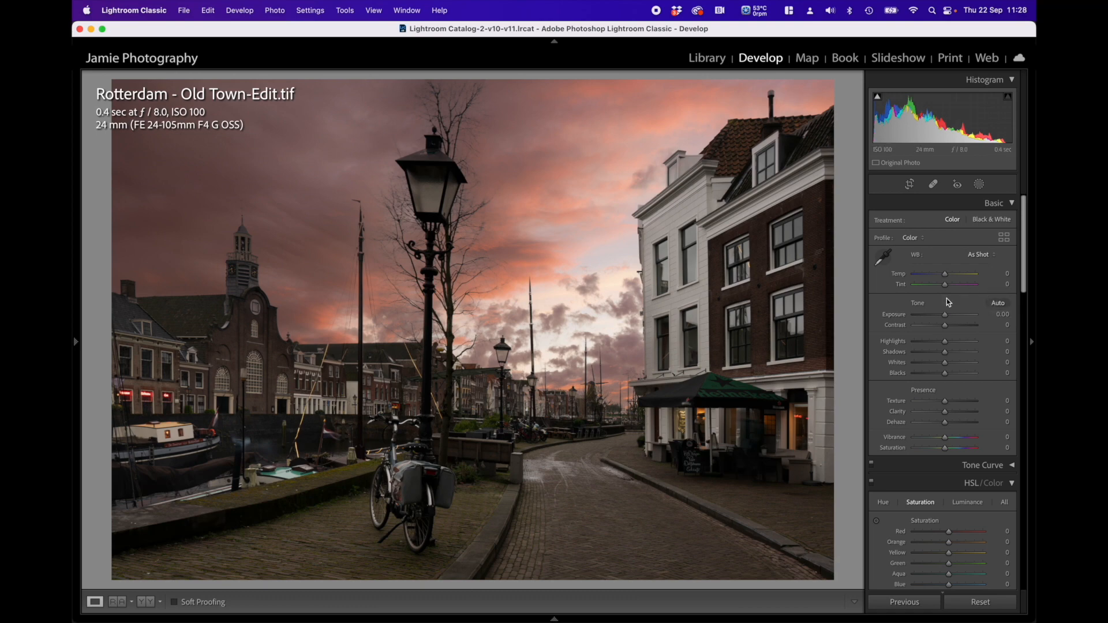
Set the overall exposure to −1.50 and darken the photo's upper-left area with a diagonal linear gradient mask at exposure −1.20
drag(947, 315, 935, 317)
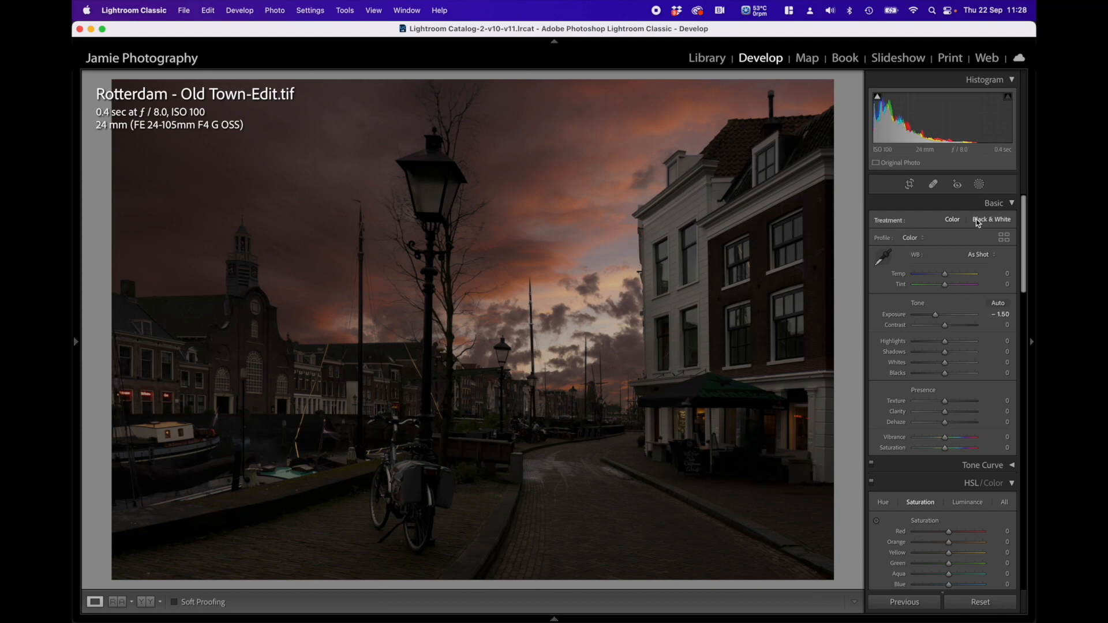
click(979, 184)
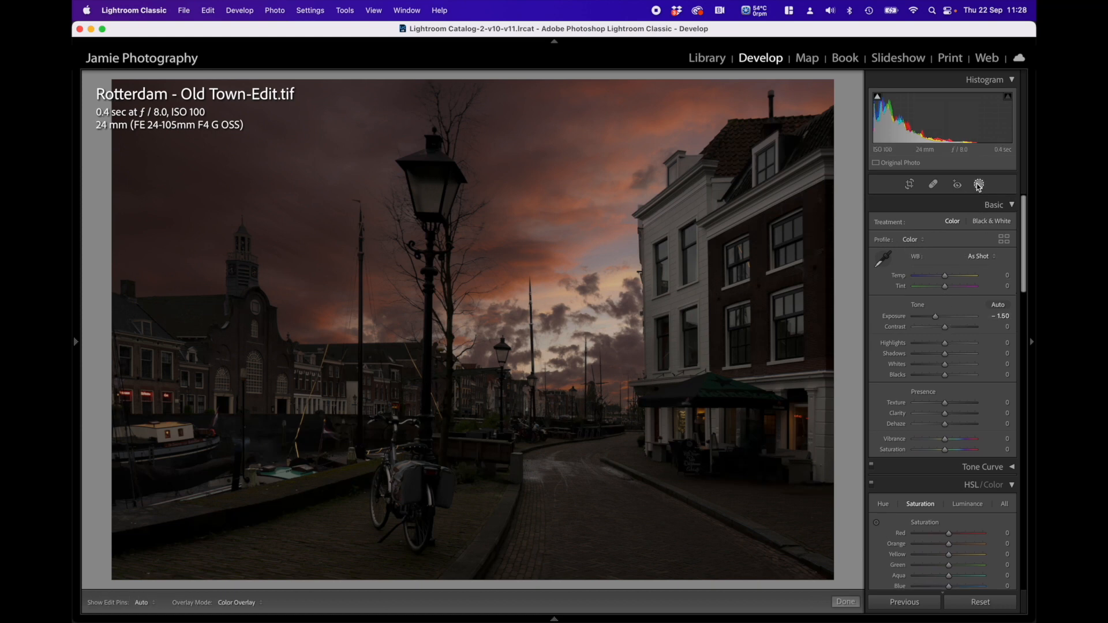
click(910, 271)
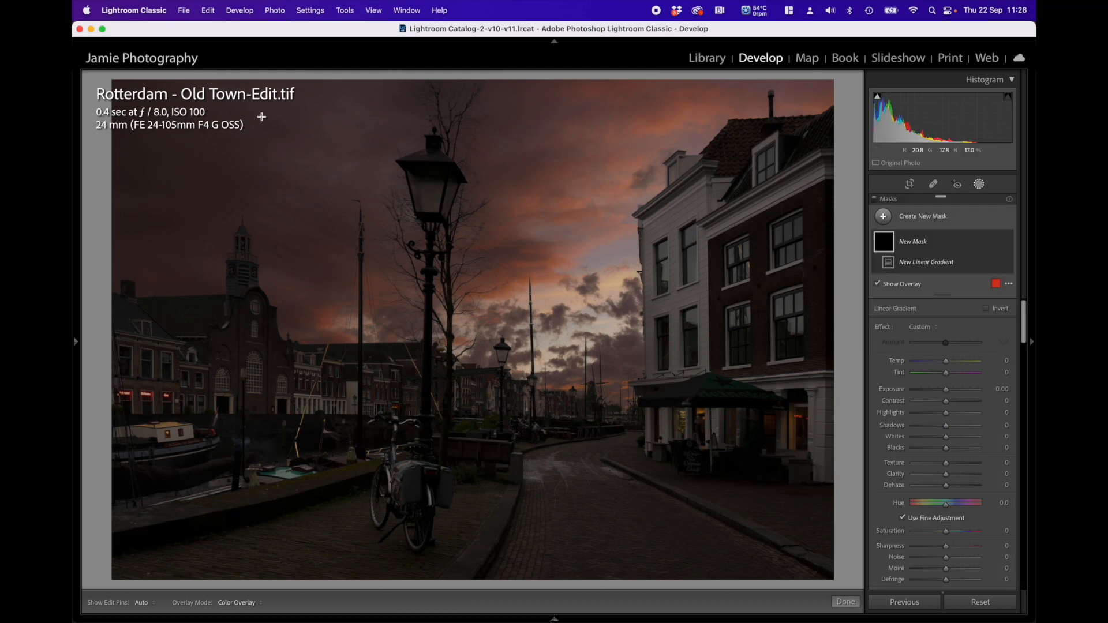
drag(265, 120, 402, 434)
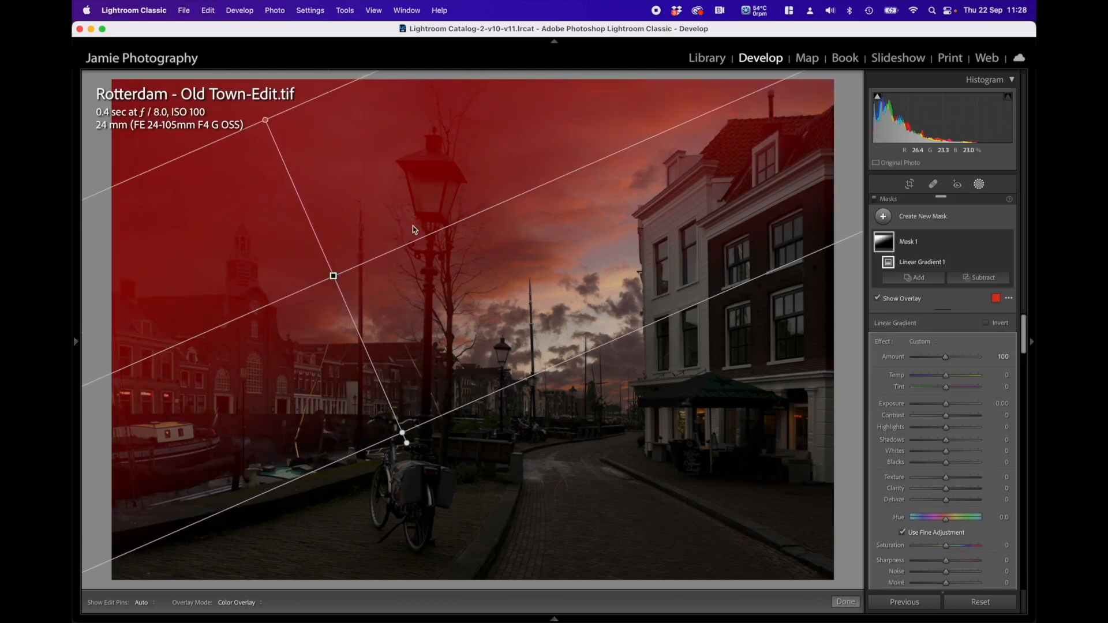
drag(945, 403, 936, 408)
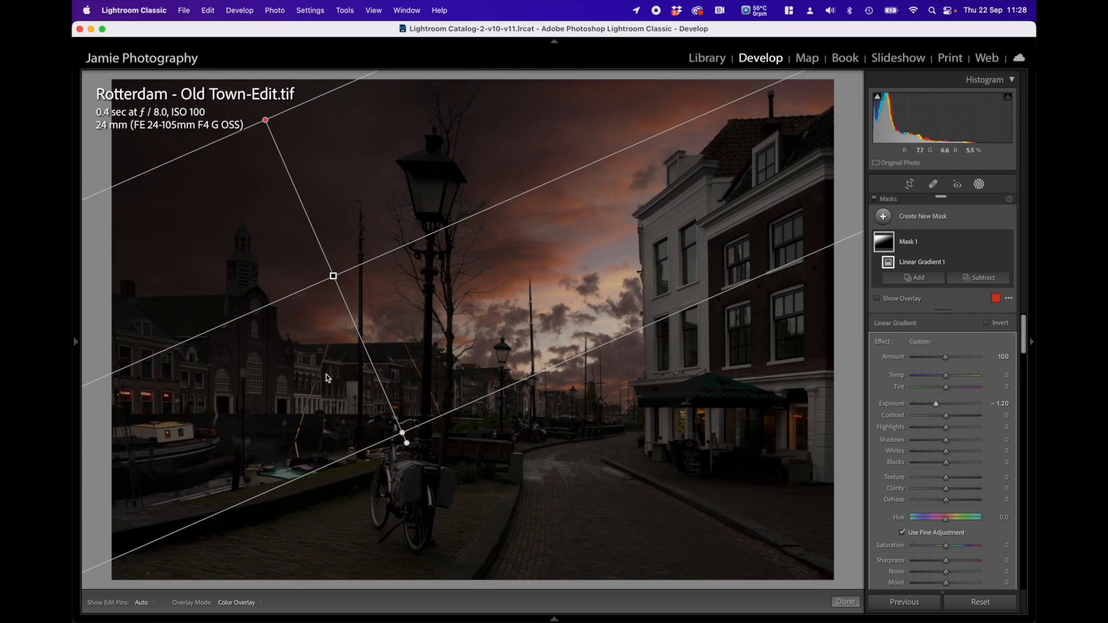
Restrict the linear gradient mask to the sky by subtracting an inverted sky selection
click(984, 279)
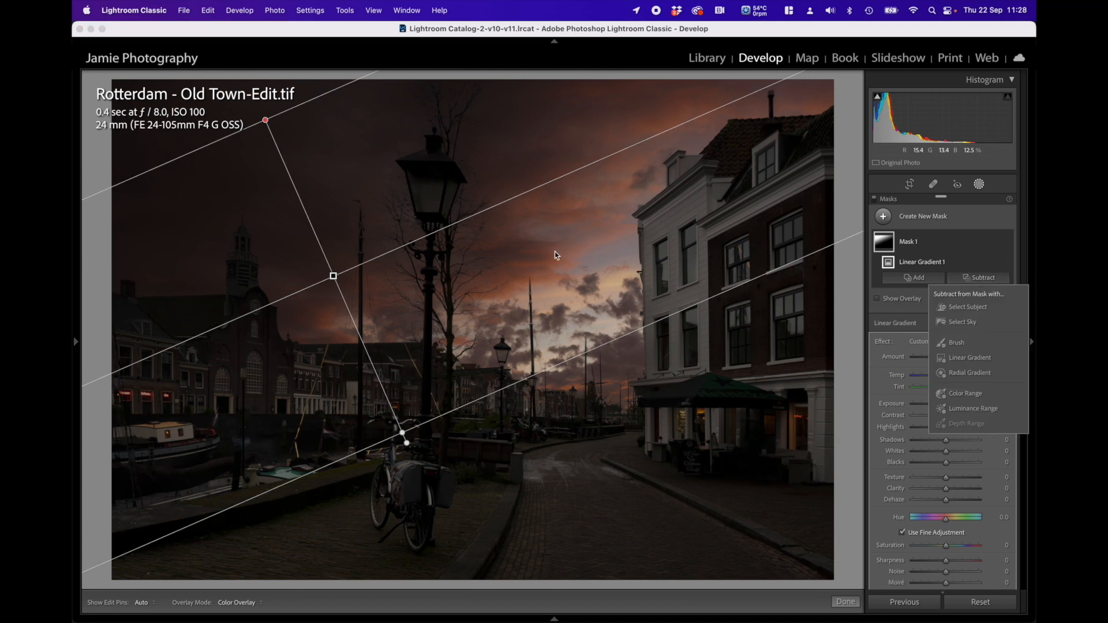
click(962, 325)
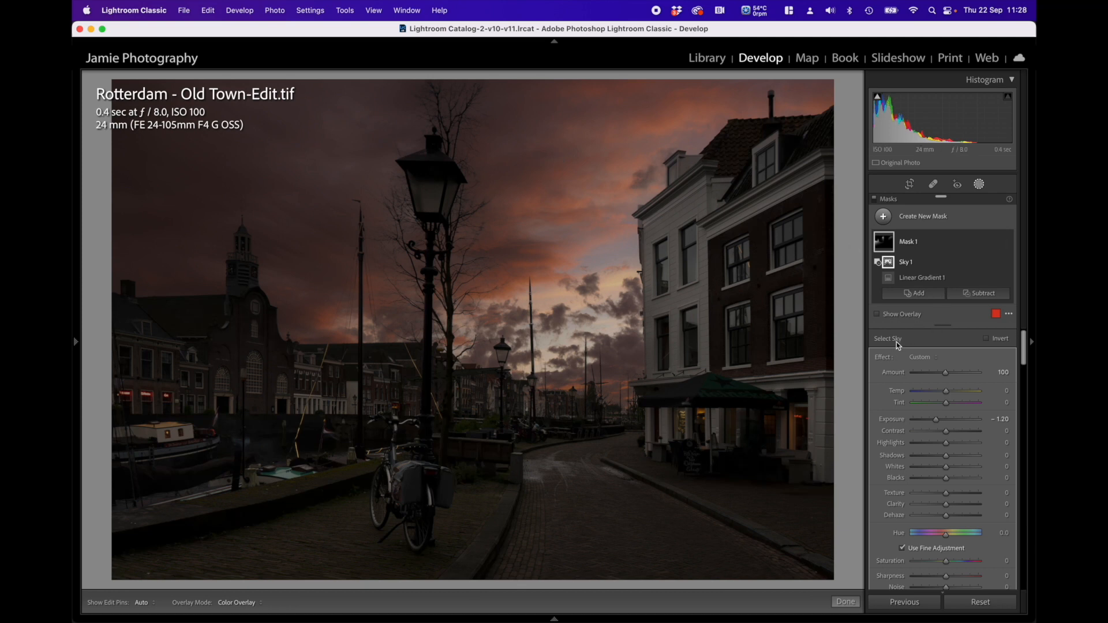
click(987, 341)
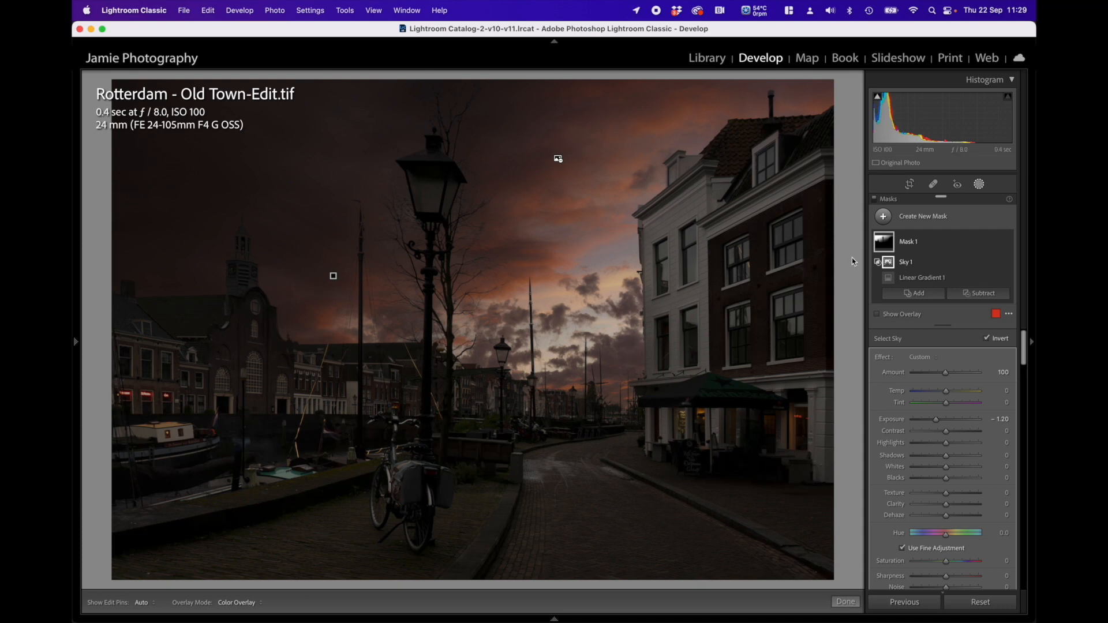
Try to brush the darkening effect of Mask 1 along the church roofline, and undo the stroke
click(926, 295)
click(882, 362)
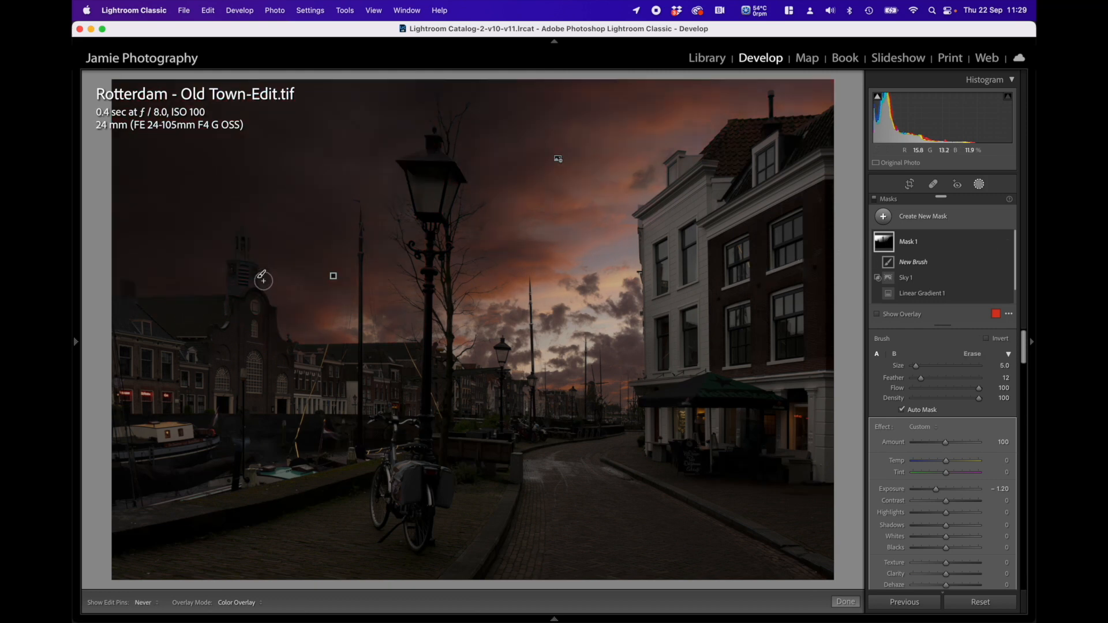
key(h)
drag(277, 312, 300, 336)
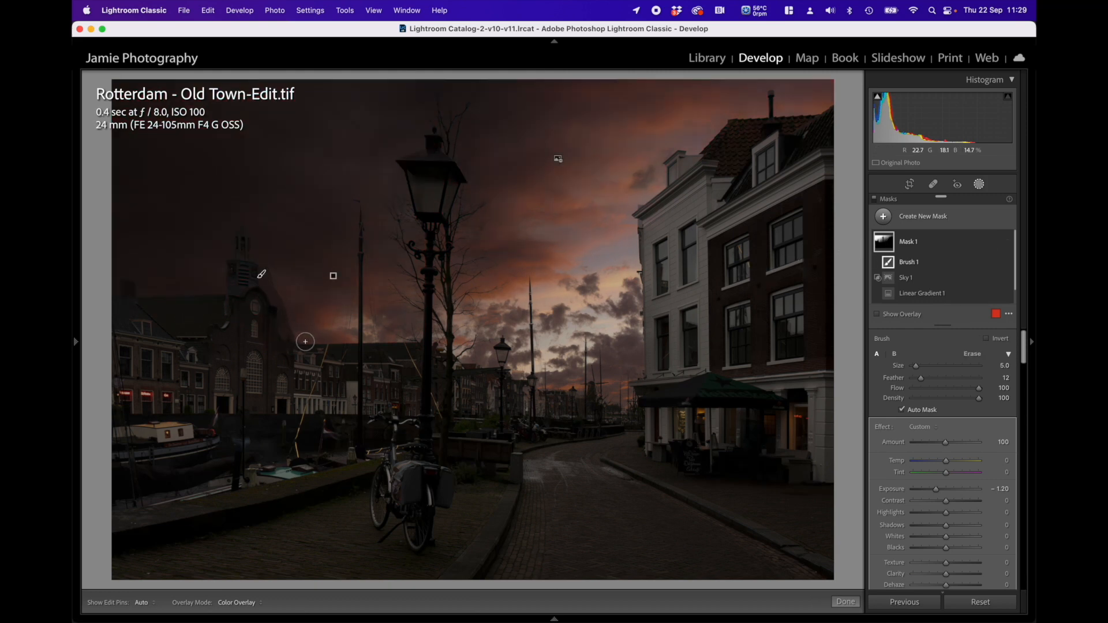
key(super+z)
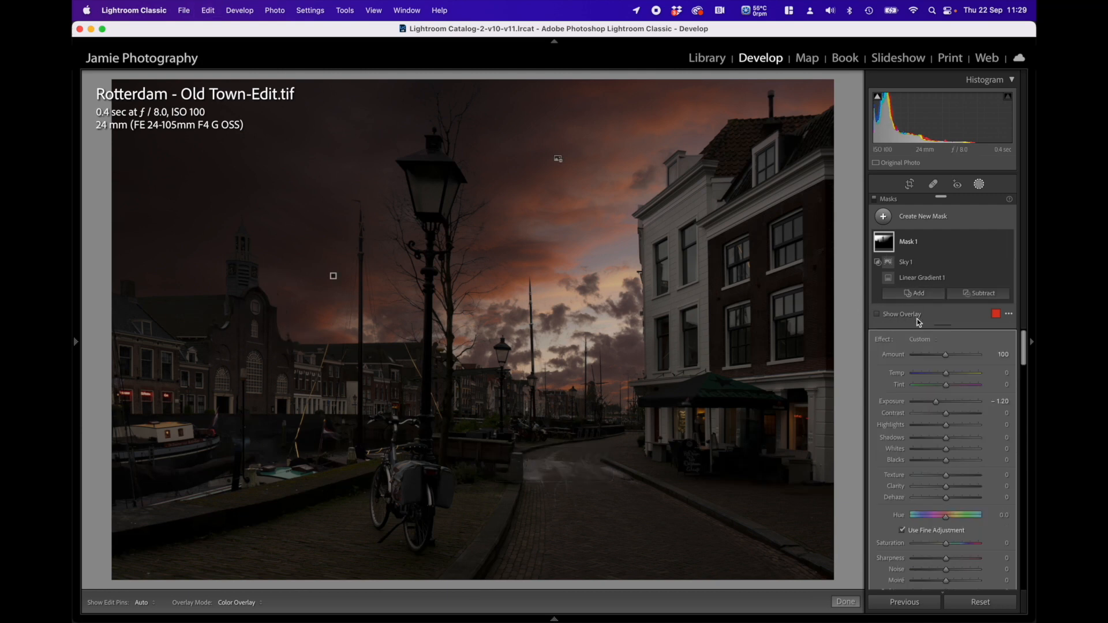
Undock the Masks panel and add a brush to Mask 1 with feather 100 and flow 32
scroll(954, 355, down, 4)
scroll(952, 351, up, 4)
drag(942, 198, 772, 84)
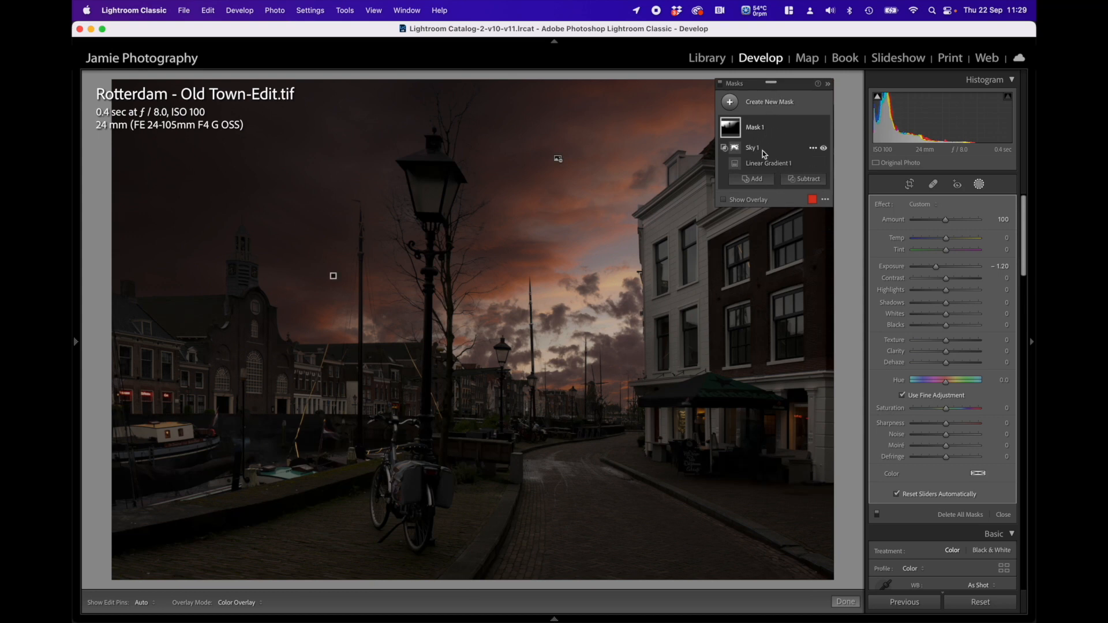
click(758, 180)
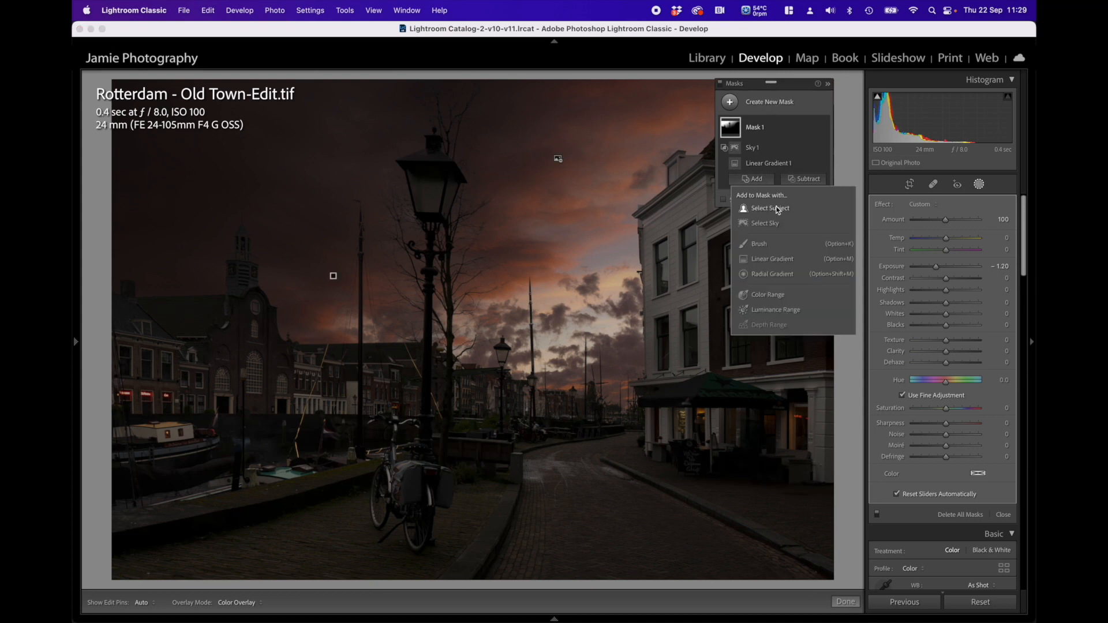
click(779, 212)
mouse_move(925, 248)
mouse_down()
mouse_move(971, 247)
mouse_move(934, 254)
mouse_up()
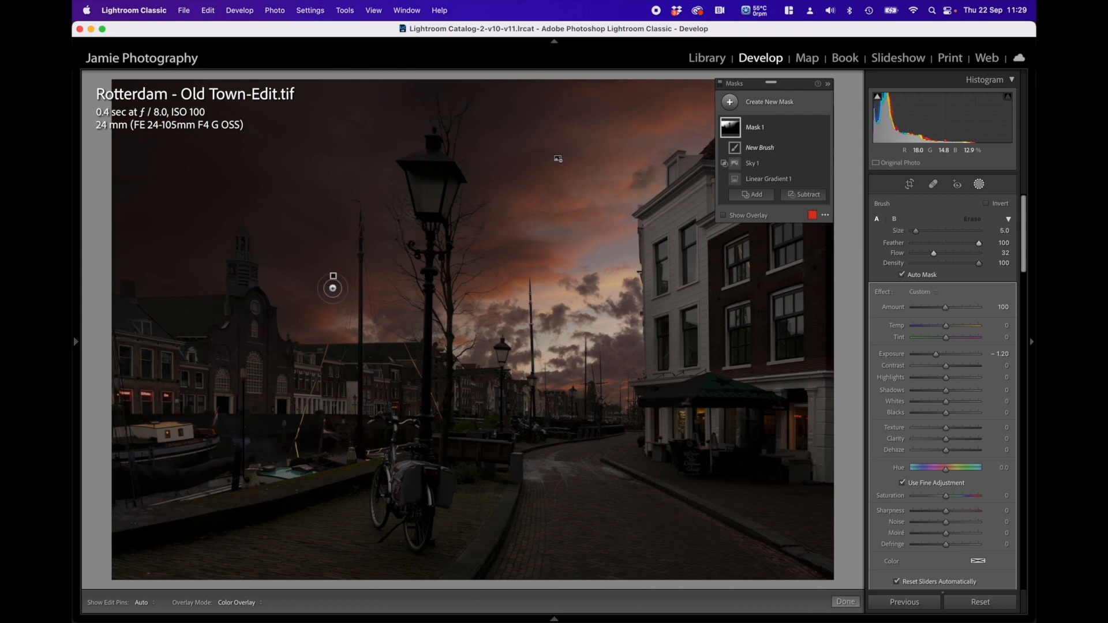
Brush the darkening around the church tower and along the rooflines toward the street lamp, and dock the Masks panel again
key(h)
mouse_move(279, 323)
mouse_down()
mouse_move(310, 341)
mouse_move(293, 339)
mouse_move(390, 342)
mouse_up()
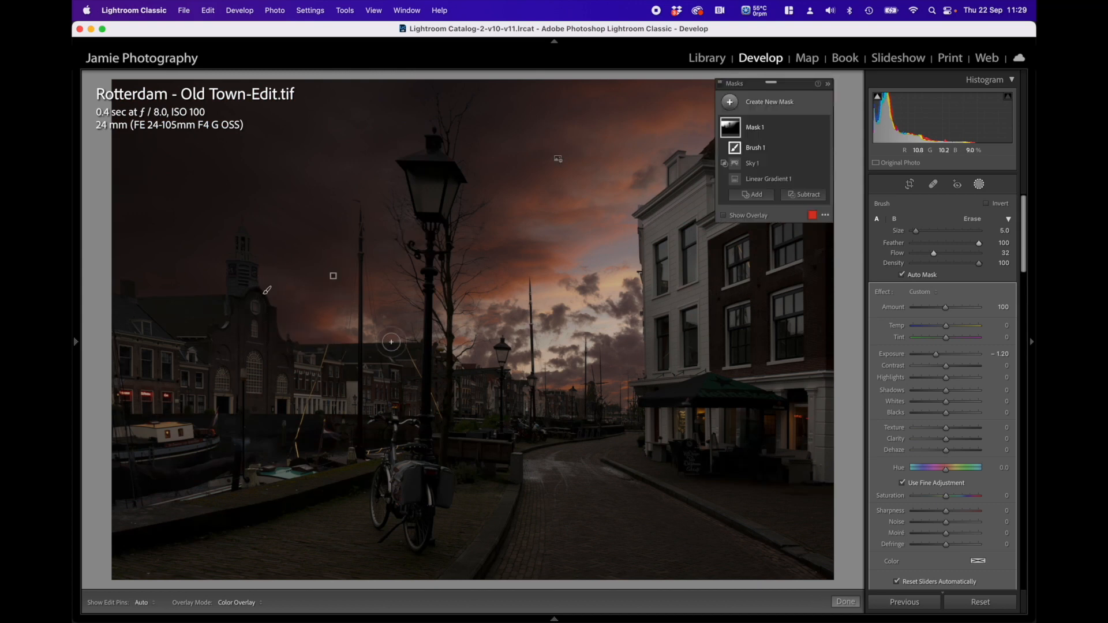
mouse_move(271, 267)
mouse_down()
mouse_move(264, 285)
mouse_move(283, 287)
mouse_move(267, 289)
mouse_up()
drag(220, 263, 199, 293)
mouse_move(287, 312)
mouse_down()
mouse_move(293, 337)
mouse_move(375, 343)
mouse_up()
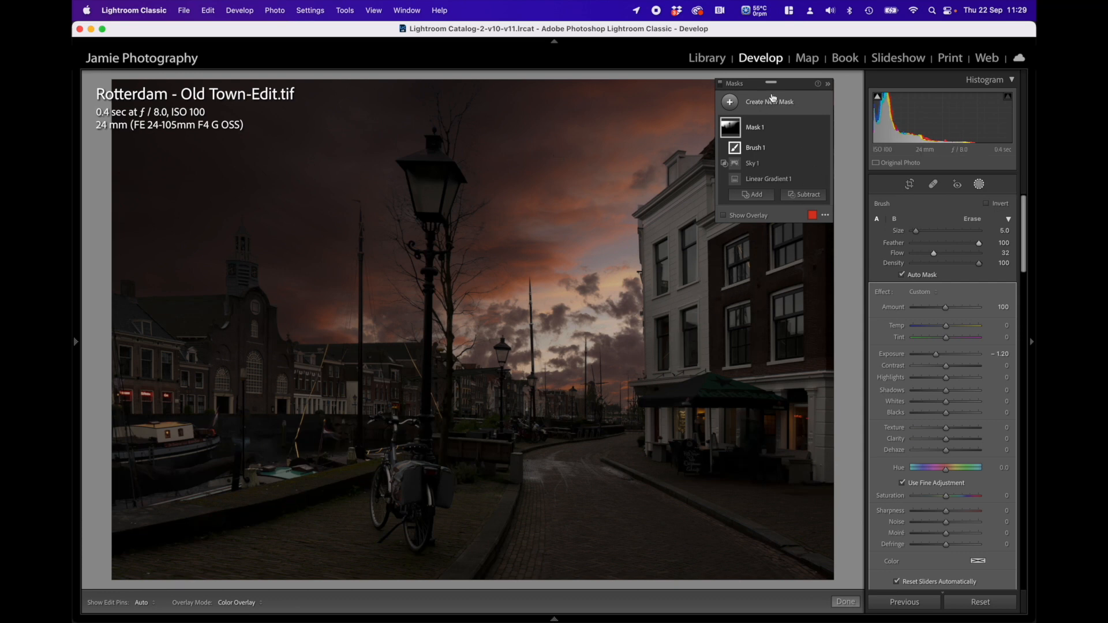
mouse_move(795, 85)
mouse_down()
mouse_move(894, 164)
mouse_move(970, 176)
mouse_move(966, 186)
mouse_up()
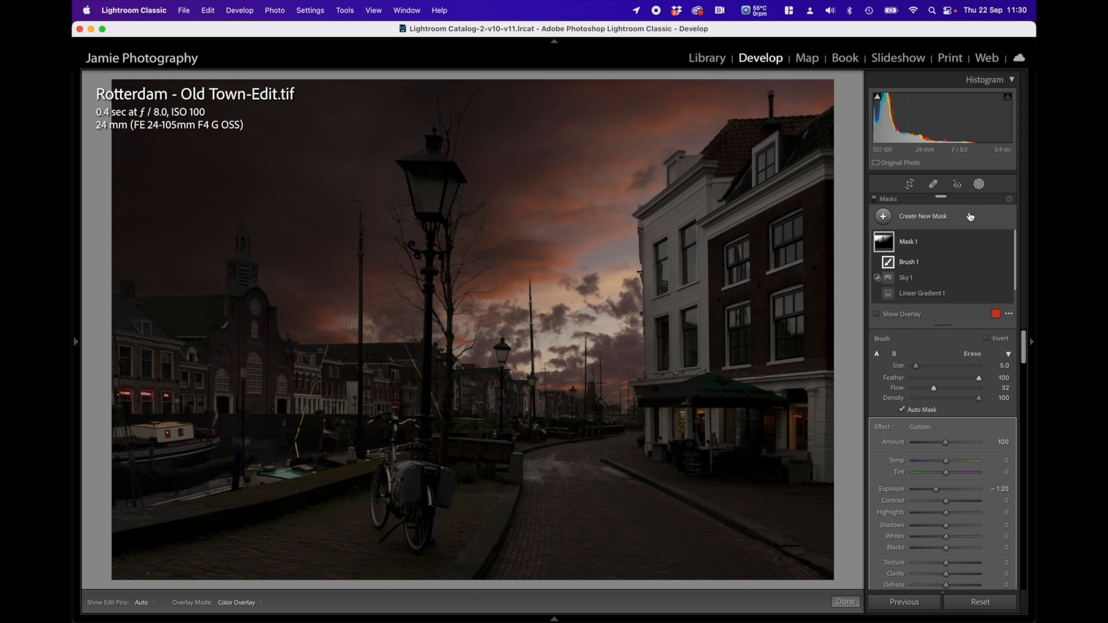
Create a radial gradient mask around the large street lamp's head and set its exposure to 4.00
click(979, 186)
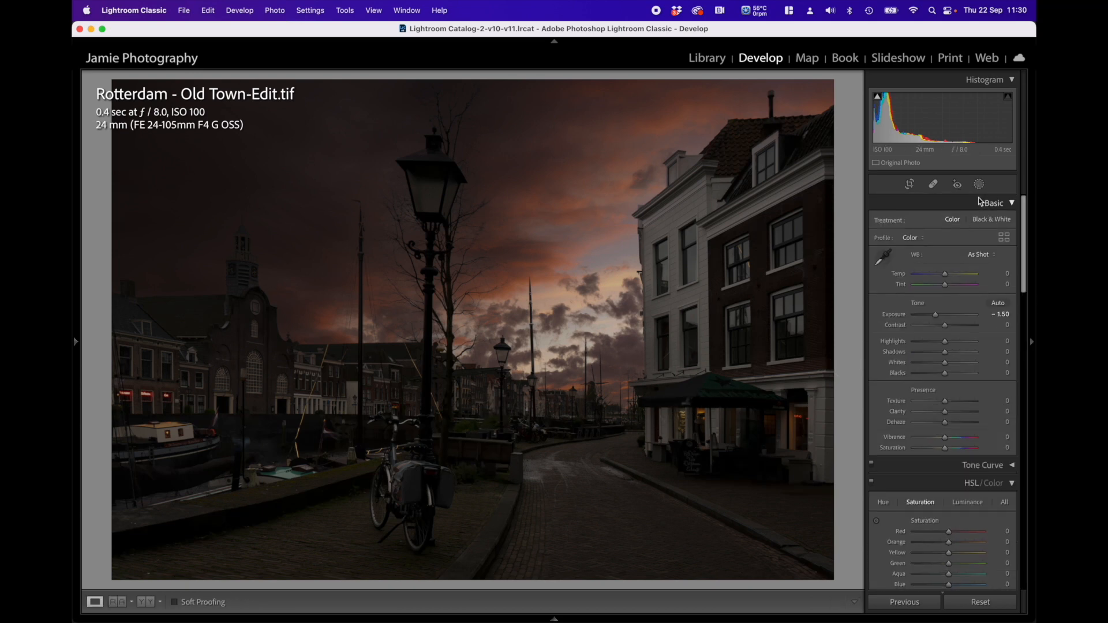
click(979, 184)
click(922, 217)
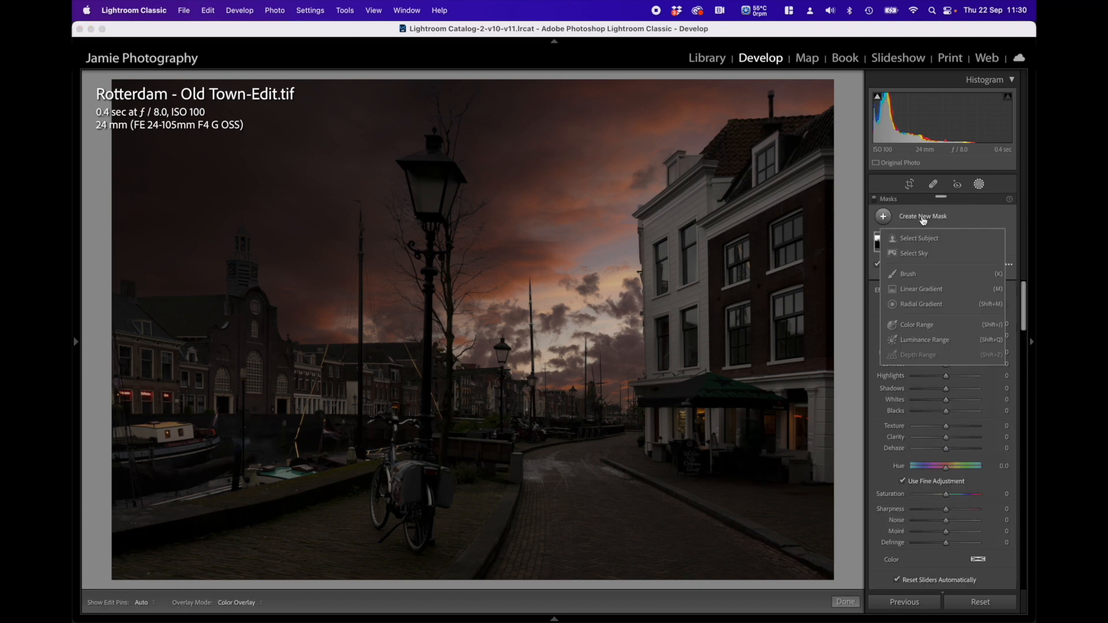
click(911, 306)
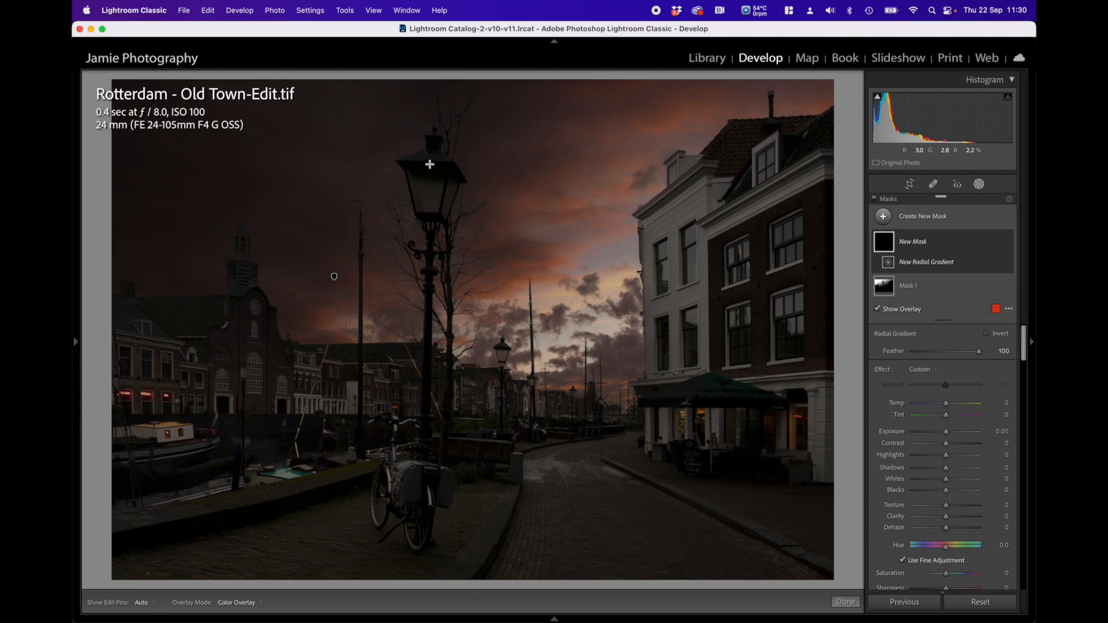
drag(412, 150, 430, 182)
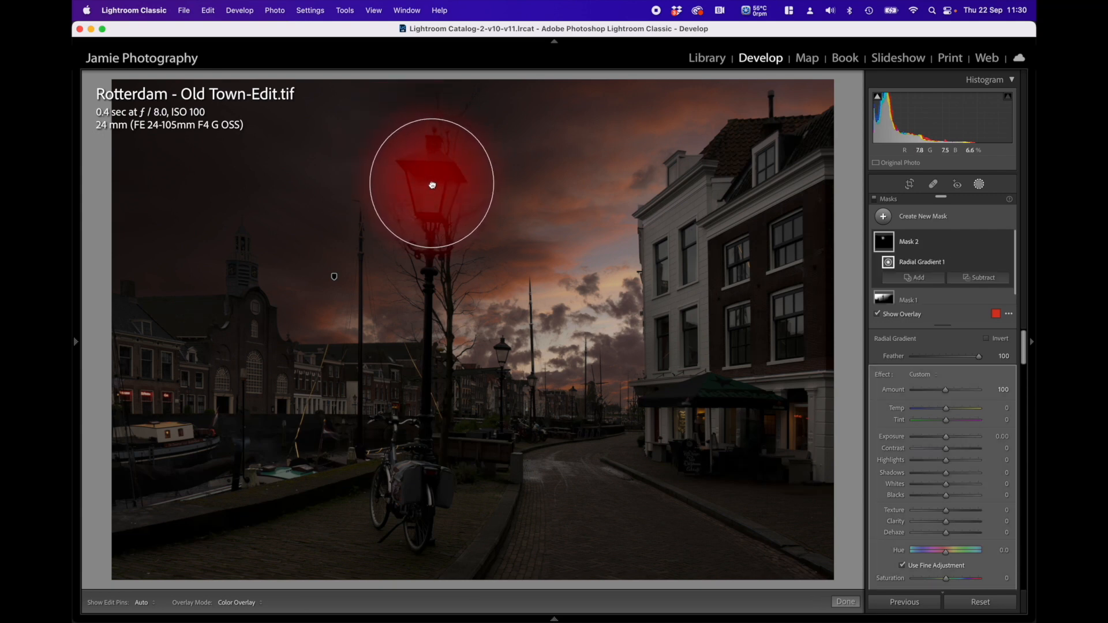
drag(945, 437, 984, 437)
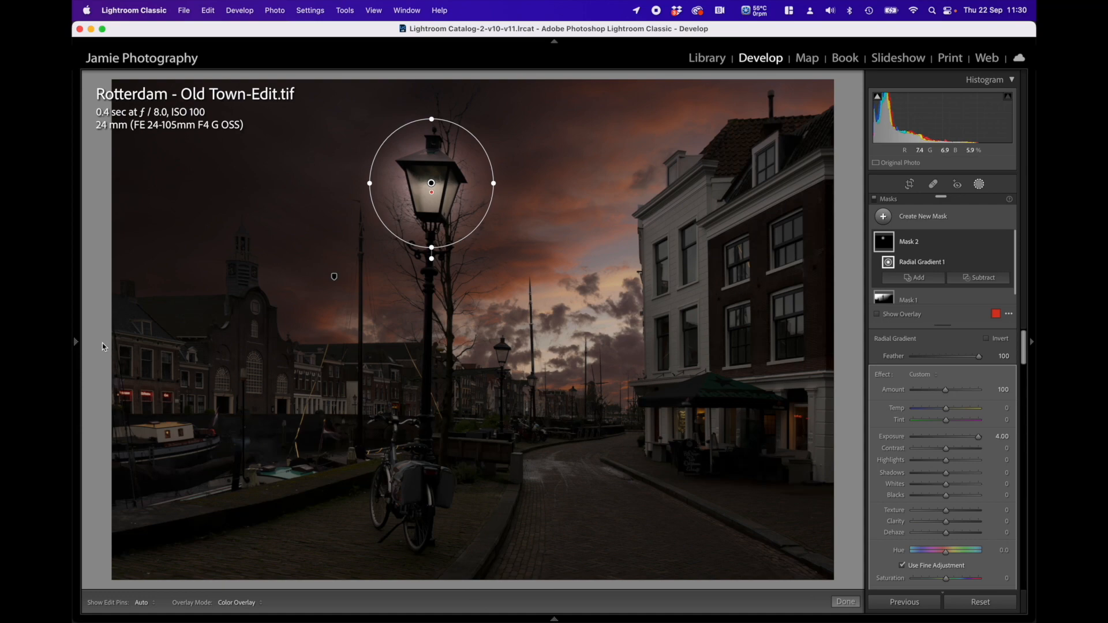
Add a subtracting brush to the street lamp mask with size 10, feather 0, flow 100 and Auto Mask on
mouse_move(75, 342)
click(203, 84)
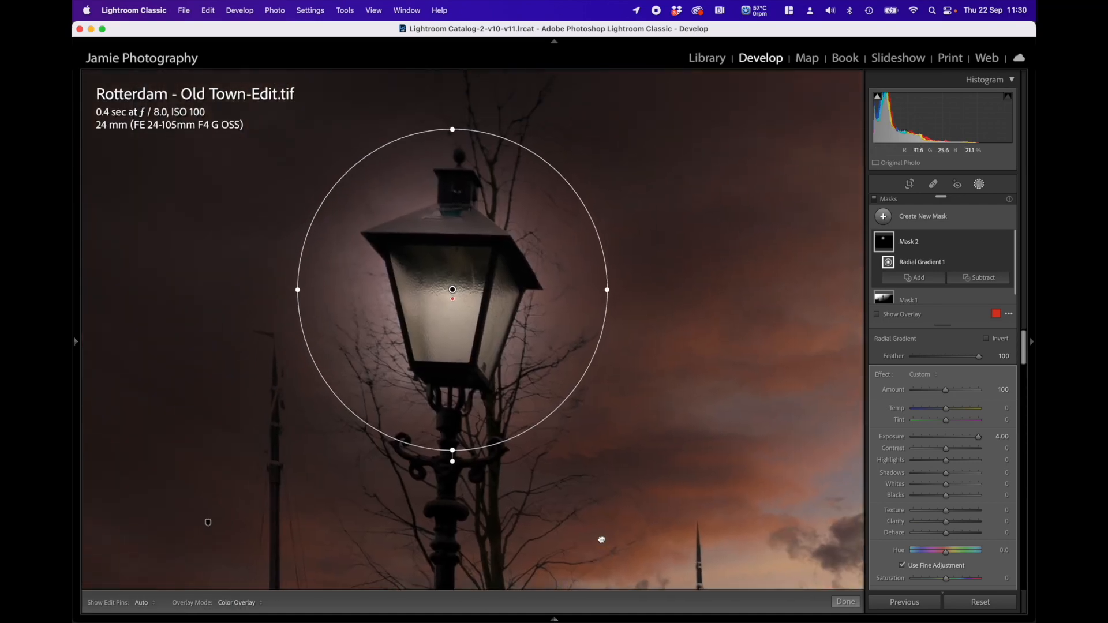
drag(601, 540, 608, 562)
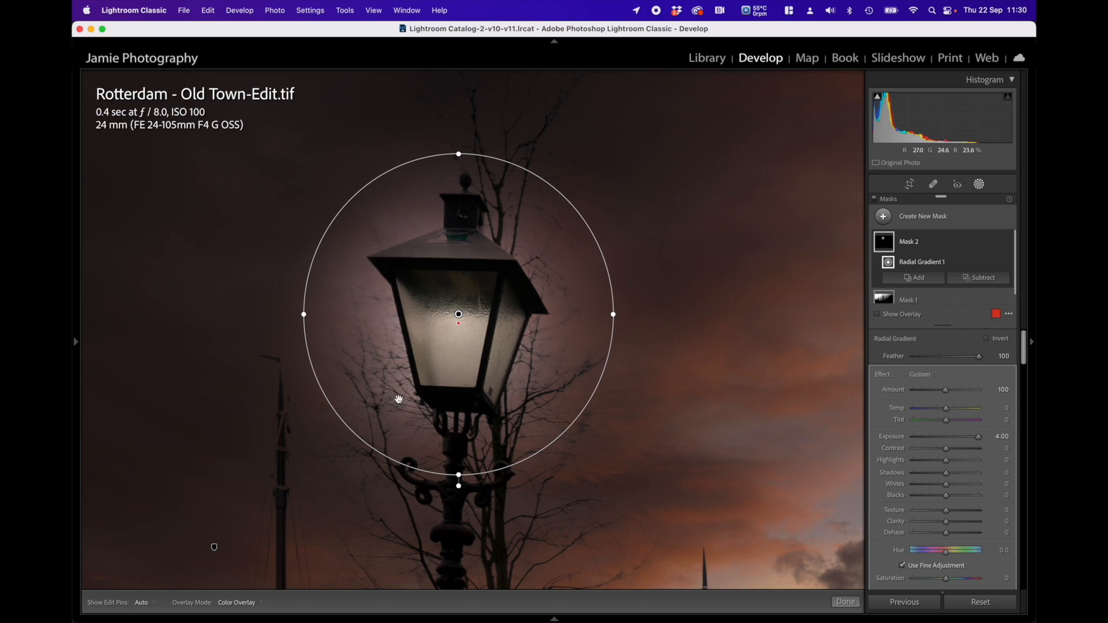
click(984, 279)
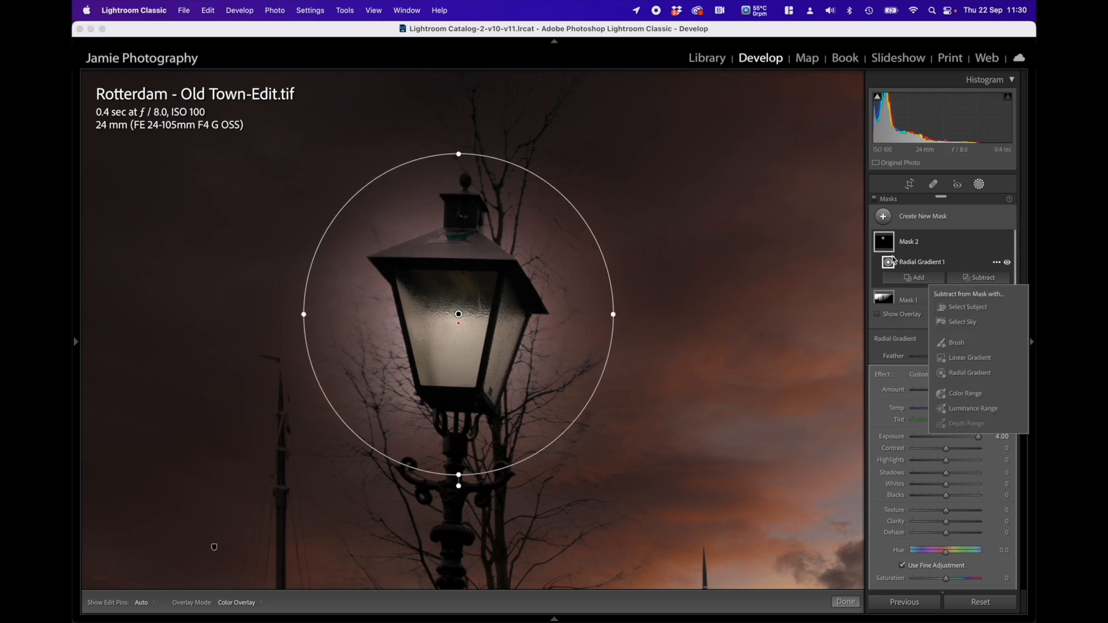
click(958, 344)
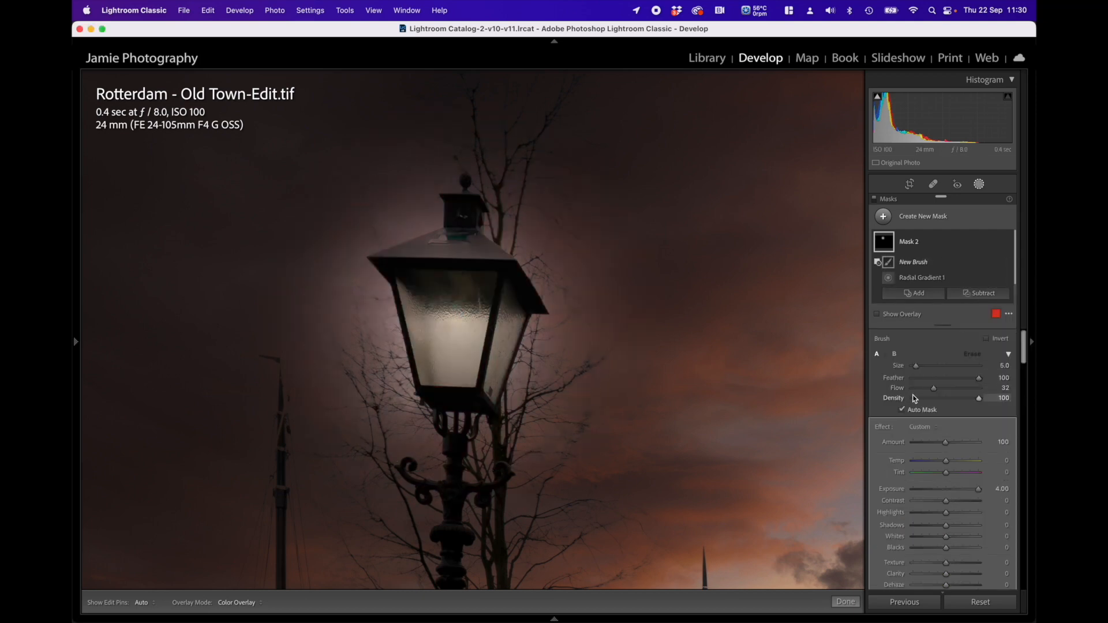
drag(979, 382, 903, 379)
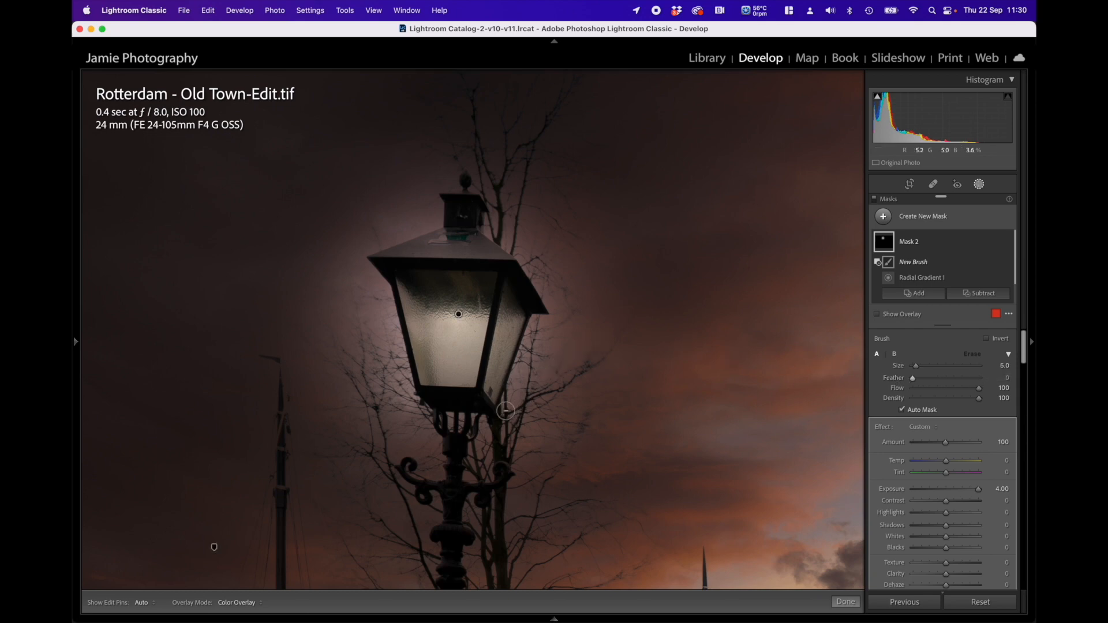
scroll(510, 415, up, 3)
Subtract the glow directly around the lamp's outline, following its glass edges, roof and base
click(511, 415)
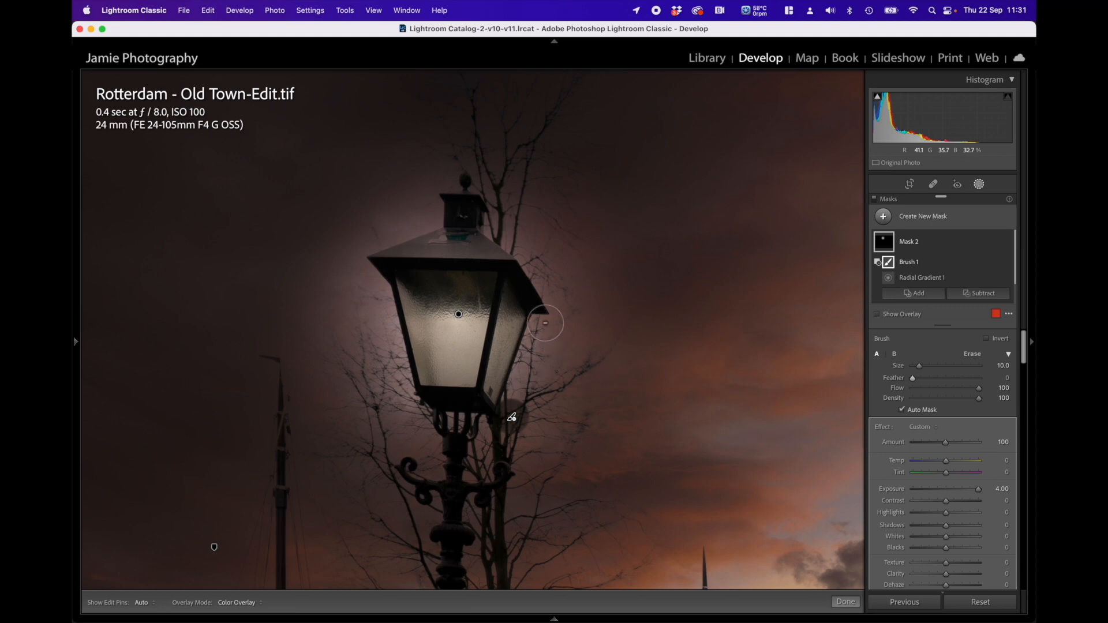
click(545, 323)
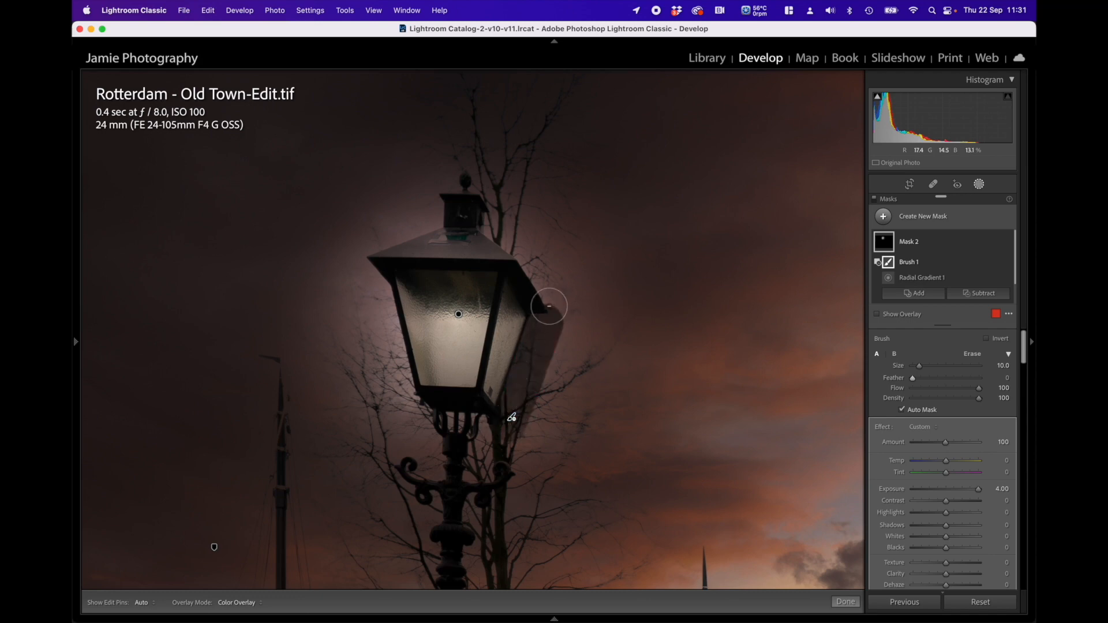
mouse_move(549, 307)
mouse_down()
mouse_move(506, 250)
mouse_move(371, 247)
mouse_move(374, 277)
mouse_up()
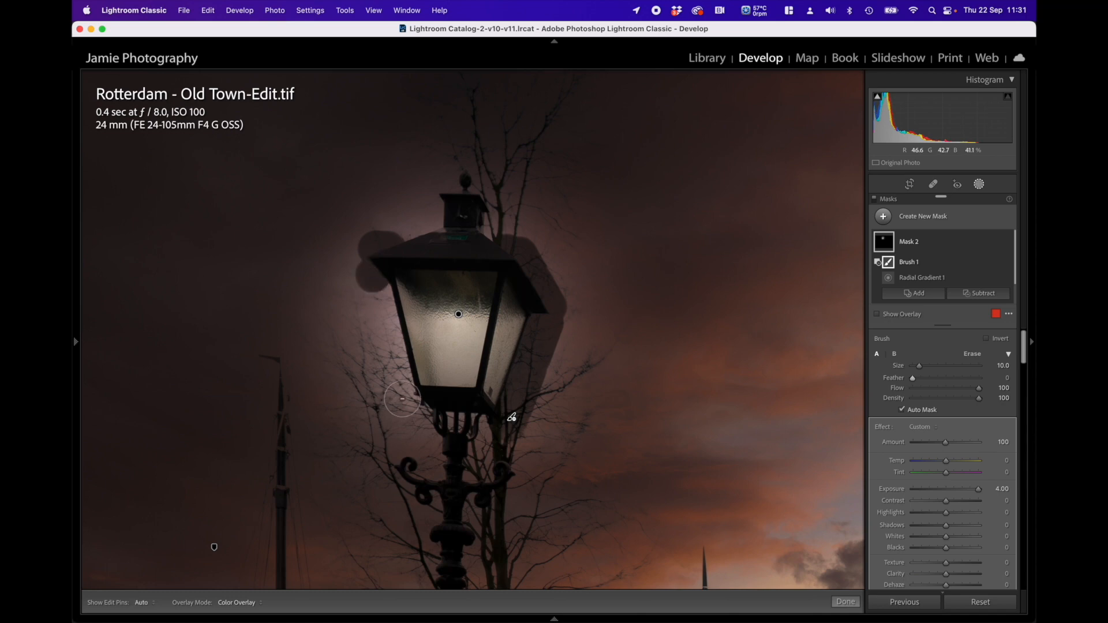
shift+click(402, 399)
mouse_move(413, 406)
mouse_down()
mouse_move(462, 406)
mouse_move(482, 422)
mouse_move(406, 418)
mouse_move(451, 426)
mouse_up()
mouse_move(394, 243)
mouse_down()
mouse_move(504, 242)
mouse_move(419, 225)
mouse_move(479, 226)
mouse_up()
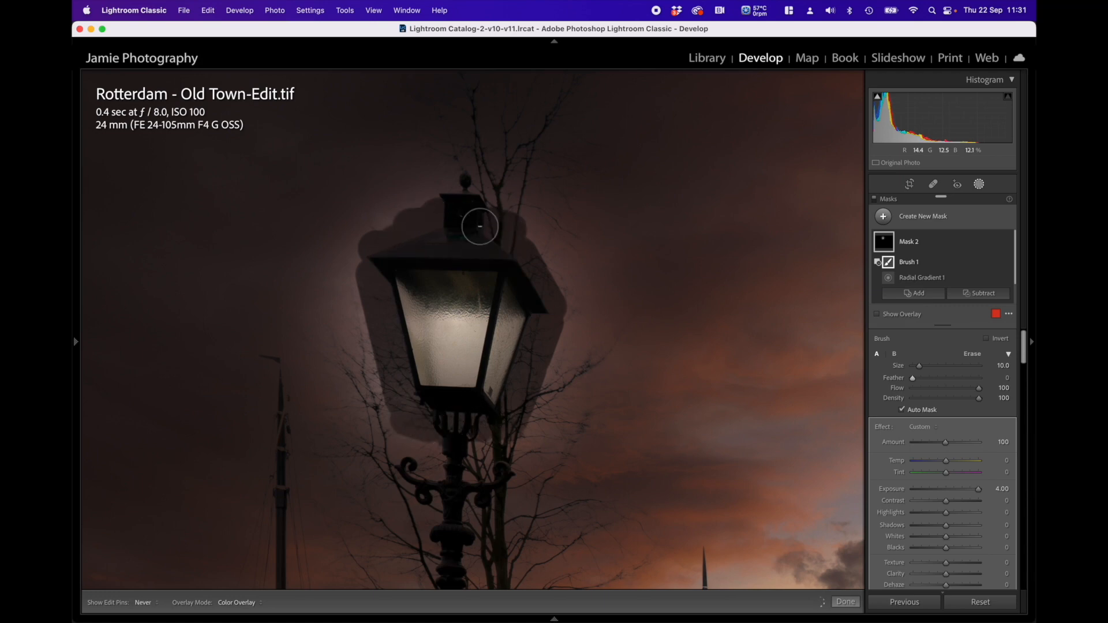
key(h)
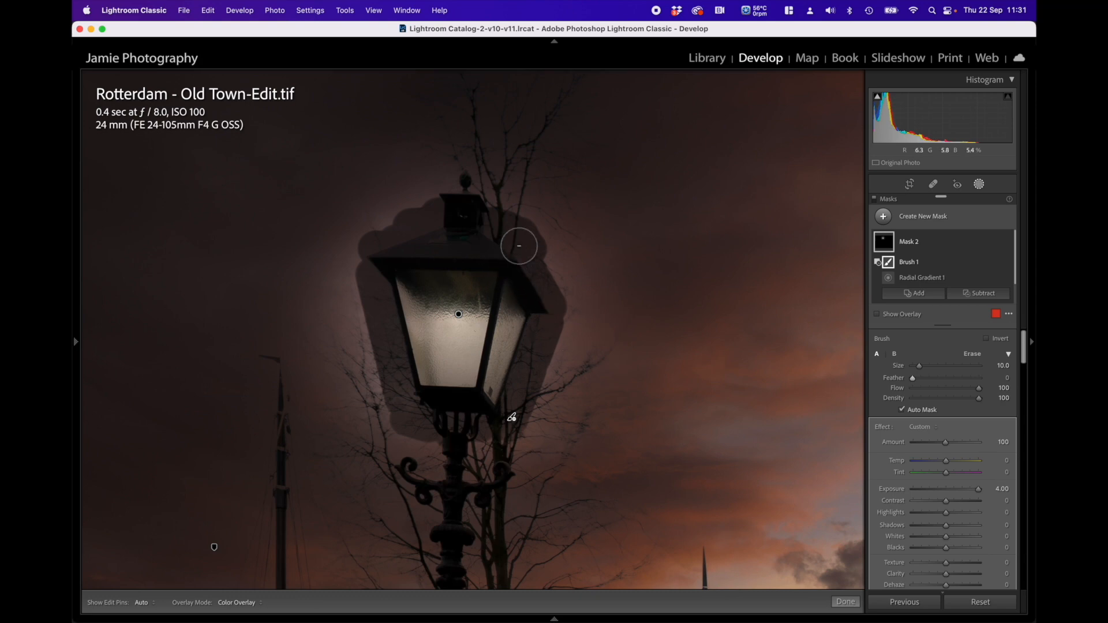
Enlarge the subtracting brush to size 41 and erase the outer glow from the sky around the lamp, undoing the stroke across the glass
scroll(555, 234, up, 6)
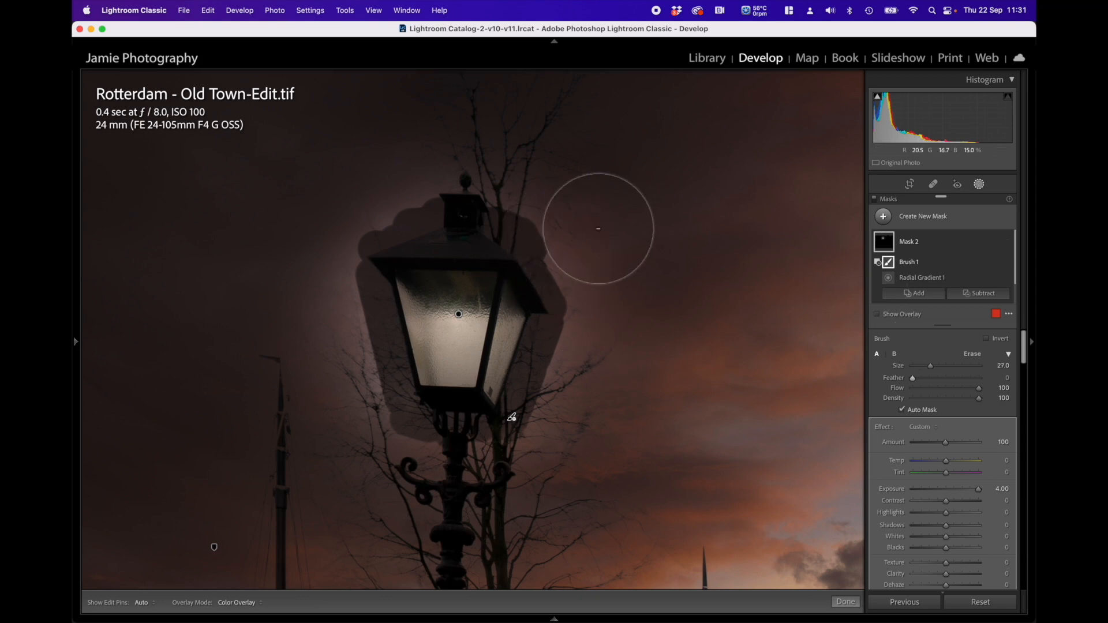
scroll(589, 221, up, 3)
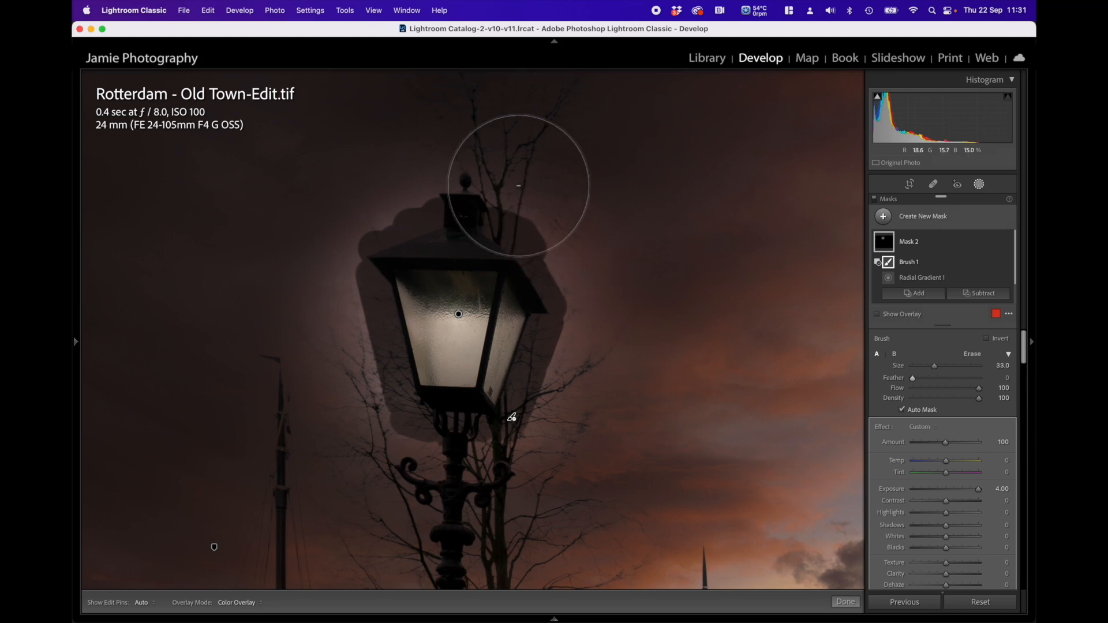
scroll(473, 176, up, 4)
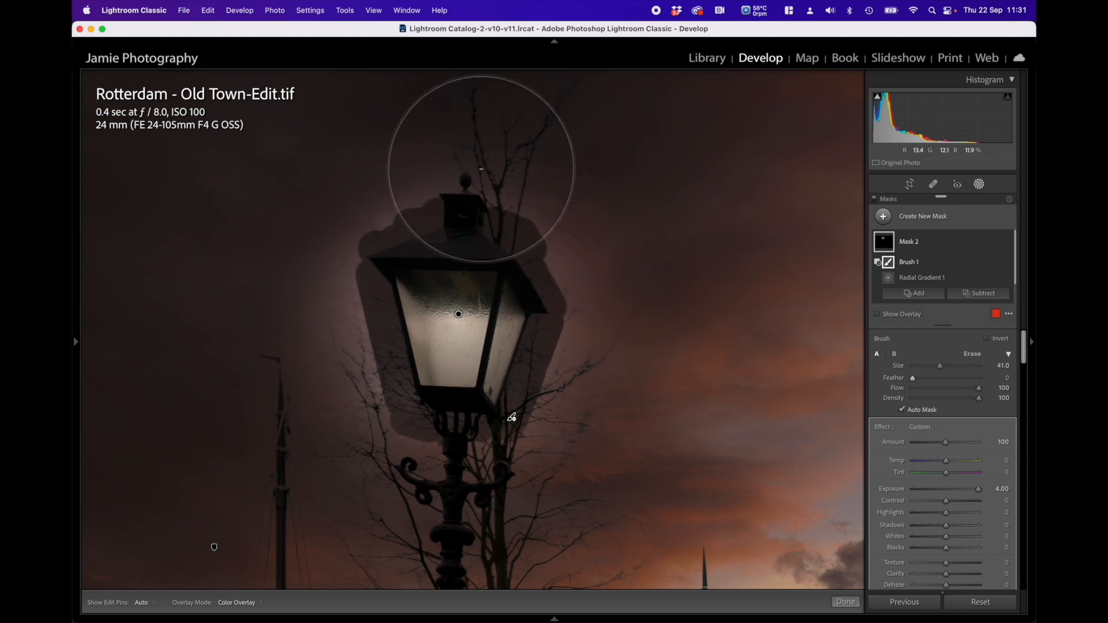
key(h)
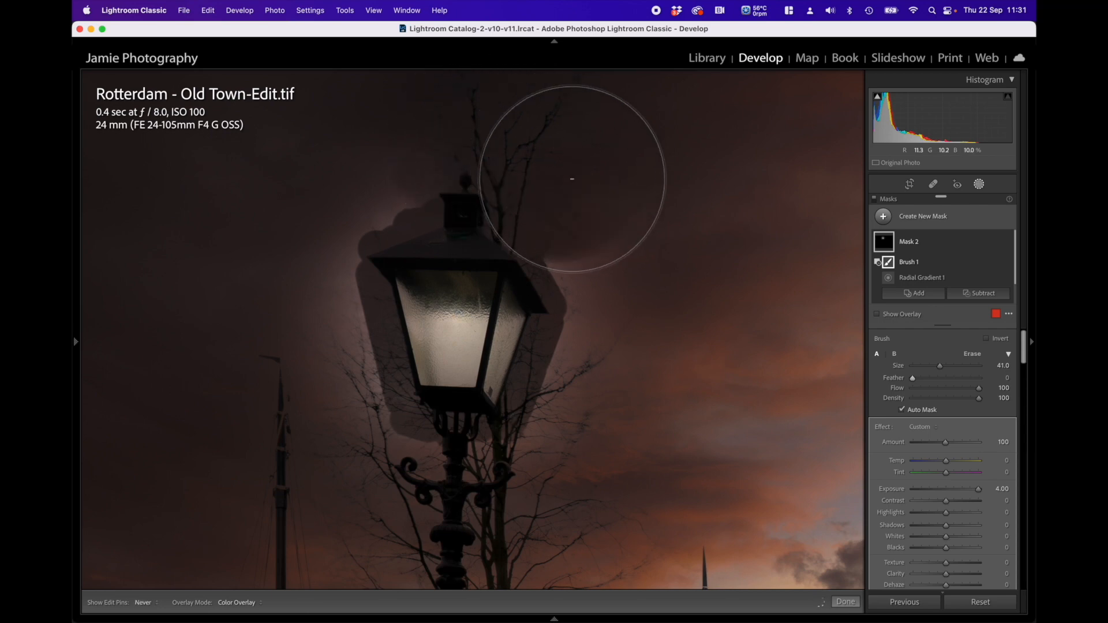
key(h)
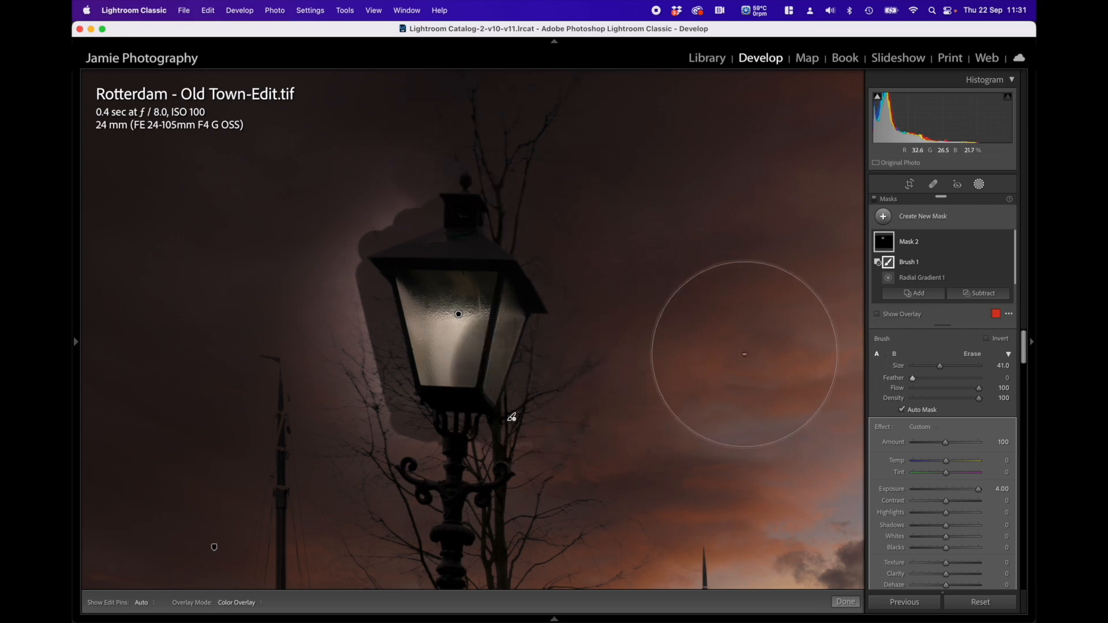
key(super+z)
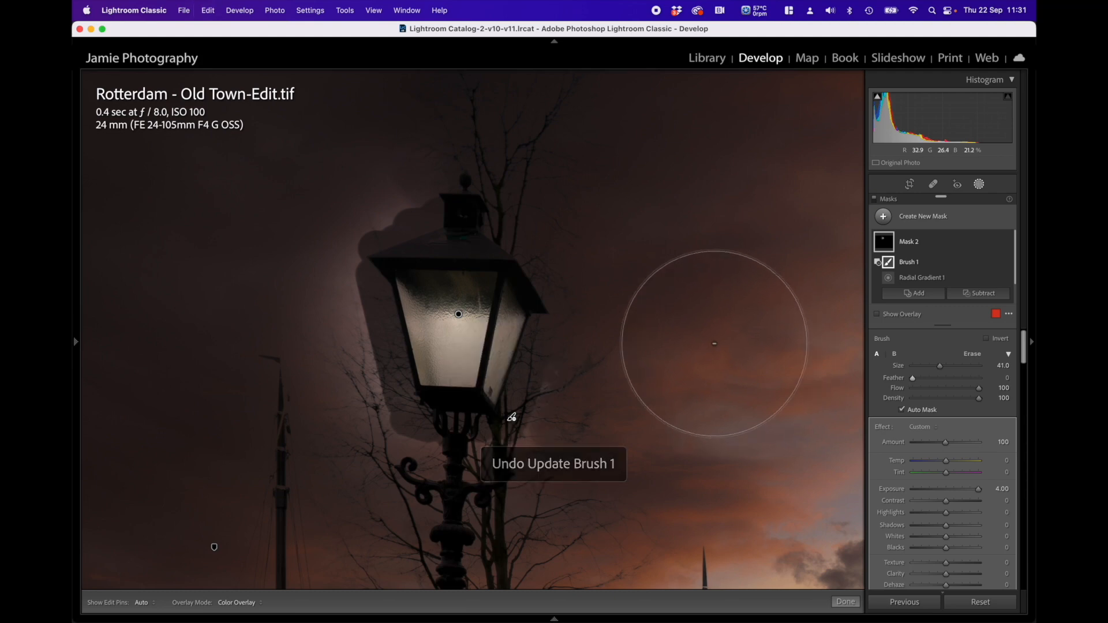
key(h)
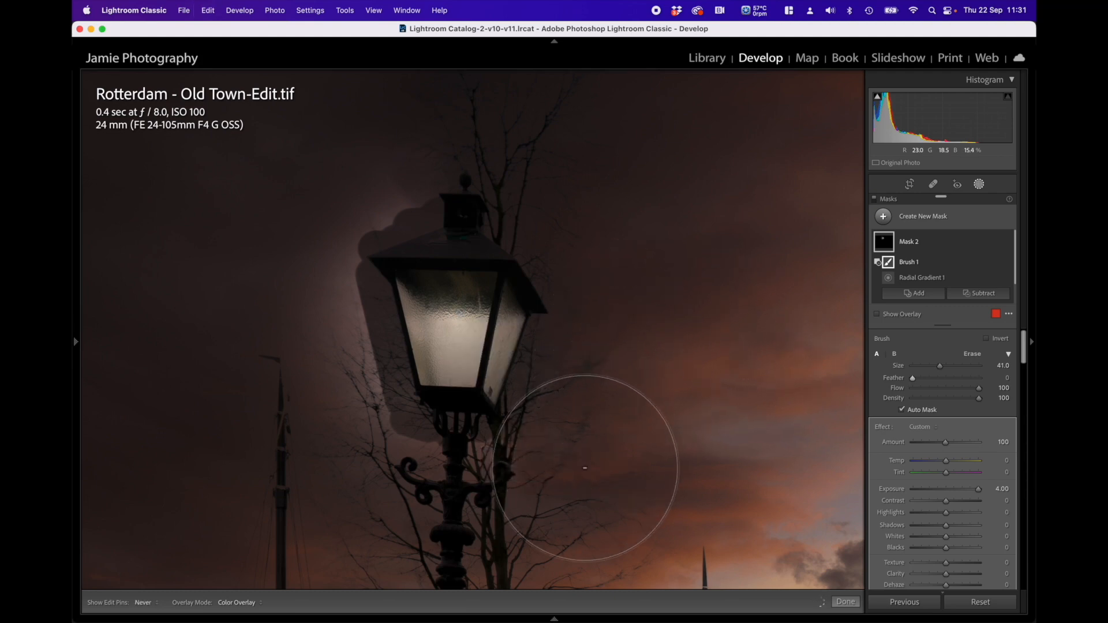
mouse_move(520, 501)
mouse_down()
mouse_move(425, 511)
mouse_move(389, 505)
mouse_move(352, 475)
mouse_move(283, 283)
mouse_move(284, 221)
mouse_move(314, 188)
mouse_move(441, 155)
mouse_move(556, 154)
mouse_up()
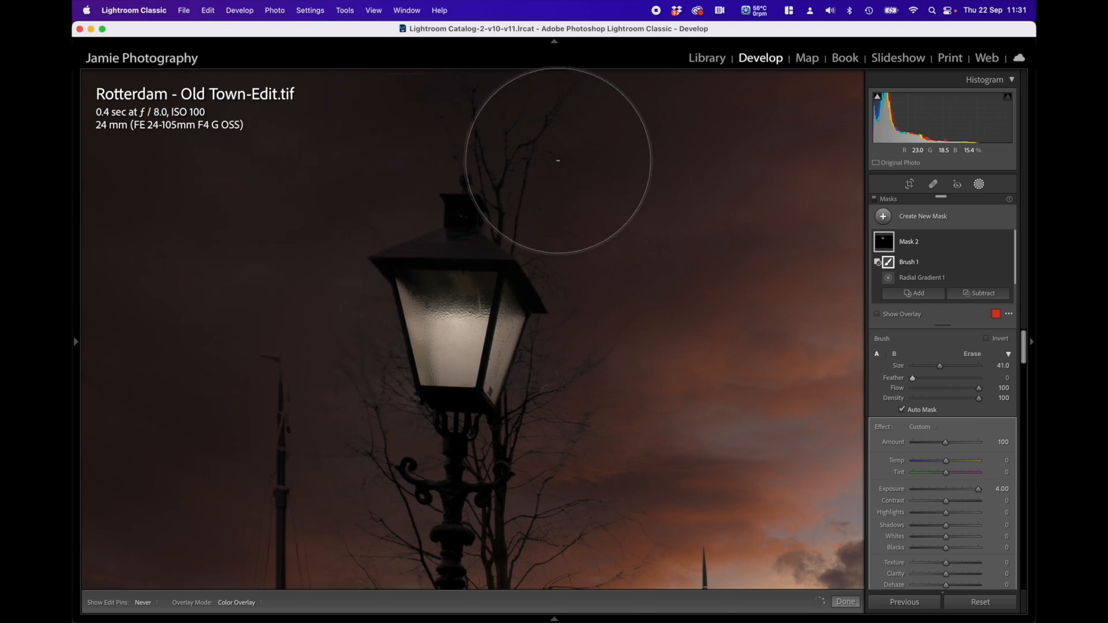
key(h)
Turn off Auto Mask, brush the remaining glow out of the sky left of the lamp, and reduce the brush size to 14
mouse_move(884, 243)
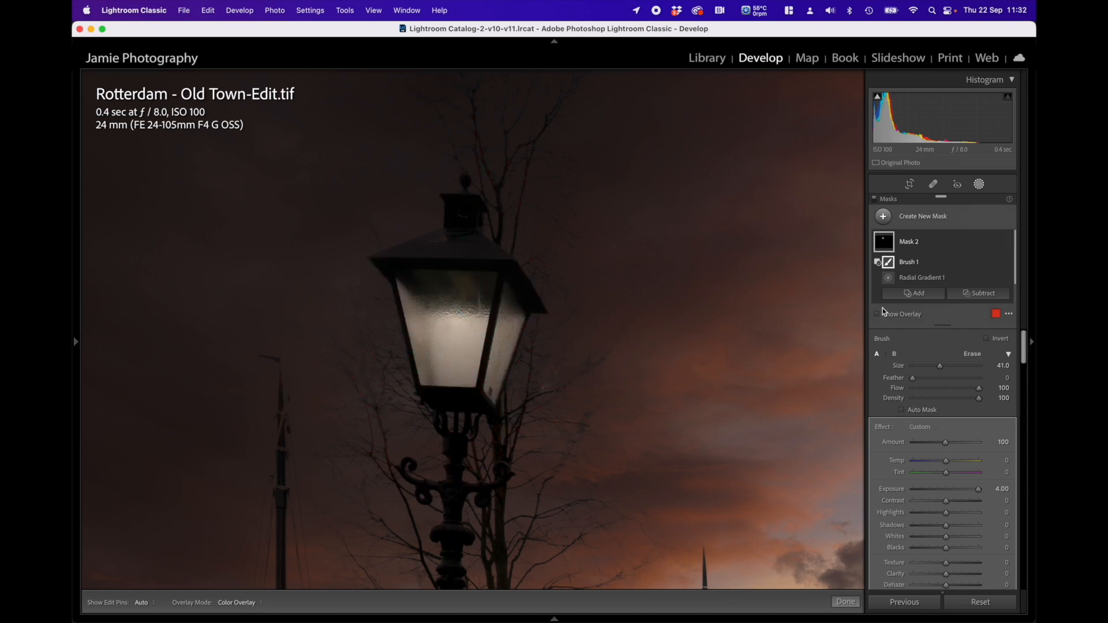
key(h)
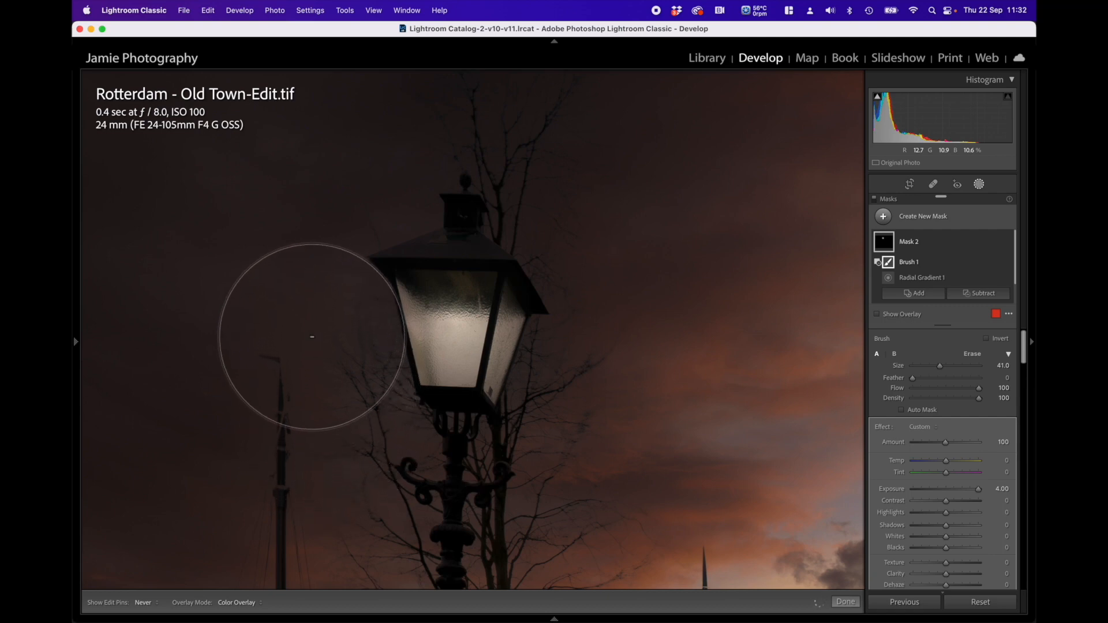
mouse_move(312, 337)
mouse_down()
mouse_move(259, 208)
mouse_move(277, 193)
mouse_move(326, 196)
mouse_up()
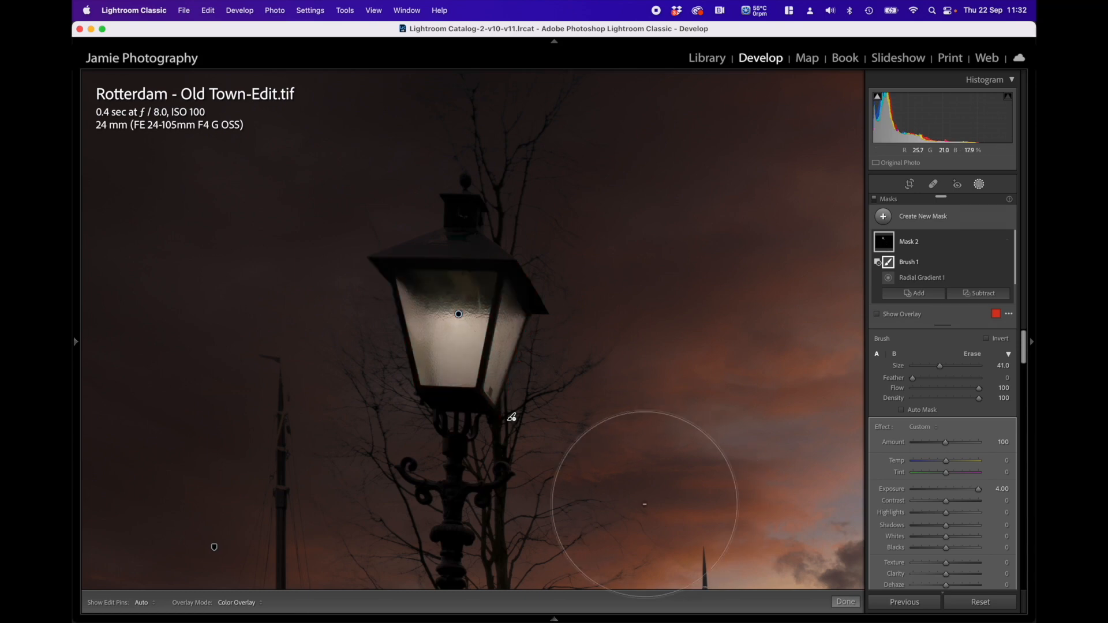
scroll(527, 474, down, 10)
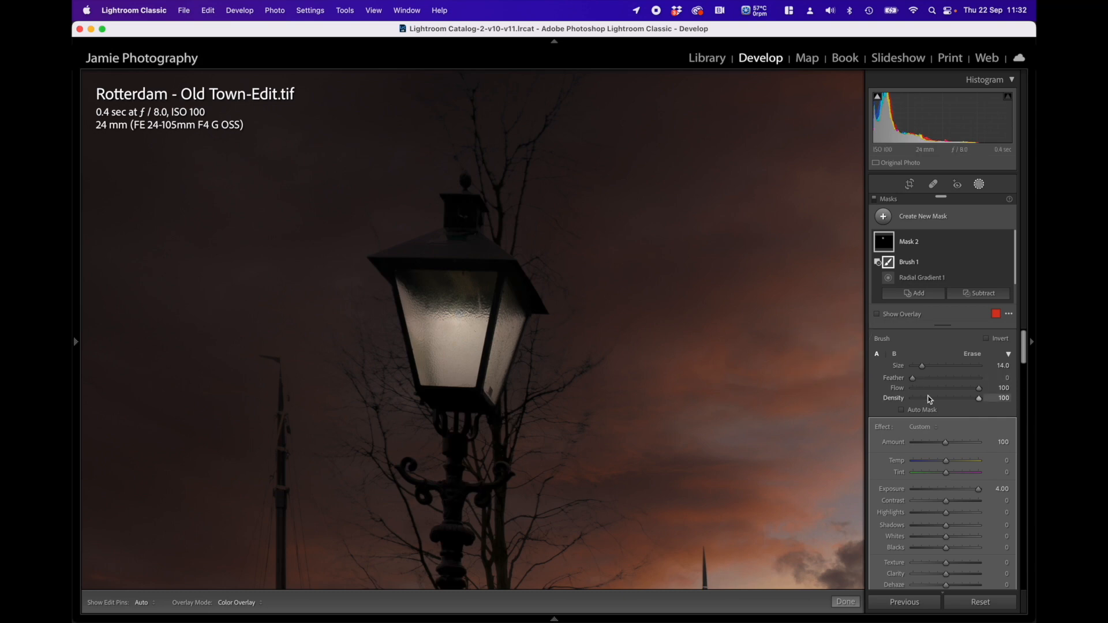
Duplicate Mask 2, the street lamp's brightening mask, to intensify the light in the glass
mouse_move(460, 319)
click(460, 316)
right_click(460, 315)
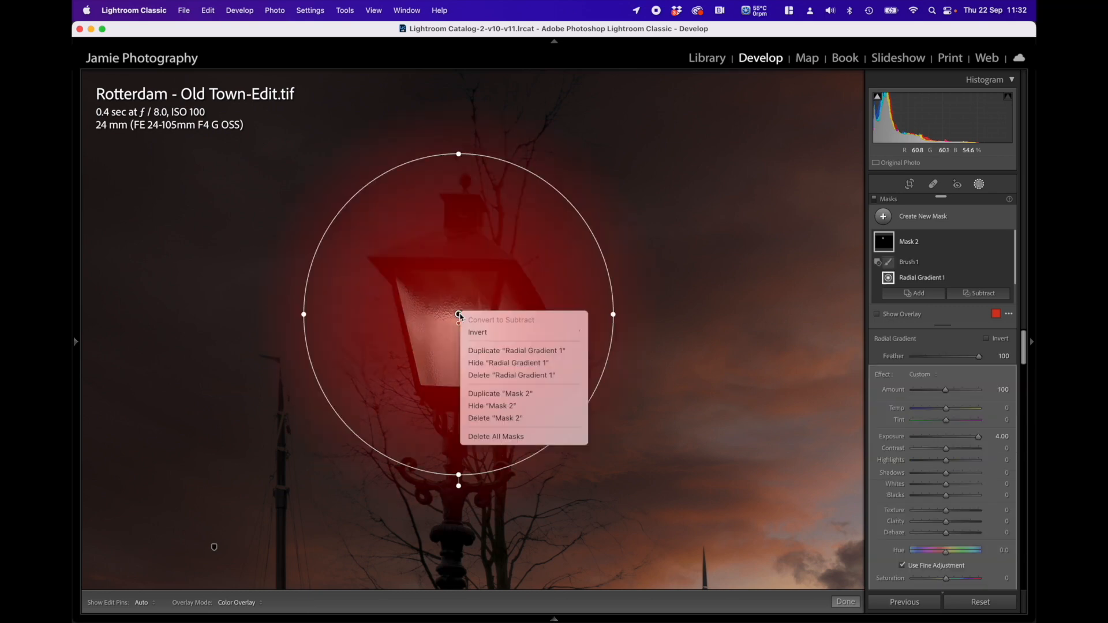
click(490, 393)
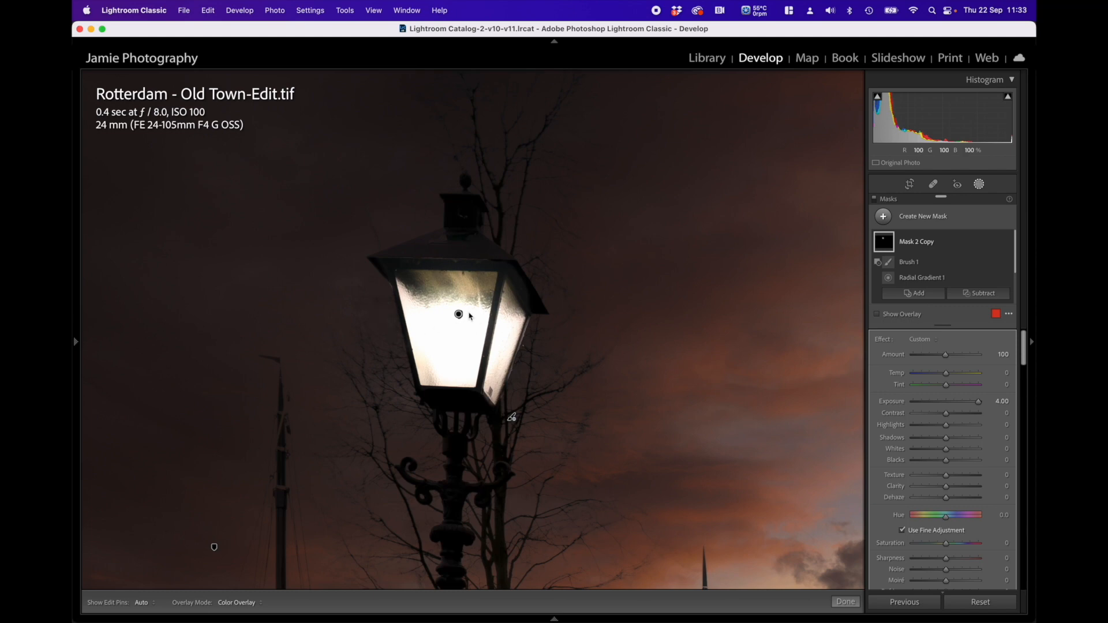
Set the Exposure of Mask 2 Copy on the lantern to 1.37 and duplicate that mask
mouse_move(460, 314)
drag(979, 403, 957, 403)
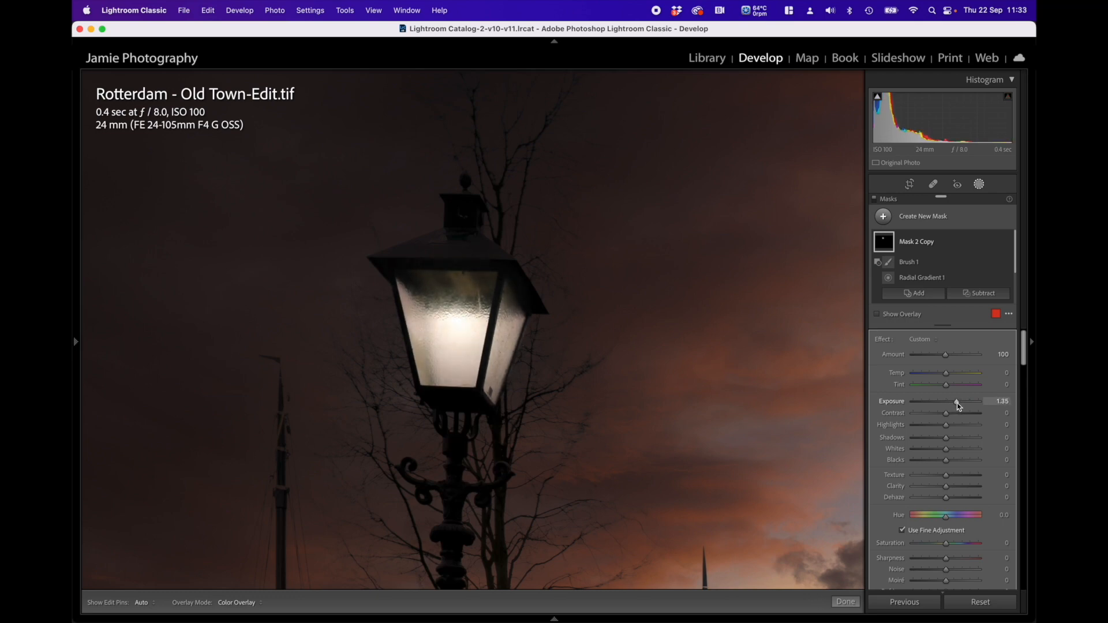
right_click(459, 315)
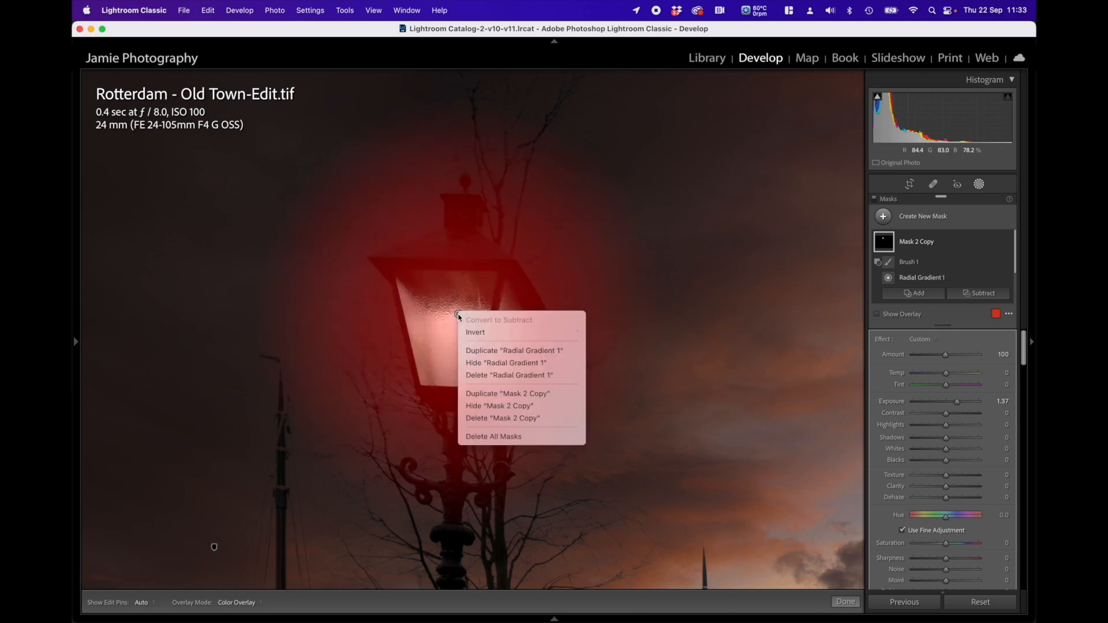
click(459, 315)
right_click(458, 315)
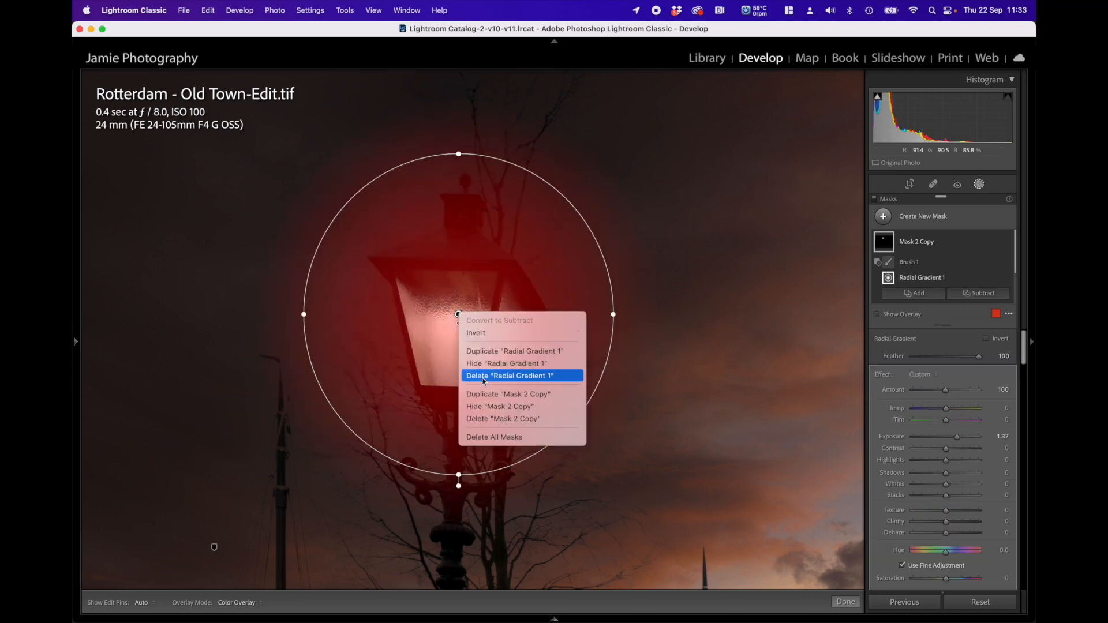
click(505, 393)
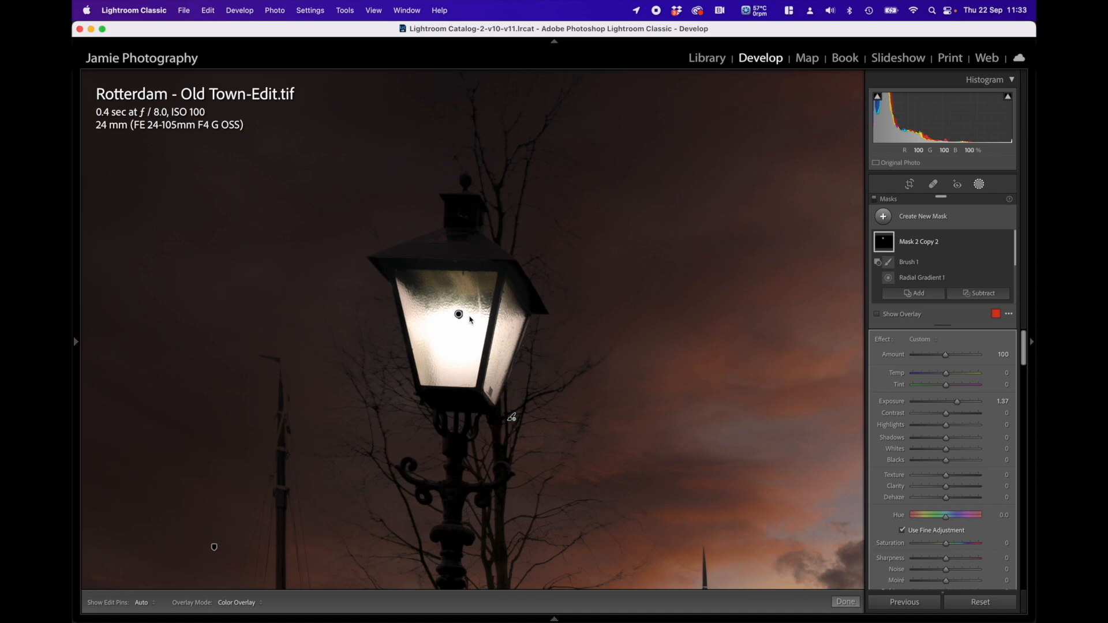
Shrink the duplicated mask's radial gradient to a small upright ellipse inside the lantern's front glass
click(459, 314)
drag(606, 318, 479, 314)
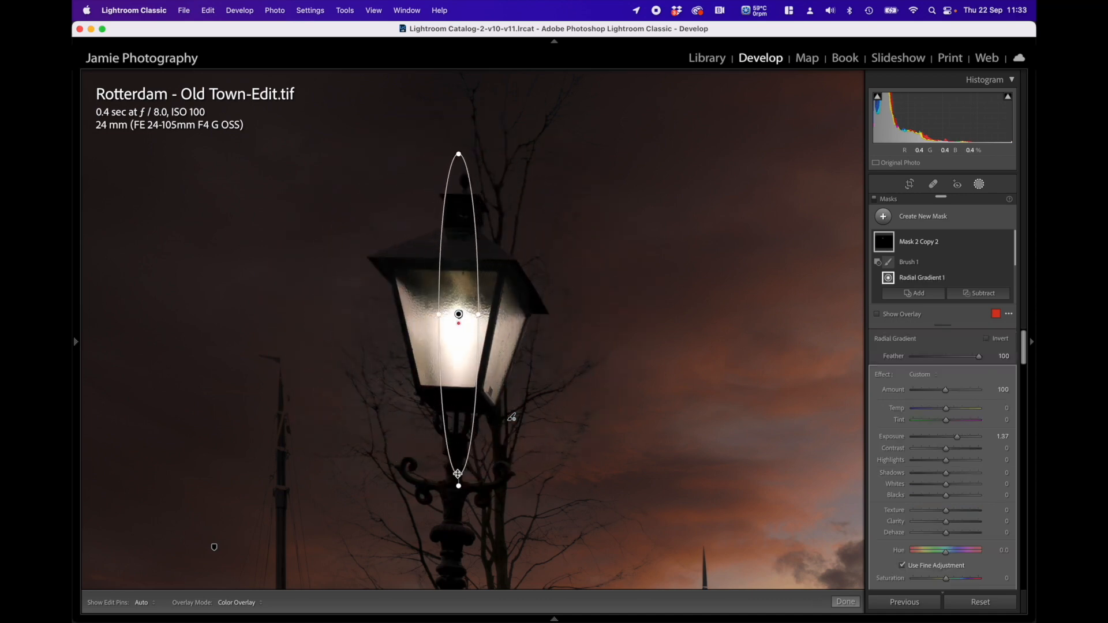
drag(458, 473, 456, 361)
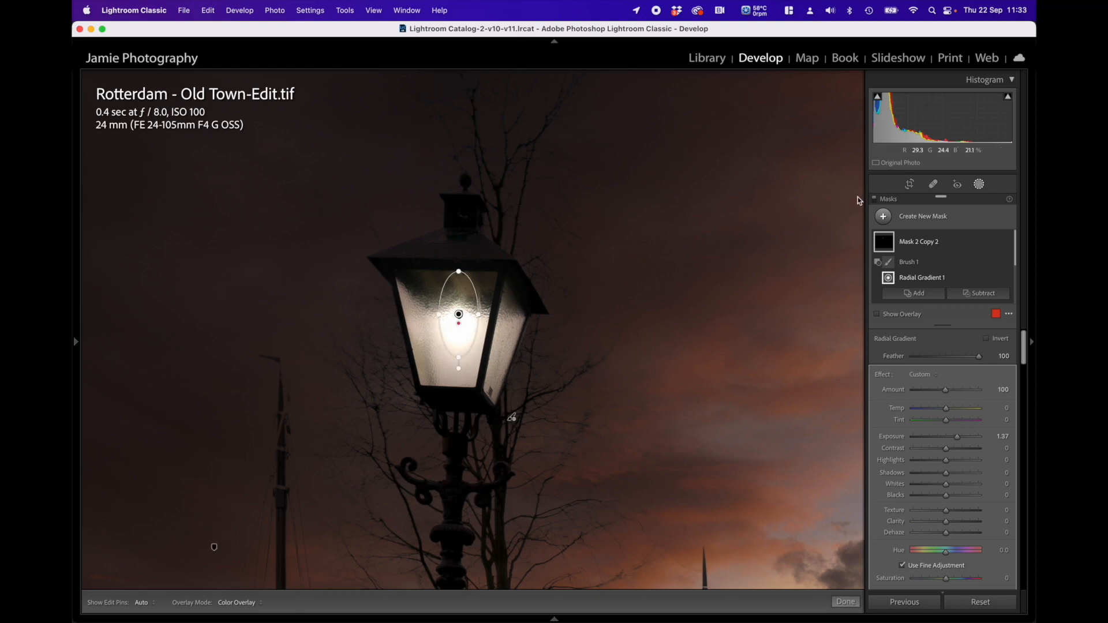
Go through the lantern masks and raise the Exposure of Mask 2 Copy to 2.18
scroll(905, 252, down, 4)
click(886, 269)
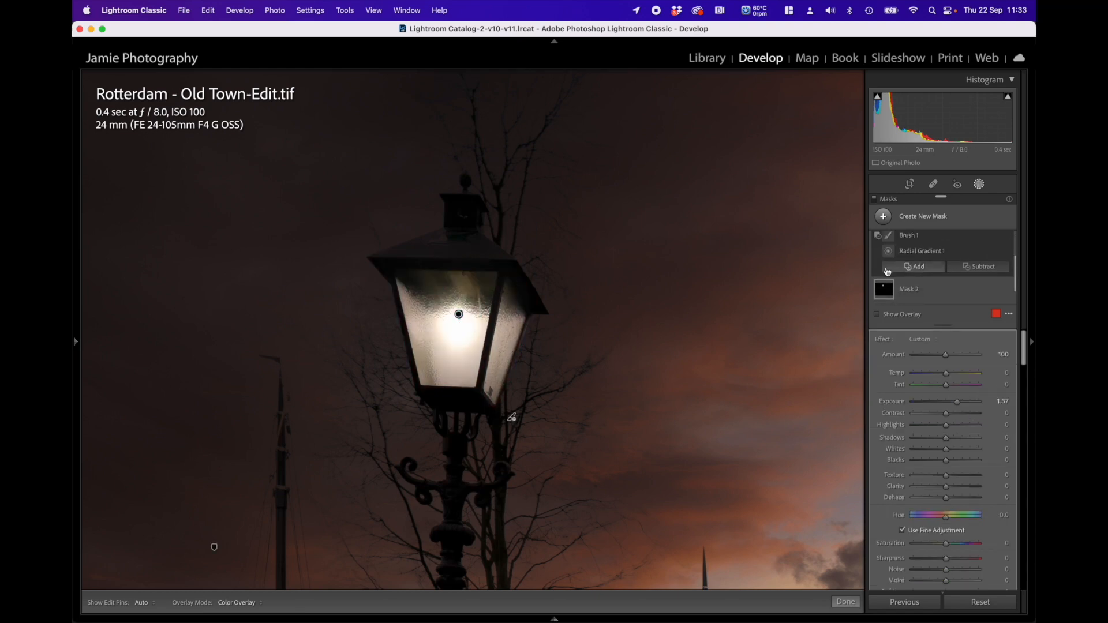
click(887, 290)
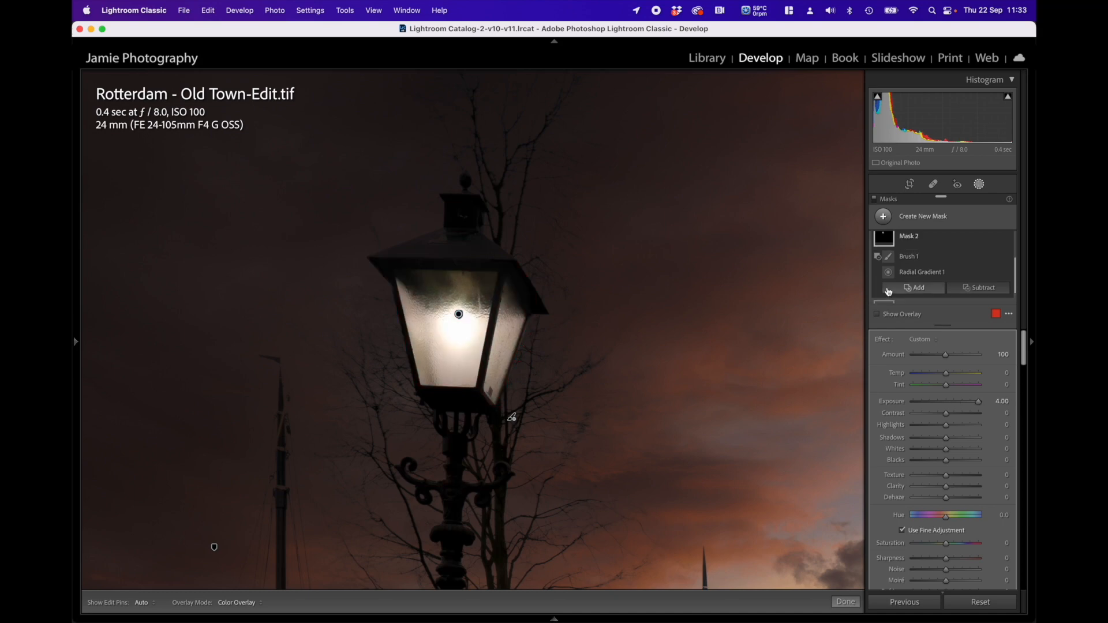
scroll(891, 269, up, 2)
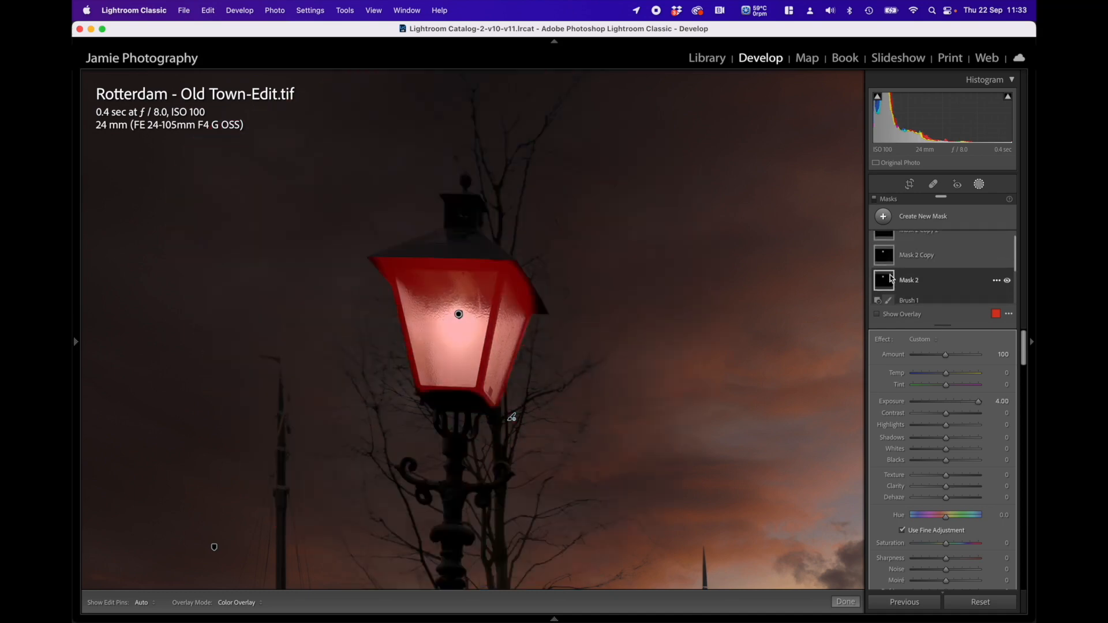
click(890, 275)
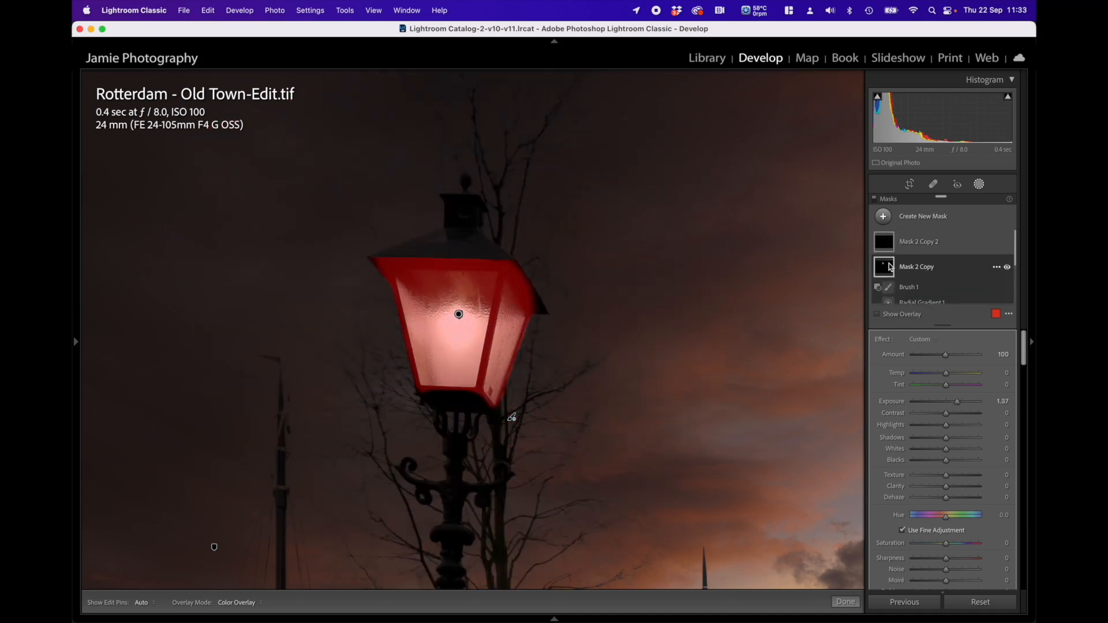
click(887, 247)
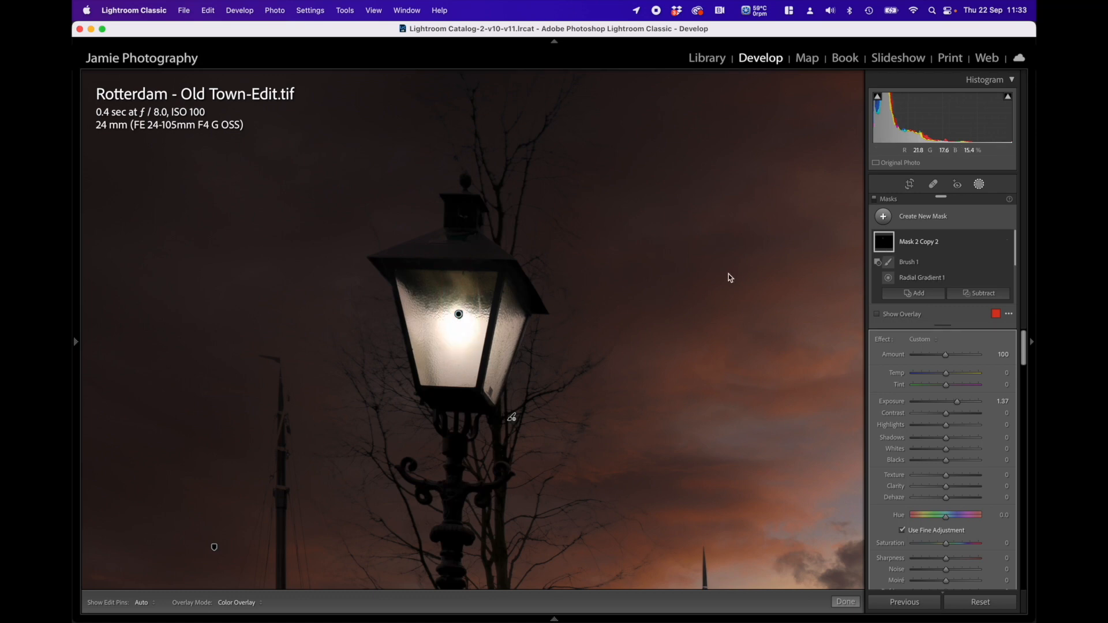
scroll(904, 265, down, 3)
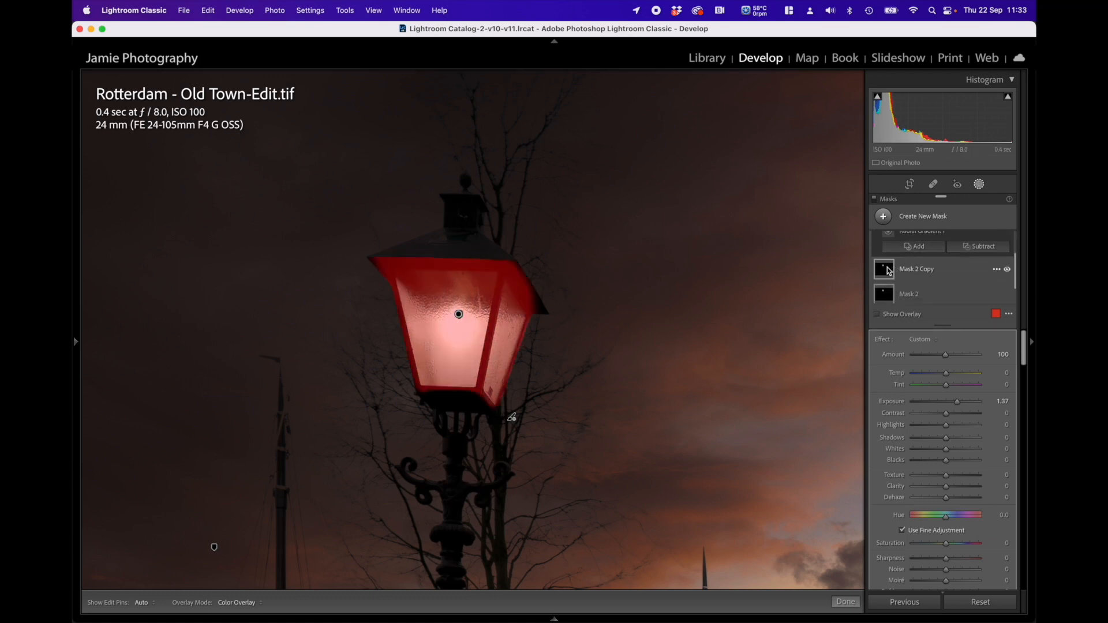
click(892, 271)
drag(958, 401, 966, 404)
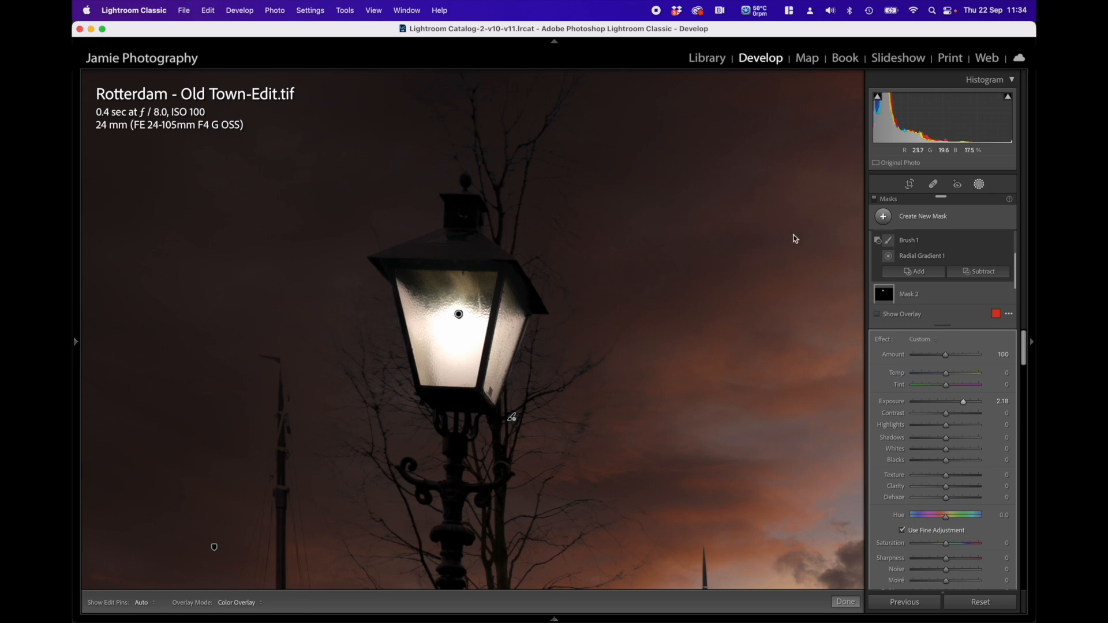
Add a brush to Mask 2 Copy with Size 9, Feather 71 and Flow 45, and paint across the upper front glass
click(936, 271)
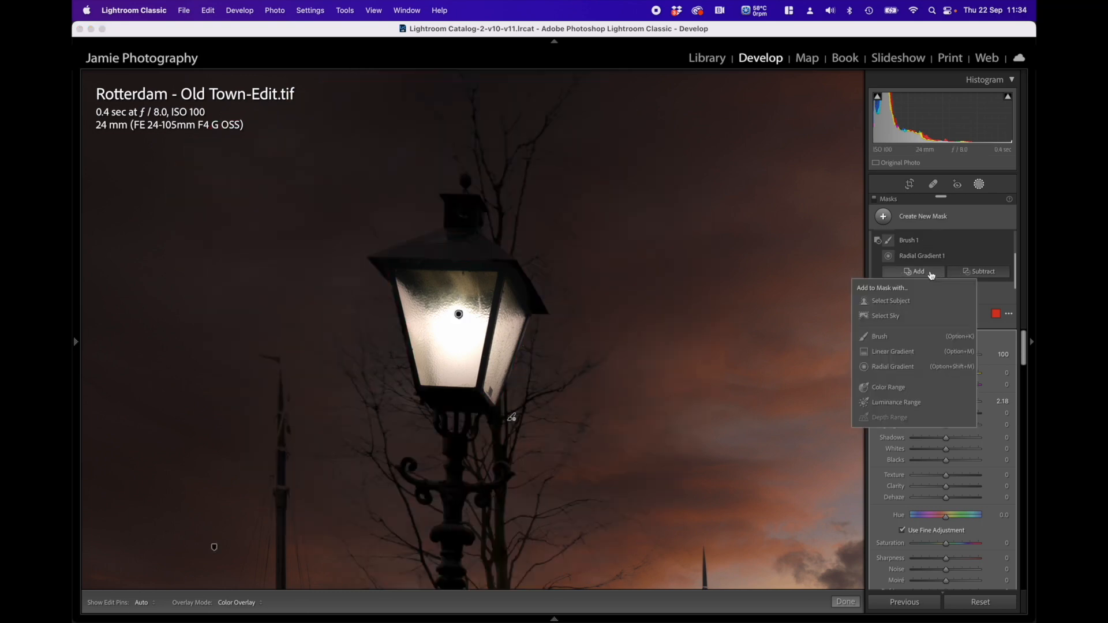
click(923, 337)
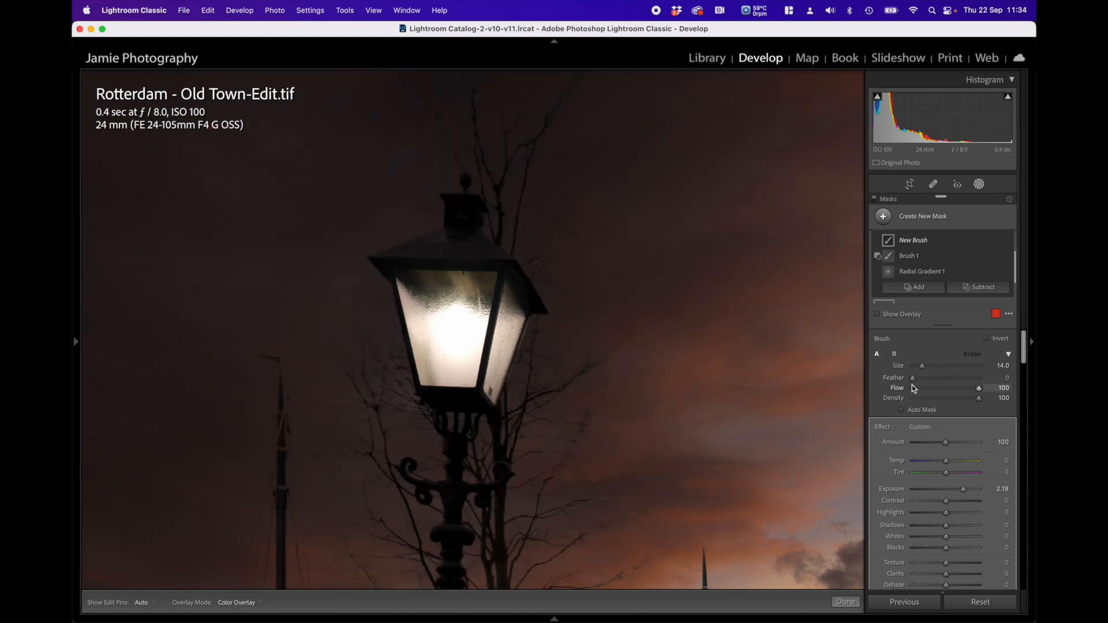
drag(912, 379, 959, 379)
scroll(445, 267, down, 5)
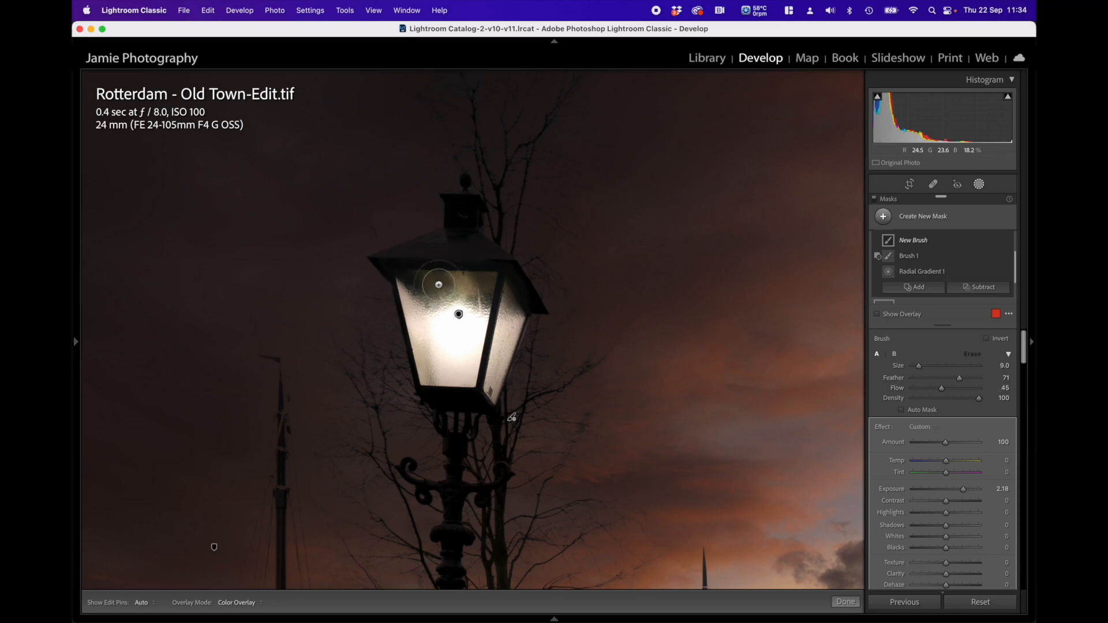
mouse_move(425, 284)
mouse_down()
mouse_move(490, 291)
mouse_move(417, 287)
mouse_move(491, 289)
mouse_move(441, 284)
mouse_move(488, 292)
mouse_up()
Increase the brush Flow to 73 and set the Exposure of Mask 2 Copy to 2.33
drag(941, 388, 961, 389)
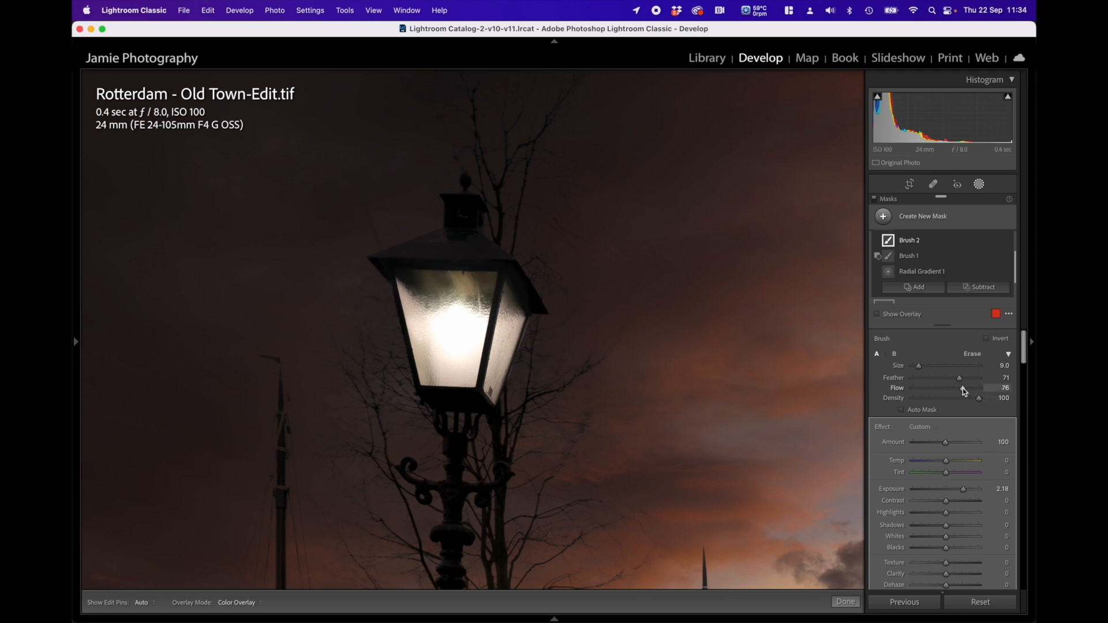
key(h)
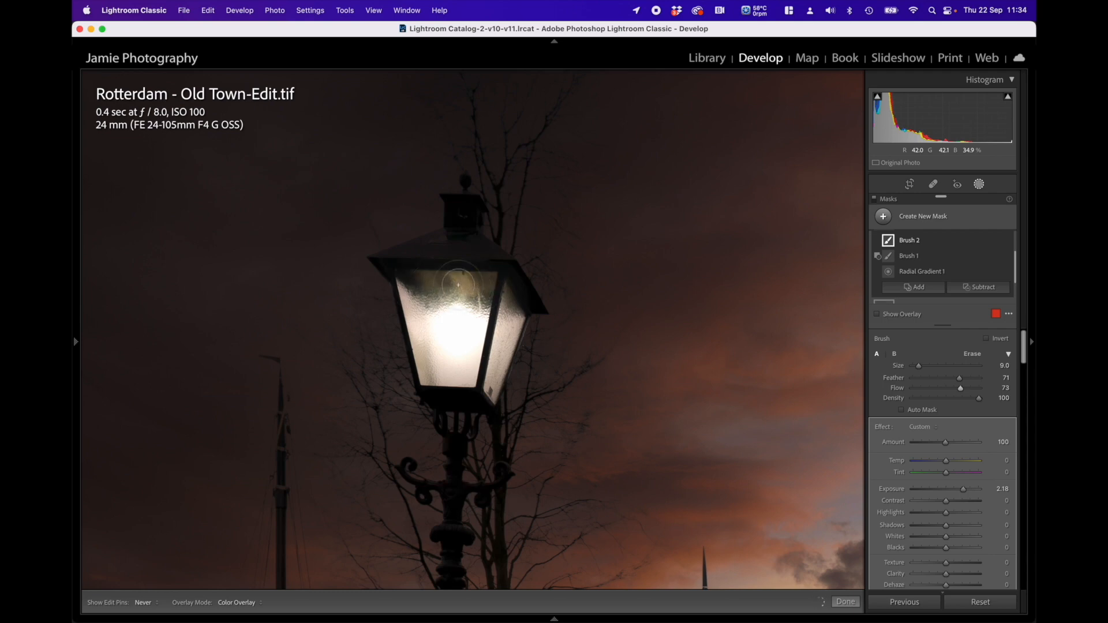
key(h)
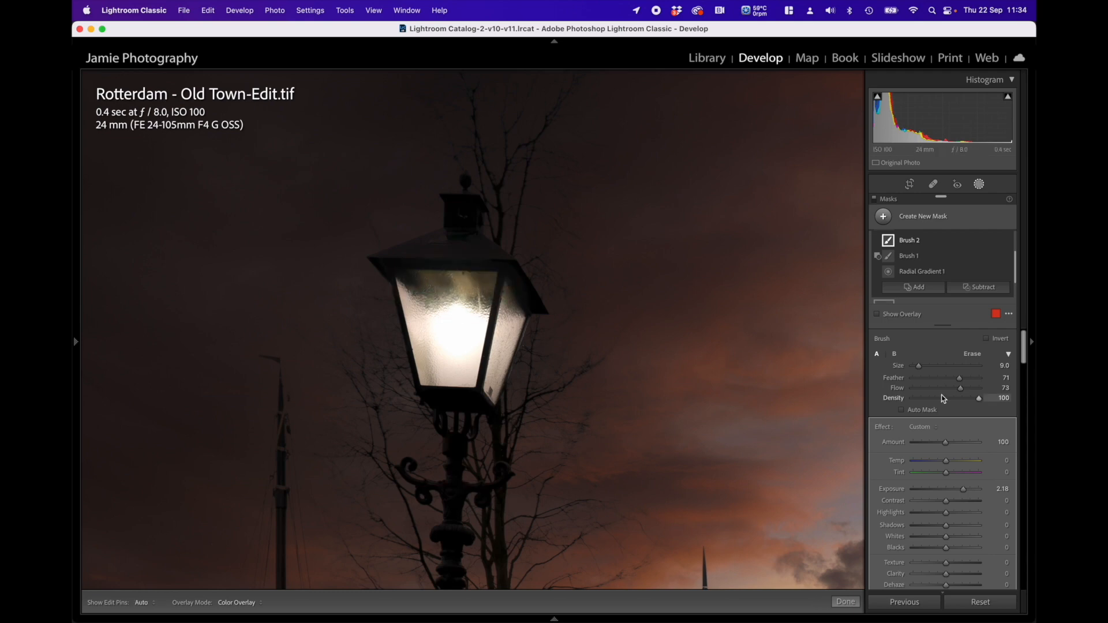
drag(965, 489, 964, 489)
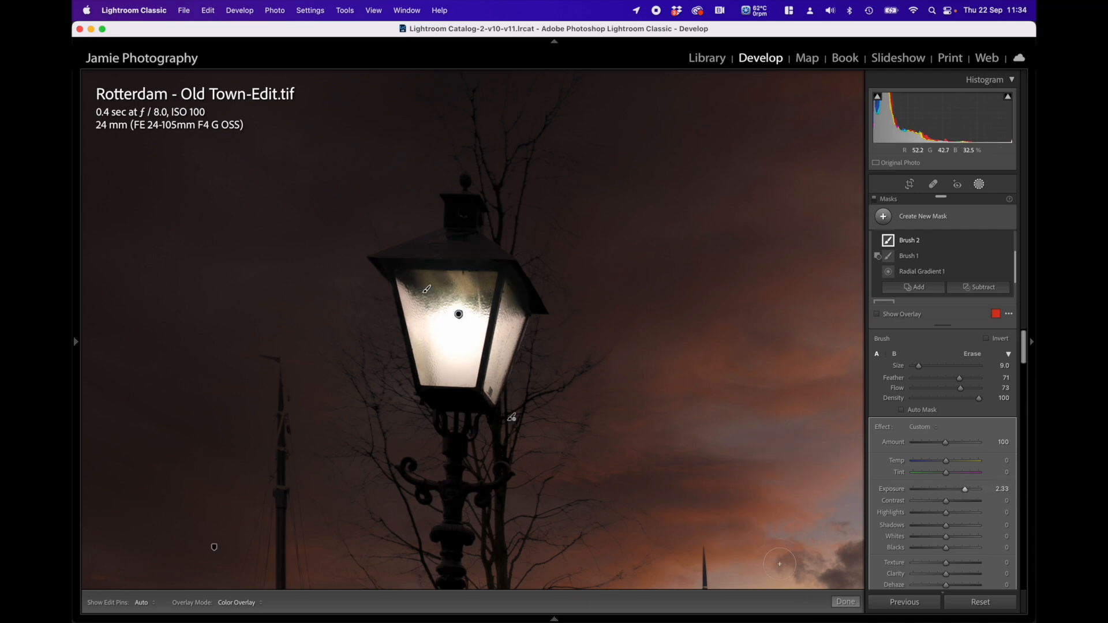
click(845, 603)
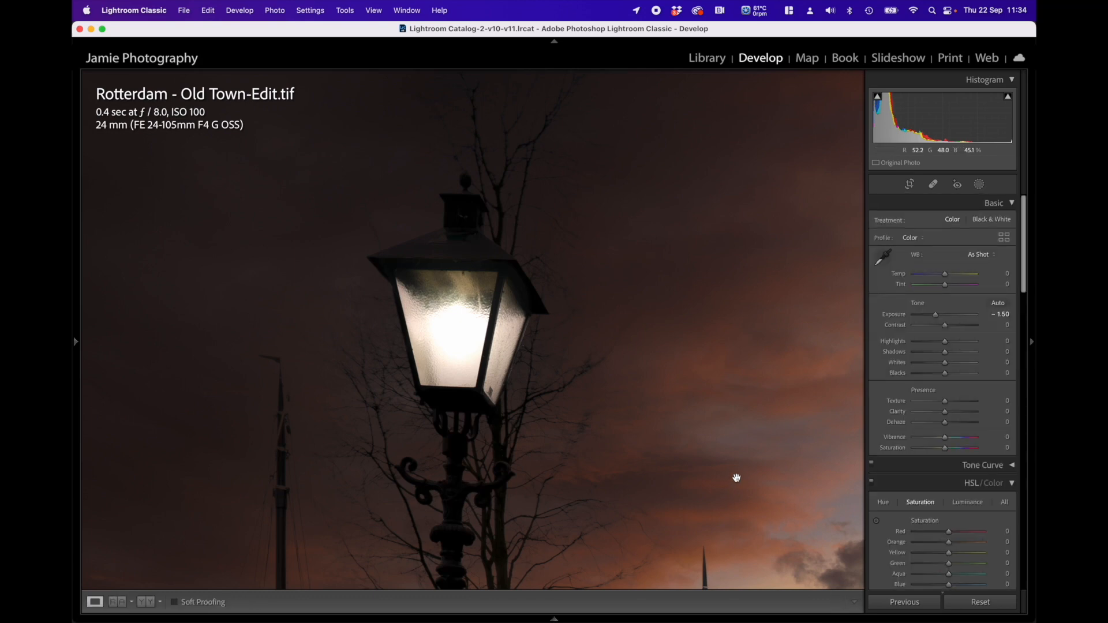
Raise the Exposure of Mask 2 Copy 2 to 4.00 and fine-tune its radial gradient's position in the lantern
click(520, 388)
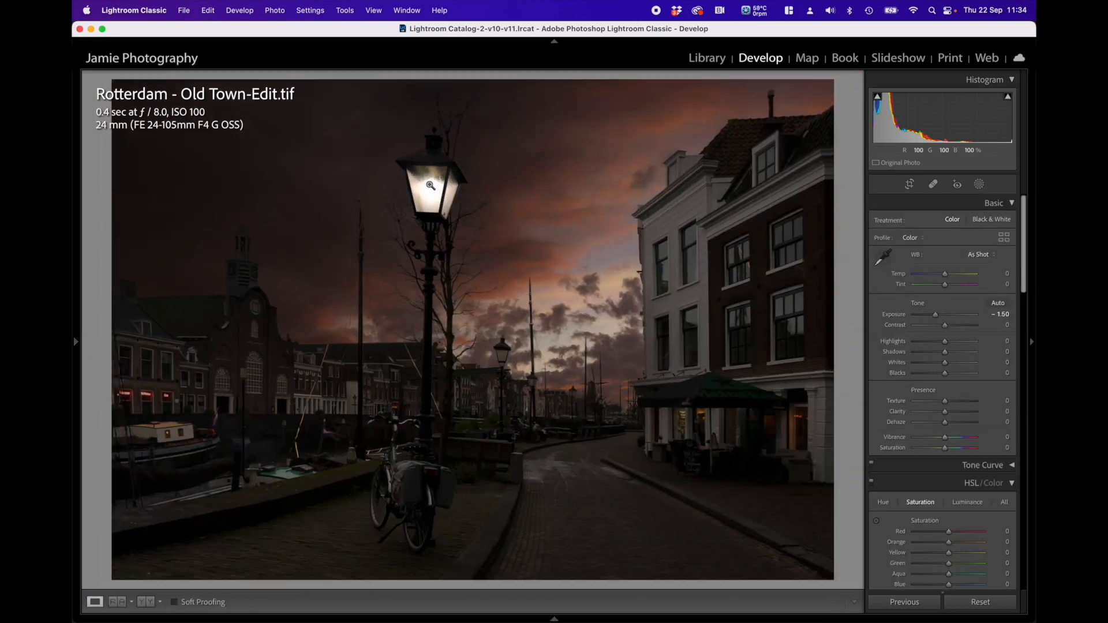
click(979, 184)
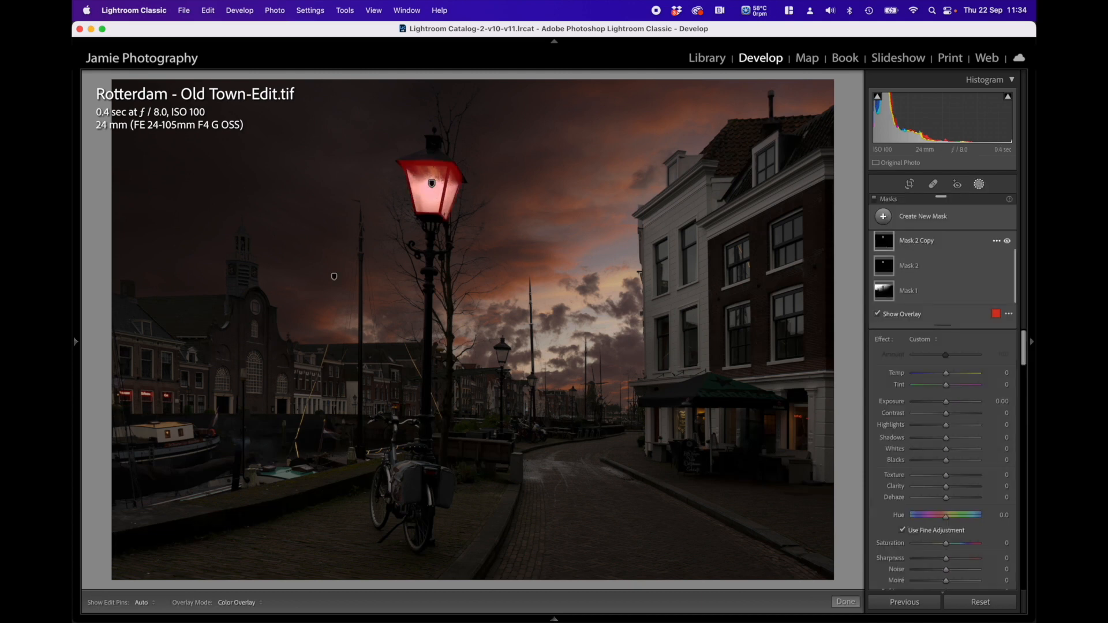
click(883, 245)
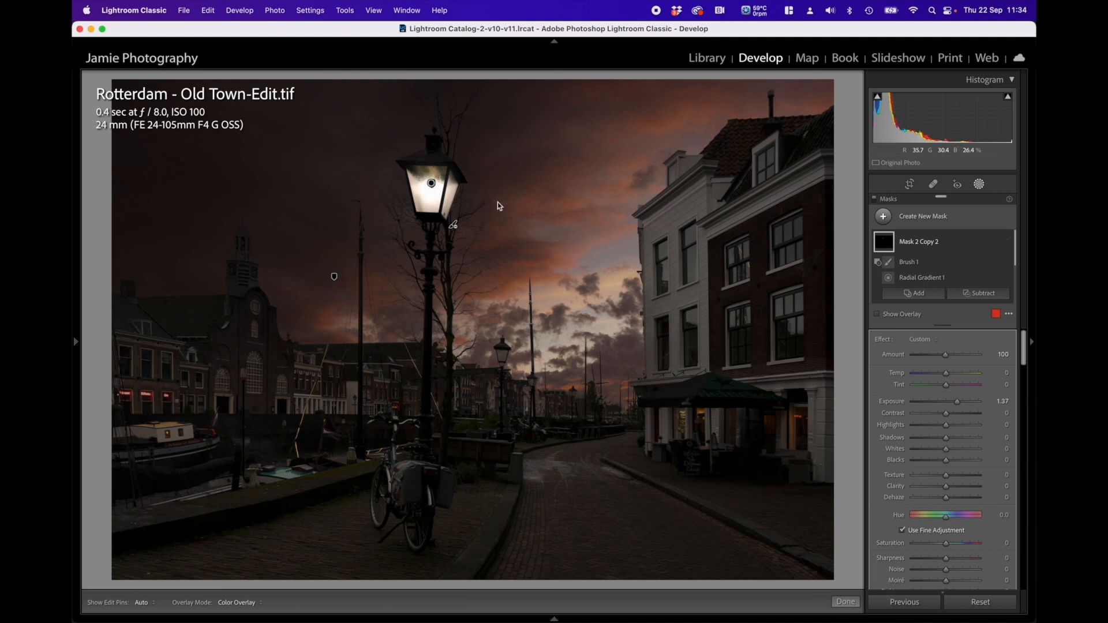
click(431, 183)
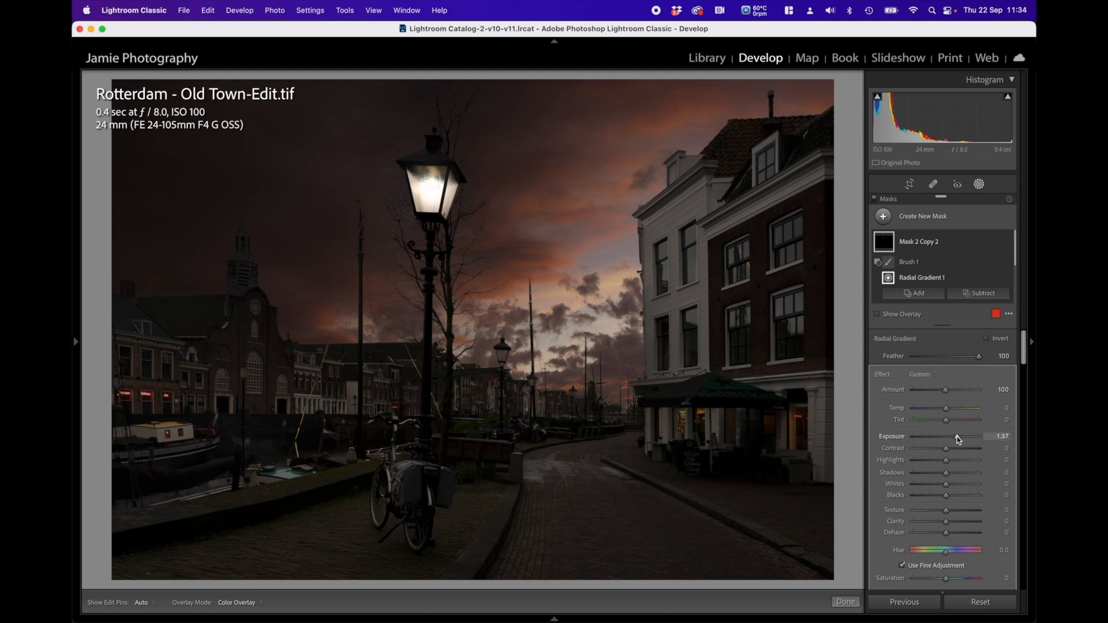
drag(957, 439, 976, 440)
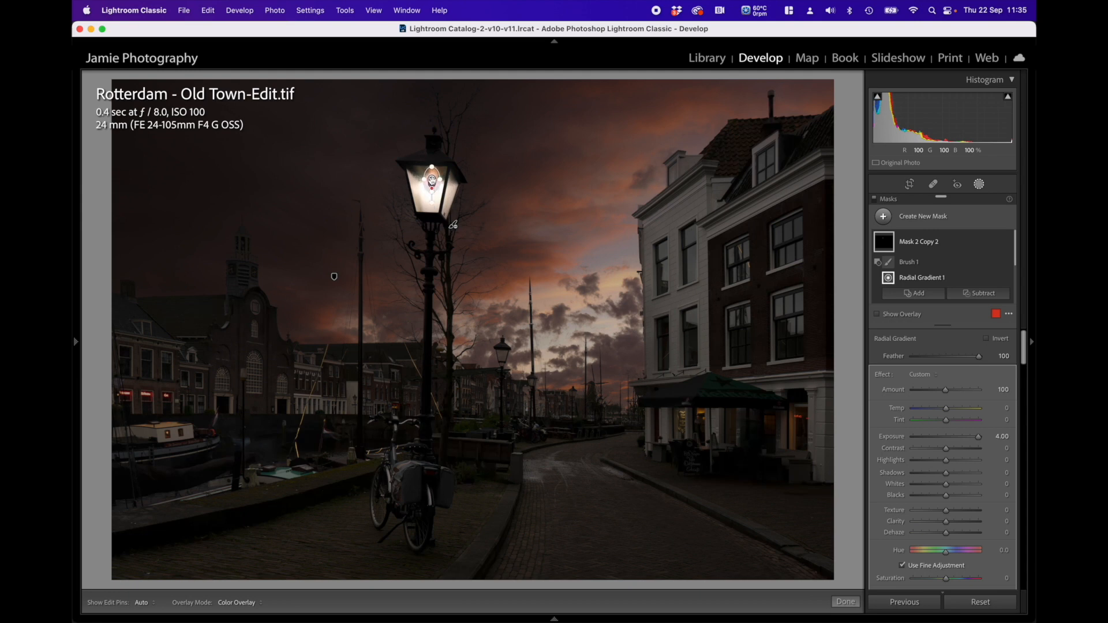
drag(432, 181, 432, 182)
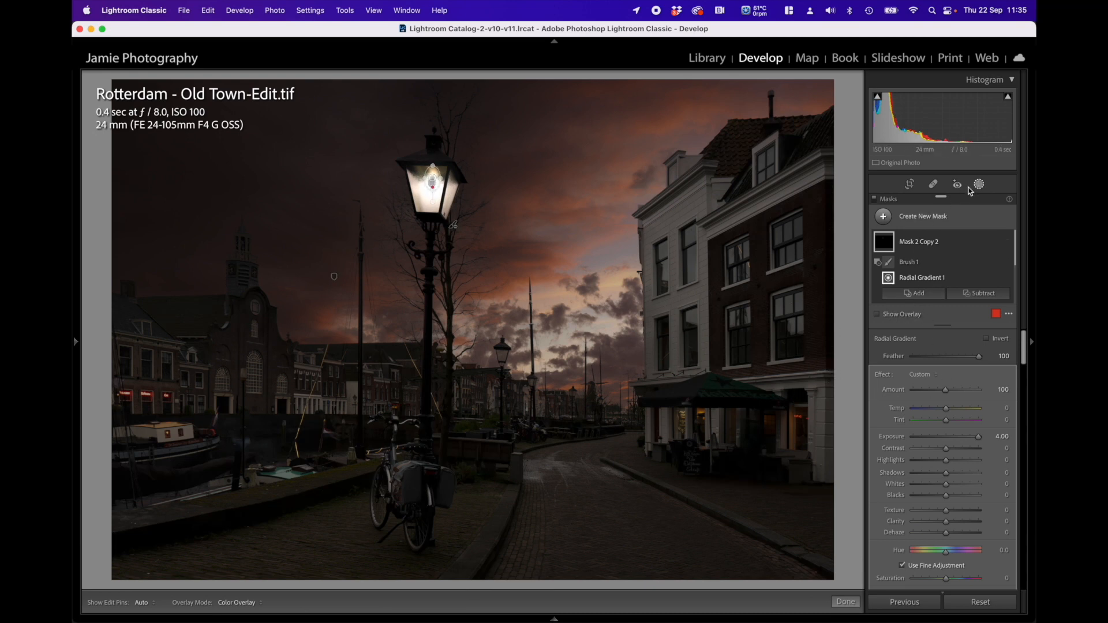
Create a new radial gradient mask as a wide, slightly tilted ellipse over the street and bicycle below the lamp
click(917, 217)
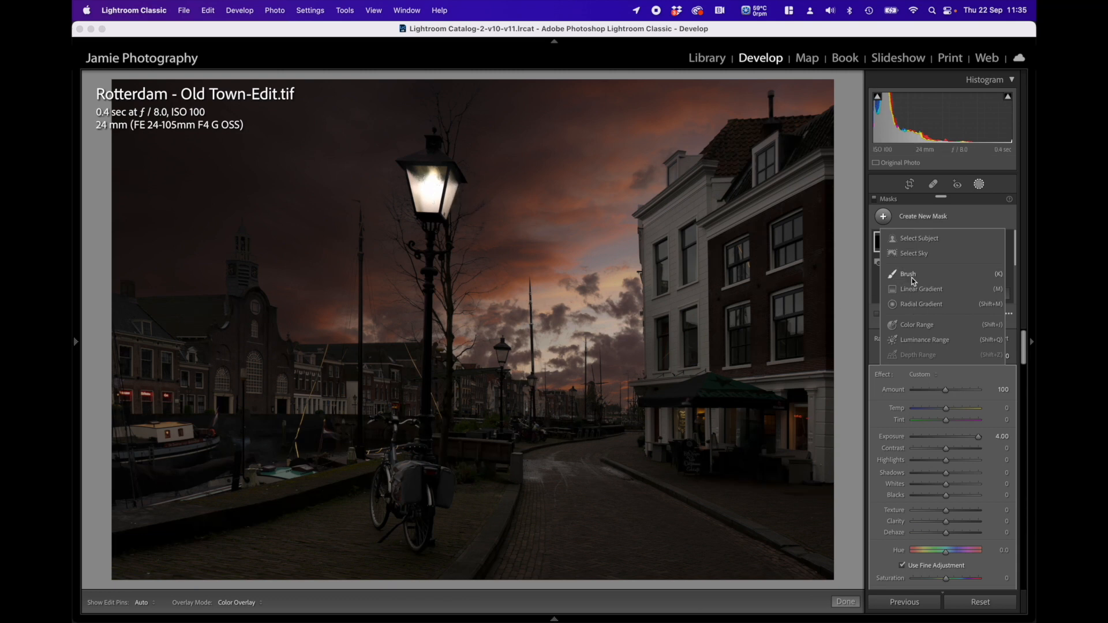
click(913, 305)
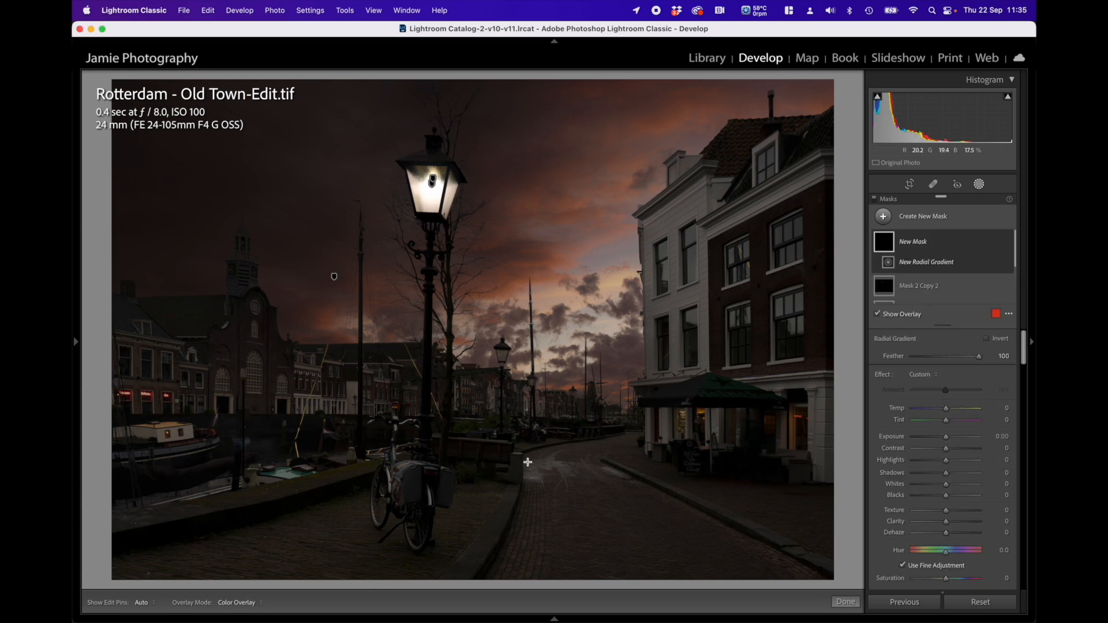
drag(388, 487, 803, 554)
drag(388, 486, 423, 528)
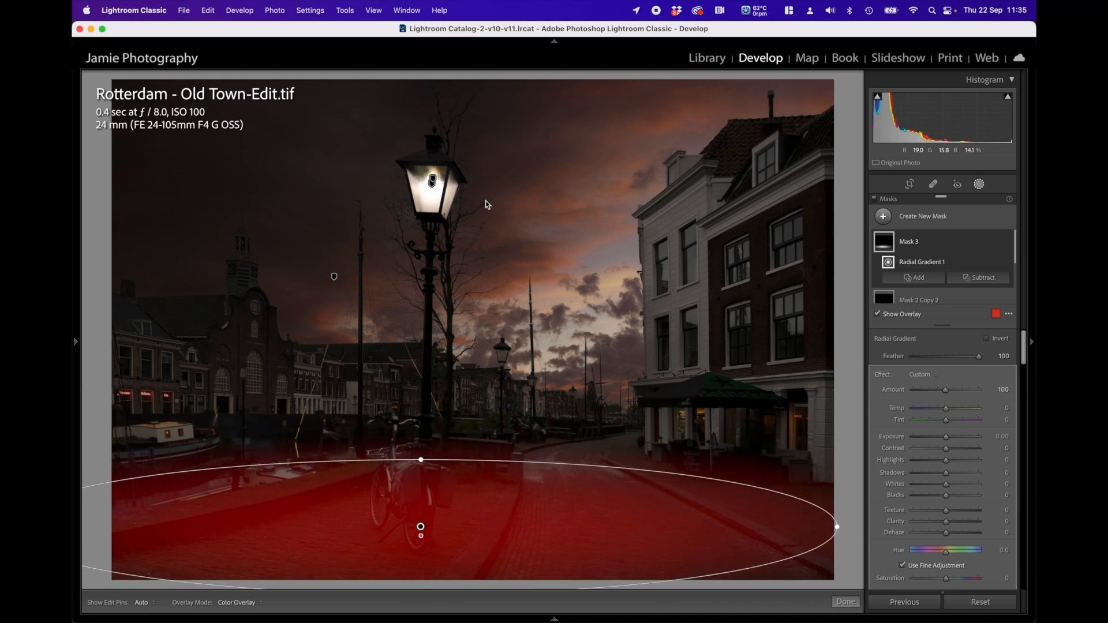
mouse_move(423, 537)
mouse_down()
mouse_move(422, 577)
mouse_move(423, 537)
mouse_up()
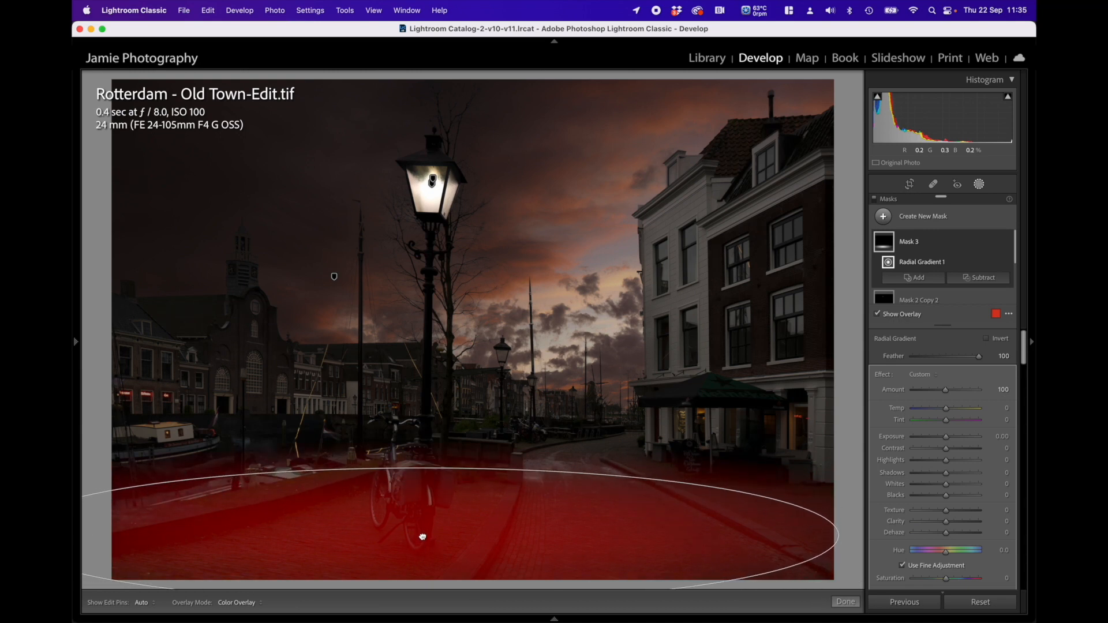
drag(845, 538, 846, 555)
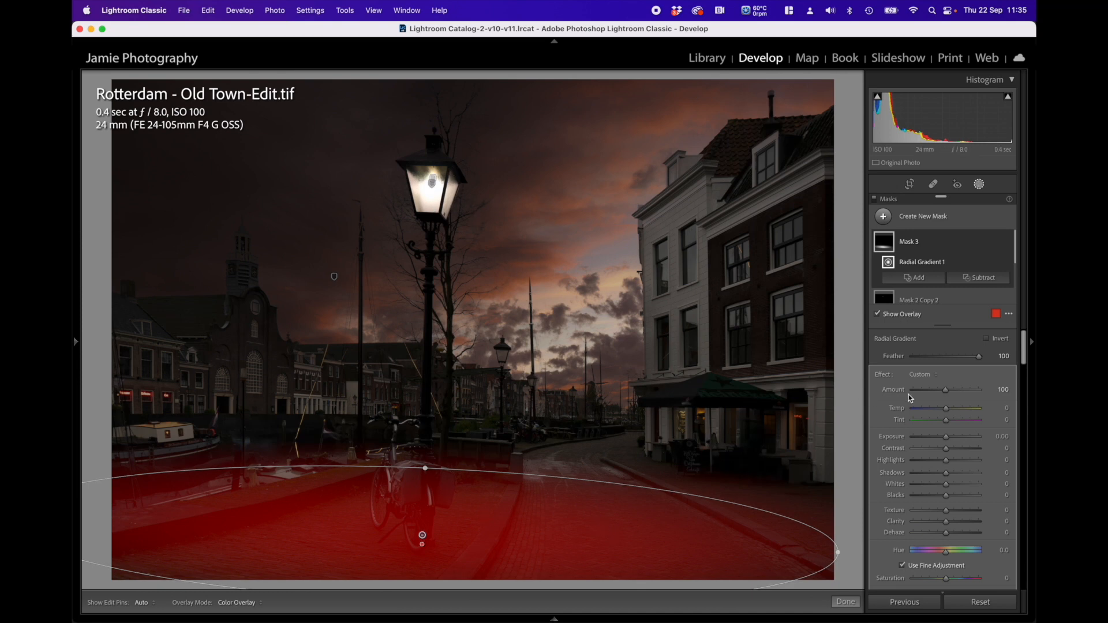
Brighten and warm the street mask with Exposure 3.10, Temp 17 and Tint 20, and shift its gradient slightly lower
drag(946, 437, 971, 439)
key(o)
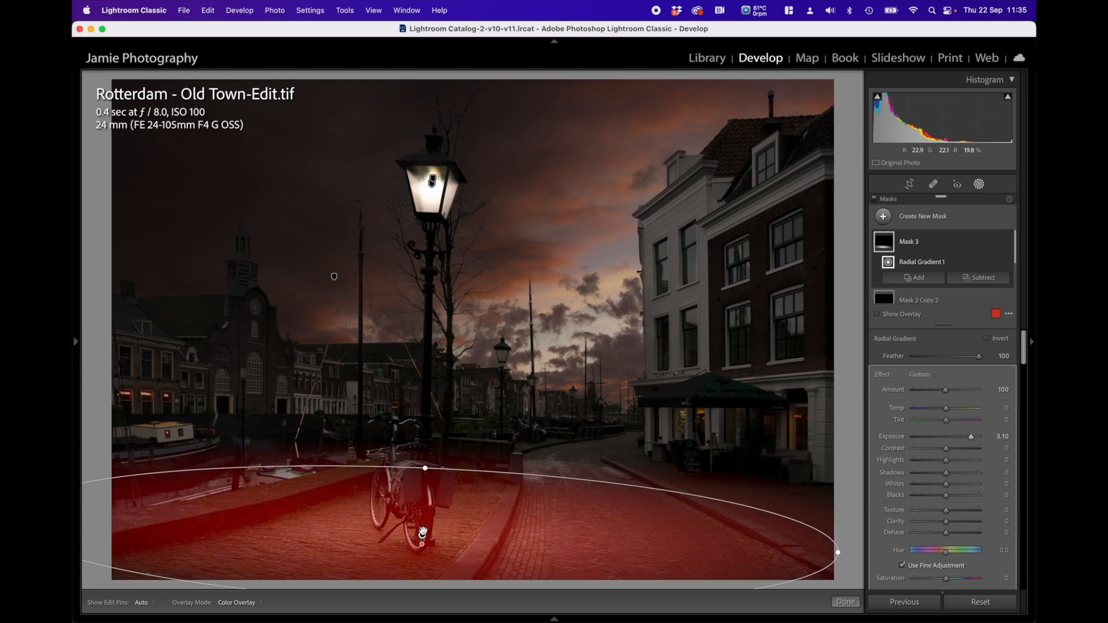
drag(423, 535, 428, 546)
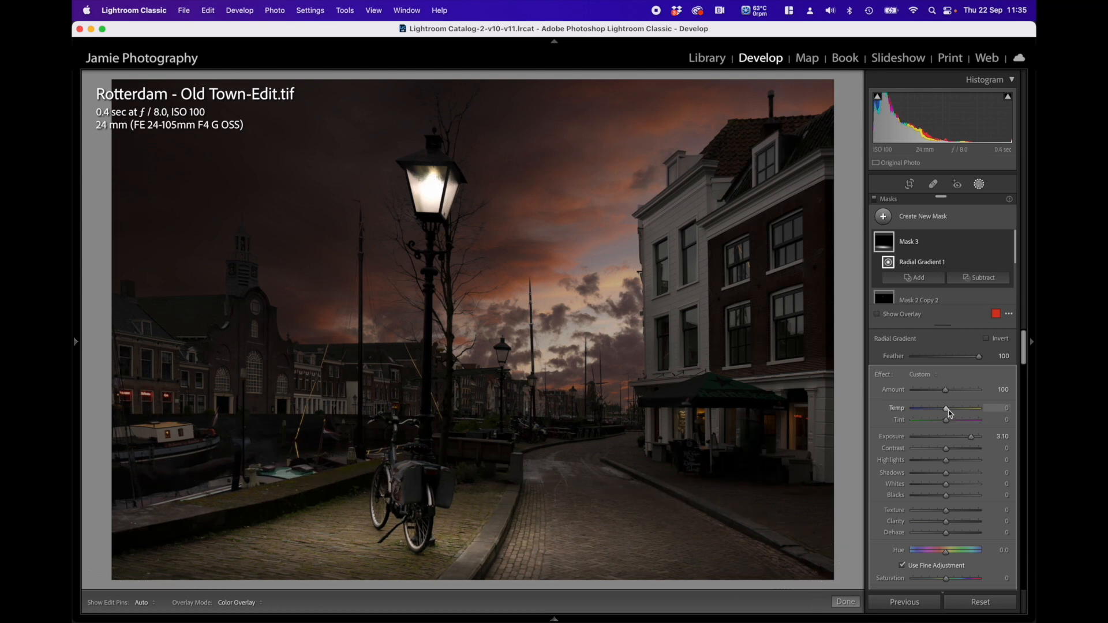
drag(954, 410, 952, 422)
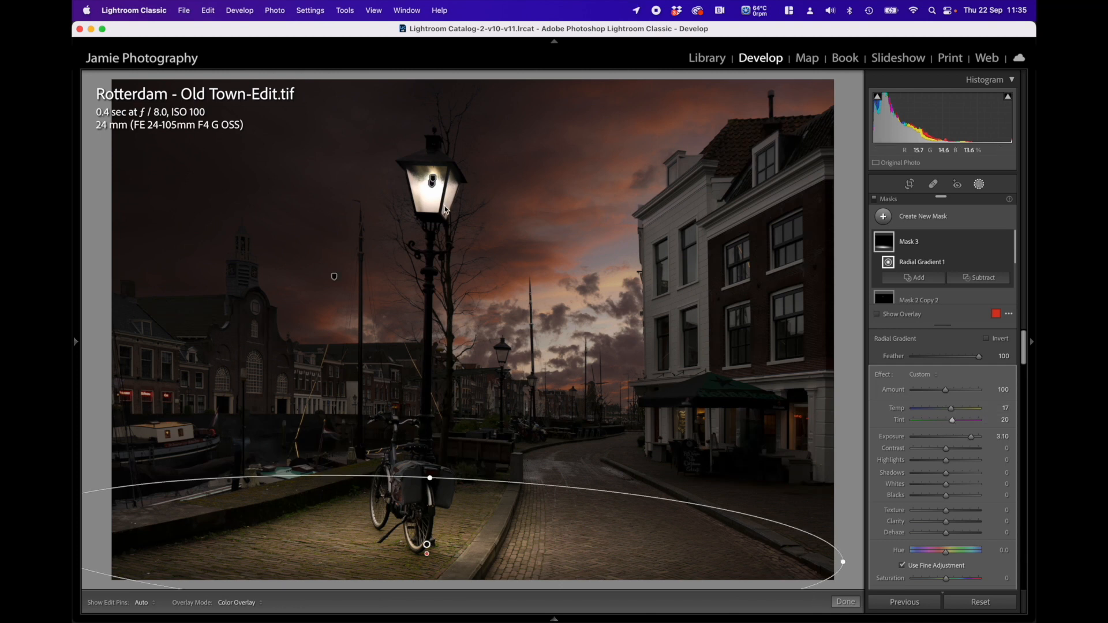
Warm the lantern glow of Mask 2 Copy with Temp 27 and Tint 17
mouse_move(434, 185)
scroll(902, 257, down, 2)
click(890, 292)
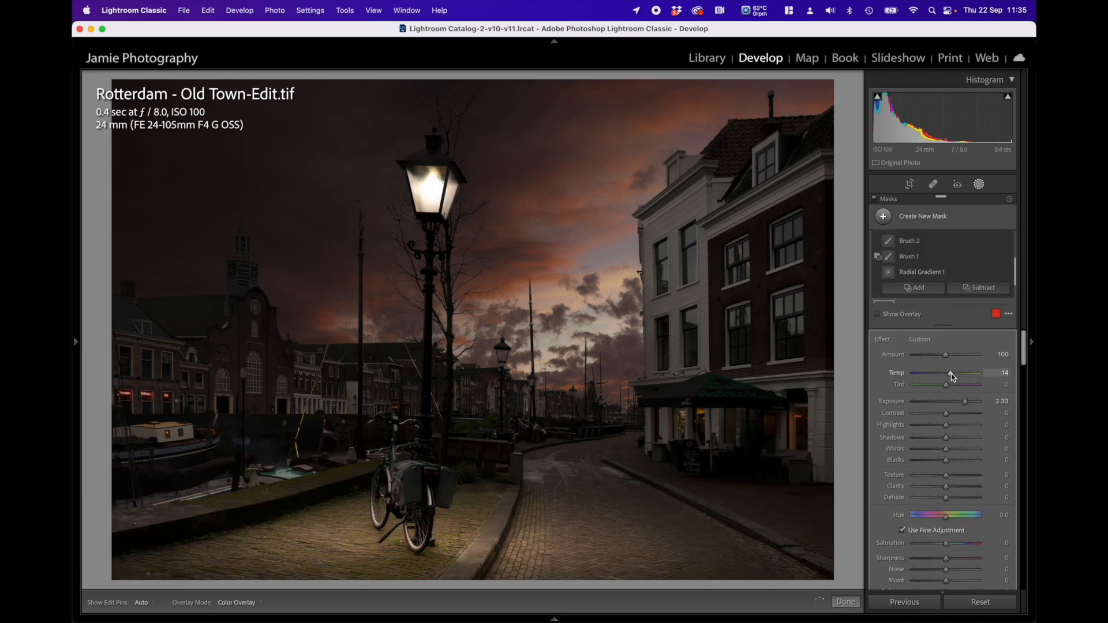
drag(955, 374, 947, 384)
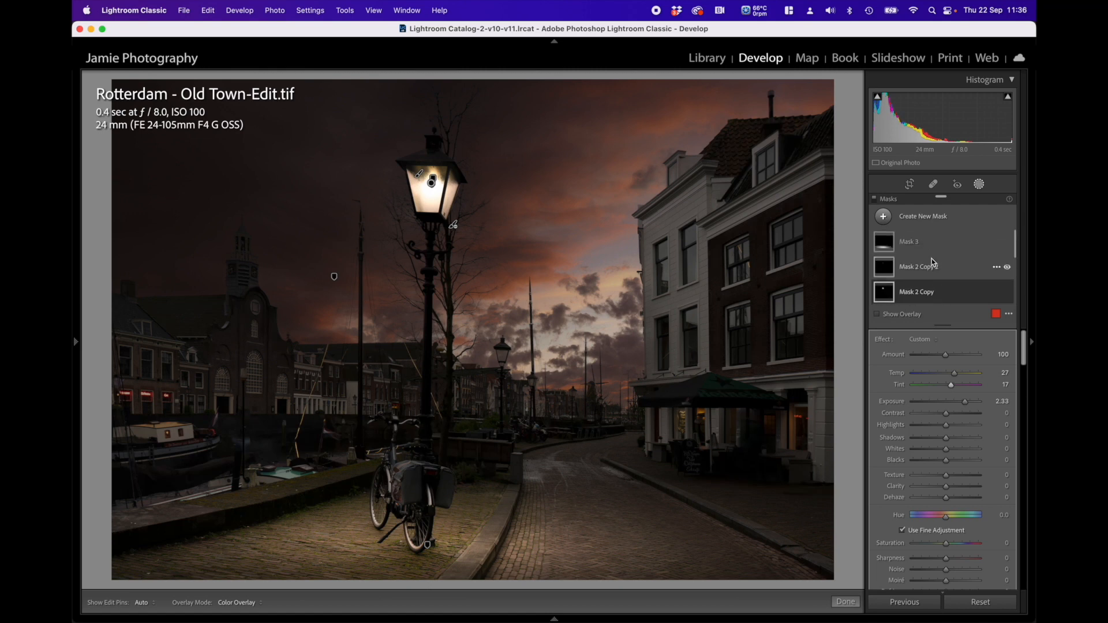
Add a brush of size 6 to street mask Mask 3 and paint light onto the back of the bicycle
scroll(930, 263, up, 3)
click(910, 243)
click(934, 278)
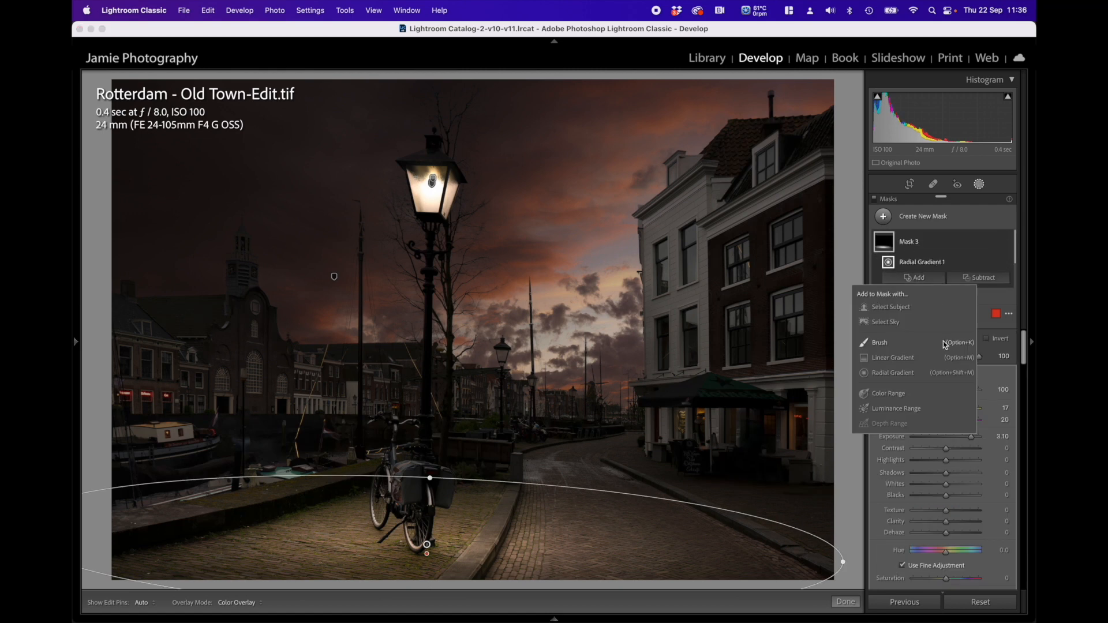
click(875, 345)
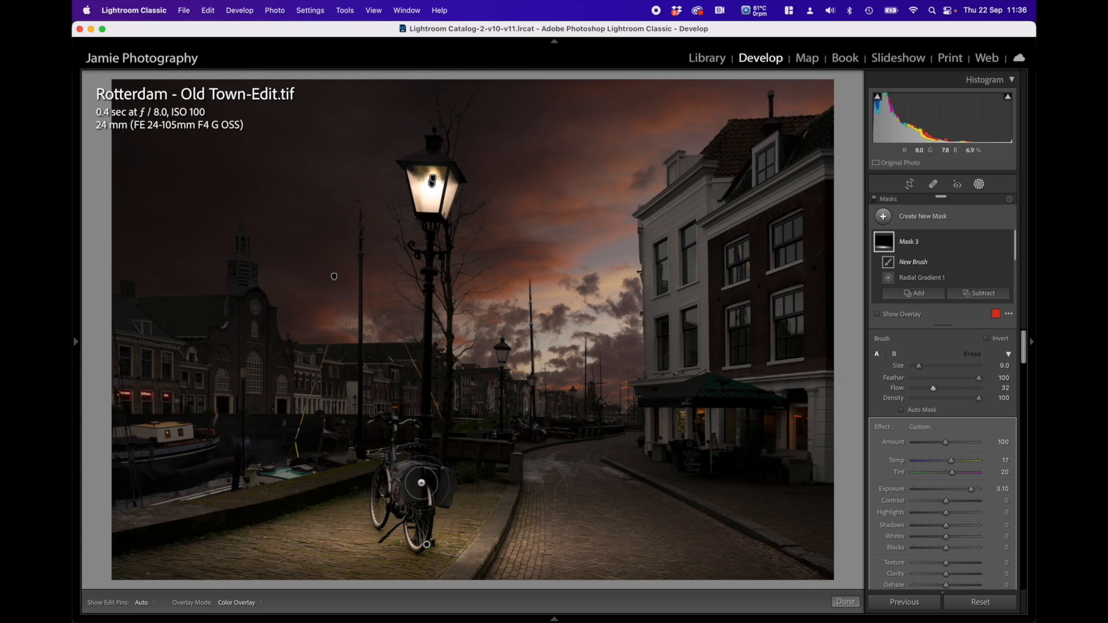
key(bracketleft)
key(bracketleft)
key(bracketleft)
drag(408, 464, 398, 484)
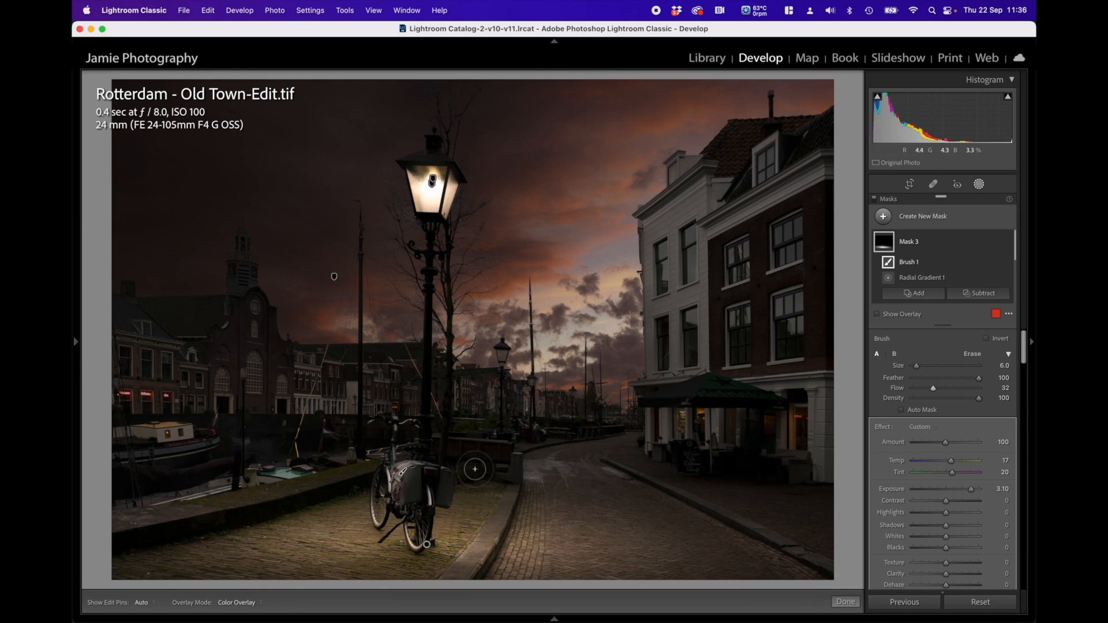
Zoom in to 100% and examine the background from the church to the street café for other unlit lamps
mouse_move(76, 341)
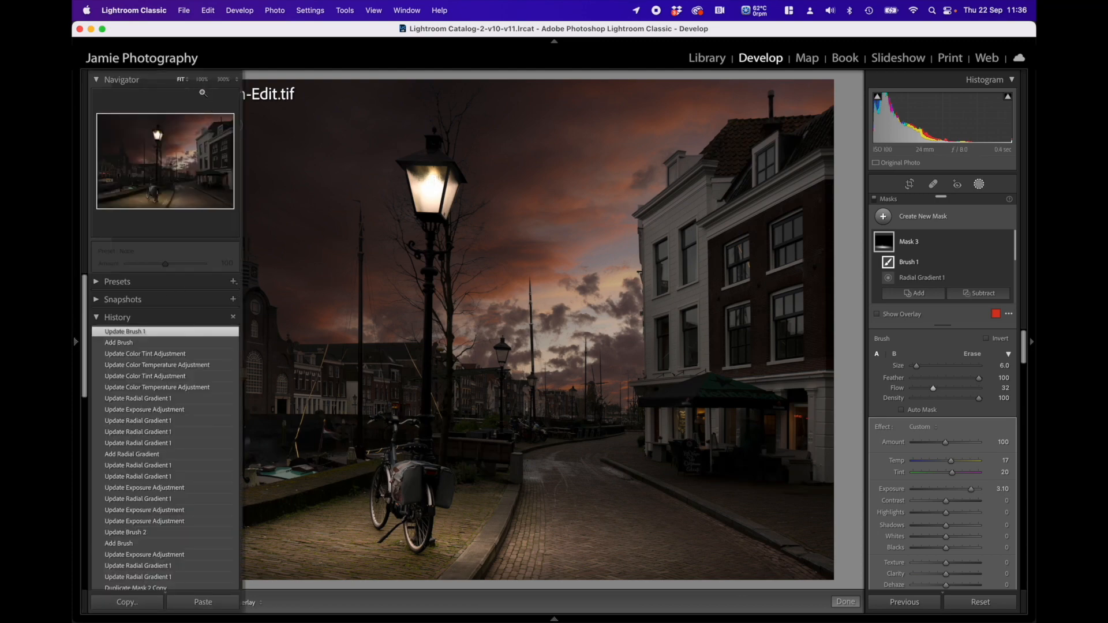
click(202, 81)
drag(624, 531, 380, 185)
drag(420, 369, 550, 309)
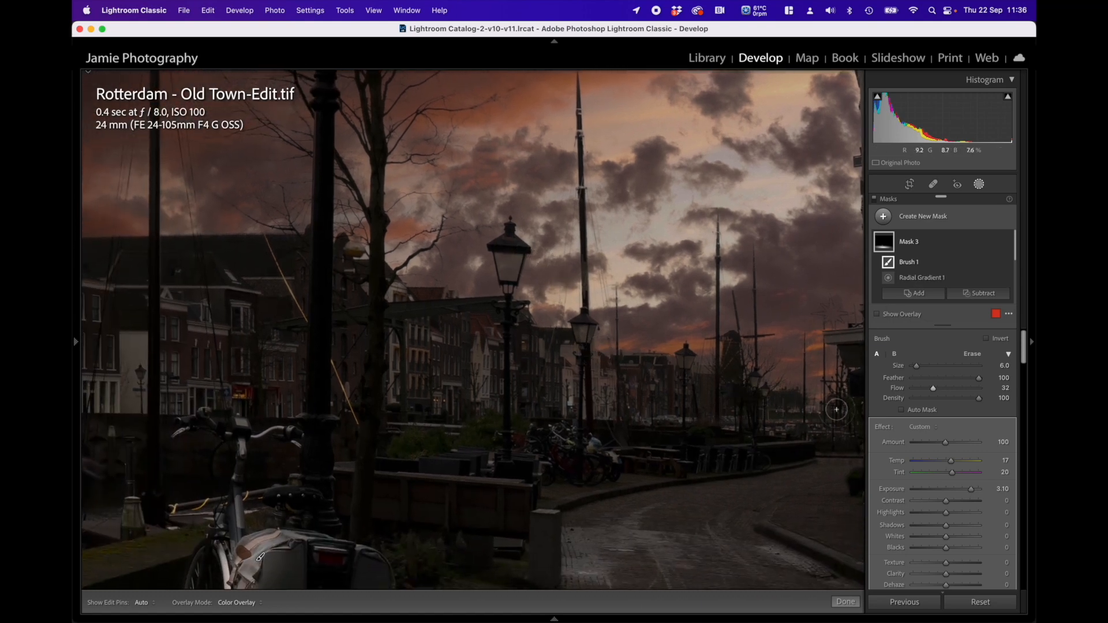
key(space)
drag(150, 379, 631, 432)
drag(348, 386, 641, 378)
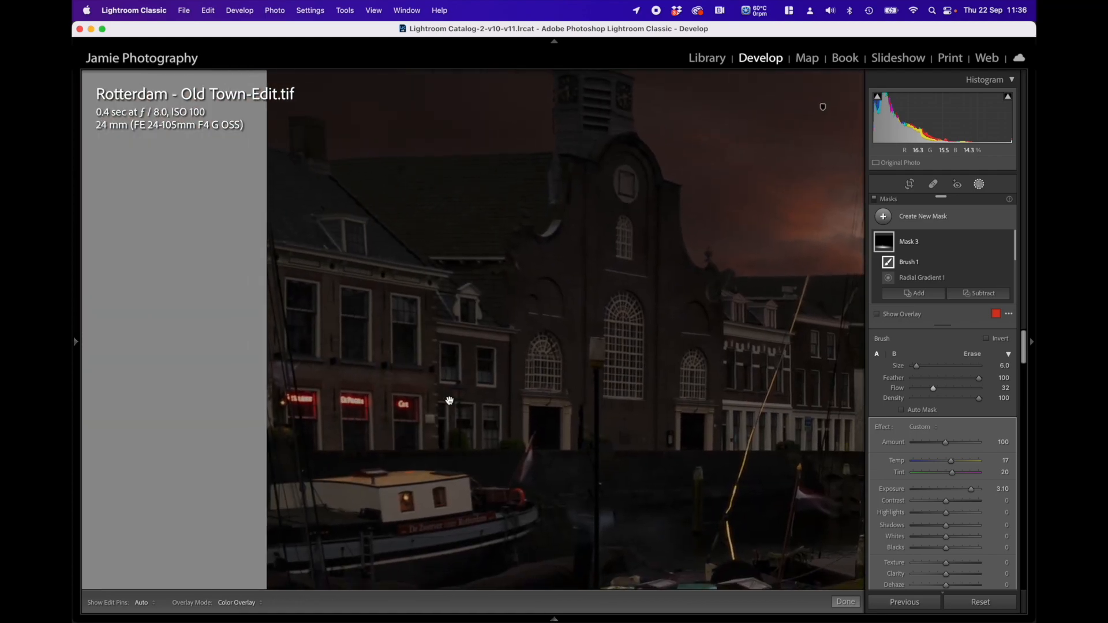
drag(694, 430, 299, 378)
drag(472, 369, 342, 370)
drag(554, 395, 296, 381)
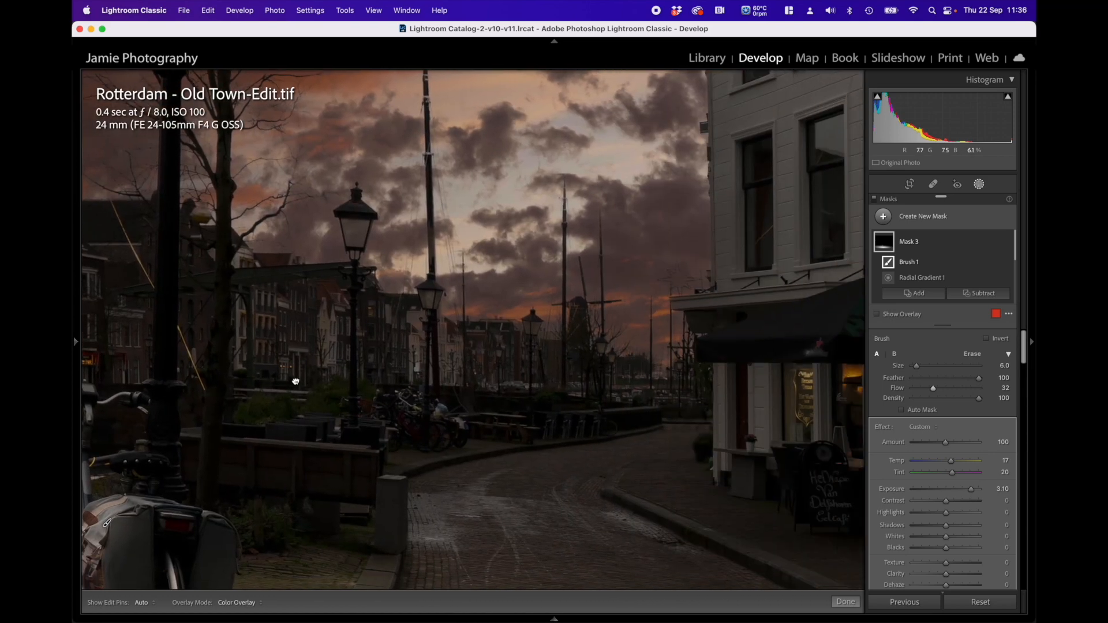
drag(439, 337, 596, 359)
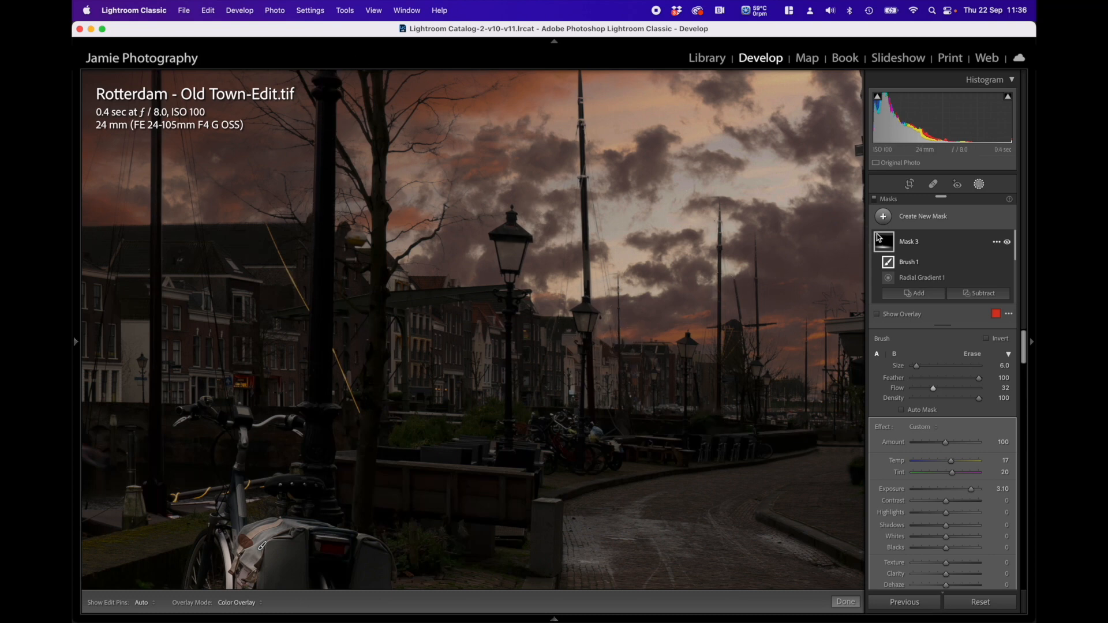
Create a radial gradient mask around the second street lamp's lantern and set its Exposure to 3.22
mouse_move(892, 248)
click(917, 222)
click(930, 303)
drag(511, 250, 560, 300)
drag(946, 436, 972, 436)
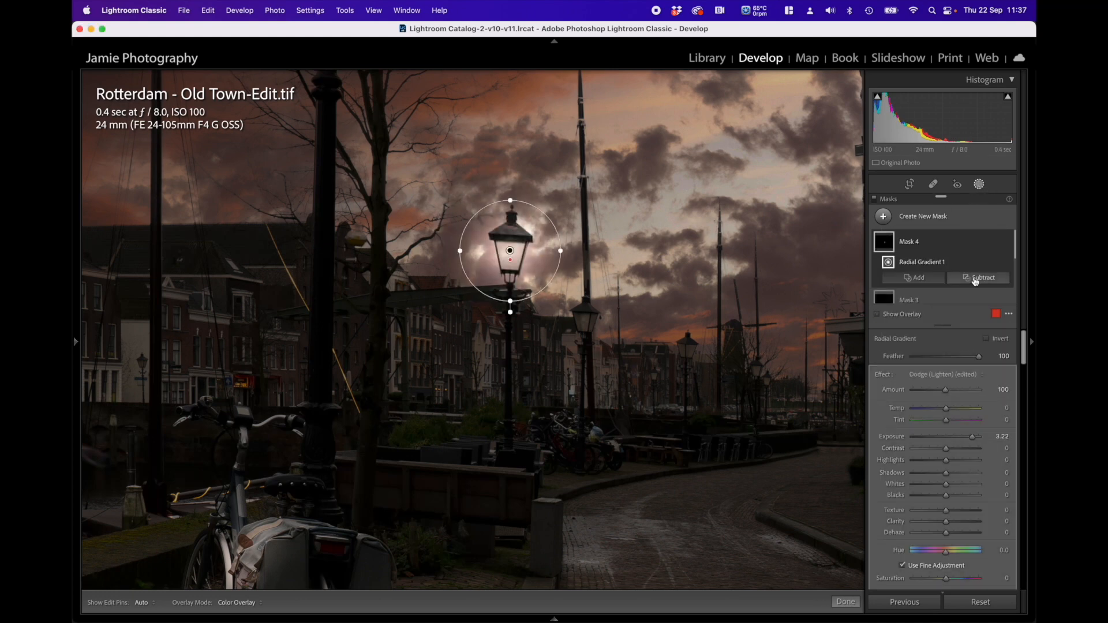
Subtract the spill outside the lantern glass from Mask 4 with a brush and set its Temp to 28
click(976, 279)
click(981, 329)
mouse_move(530, 276)
mouse_down()
mouse_move(539, 241)
mouse_move(511, 230)
mouse_move(490, 274)
mouse_move(523, 283)
mouse_up()
scroll(543, 243, up, 5)
mouse_move(546, 231)
mouse_down()
mouse_move(453, 254)
mouse_move(565, 259)
mouse_up()
drag(945, 462, 956, 461)
Duplicate Mask 4 and shrink the copy's radial gradient into a small glow at the centre of the lantern
right_click(923, 242)
click(958, 261)
click(922, 278)
drag(540, 249, 519, 248)
drag(510, 295, 510, 262)
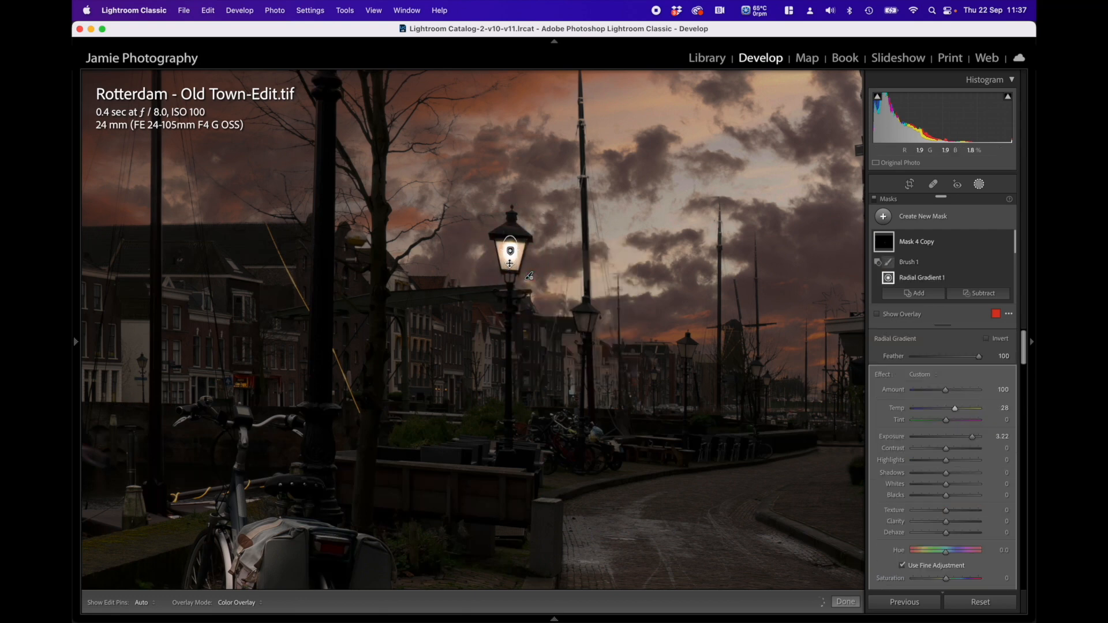
click(846, 601)
click(980, 185)
click(511, 249)
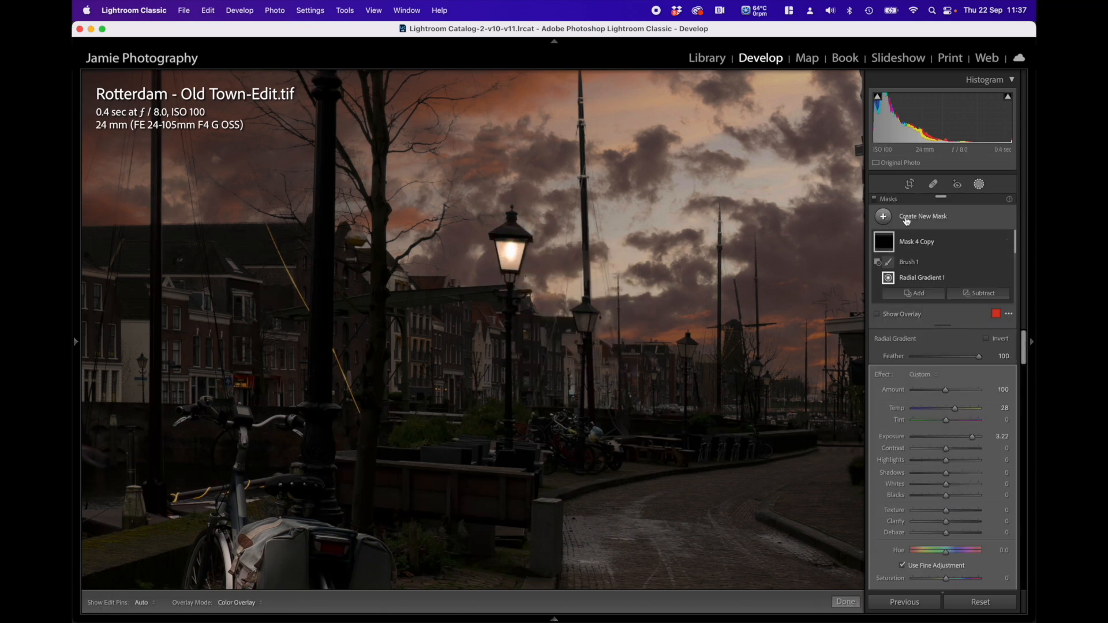
Create a radial gradient mask over the third street lamp's lantern with Exposure 4.00 and Temp 19
click(905, 219)
click(930, 302)
click(578, 312)
click(214, 80)
drag(626, 258, 648, 277)
drag(946, 437, 978, 437)
drag(945, 408, 952, 409)
Subtract the spill outside the third lantern's glass from Mask 5 with a size 25 brush, and duplicate the mask with Exposure 2.02
click(979, 277)
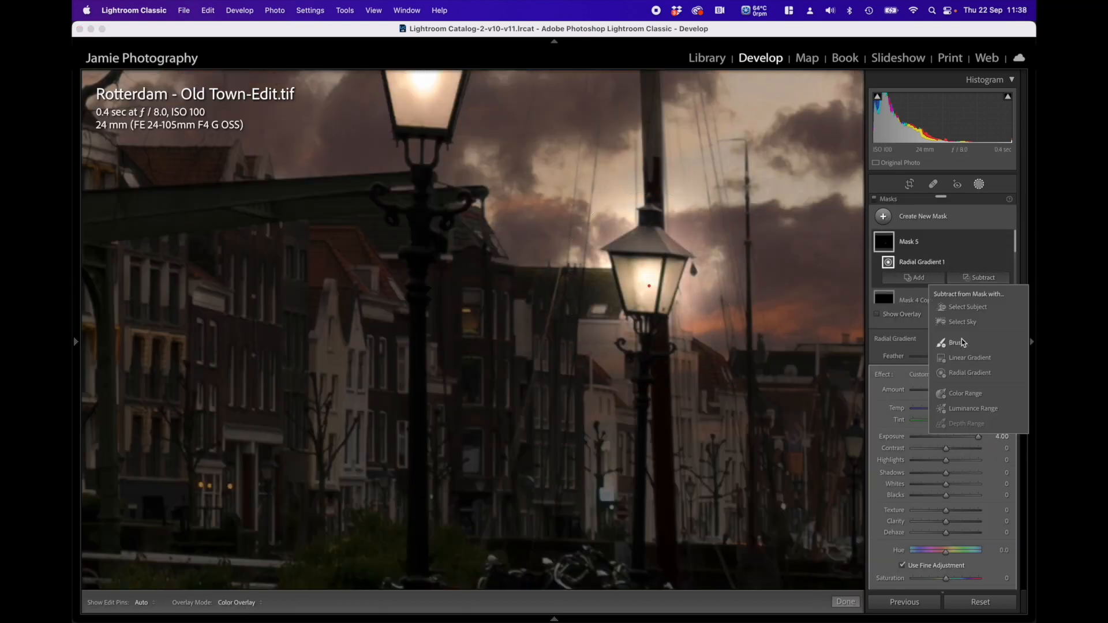
click(960, 343)
mouse_move(691, 329)
mouse_down()
mouse_move(699, 238)
mouse_move(603, 226)
mouse_move(604, 330)
mouse_up()
drag(711, 247, 624, 394)
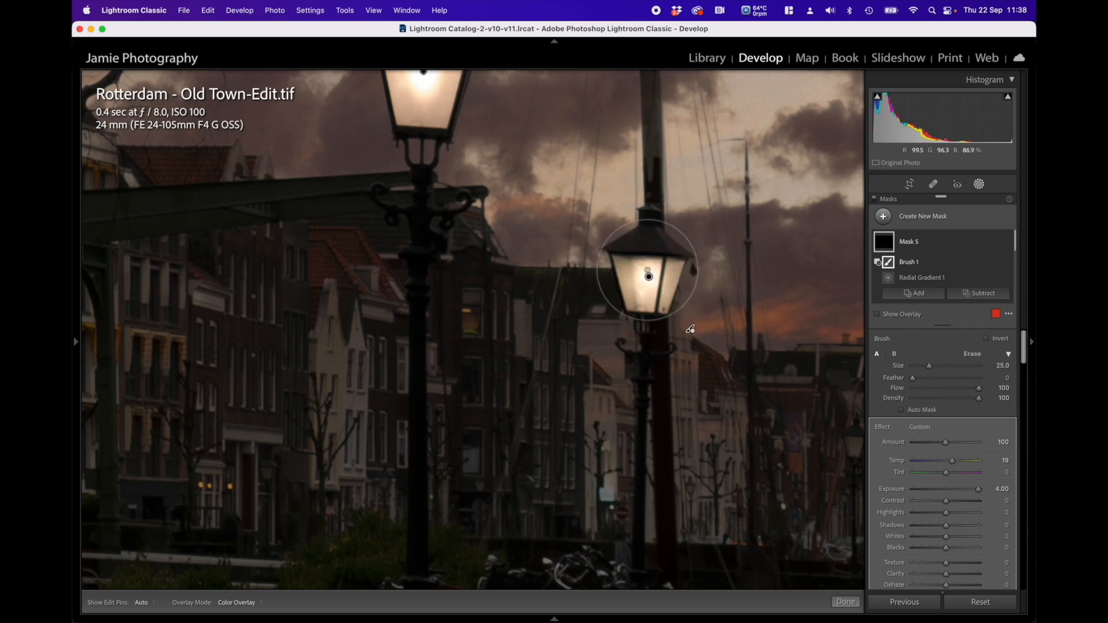
right_click(923, 242)
click(958, 261)
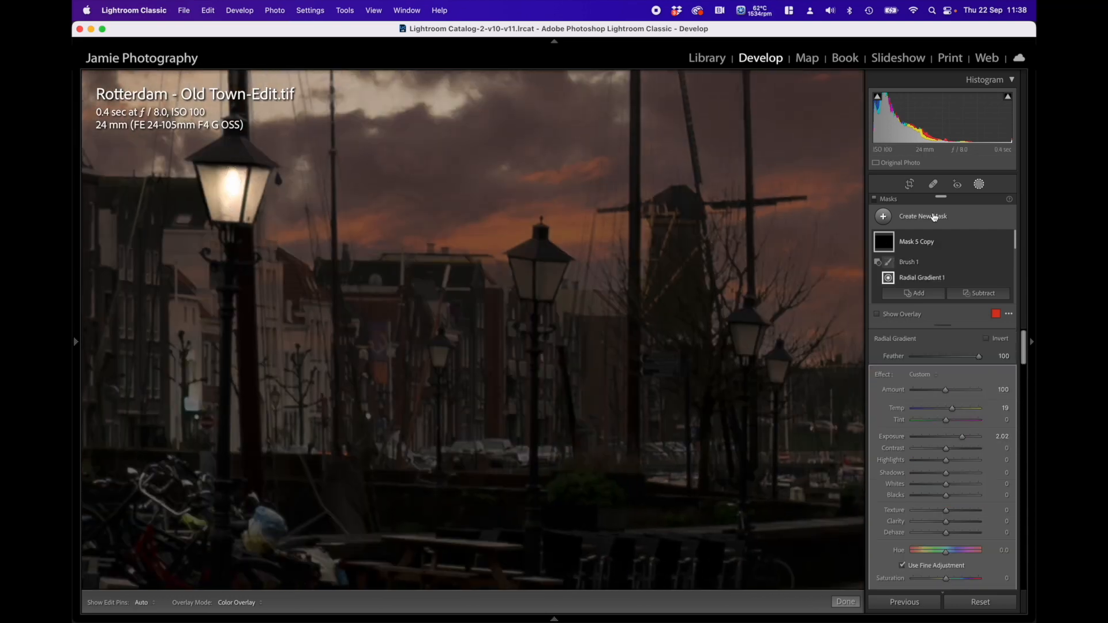
Create a radial gradient mask over the larger lamp beside the windmill with Exposure 3.61 and Temp 20
key(shift+m)
click(536, 279)
drag(946, 437, 975, 437)
drag(946, 408, 953, 409)
Subtract the spill outside the lantern glass from Mask 6 with a brush, redoing the first stroke
click(983, 277)
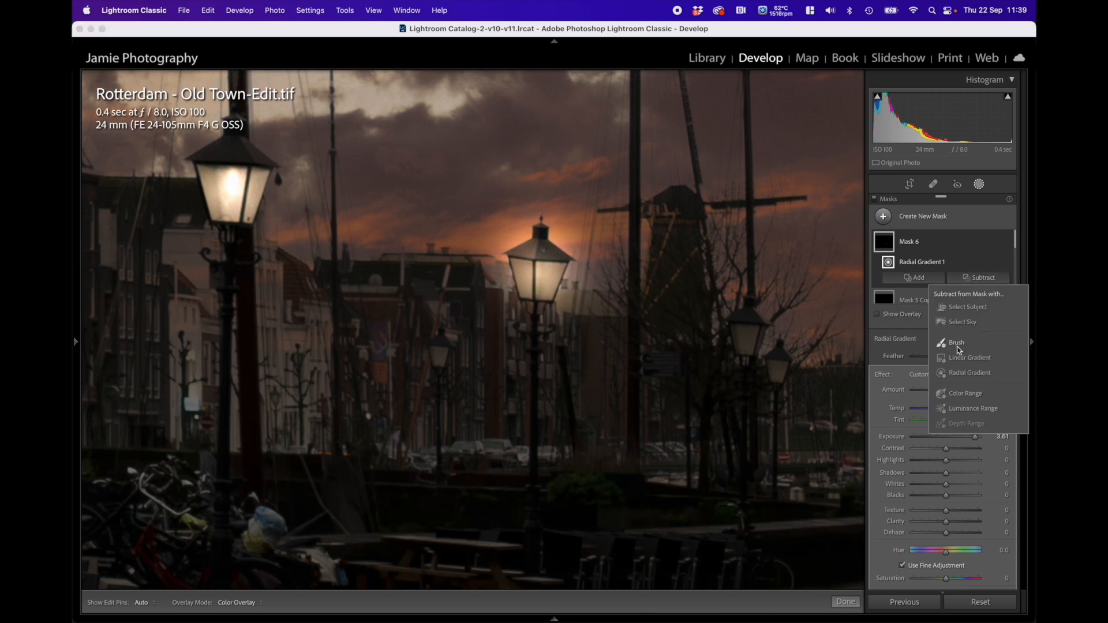
click(955, 321)
mouse_move(614, 281)
mouse_down()
mouse_move(600, 316)
mouse_move(581, 213)
mouse_move(520, 207)
mouse_move(459, 258)
mouse_move(504, 346)
mouse_move(535, 353)
mouse_move(563, 181)
mouse_up()
key(super+z)
mouse_move(519, 247)
mouse_down()
mouse_move(636, 291)
mouse_move(547, 272)
mouse_up()
Duplicate Mask 6, shrink the copy's radial gradient to the centre of the lantern and reduce its Exposure
right_click(909, 241)
click(946, 285)
click(921, 277)
drag(538, 329, 538, 288)
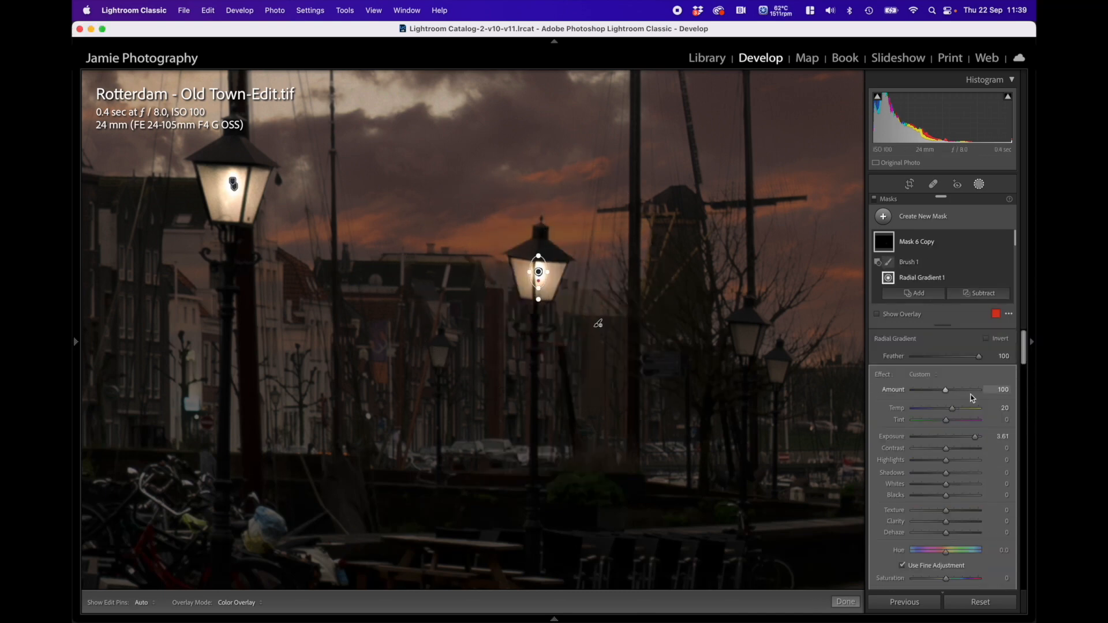
drag(974, 436, 960, 437)
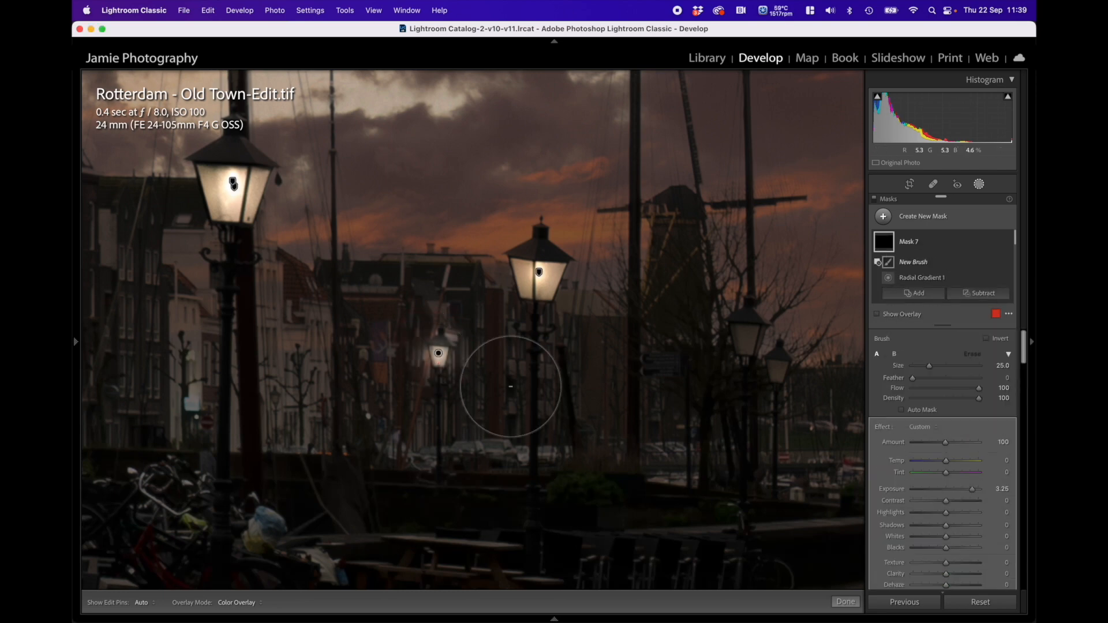
Subtract the spill outside the two smaller lanterns on either side of the windmill lamp from Masks 7 and 8 with a brush
click(438, 353)
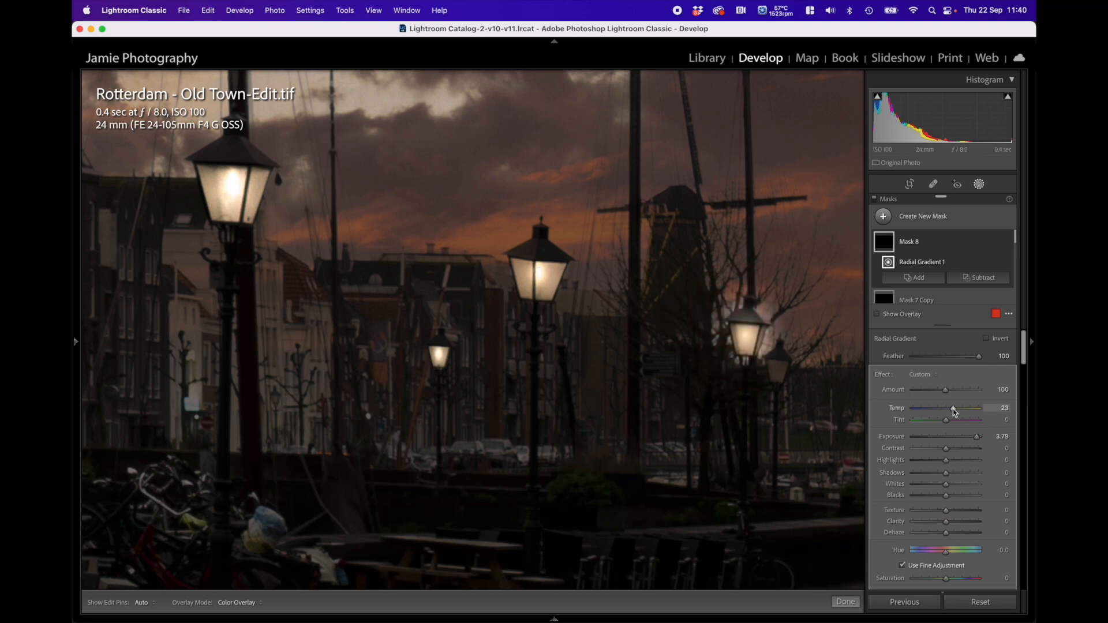
click(979, 277)
click(975, 289)
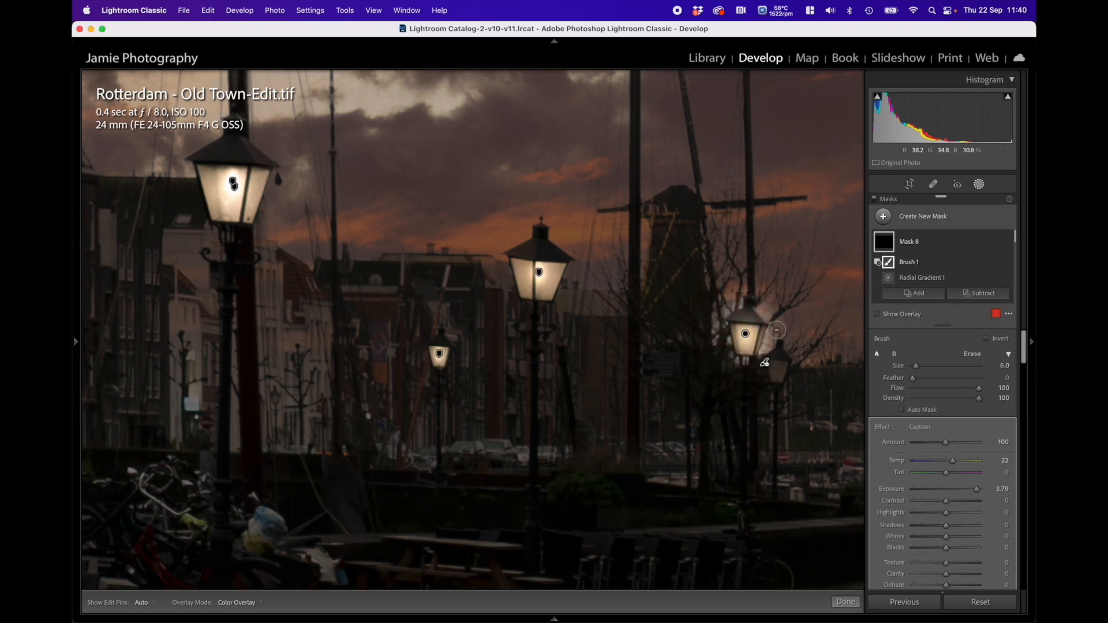
click(746, 334)
click(908, 275)
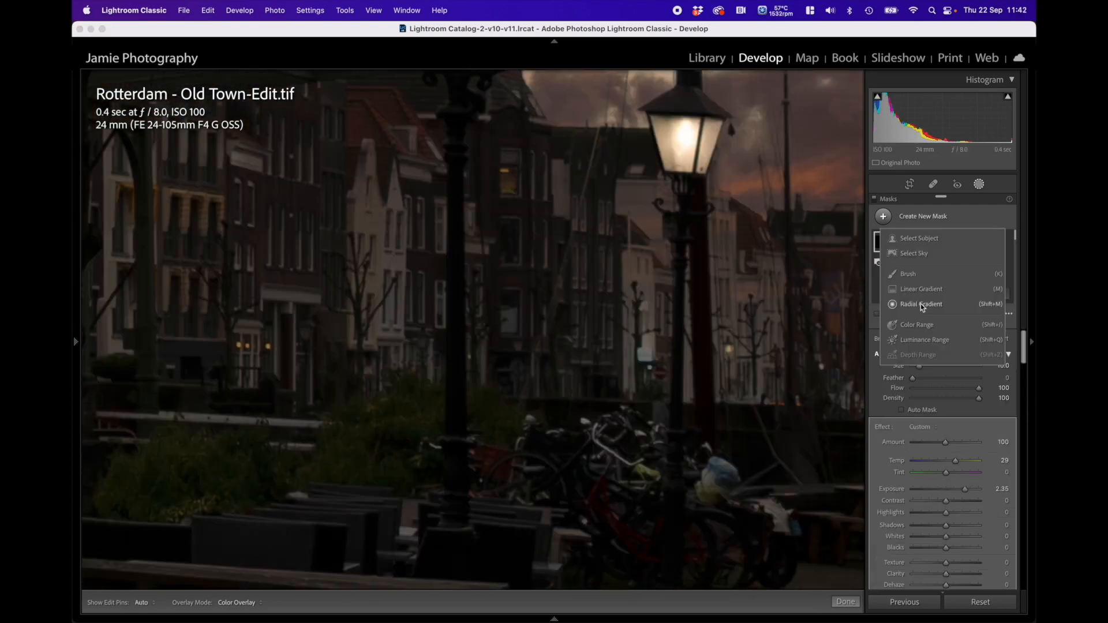
Light the small distant lamp by the canal houses with a radial gradient mask at Exposure 3.78 and Temp 22, brushing away its spill
mouse_move(514, 341)
mouse_down()
mouse_move(528, 356)
mouse_move(517, 344)
mouse_up()
drag(945, 437, 977, 437)
drag(946, 408, 953, 409)
click(978, 293)
click(958, 344)
mouse_move(531, 343)
mouse_down()
mouse_move(522, 358)
mouse_move(517, 329)
mouse_up()
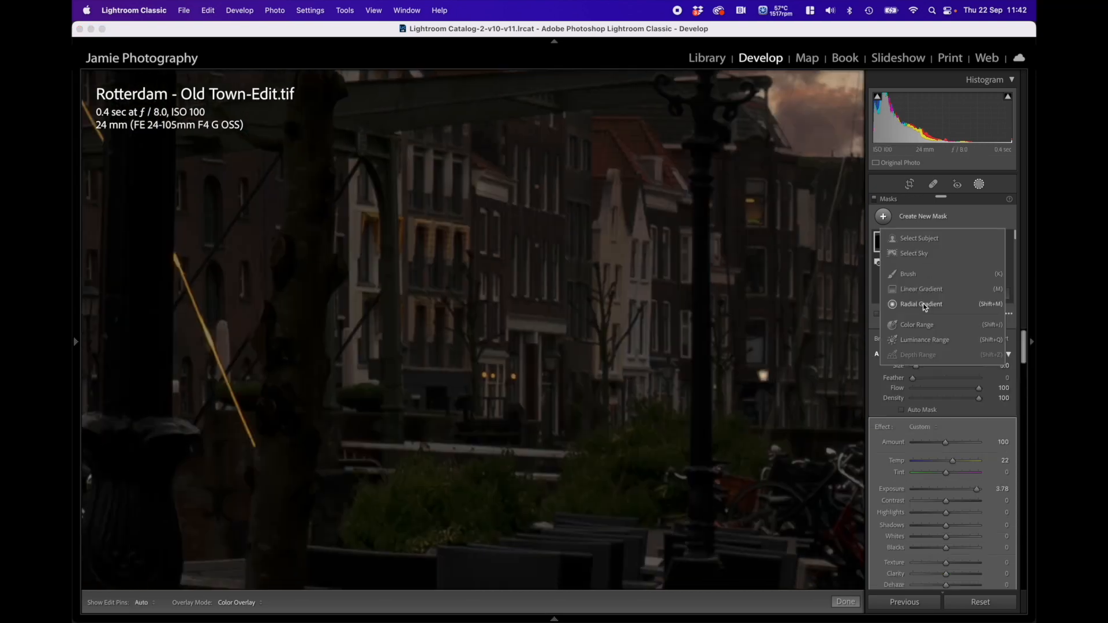
Place small radial gradients over the next distant lamps in front of the canal houses and raise the Exposure to 4.00
drag(666, 369, 675, 381)
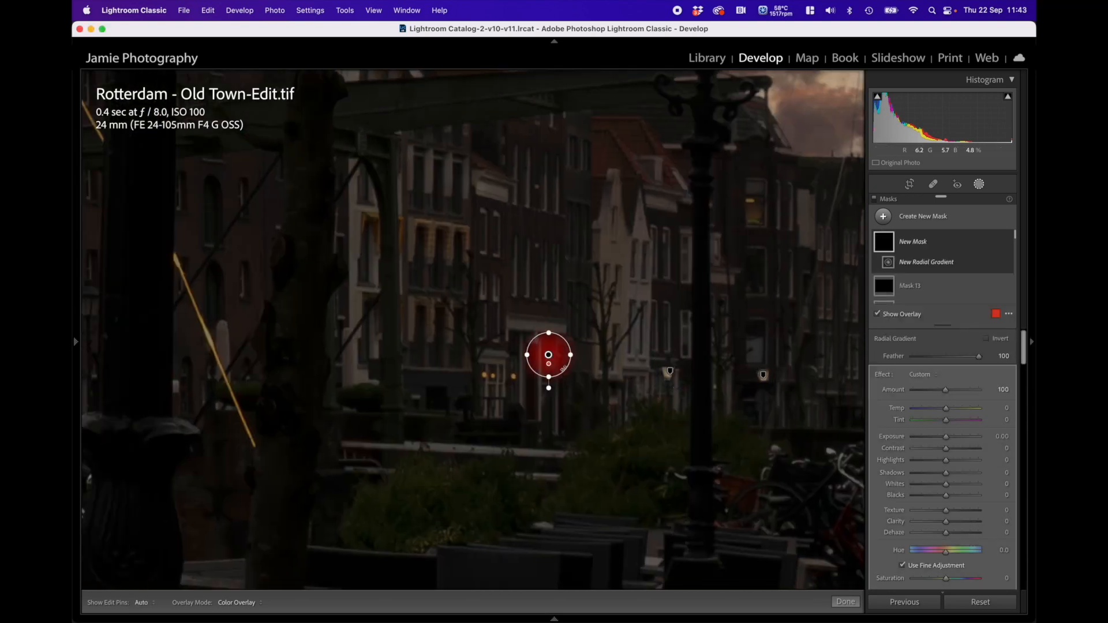
drag(974, 437, 979, 438)
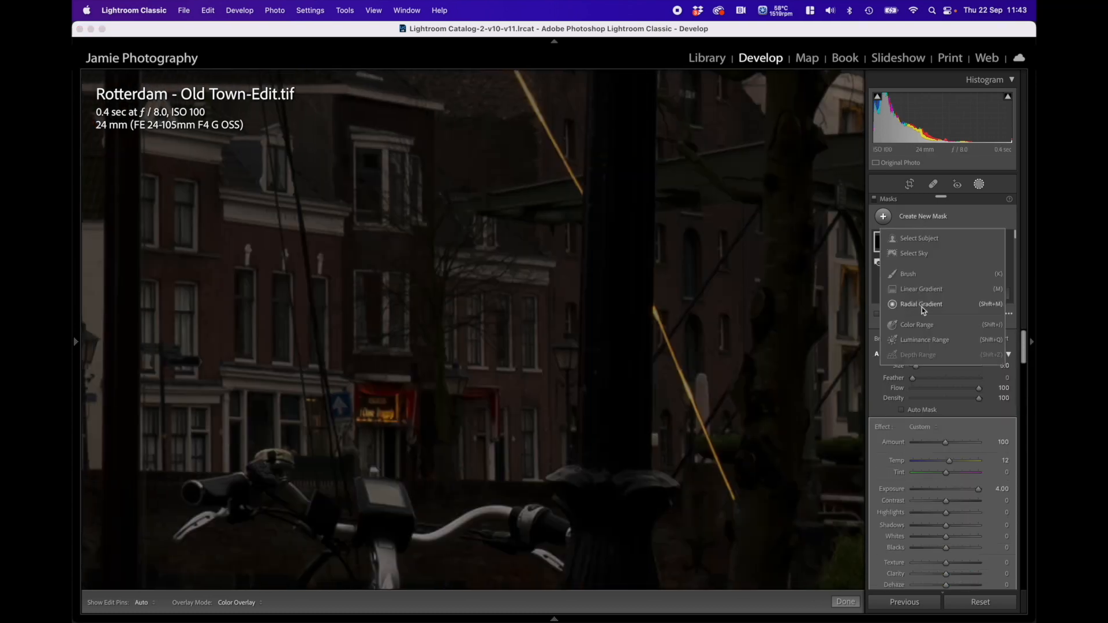
Light the small lamp beside the dark lamp post with a radial gradient mask at Exposure 3.99 and Temp 20, and duplicate the mask
click(922, 304)
drag(566, 361, 577, 375)
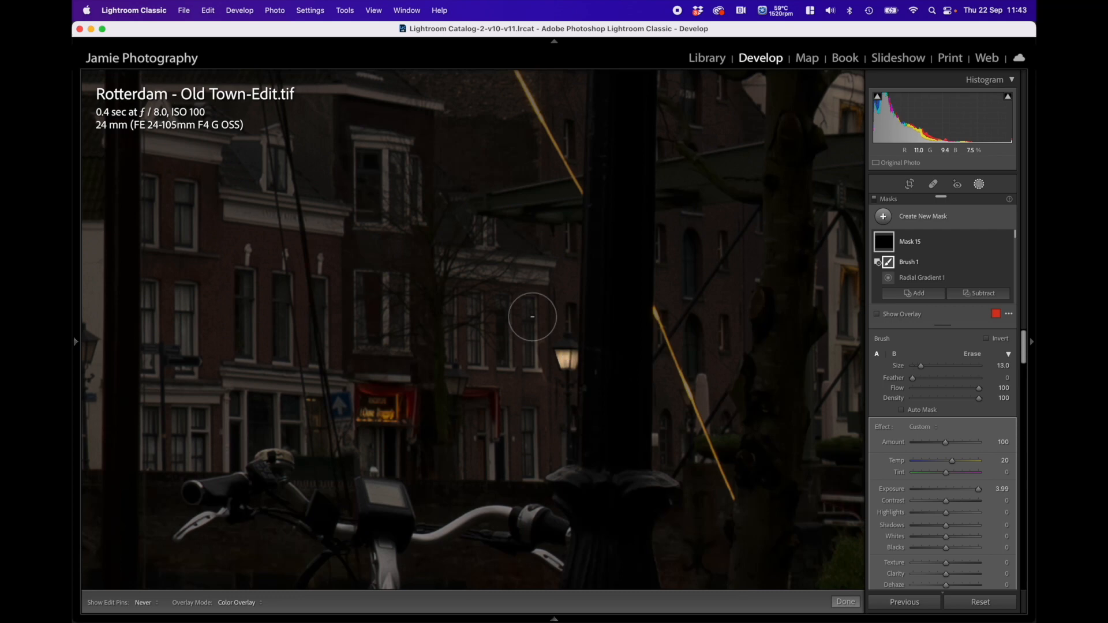
right_click(564, 355)
click(600, 440)
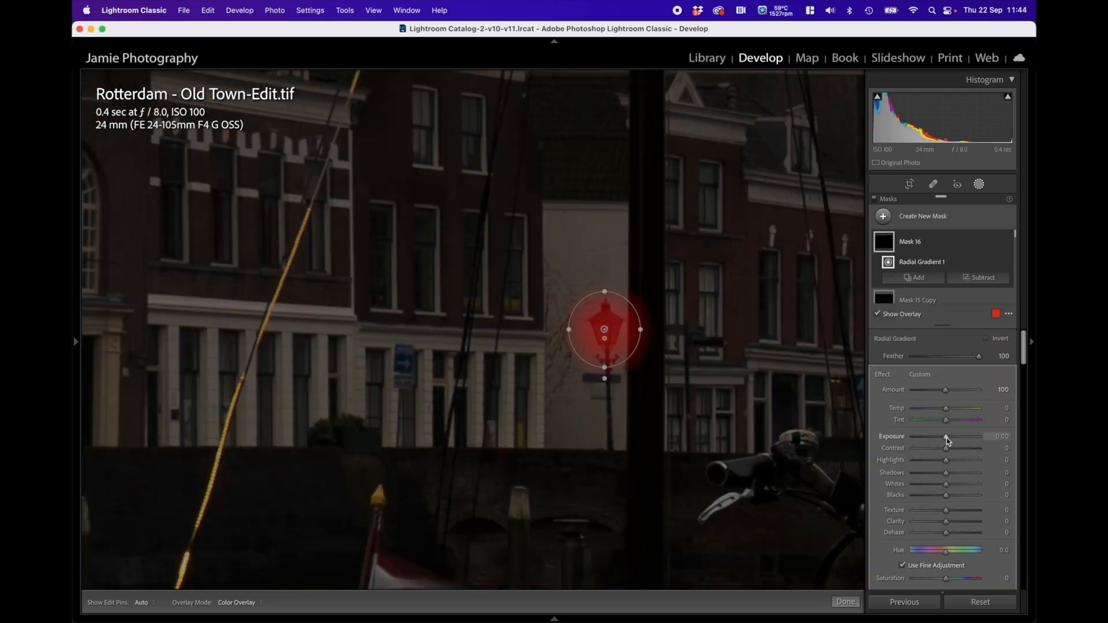
Subtract brush areas from Mask 16 on the lamp by the pale wall and Mask 17 on the lamp beside the café
click(979, 278)
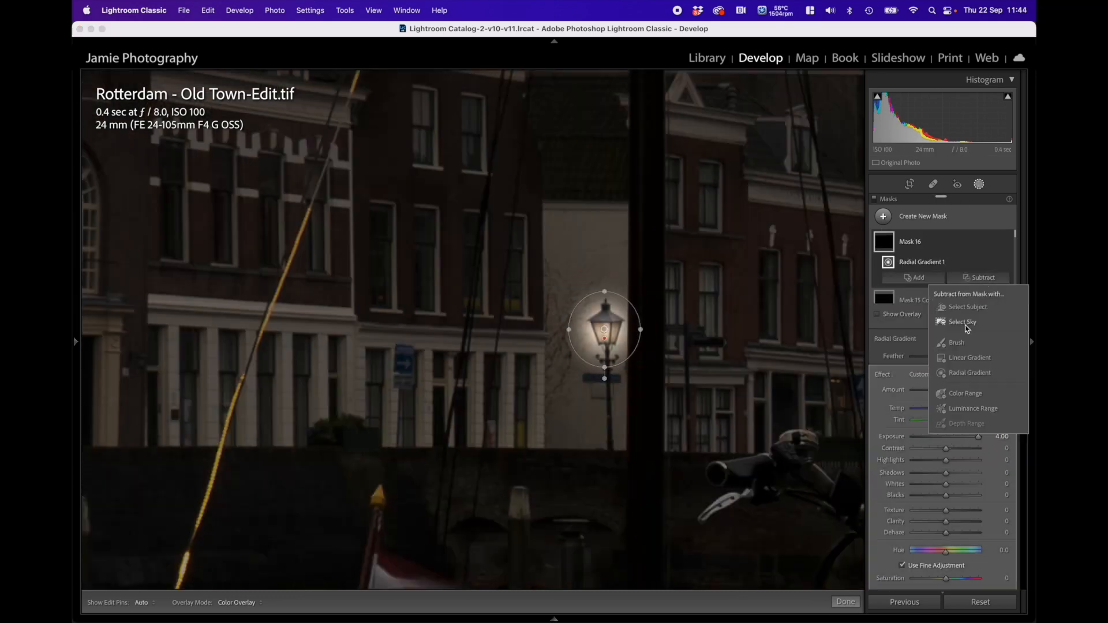
click(956, 343)
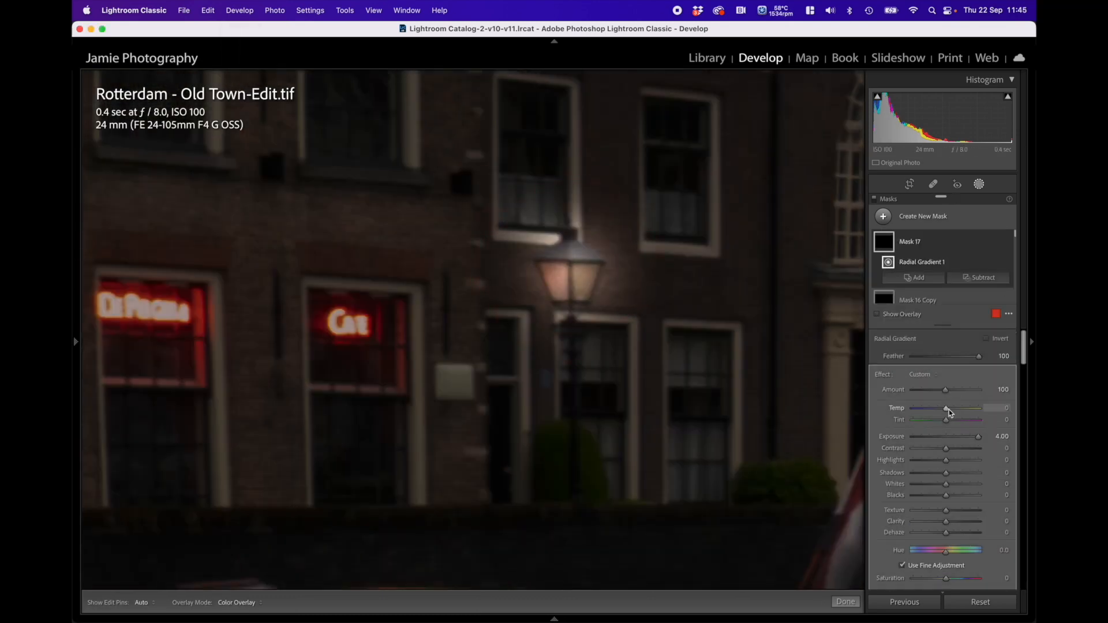
click(983, 278)
click(981, 292)
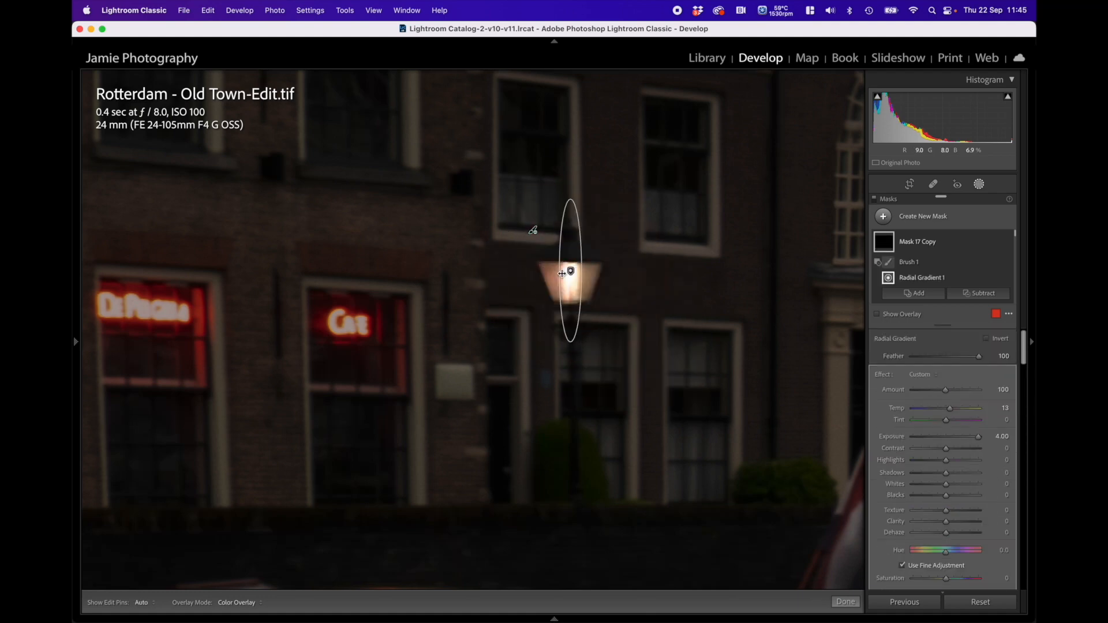
Slightly lower the Exposure of Mask 17 Copy and set the Noise of Mask 17 to 83
drag(979, 437, 975, 439)
scroll(969, 441, down, 5)
scroll(910, 252, down, 1)
click(910, 279)
scroll(946, 393, down, 1)
drag(946, 376, 974, 376)
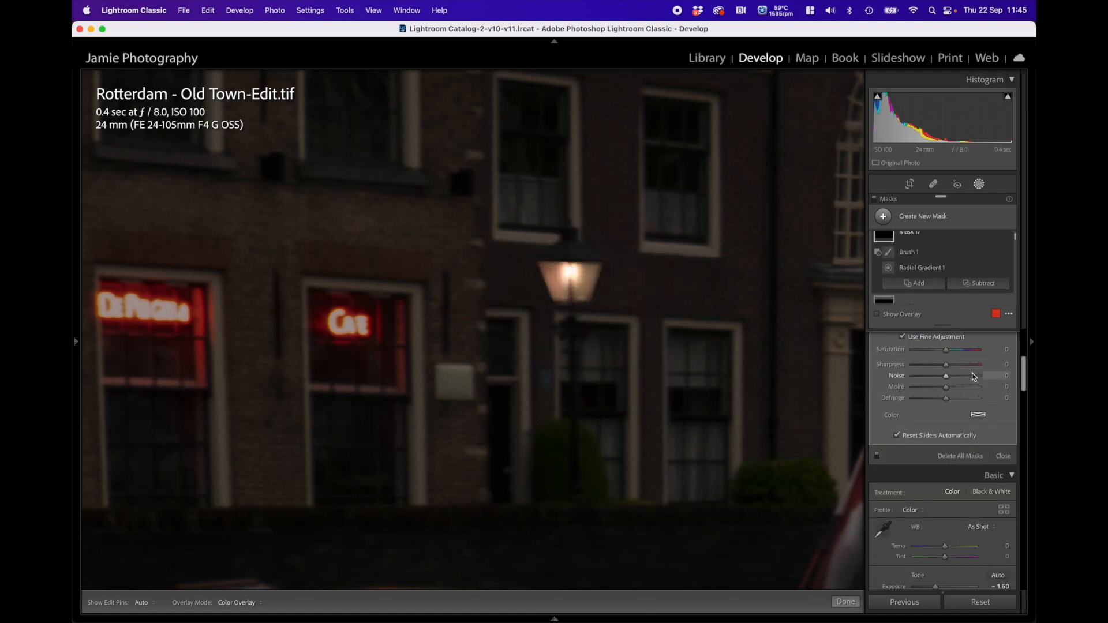
click(874, 251)
key(super+z)
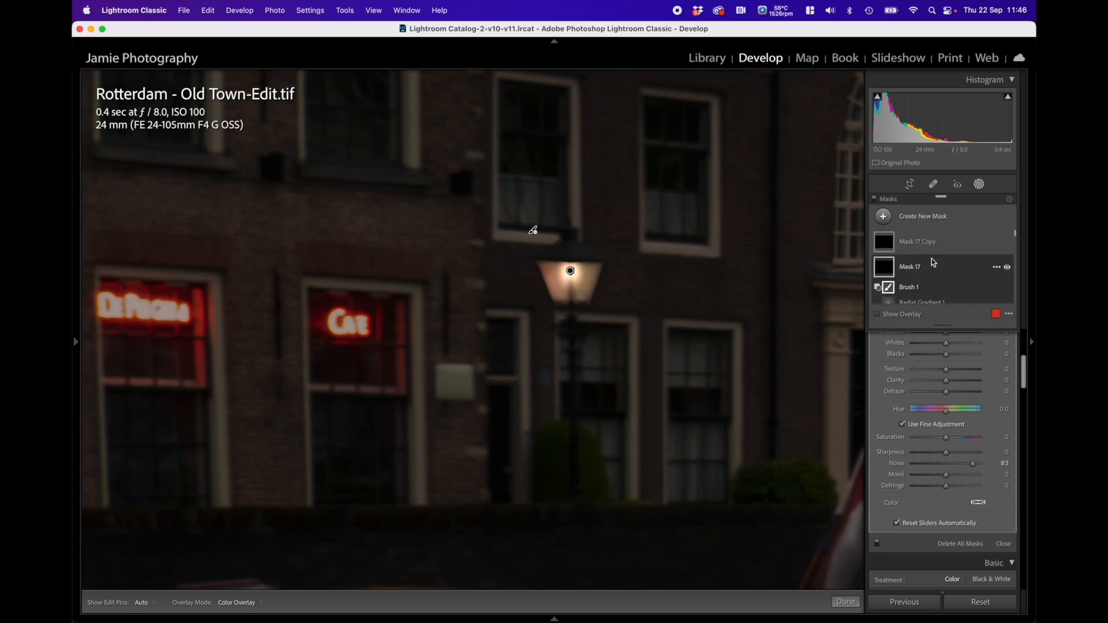
Place a wide, flat radial gradient on the ground beneath the second street lamp and set Exposure 2.52 and Temp 8
key(z)
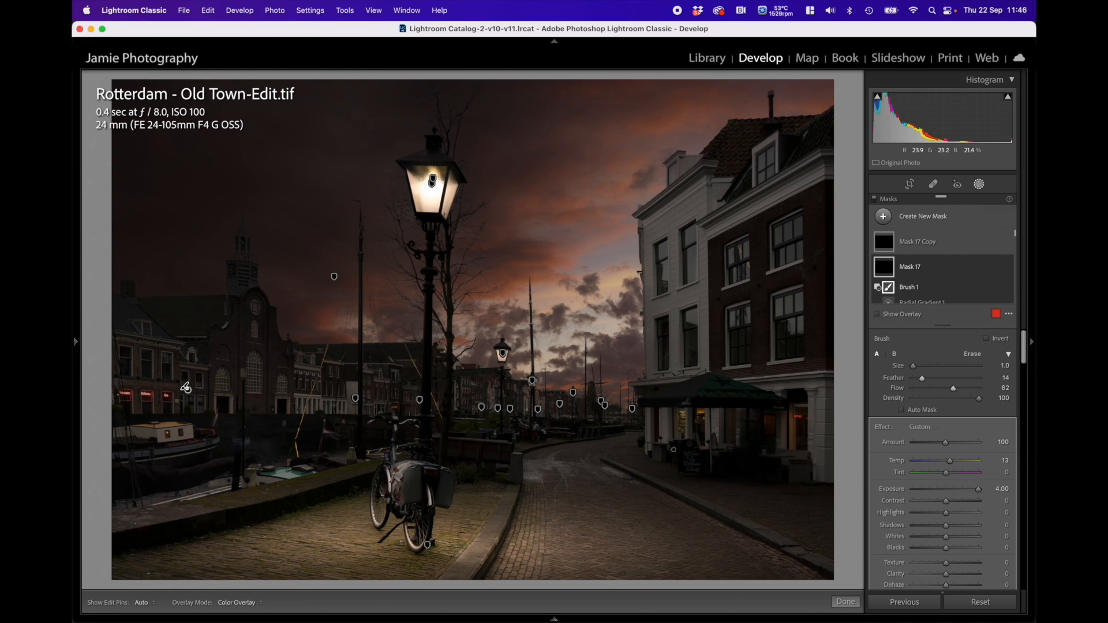
click(845, 602)
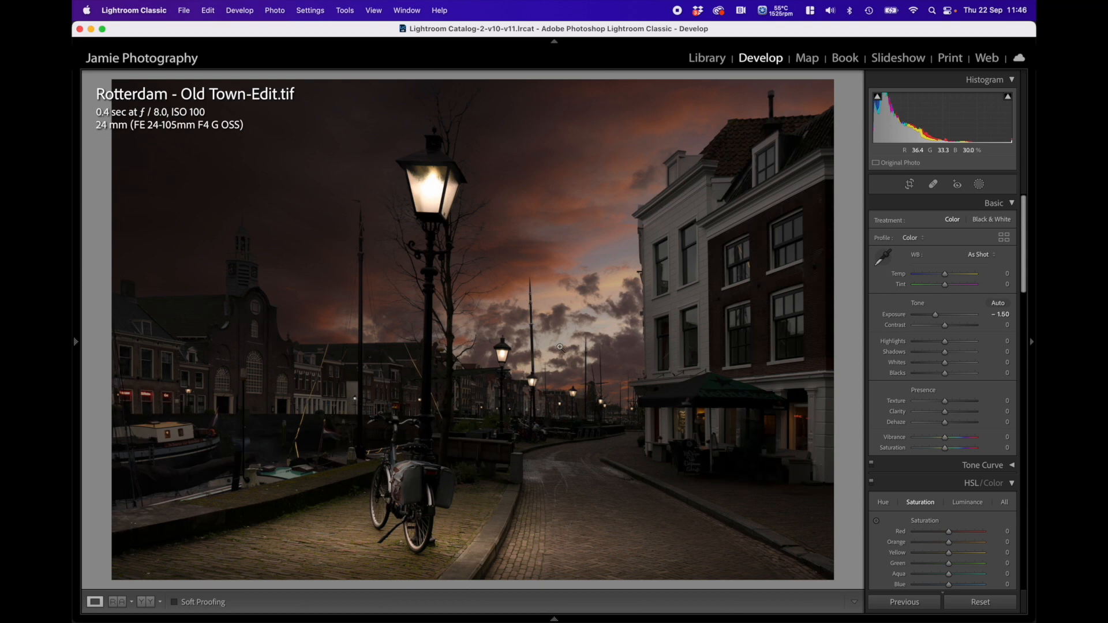
click(979, 184)
click(883, 216)
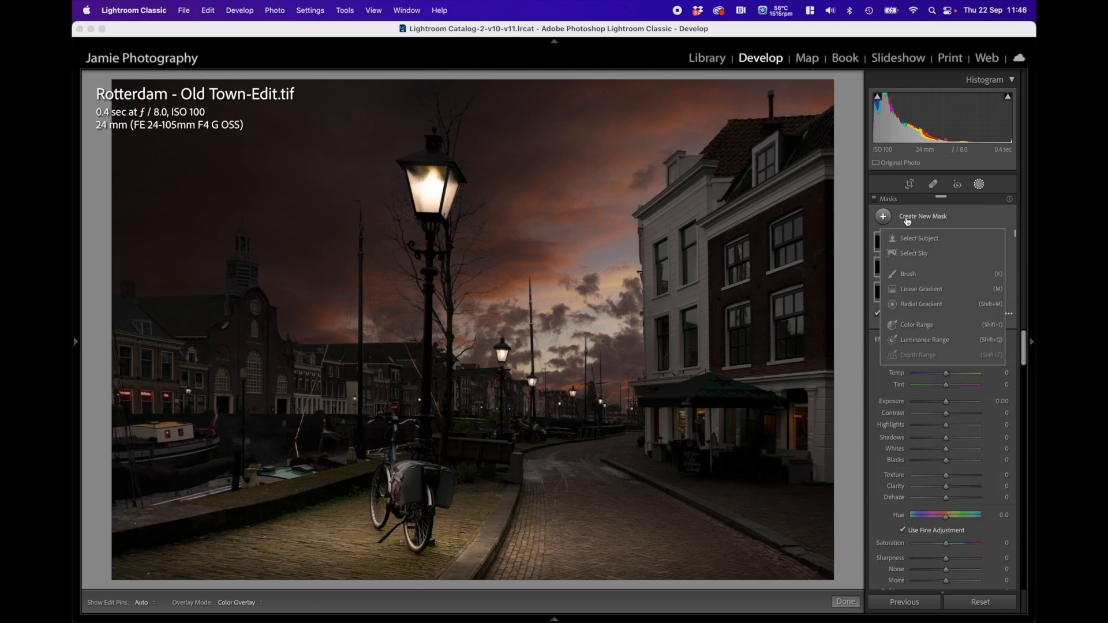
click(920, 305)
mouse_move(526, 449)
mouse_down()
mouse_move(601, 463)
mouse_move(502, 449)
mouse_up()
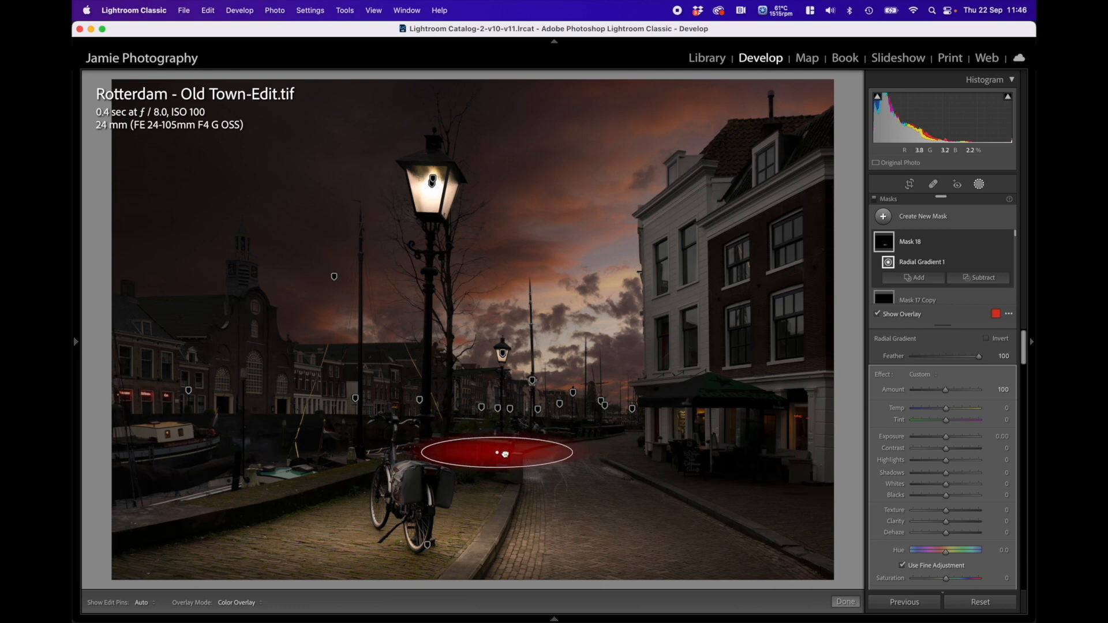
drag(573, 453, 600, 456)
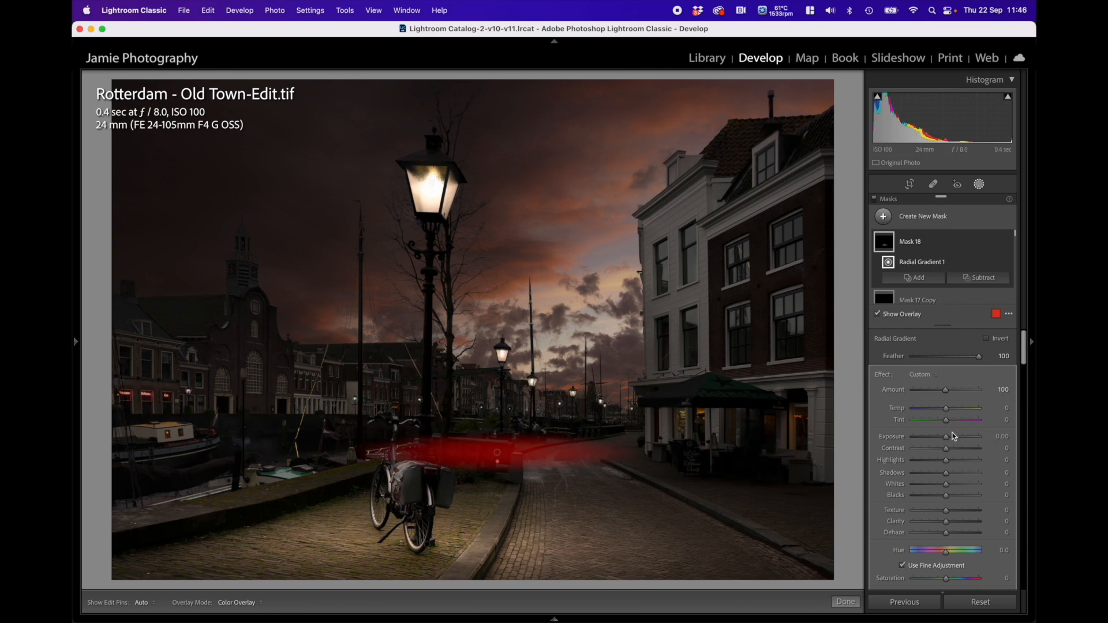
key(o)
mouse_move(951, 439)
mouse_down()
mouse_move(966, 438)
mouse_move(949, 410)
mouse_move(965, 437)
mouse_up()
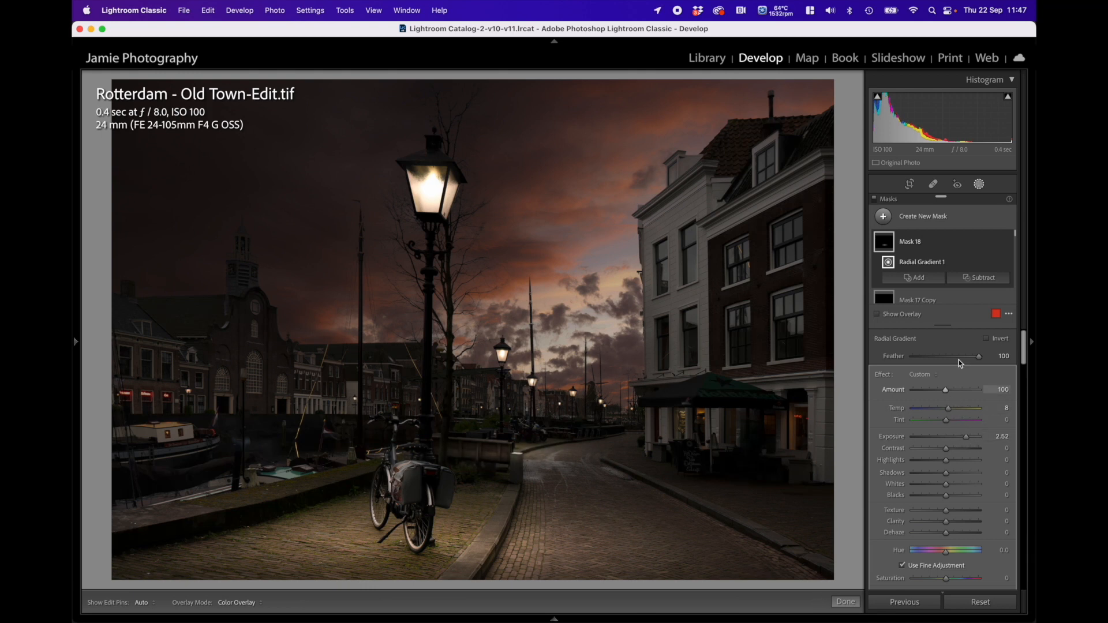
Subtract a brush of Feather 20 and Flow 100 from Mask 18 over the dark bench behind the bicycle
click(980, 278)
click(949, 344)
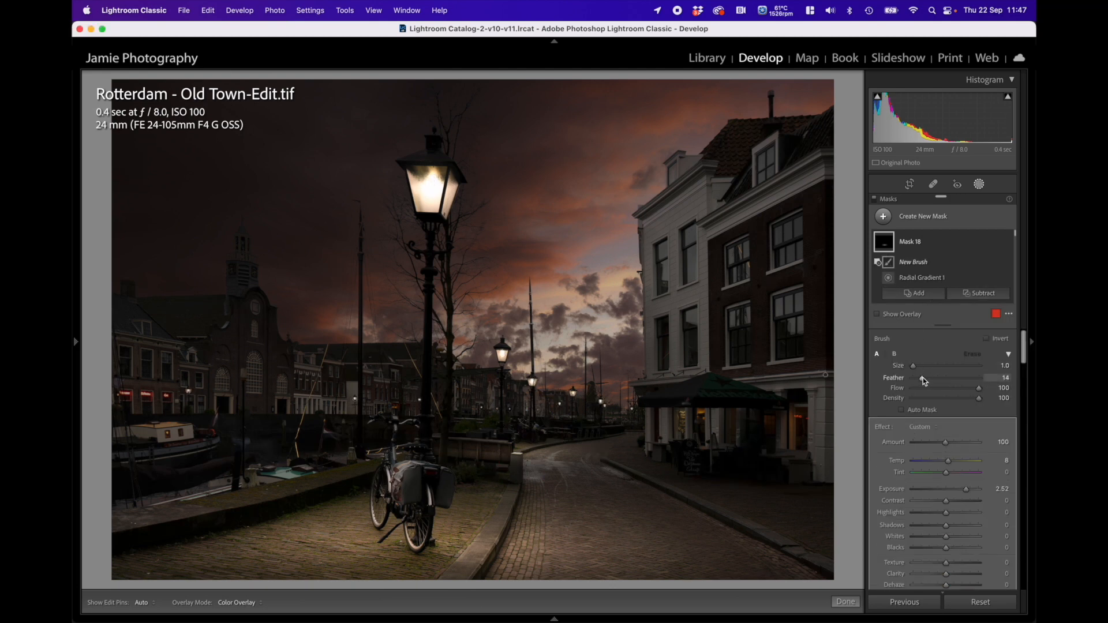
key(])
key(])
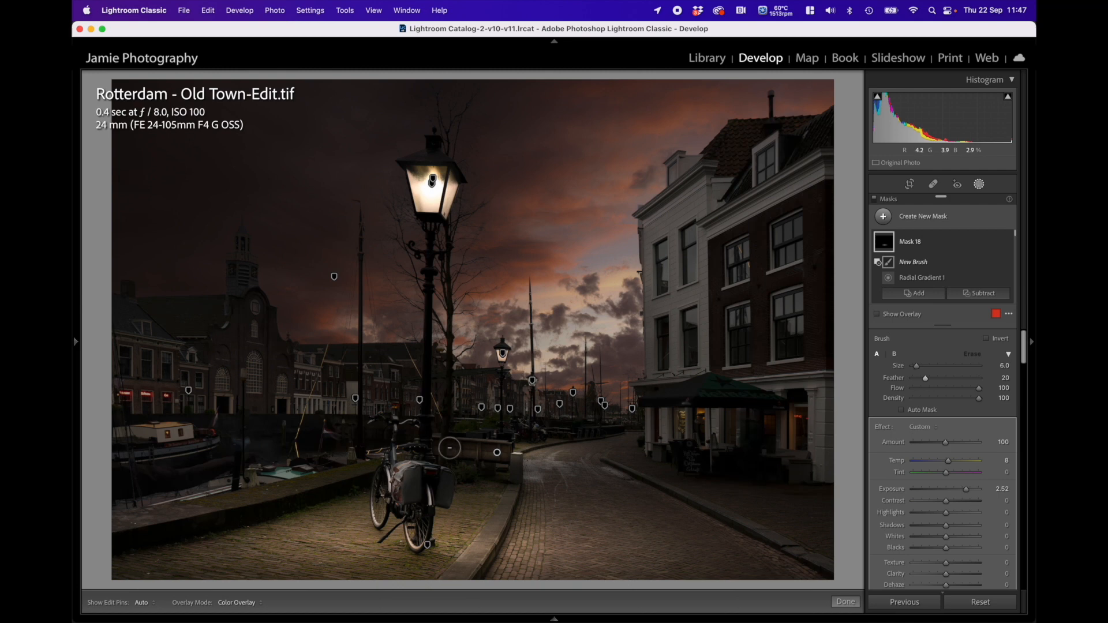
drag(451, 449, 501, 453)
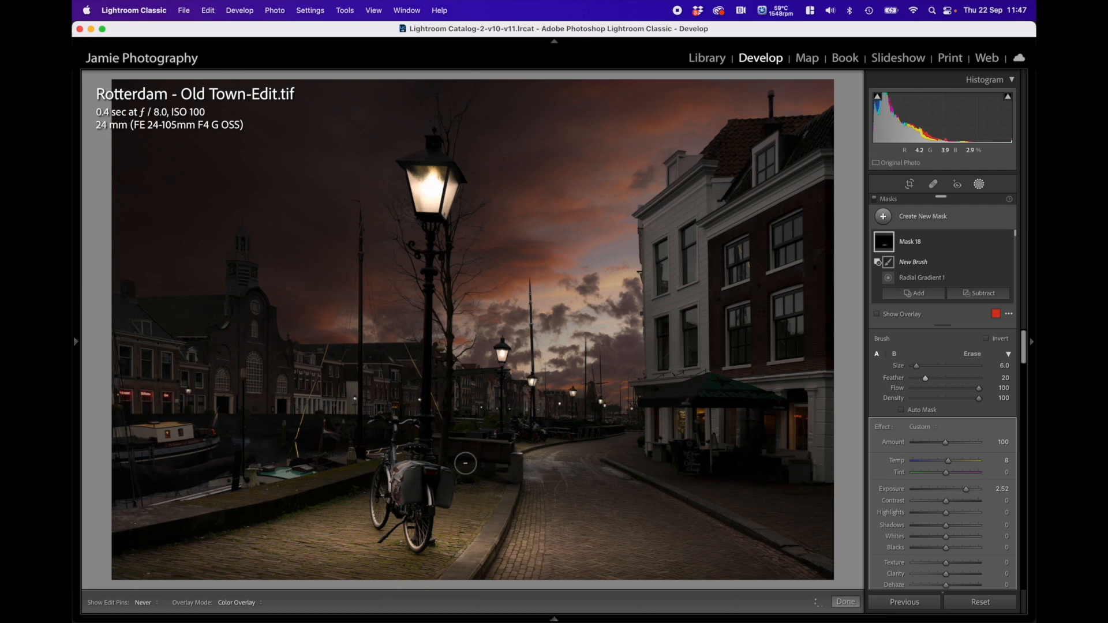
drag(465, 463, 513, 462)
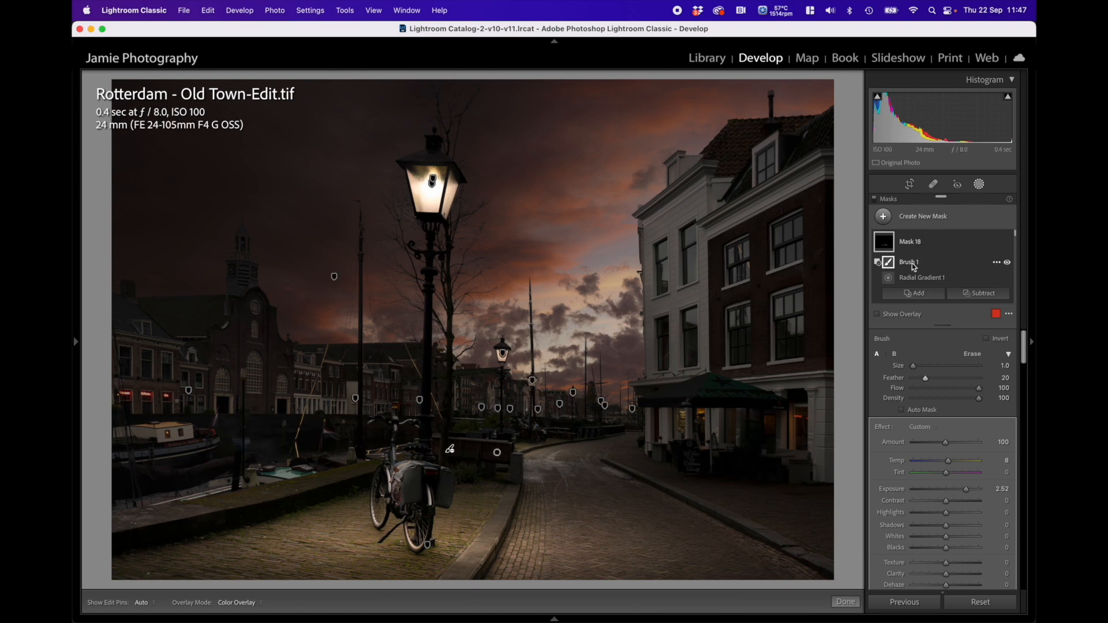
Add a soft brush of Feather 87 and Flow 28 to Mask 18 along the far road edge and set Temp to 10
click(915, 293)
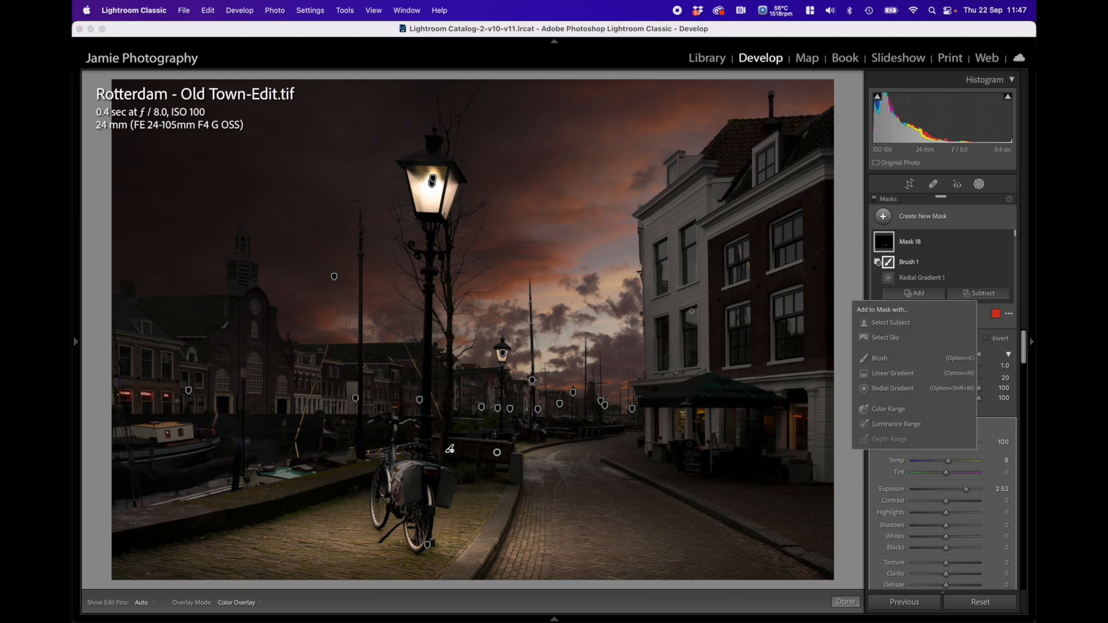
click(885, 359)
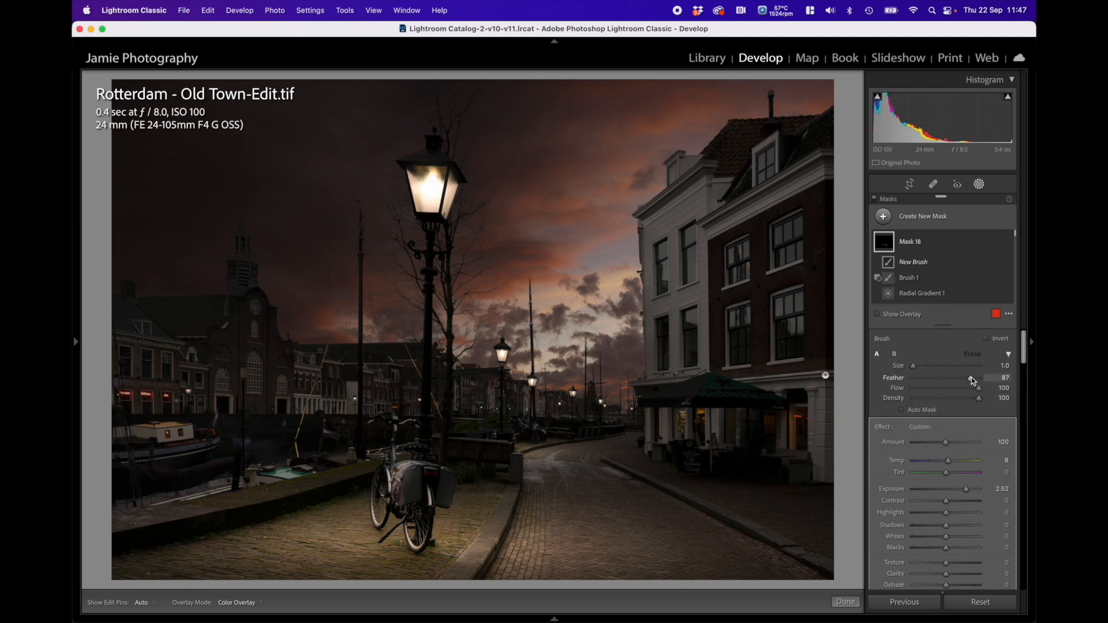
drag(932, 389, 930, 390)
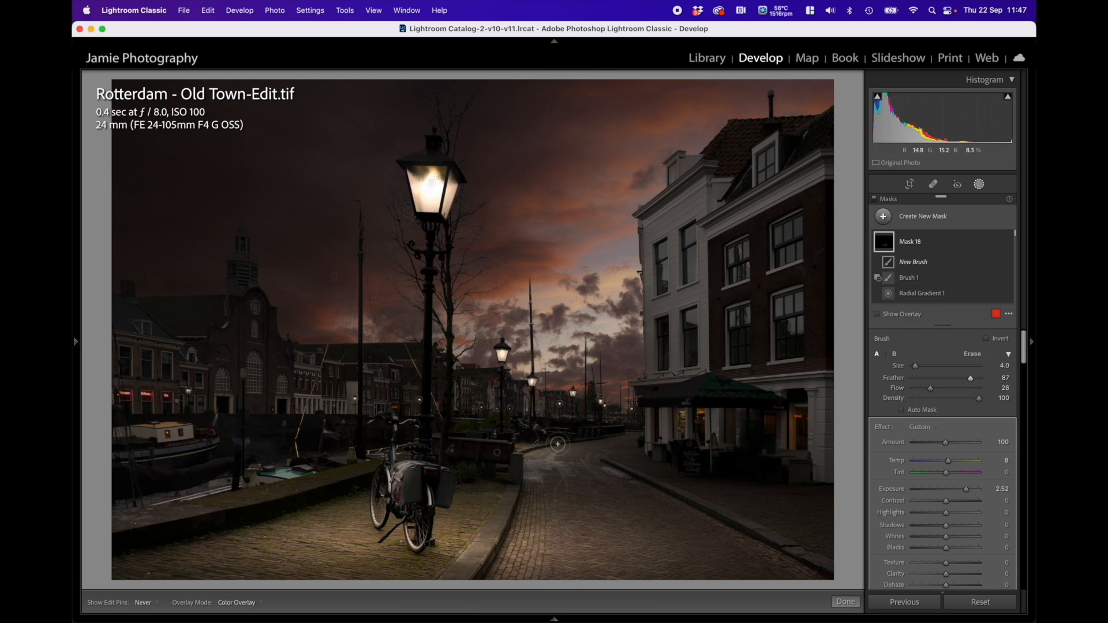
mouse_move(534, 443)
mouse_down()
mouse_move(587, 444)
mouse_move(545, 445)
mouse_up()
key(h)
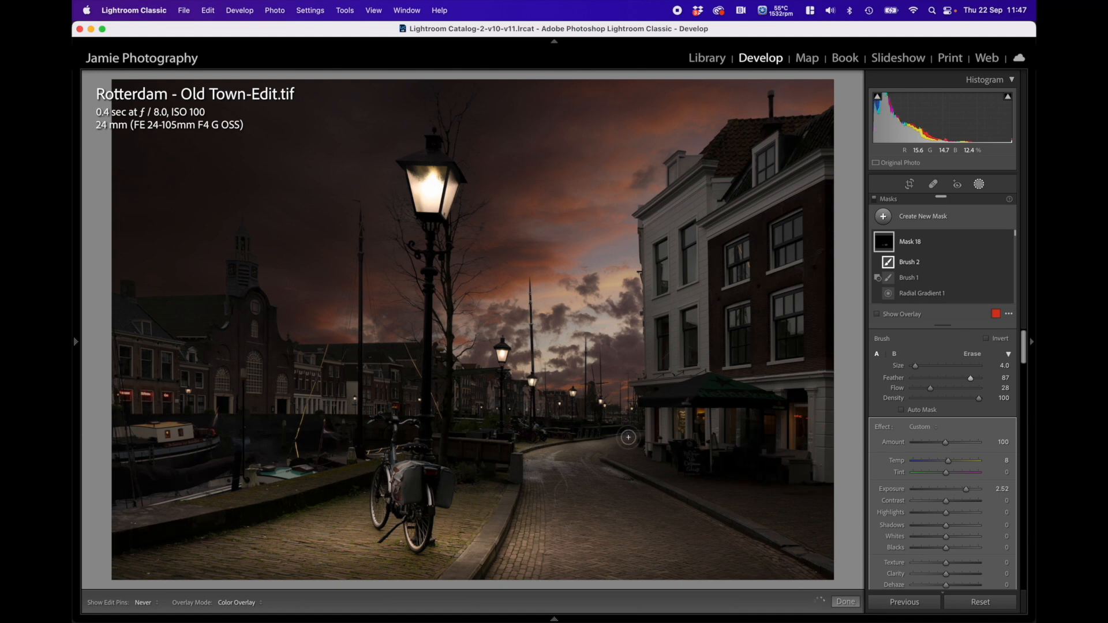
key(h)
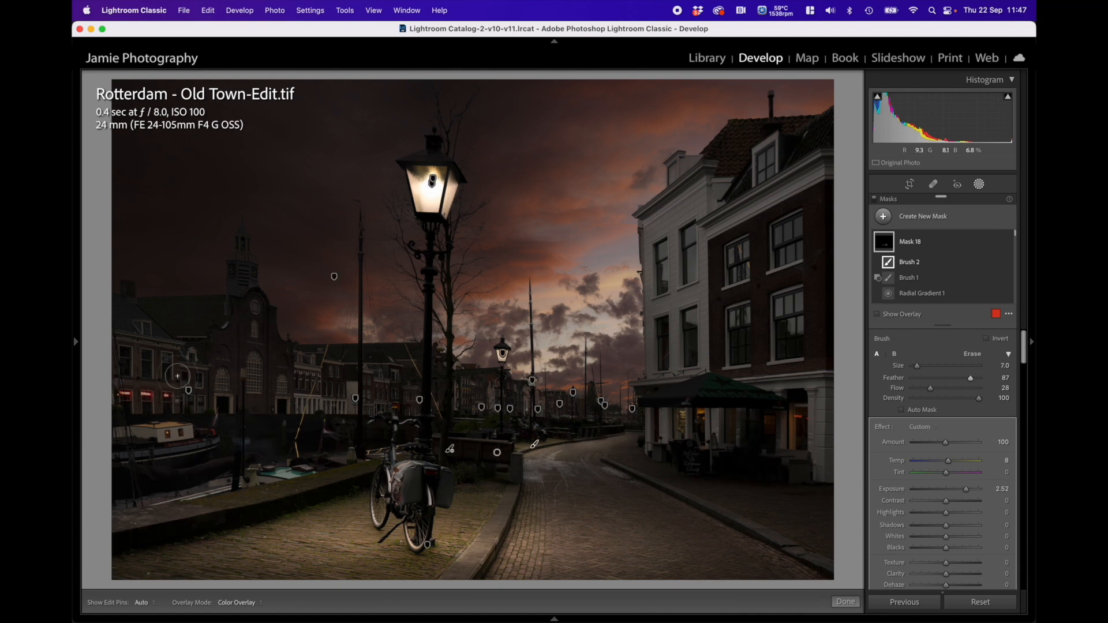
key(h)
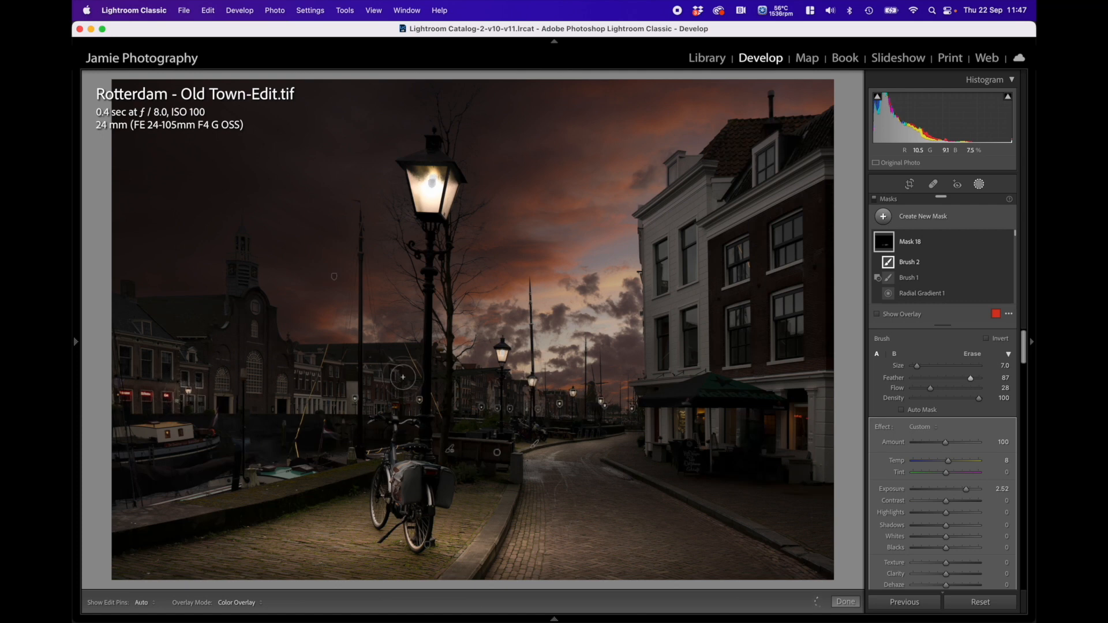
key(h)
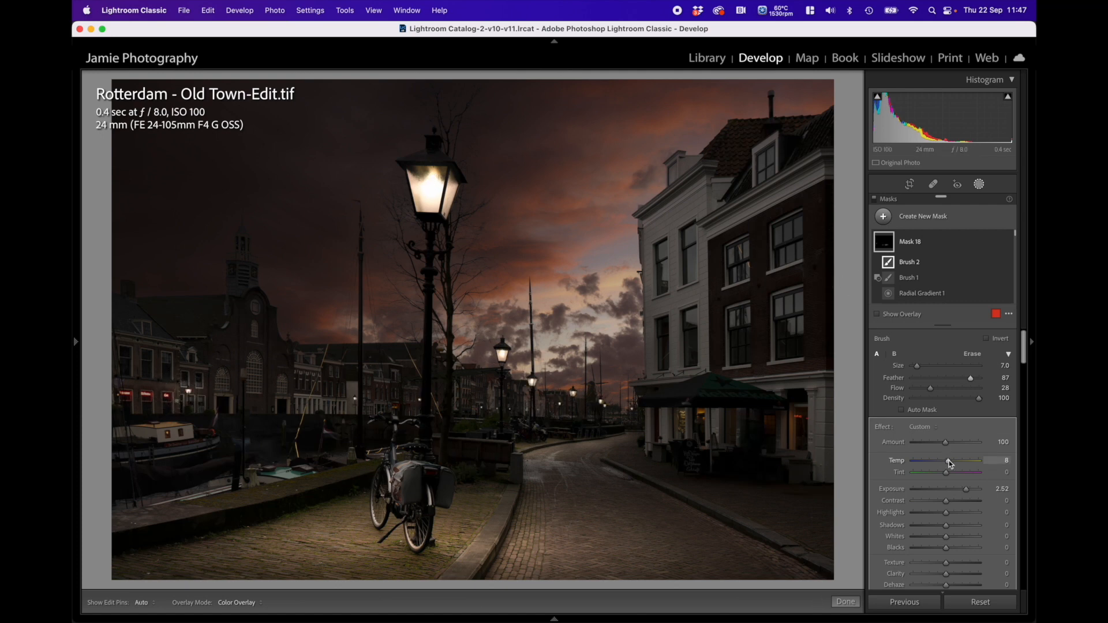
drag(953, 464, 950, 464)
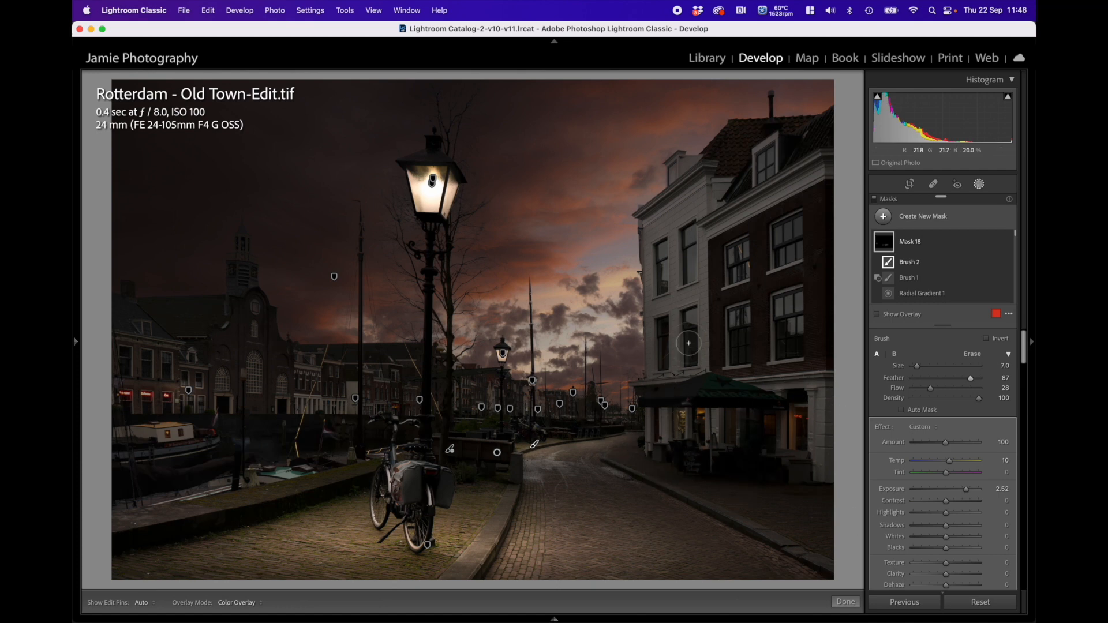
Add a large radial gradient on the street in the photo's lower right corner with Exposure 2.30 and Temp 18
click(923, 221)
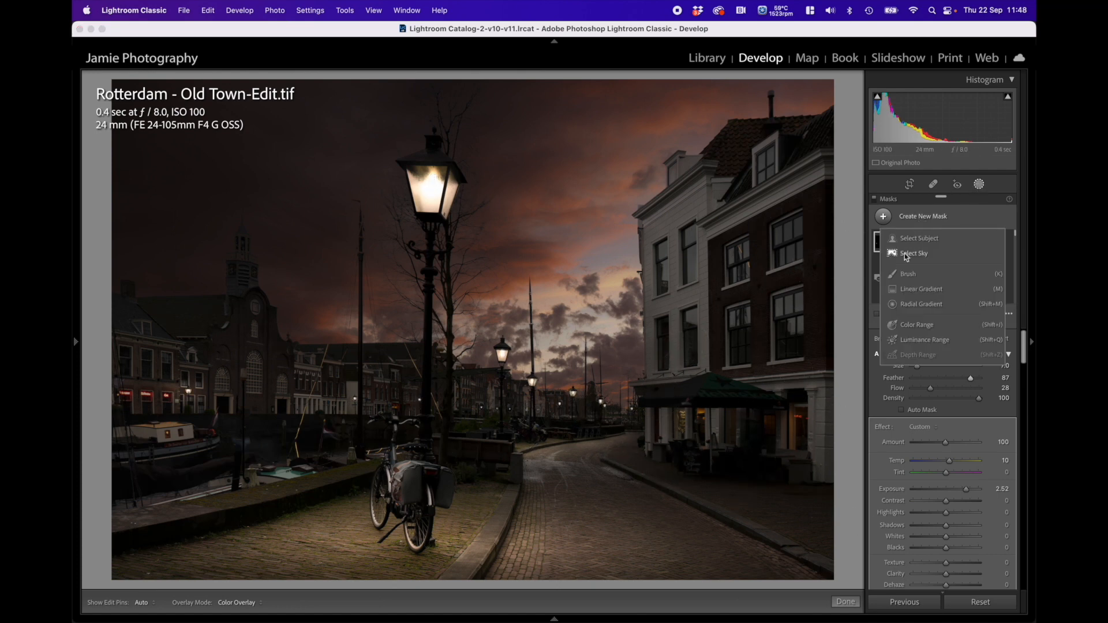
click(909, 306)
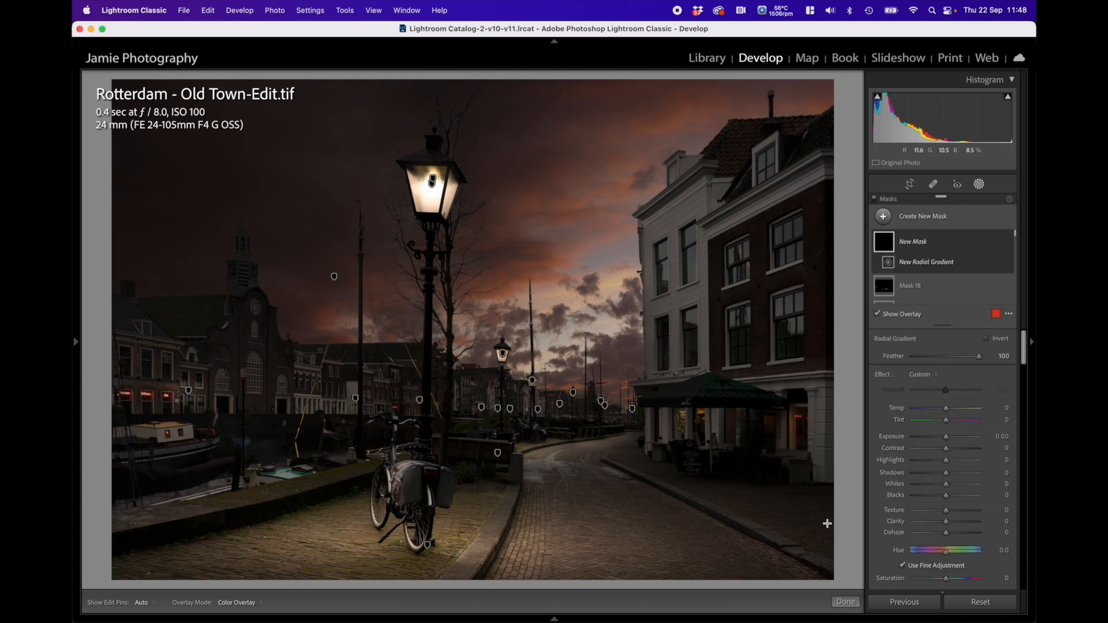
drag(846, 509, 589, 559)
drag(585, 506, 601, 528)
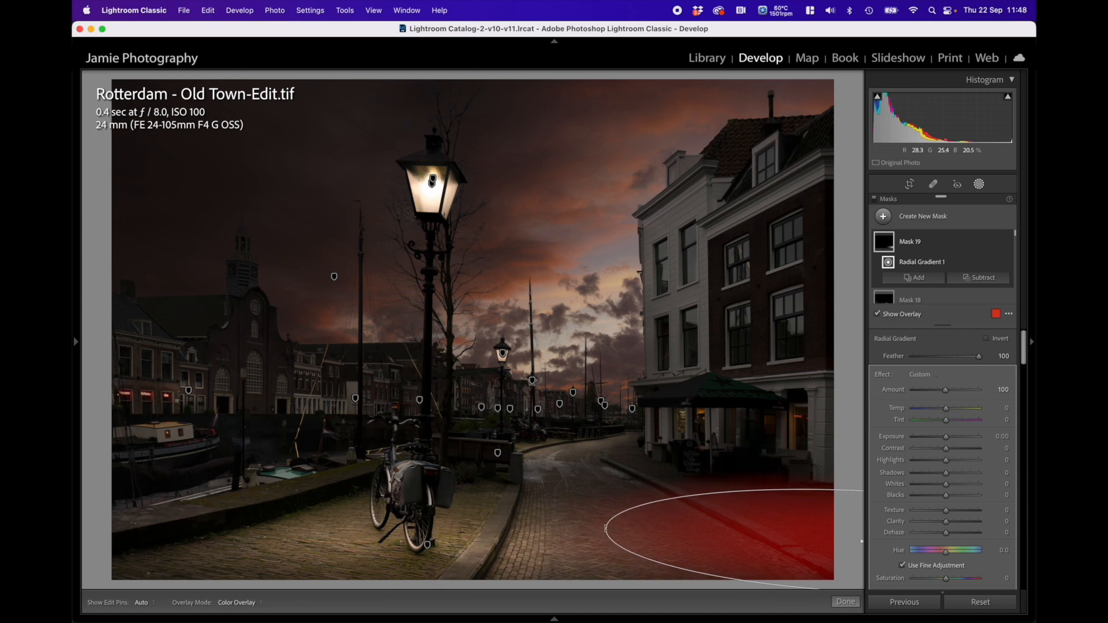
drag(946, 437, 951, 408)
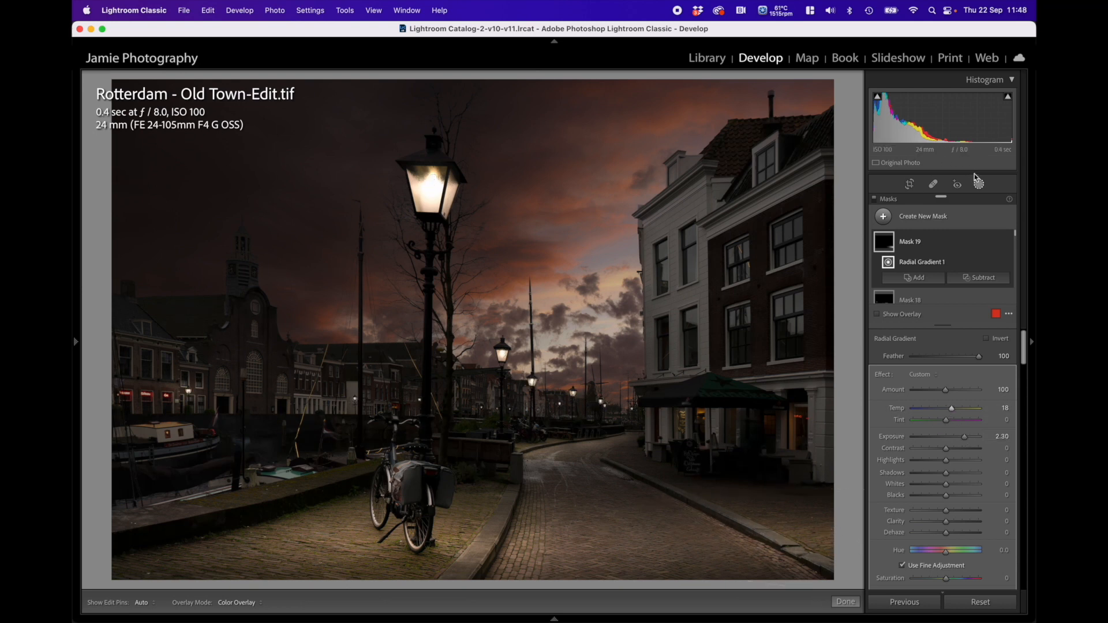
Shape a tall, narrow radial gradient over the church facade and set Exposure 2.56, Temp 26 and Tint 30
click(930, 217)
click(921, 305)
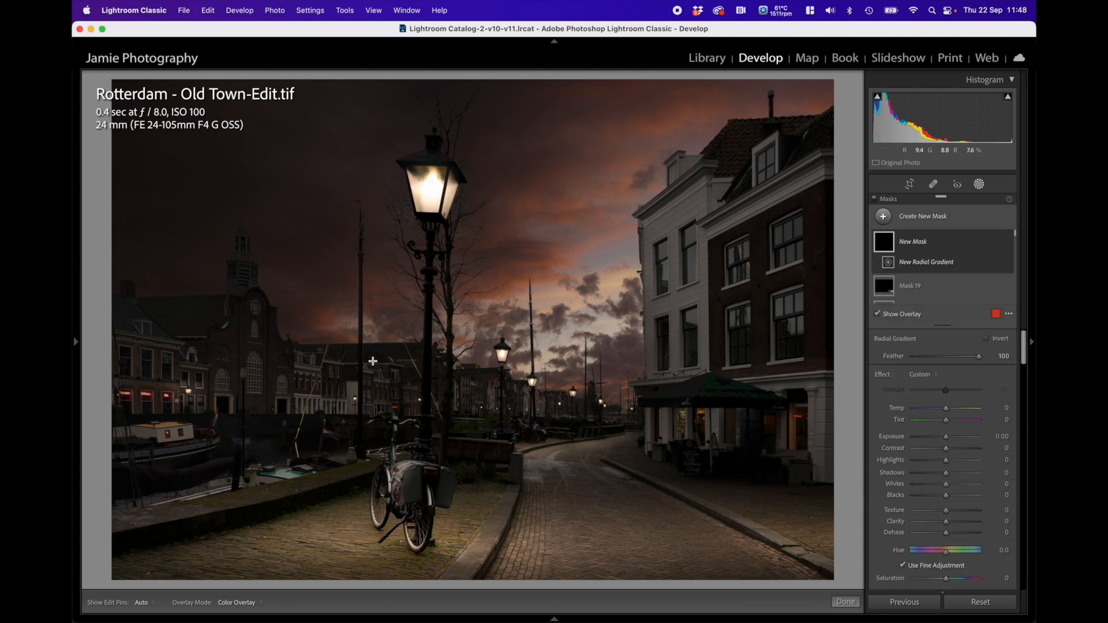
drag(242, 357, 363, 411)
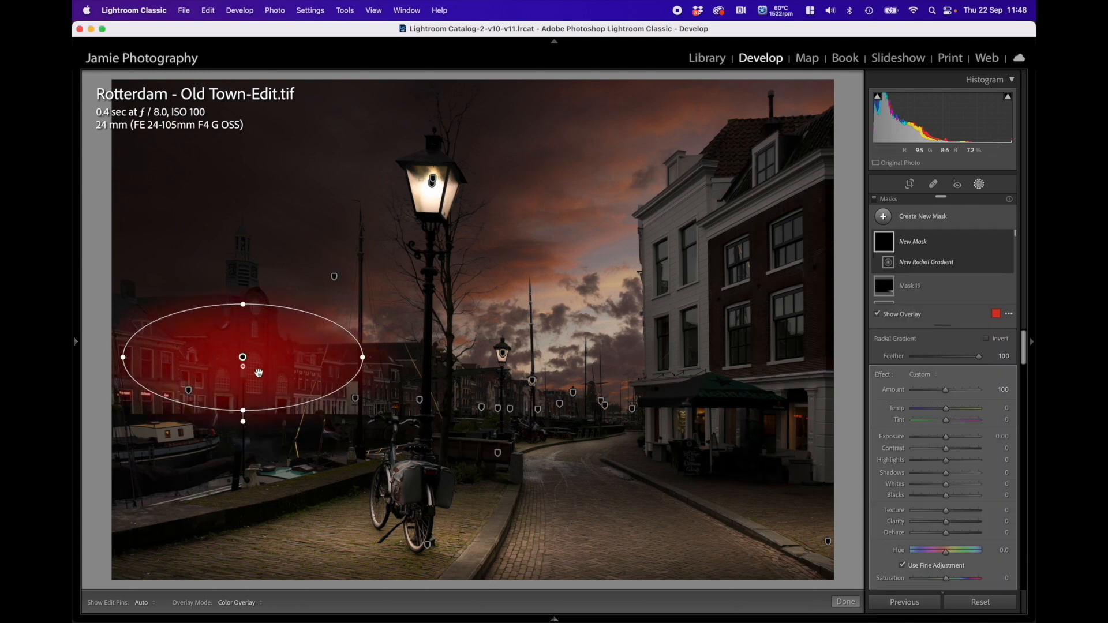
drag(242, 358, 247, 356)
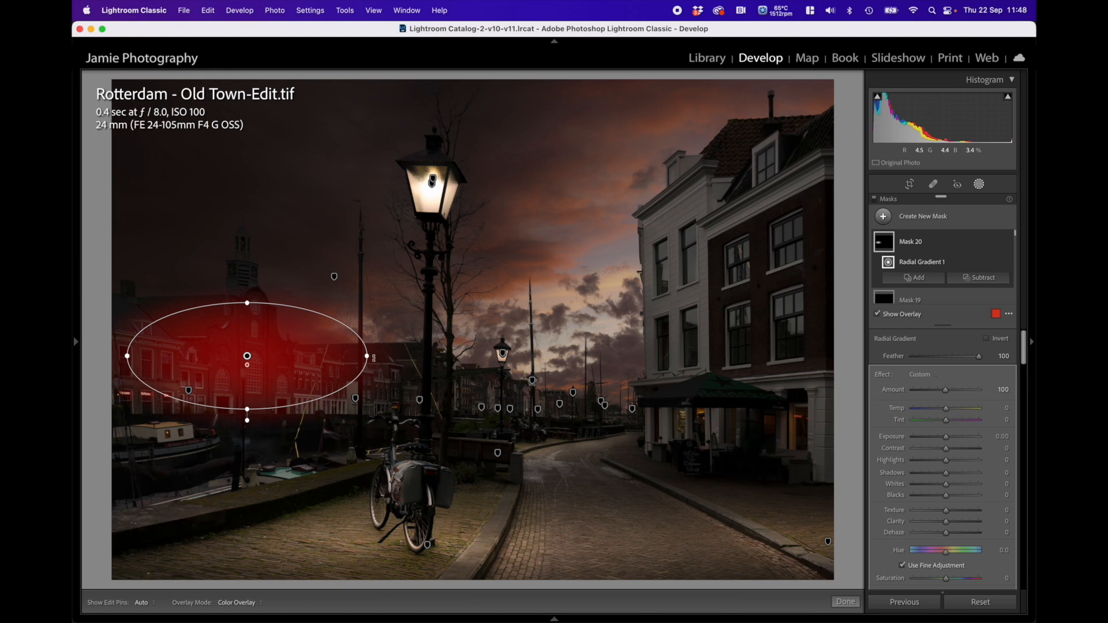
drag(374, 358, 380, 374)
drag(247, 356, 252, 358)
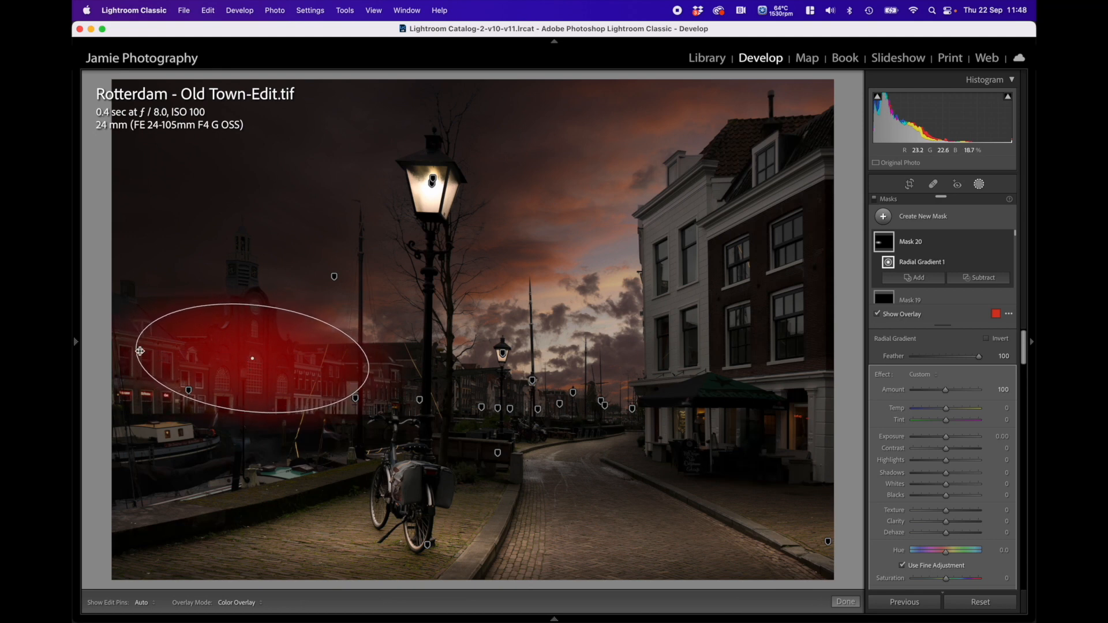
drag(133, 346, 258, 418)
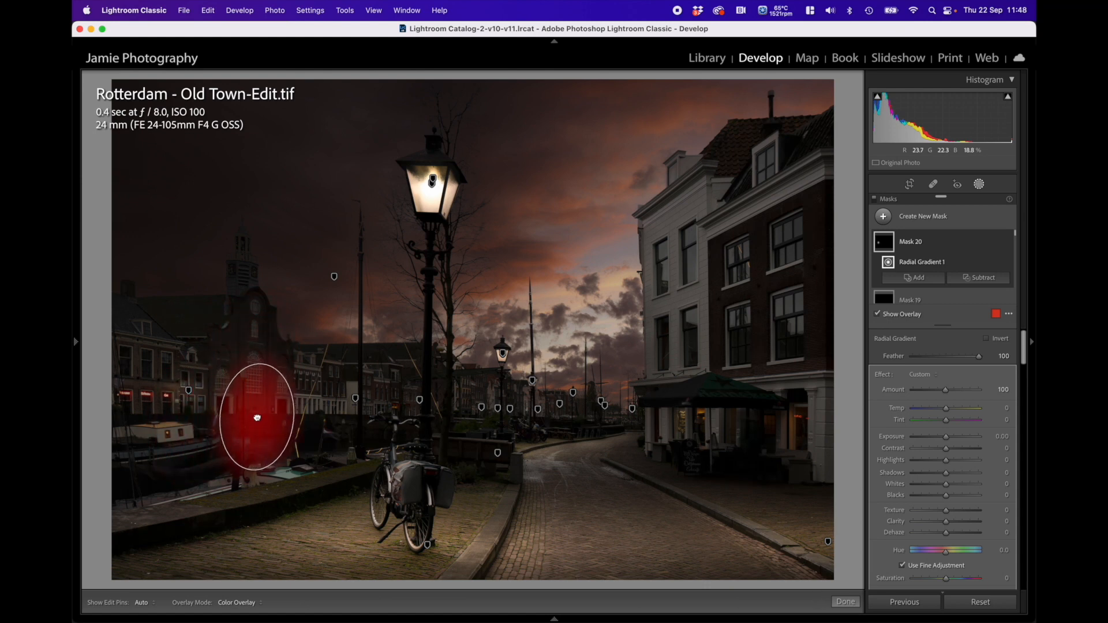
drag(262, 358, 258, 261)
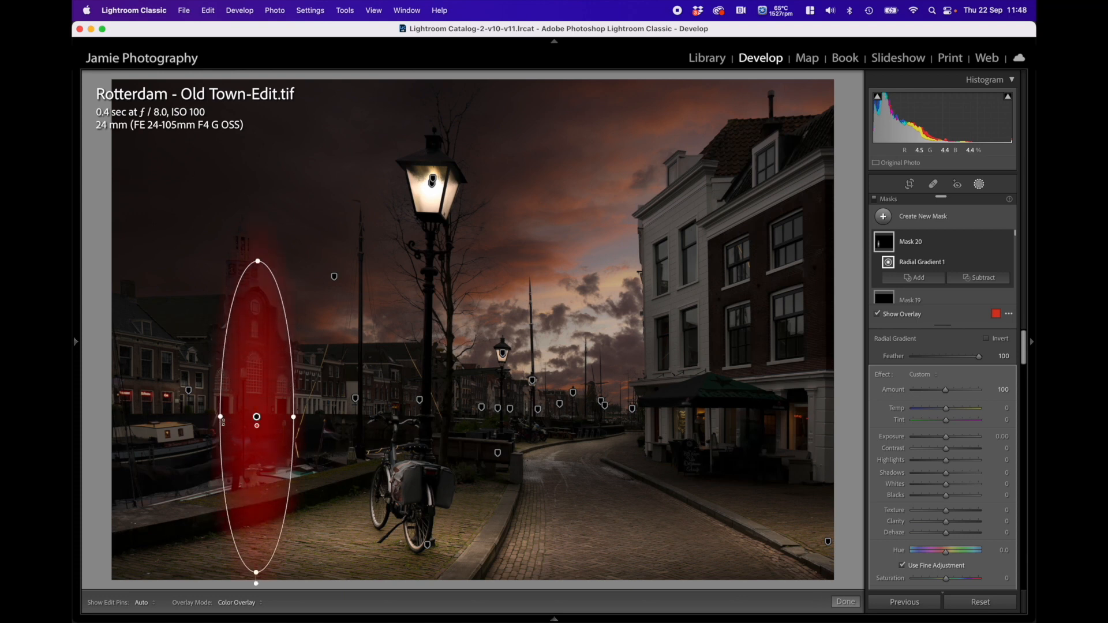
drag(220, 417, 216, 417)
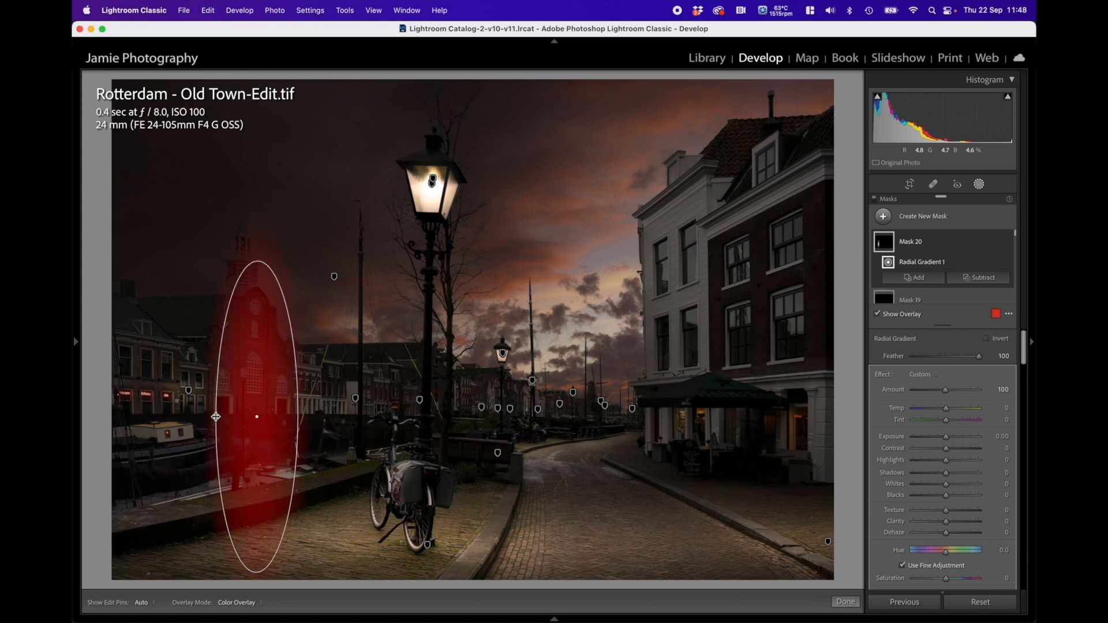
drag(945, 437, 957, 410)
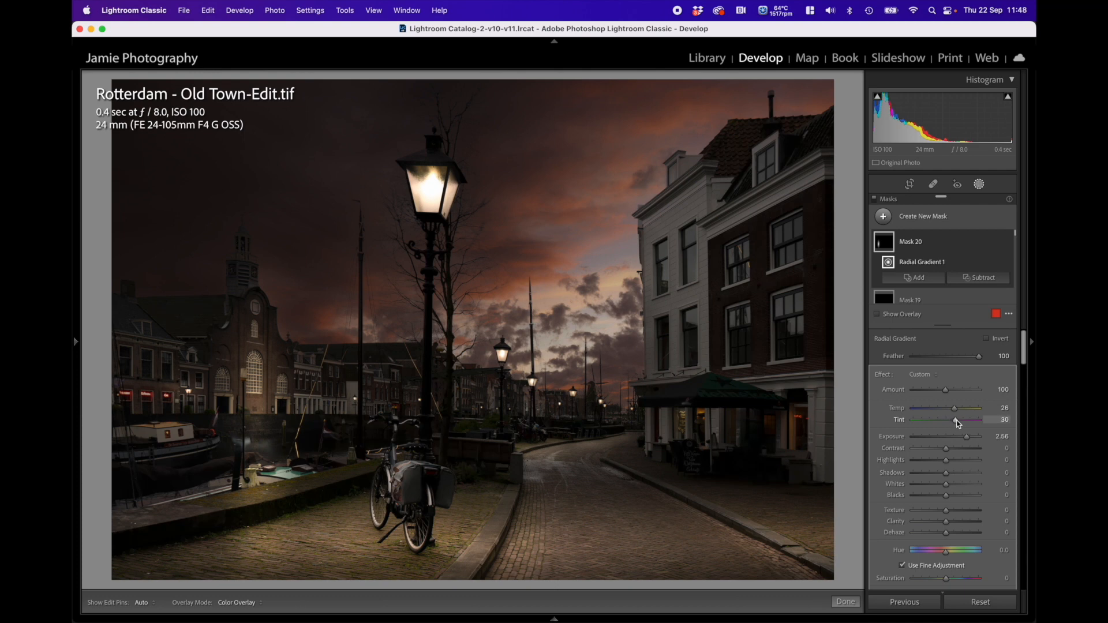
Subtract a hard brush of Feather 0 from Mask 20 over the water, boats and quay below the church
click(954, 279)
click(957, 344)
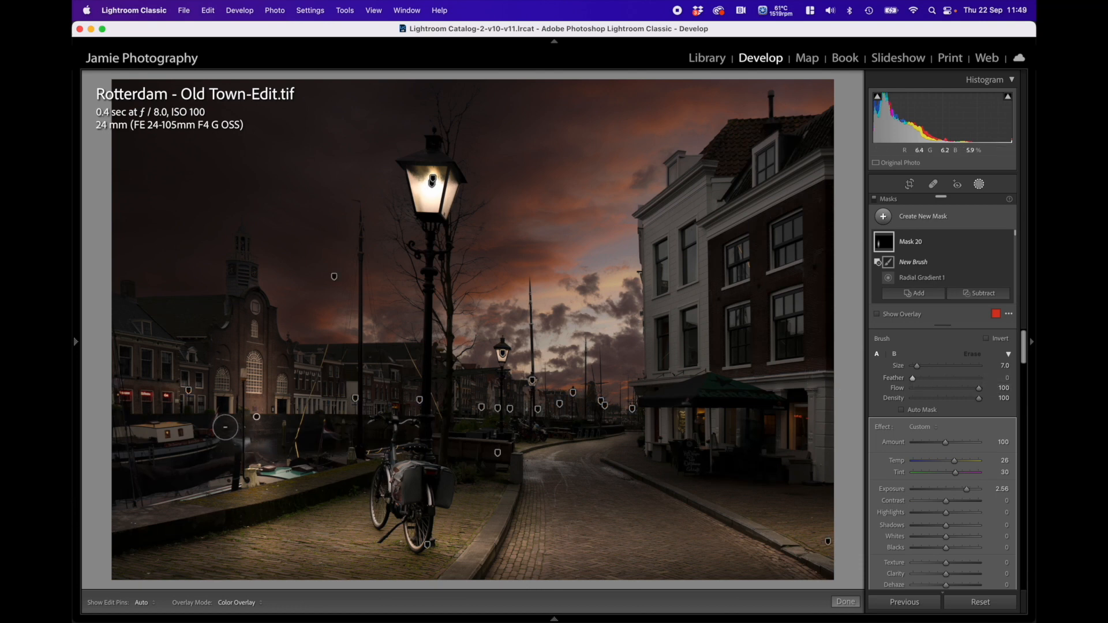
drag(225, 428, 295, 427)
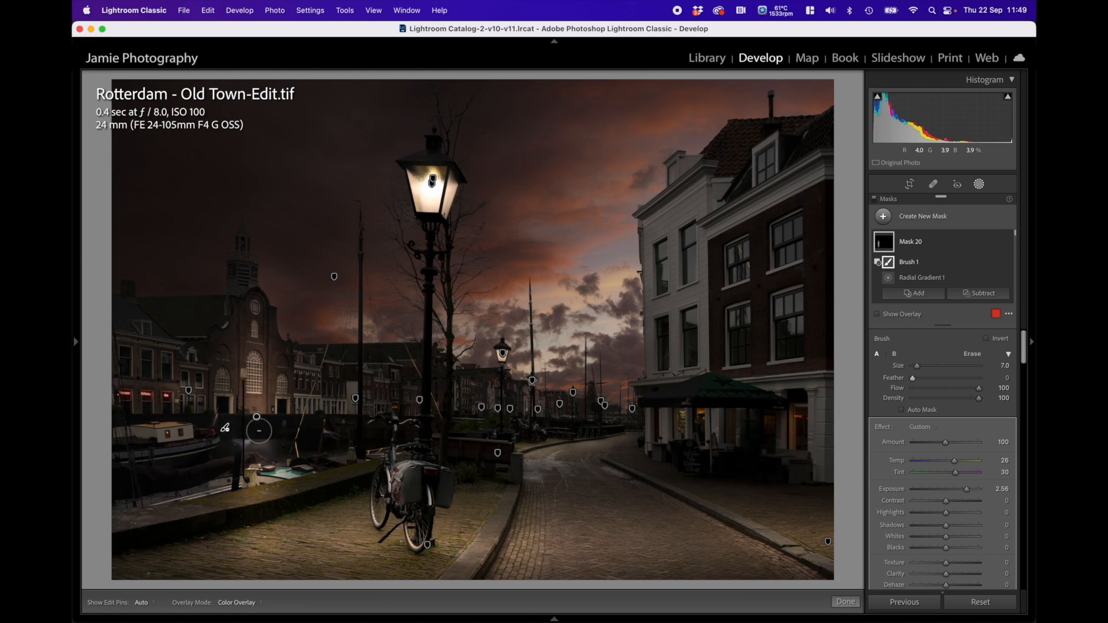
key(h)
mouse_move(274, 449)
mouse_down()
mouse_move(231, 478)
mouse_move(276, 483)
mouse_up()
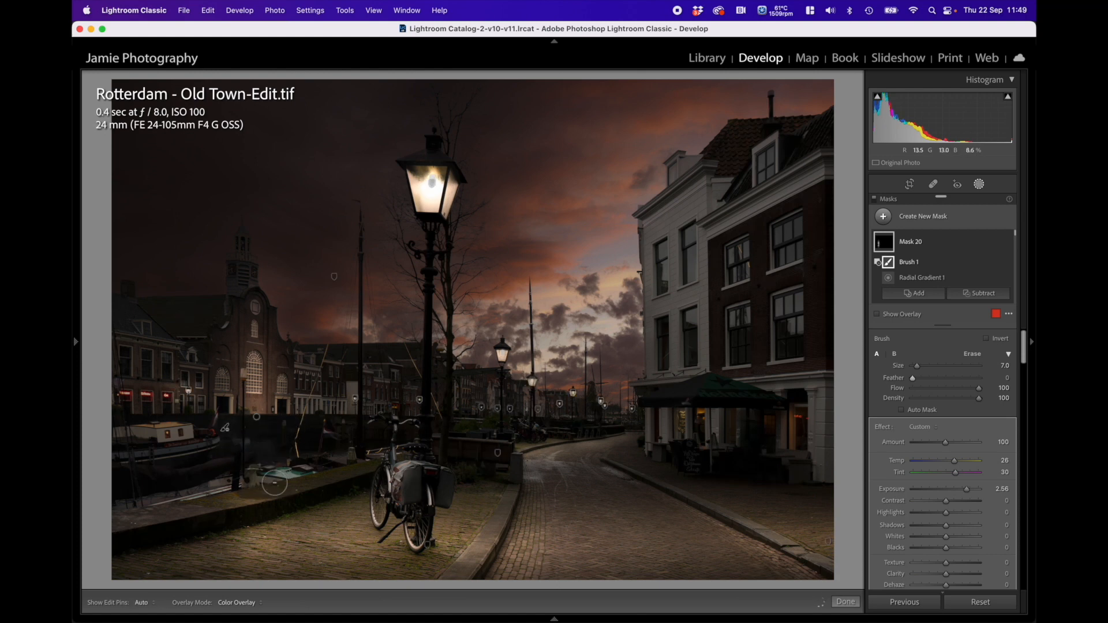
scroll(275, 483, up, 5)
drag(218, 517, 232, 501)
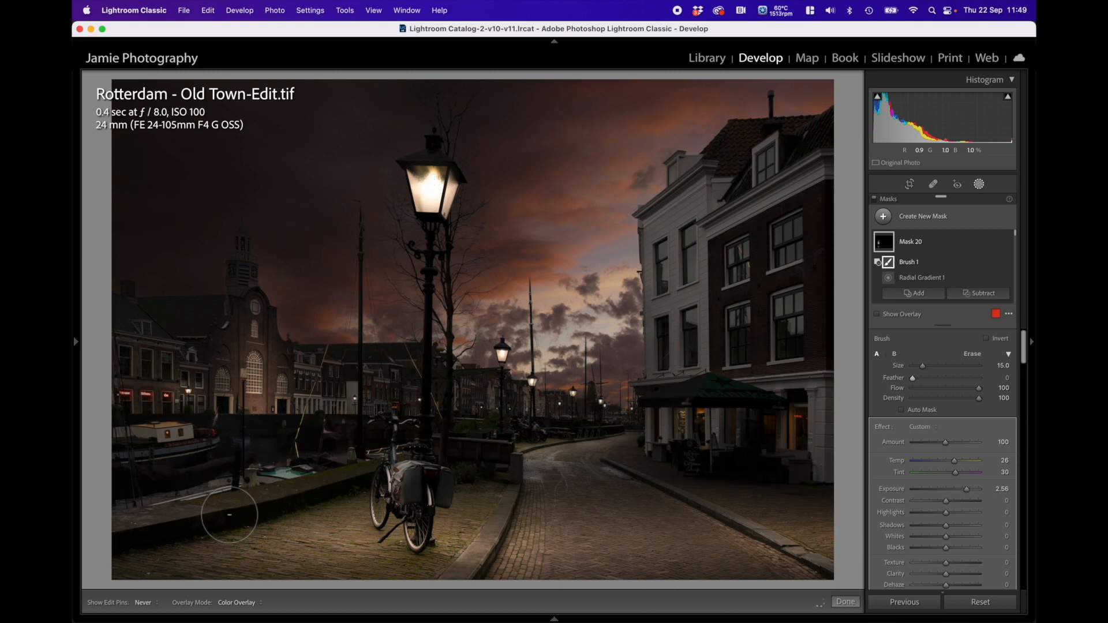
key(h)
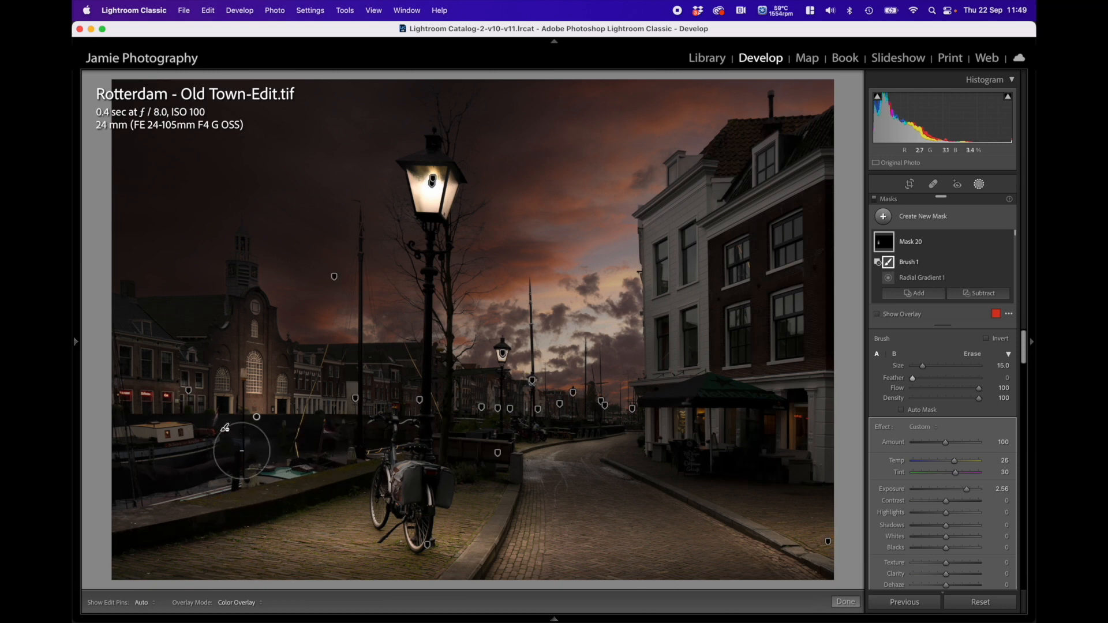
Duplicate Mask 20 and shrink the copy's radial gradient to a short, narrow ellipse over the church's central window
click(257, 418)
right_click(258, 418)
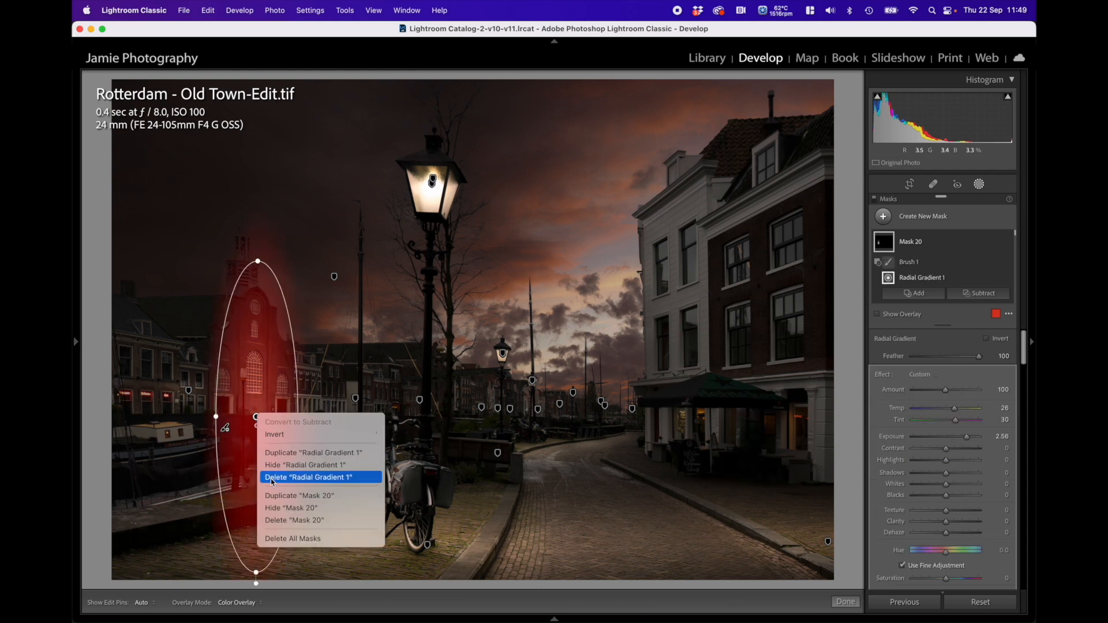
click(276, 497)
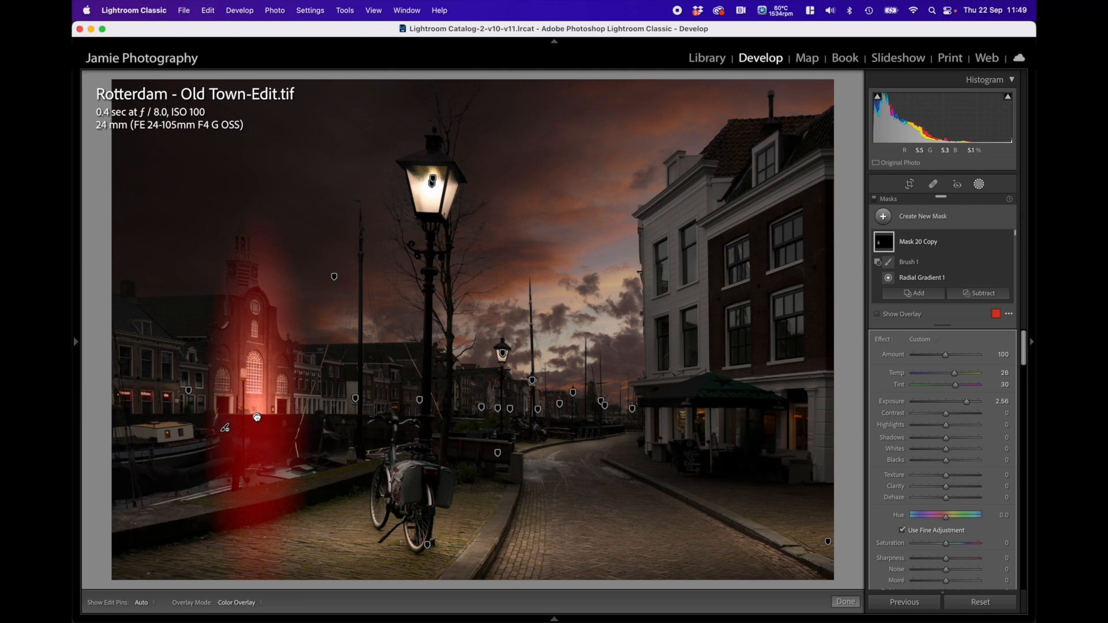
click(256, 417)
drag(296, 417, 270, 416)
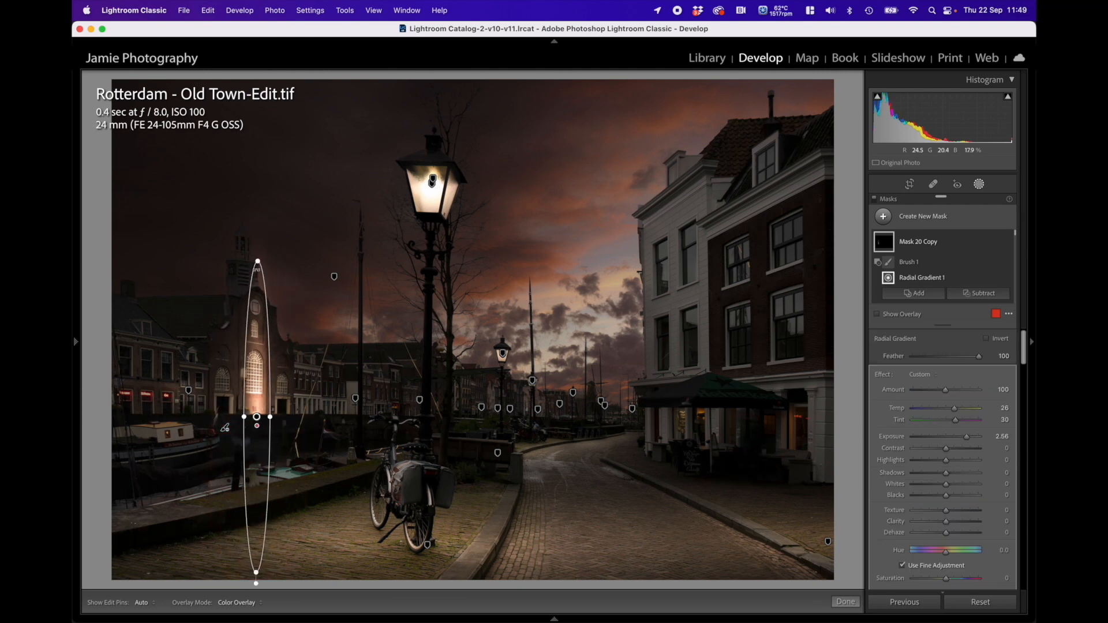
drag(257, 265, 257, 336)
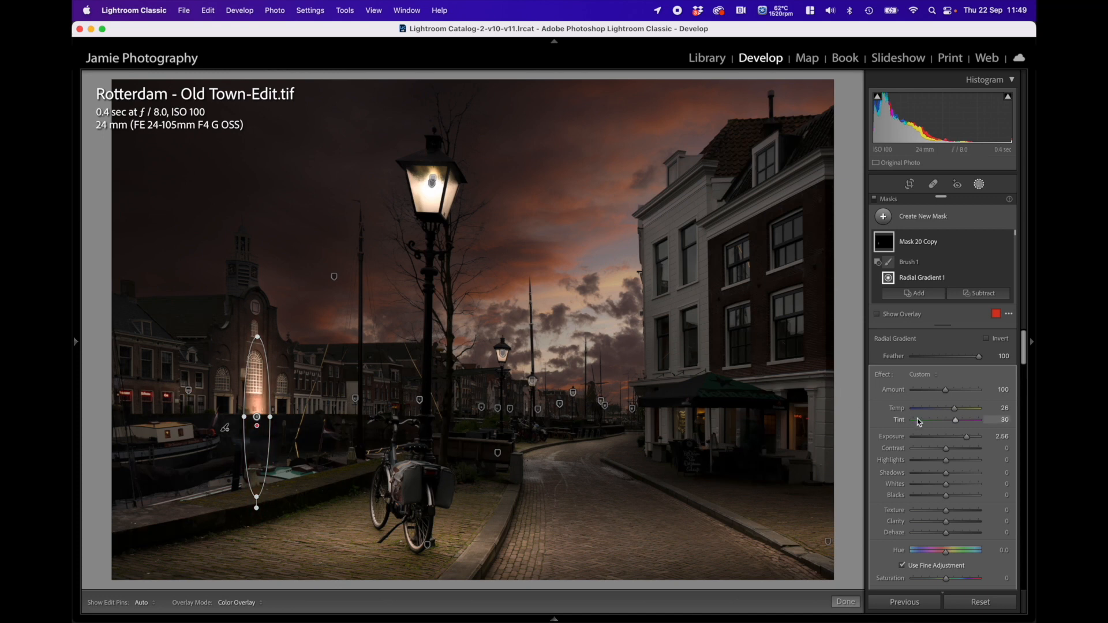
Set Mask 20 Copy to Exposure 0.73, Clarity 26 and Contrast 8, and stretch its gradient higher up the church facade
drag(961, 439, 954, 439)
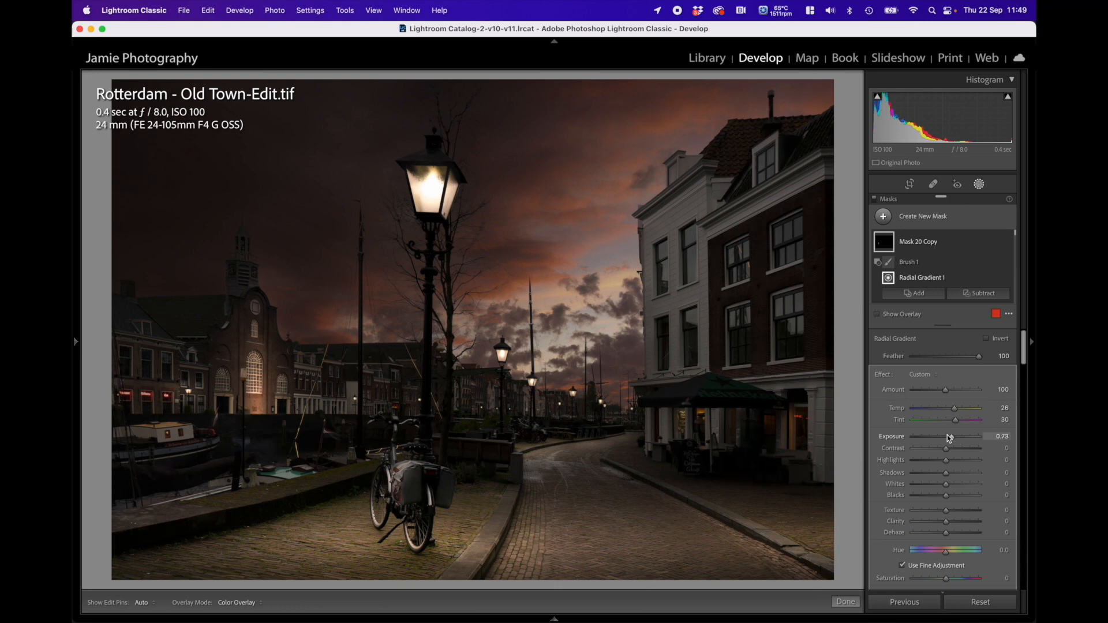
drag(258, 338, 257, 306)
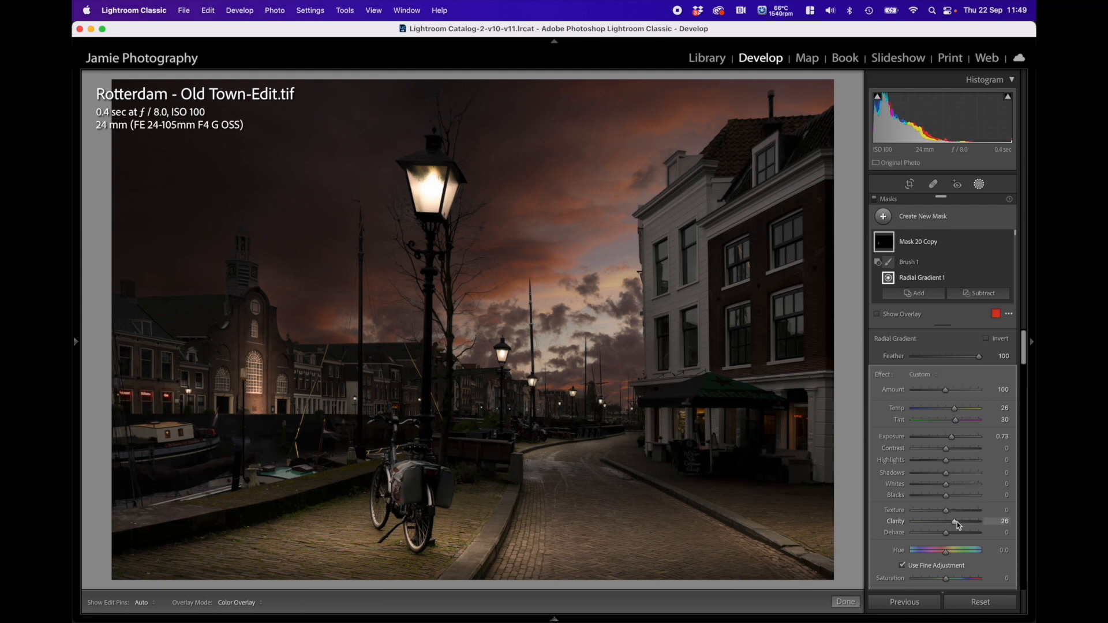
drag(946, 450, 949, 450)
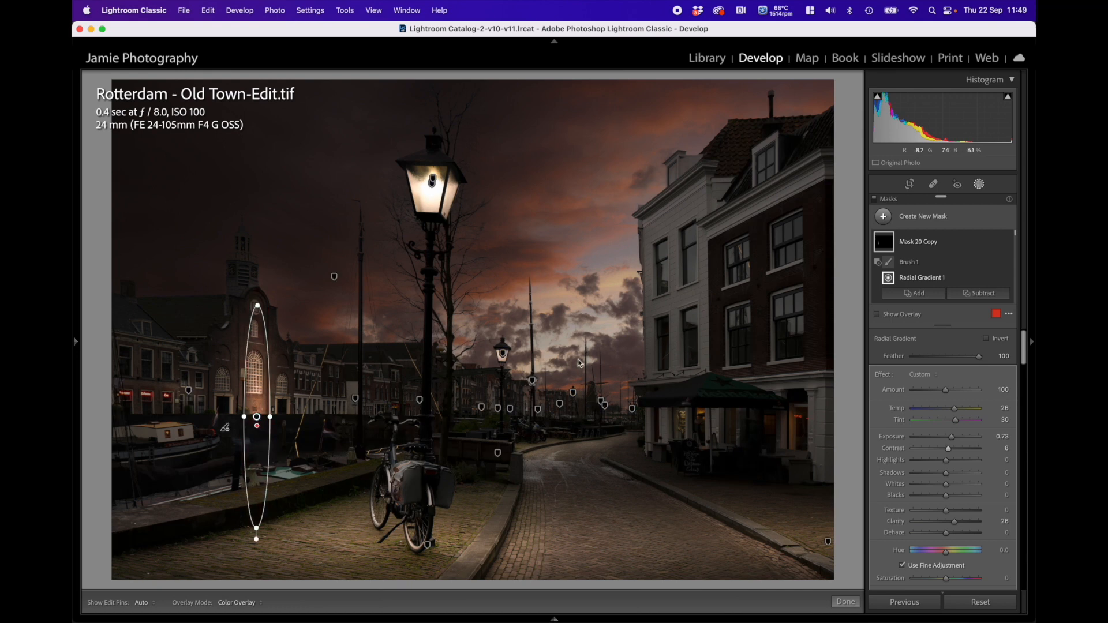
Reach the original Mask 20 gradient beneath its copy and widen it slightly across the church facade
scroll(889, 263, down, 2)
click(886, 281)
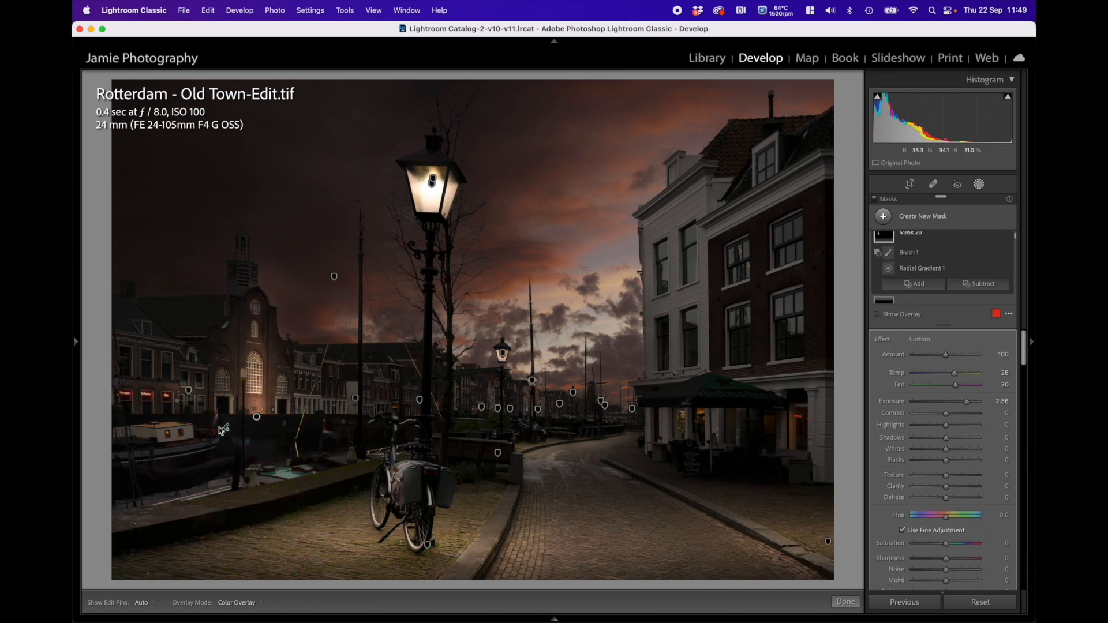
click(256, 418)
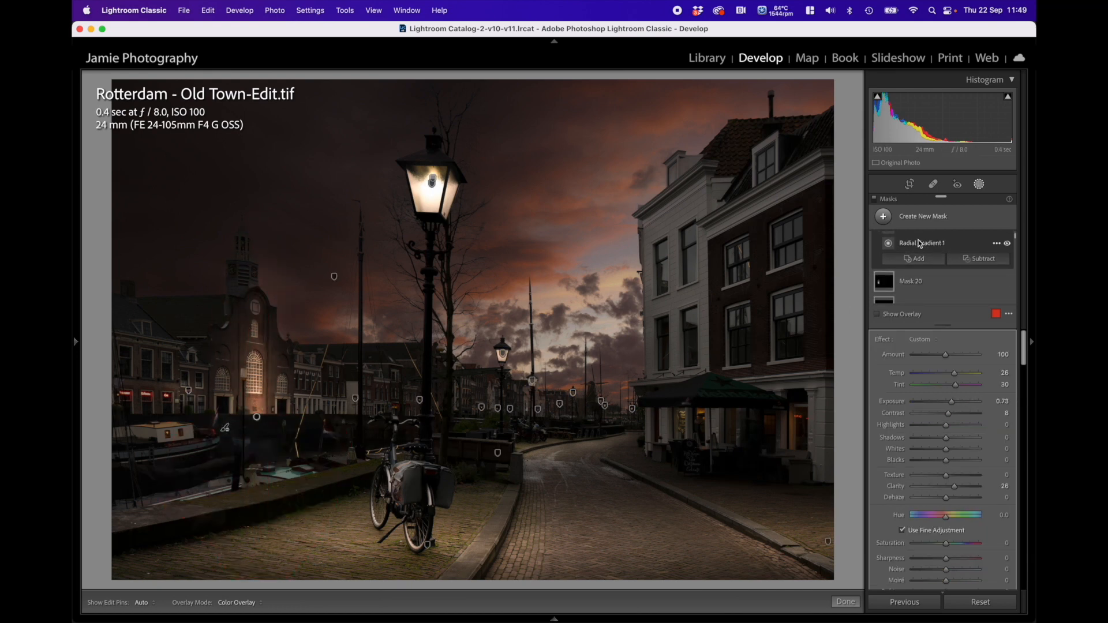
click(228, 429)
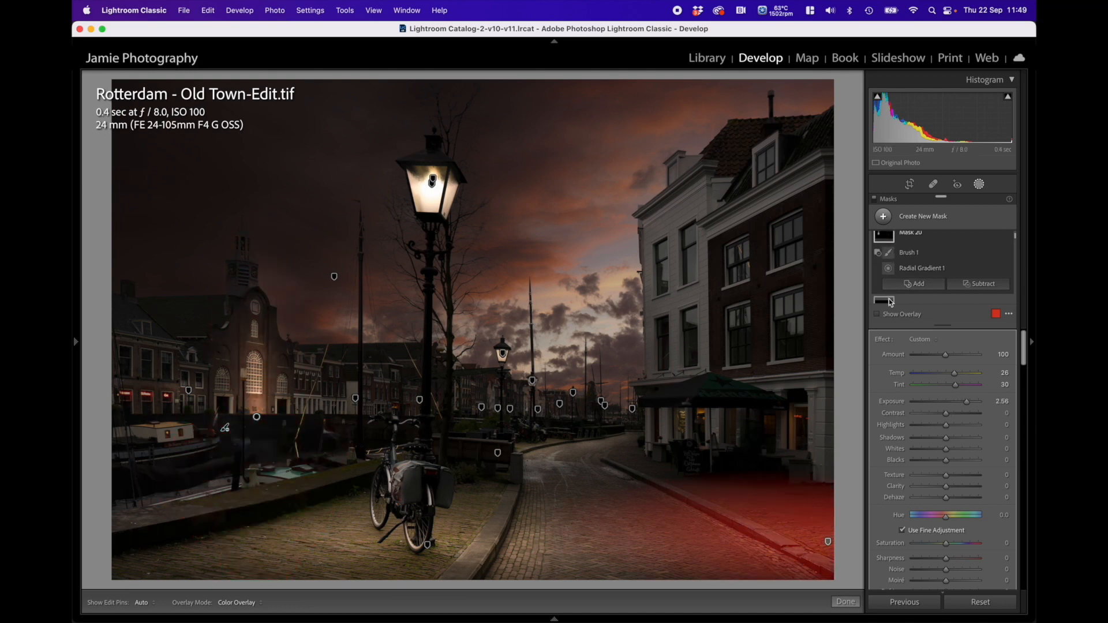
click(256, 417)
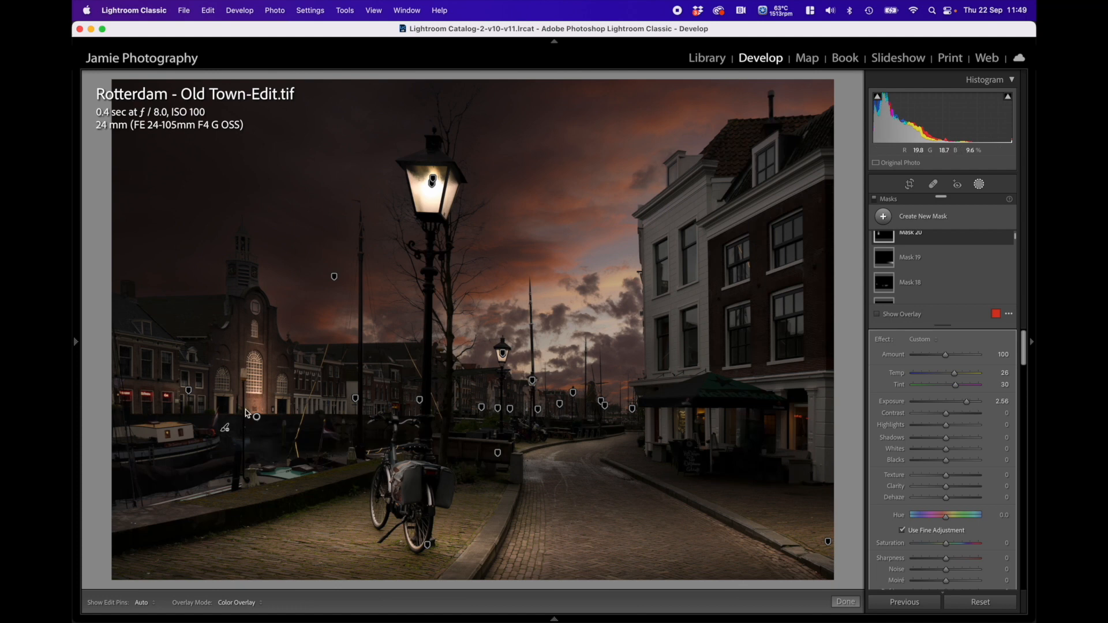
click(257, 417)
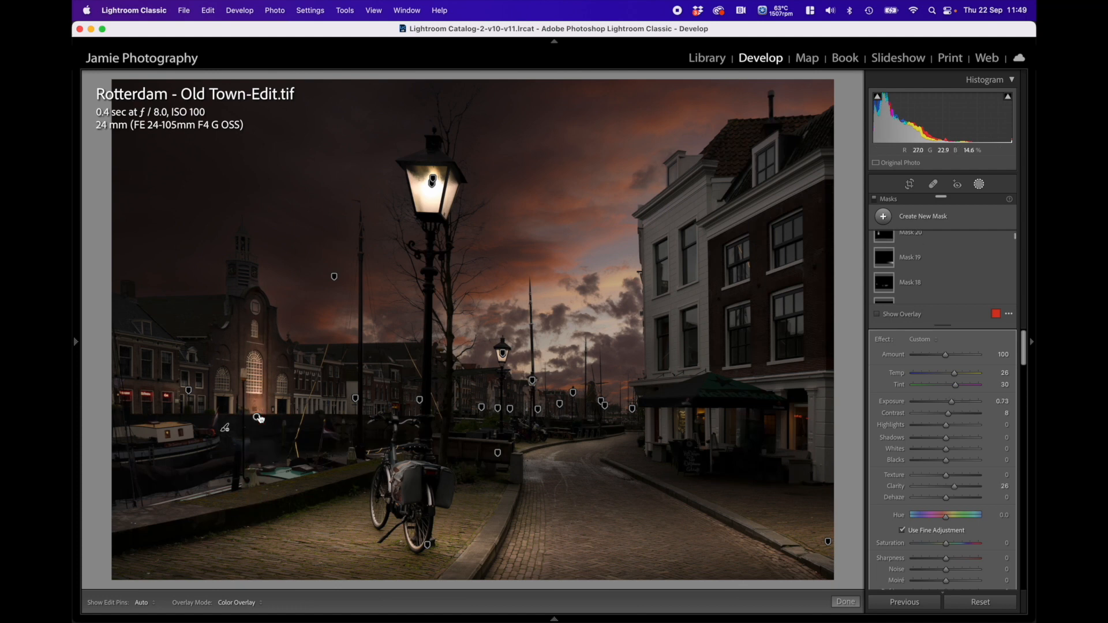
click(244, 421)
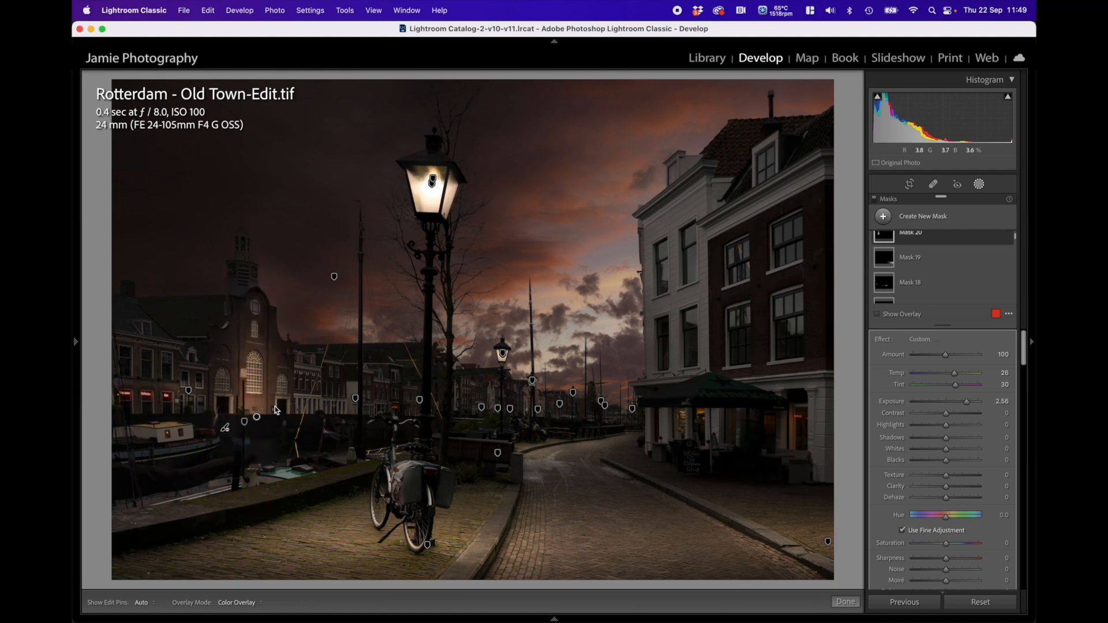
click(256, 416)
drag(297, 416, 309, 417)
click(245, 422)
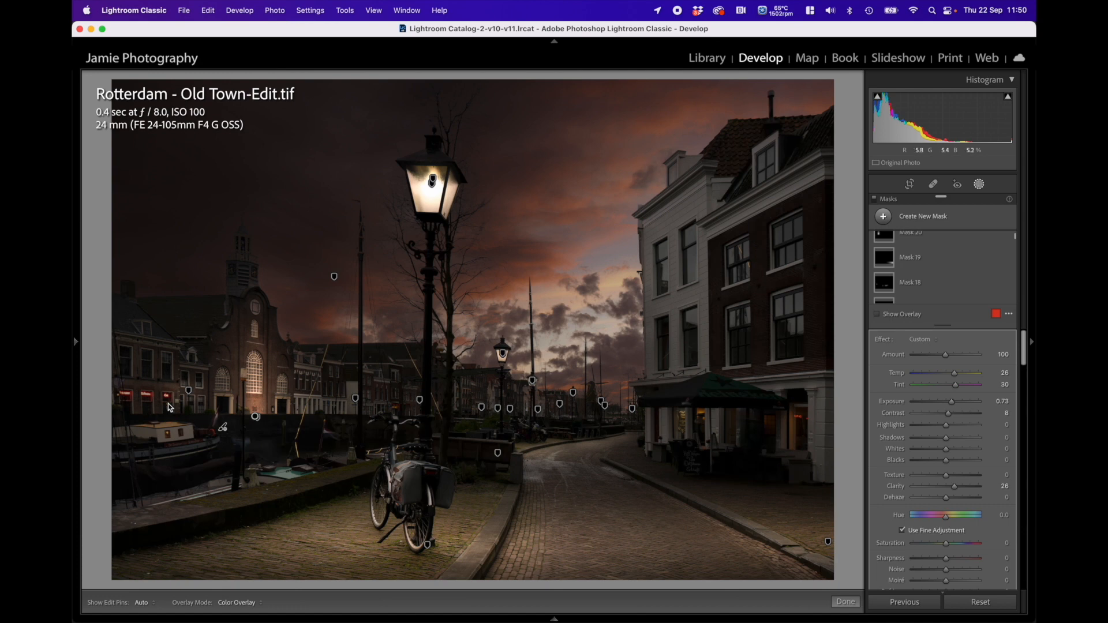
Create a new radial gradient mask over the neon-lit shop fronts at the photo's far left edge
click(980, 185)
click(979, 183)
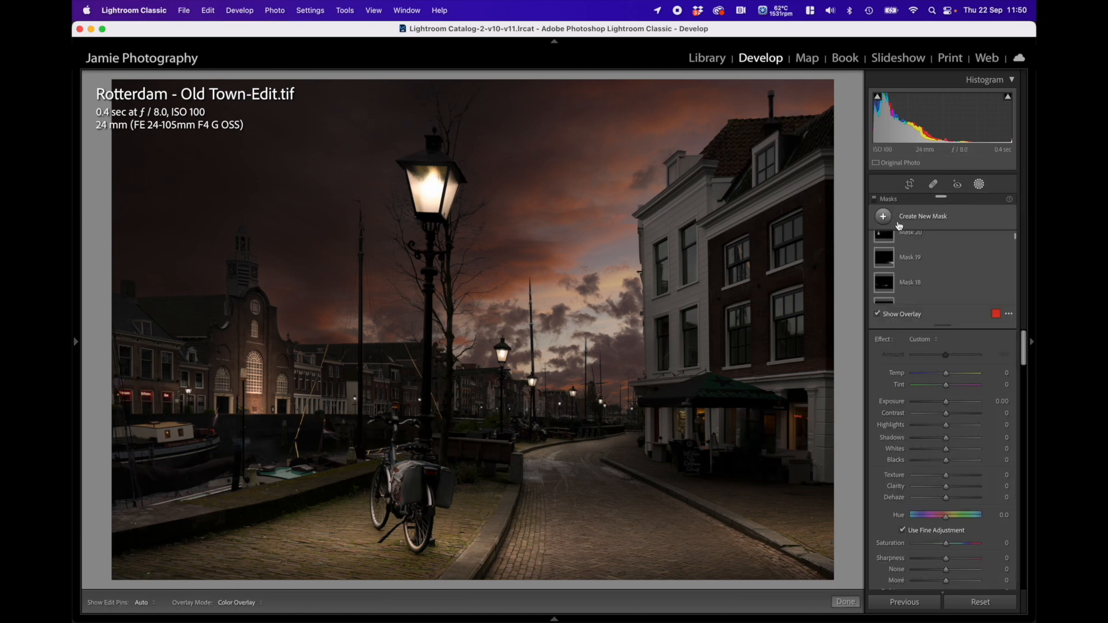
click(907, 217)
click(911, 306)
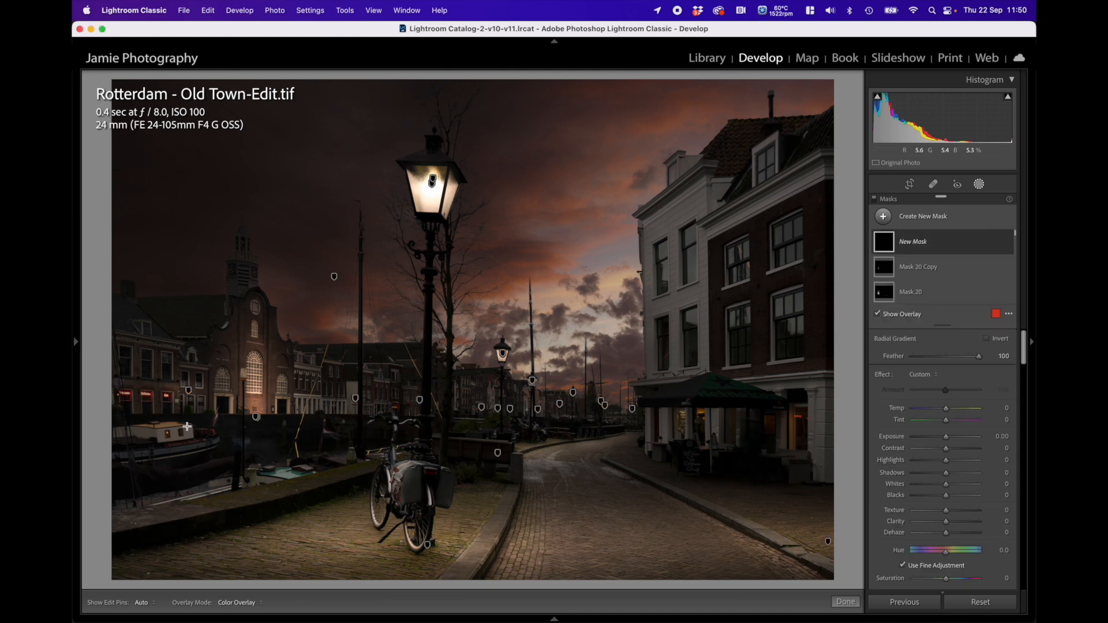
drag(104, 380, 177, 415)
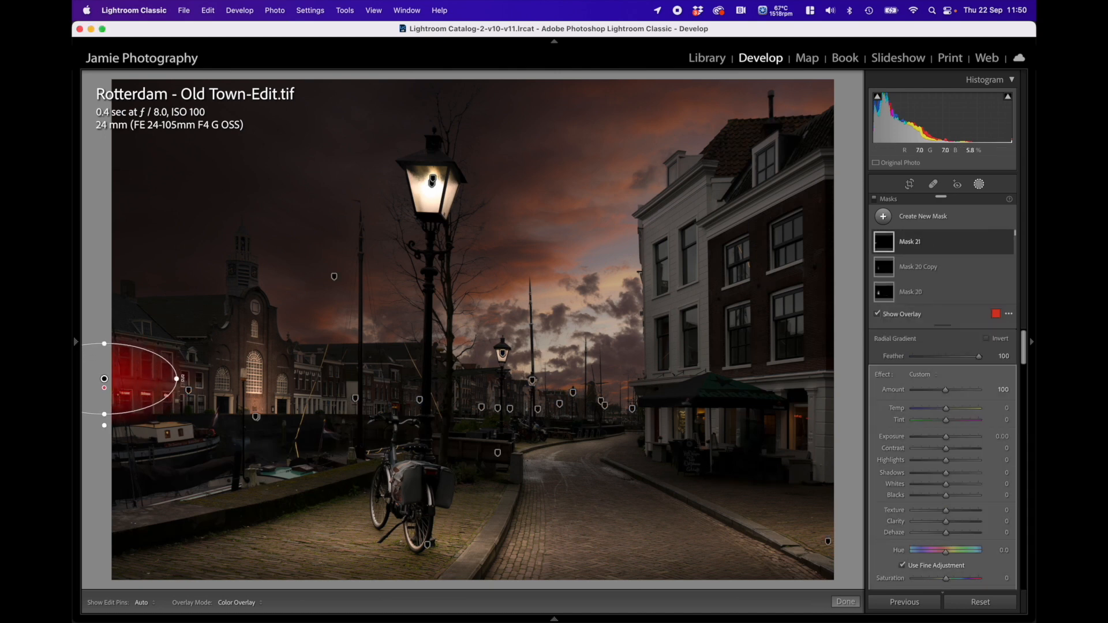
drag(104, 379, 115, 400)
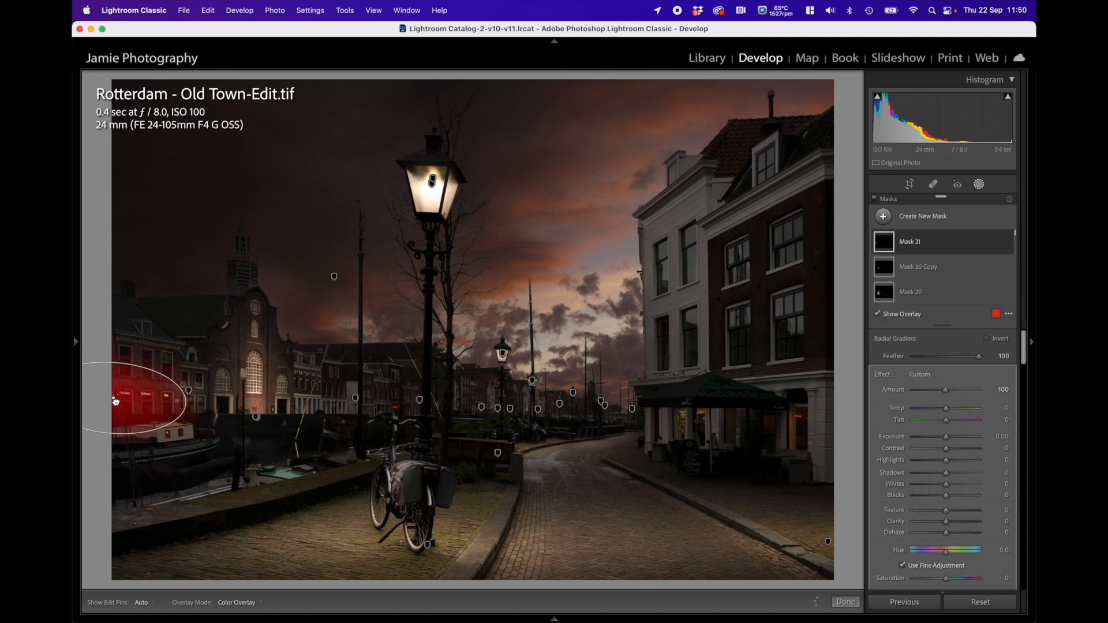
Set Mask 21 to Exposure 2.30, Clarity 37, Temp 15 and Tint 45, and stretch its gradient taller over the buildings
key(o)
drag(946, 437, 963, 439)
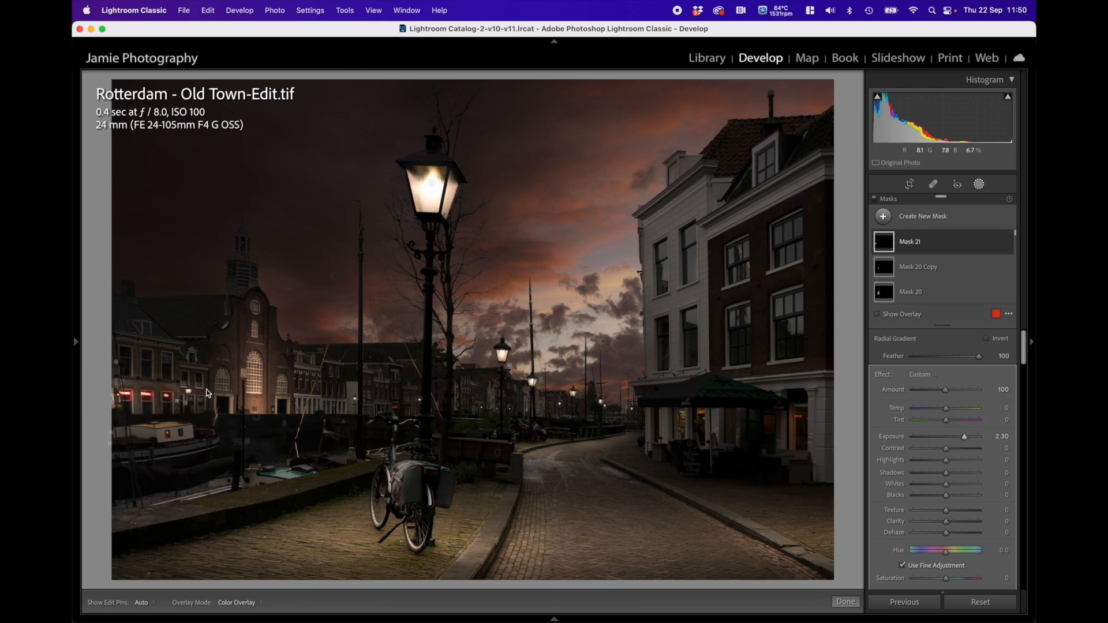
drag(119, 359, 117, 341)
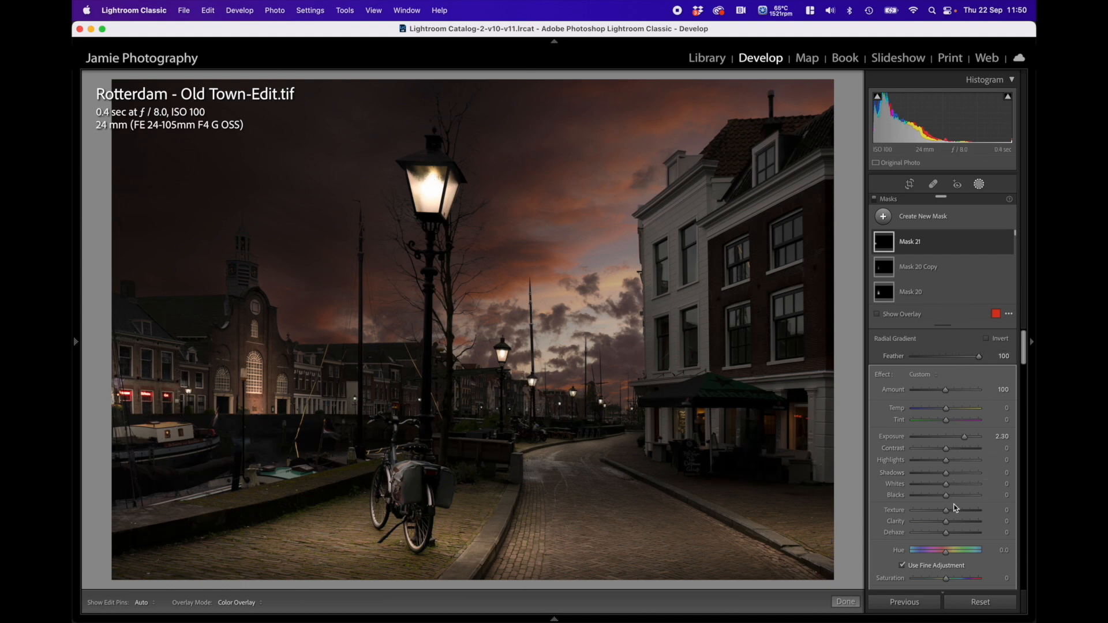
click(958, 522)
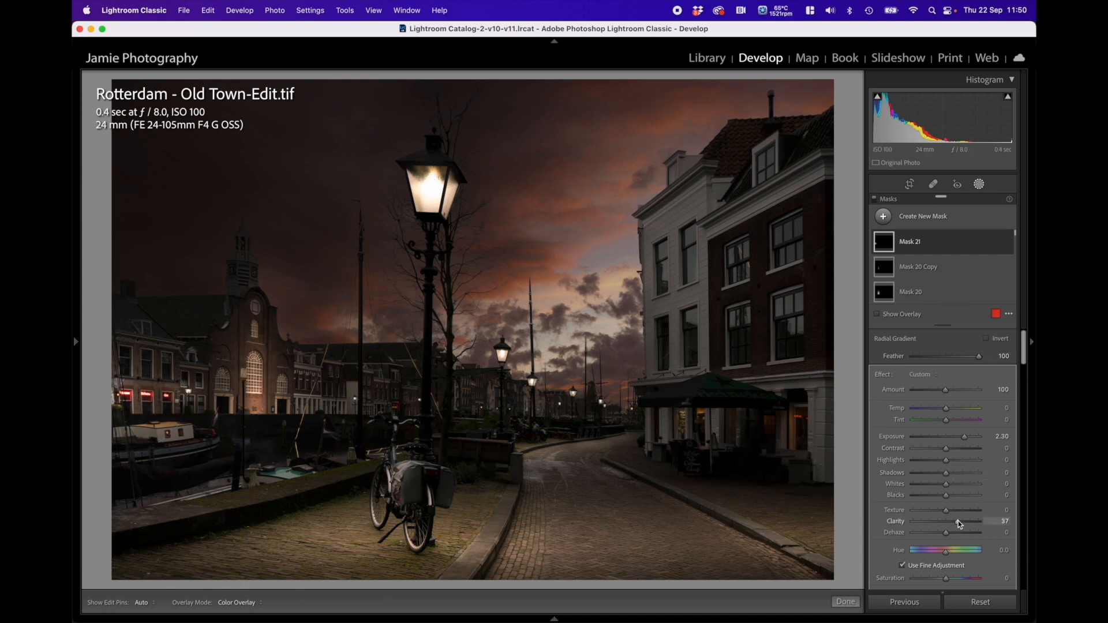
click(953, 420)
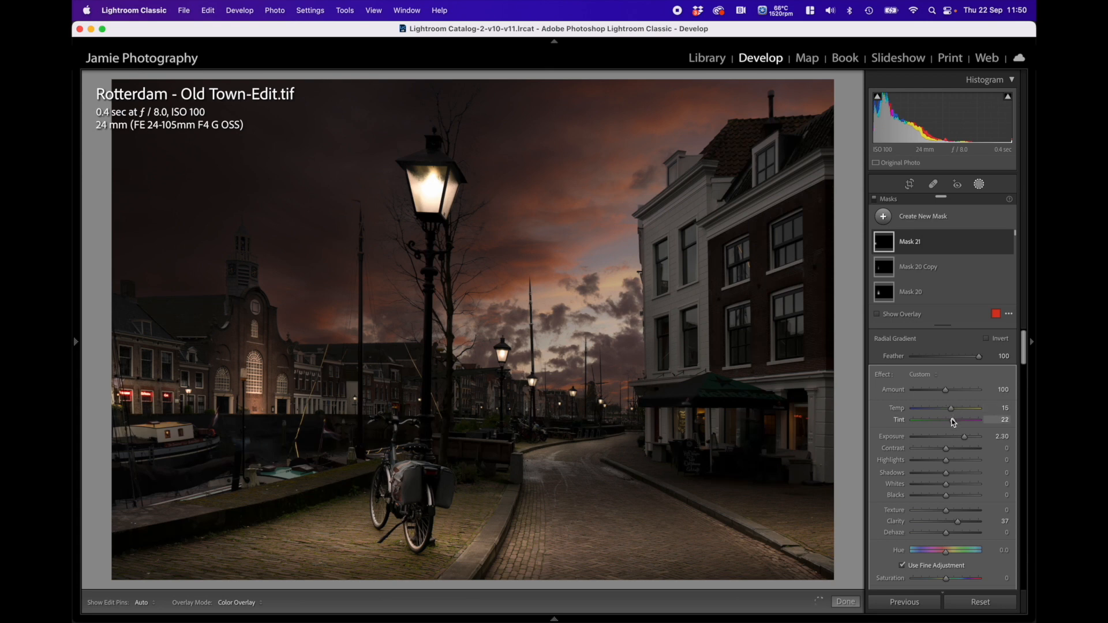
drag(961, 422, 962, 421)
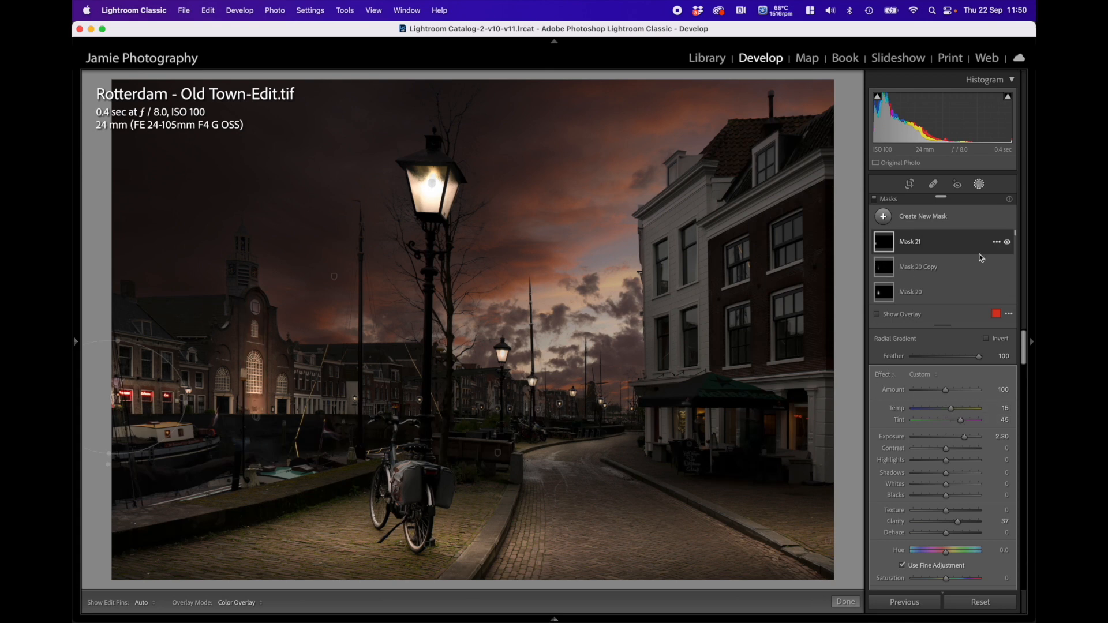
Subtract a hard brush of Size 15 and Feather 0 from Mask 21 over the boats and water below the shop fronts
click(918, 243)
click(975, 278)
click(956, 342)
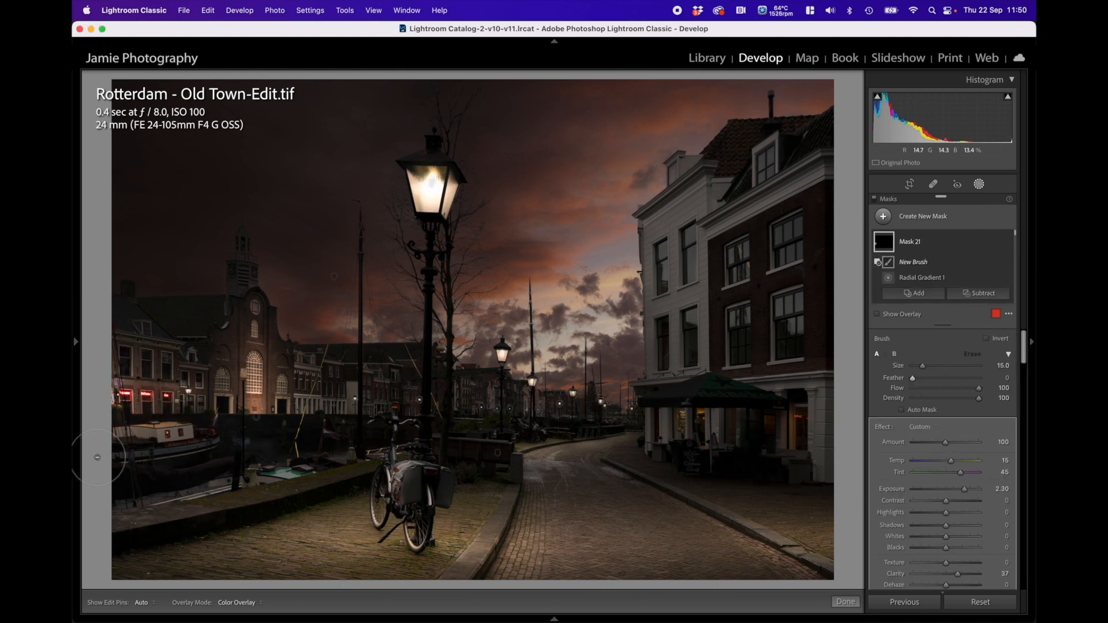
drag(195, 443, 127, 448)
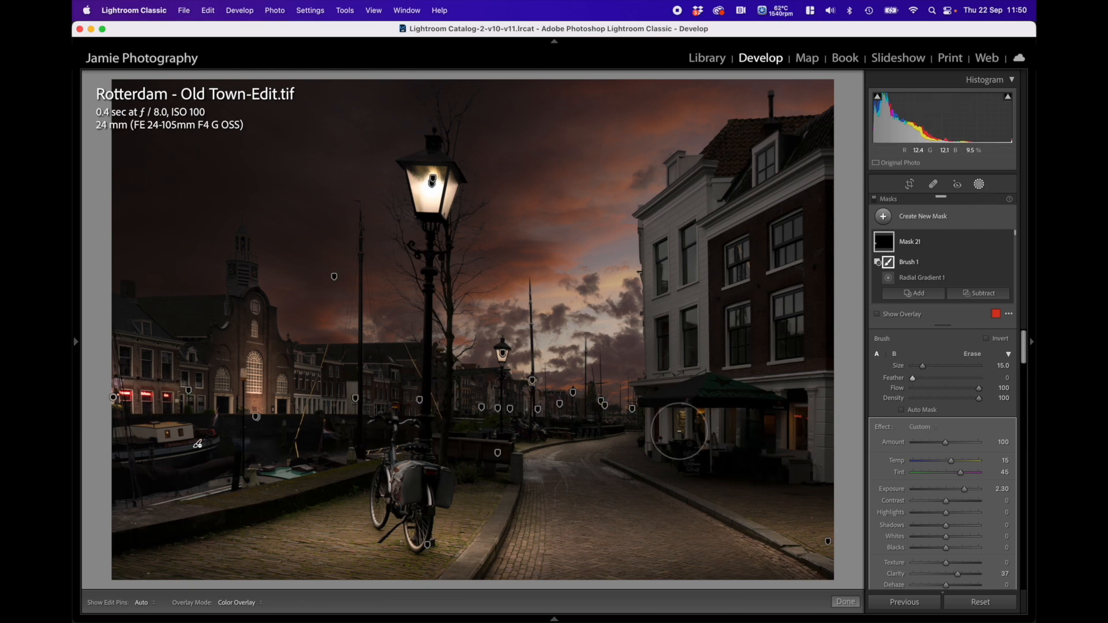
Zoom in on the café and place a new radial gradient mask centred on its lit doorway
click(922, 217)
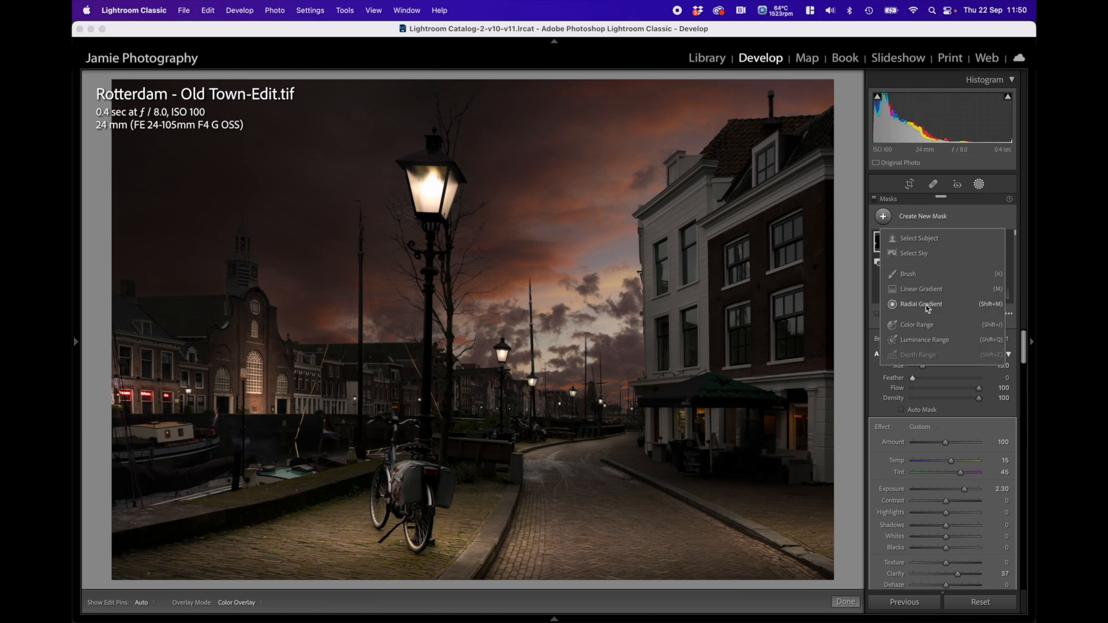
click(916, 305)
mouse_move(76, 352)
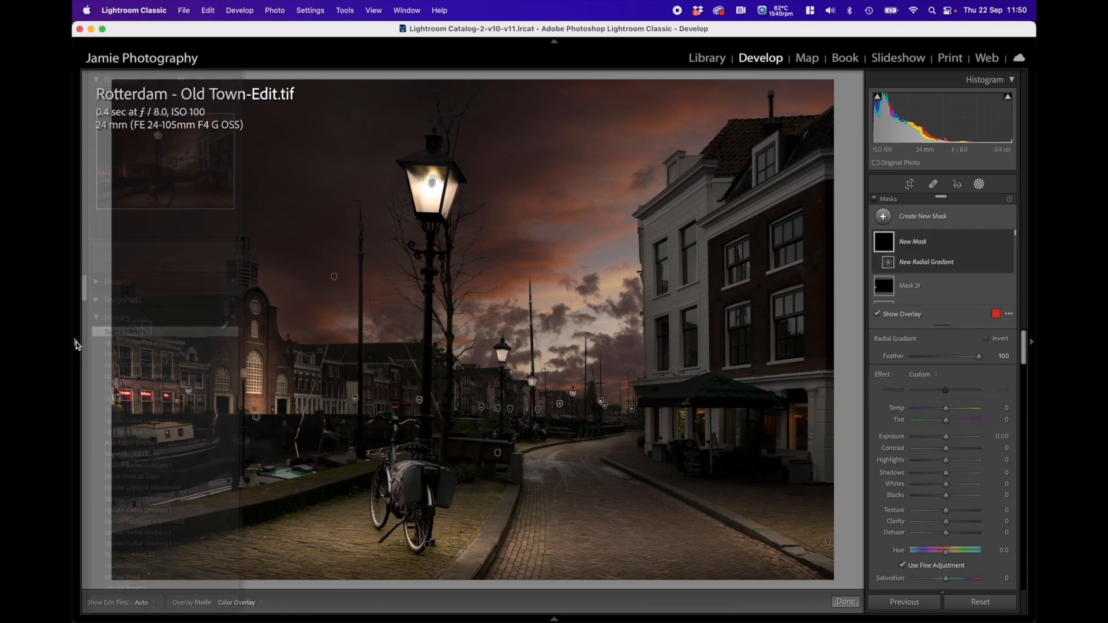
click(202, 80)
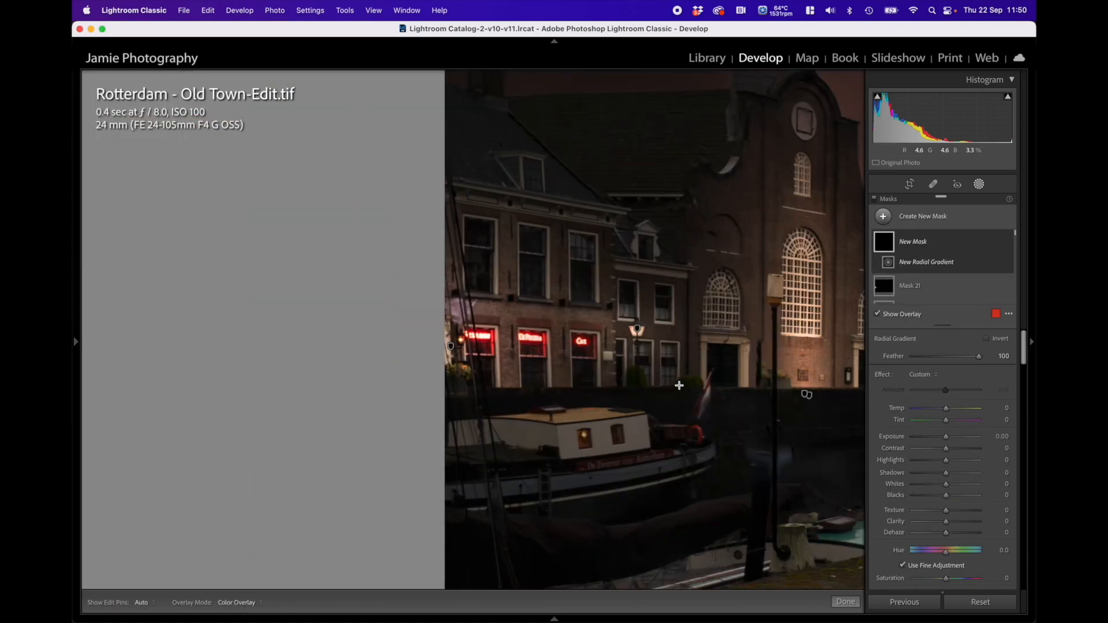
drag(695, 388, 82, 378)
drag(506, 391, 104, 386)
drag(478, 299, 660, 460)
drag(478, 302, 573, 329)
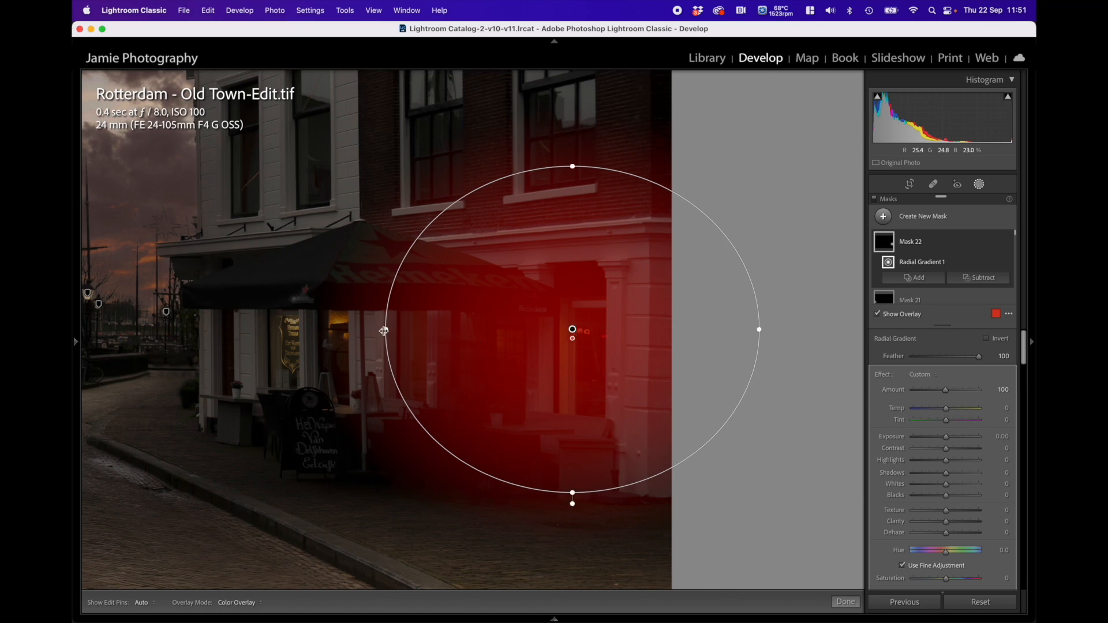
Enlarge the café doorway gradient in width and height and set its Exposure to 3.43 and Tint to 21
drag(384, 331, 332, 330)
drag(571, 494, 572, 514)
drag(945, 436, 974, 438)
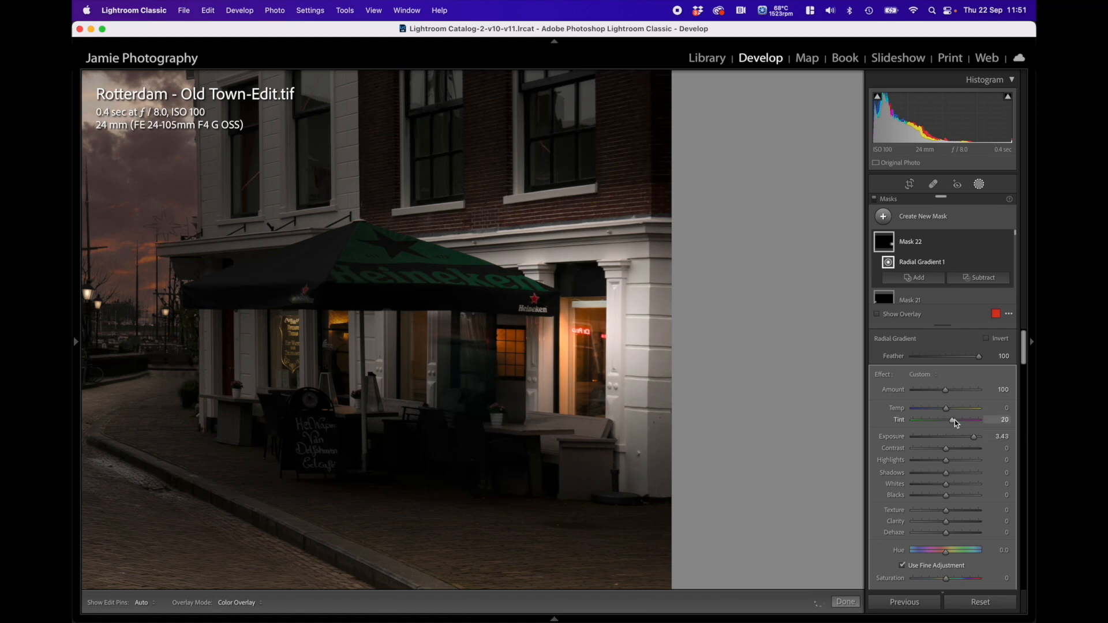
drag(954, 420, 956, 420)
Subtract a brush of Size 8 and Feather 5 from Mask 22 down the pillar right of the café doorway
click(970, 279)
click(964, 345)
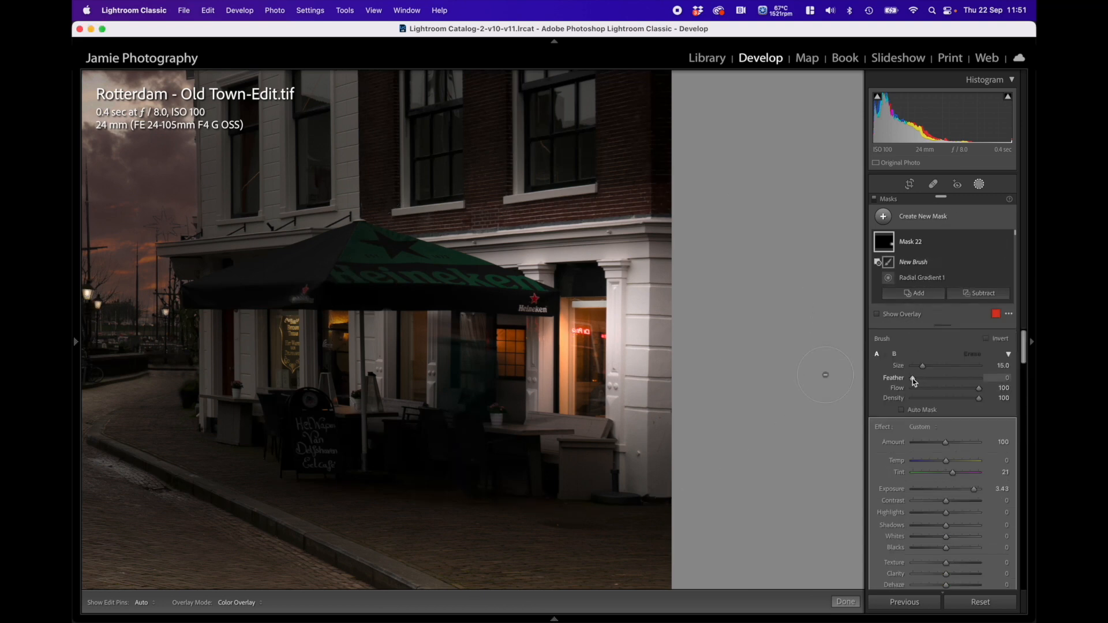
drag(913, 378, 916, 379)
scroll(640, 414, down, 4)
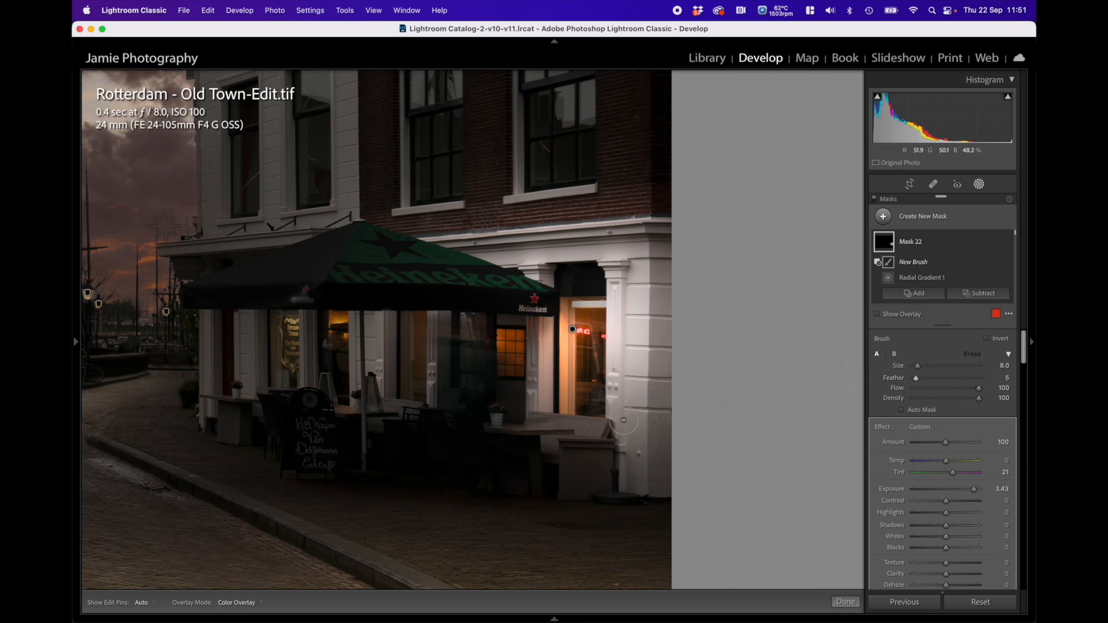
click(619, 420)
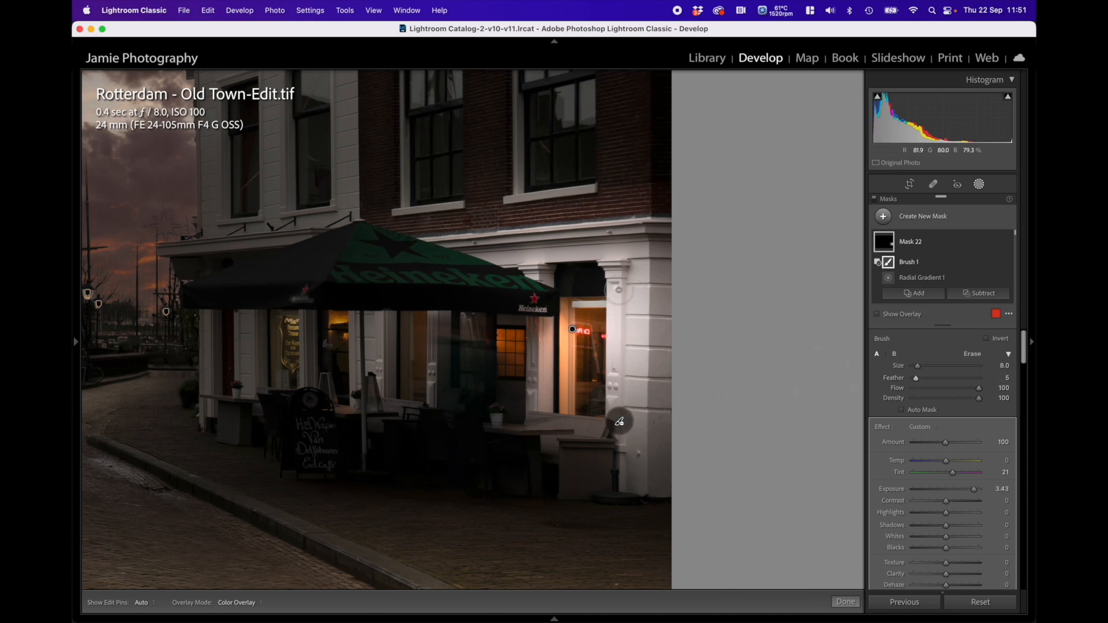
alt+shift+click(621, 288)
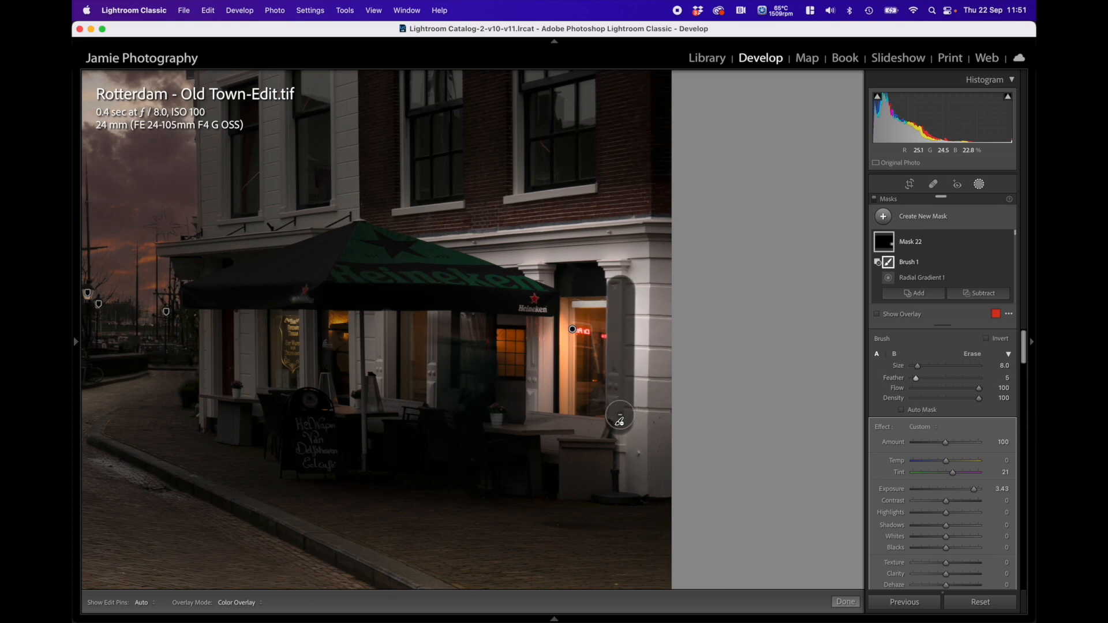
key(h)
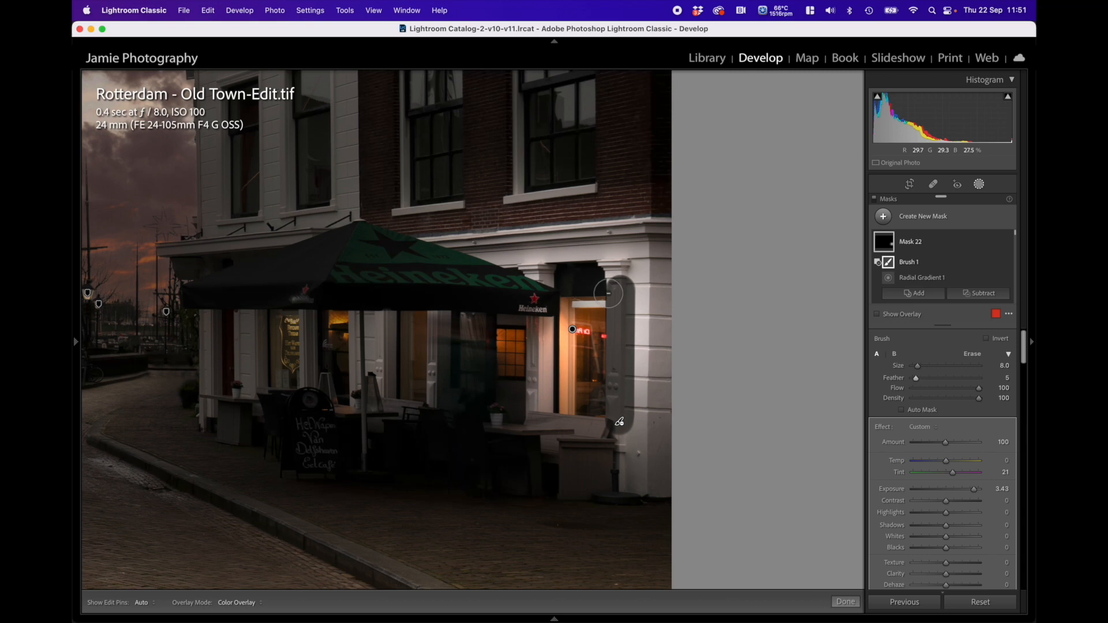
Subtract the dark area above the café door from Mask 22 at brush Size 3 and the pillar left of the door at Size 7
key(bracketleft)
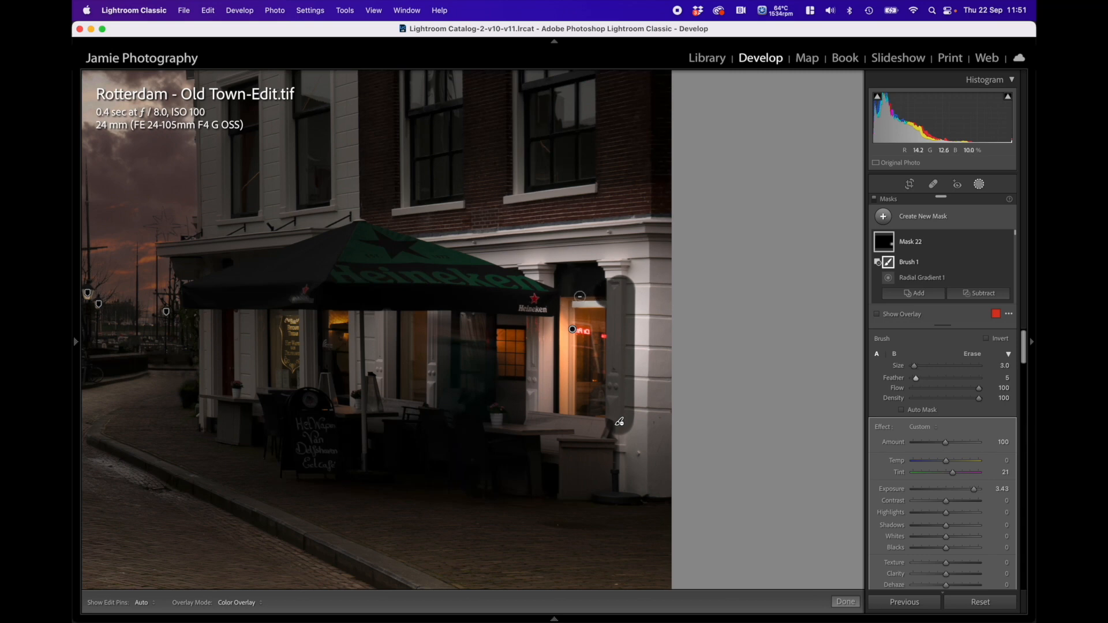
key(h)
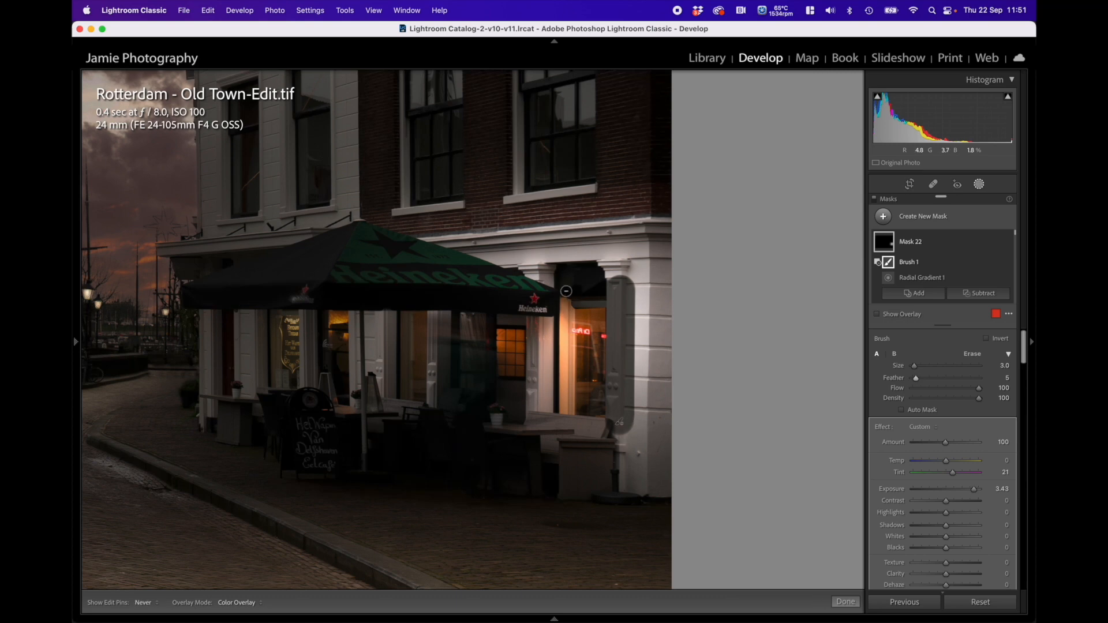
key(h)
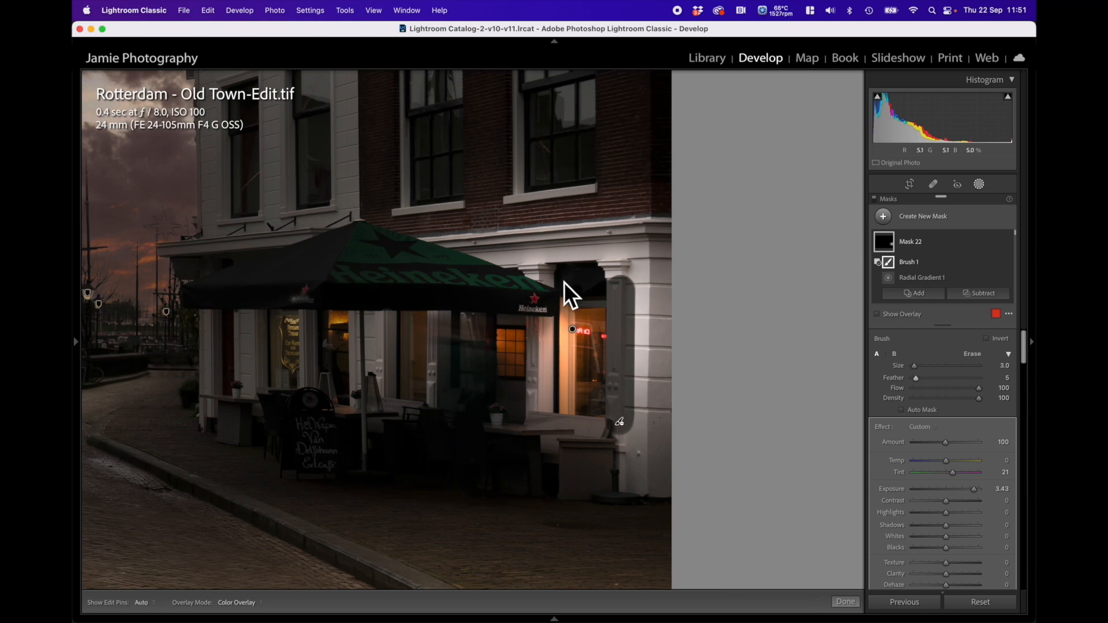
key(bracketright)
key(bracketright)
key(bracketright)
key(bracketright)
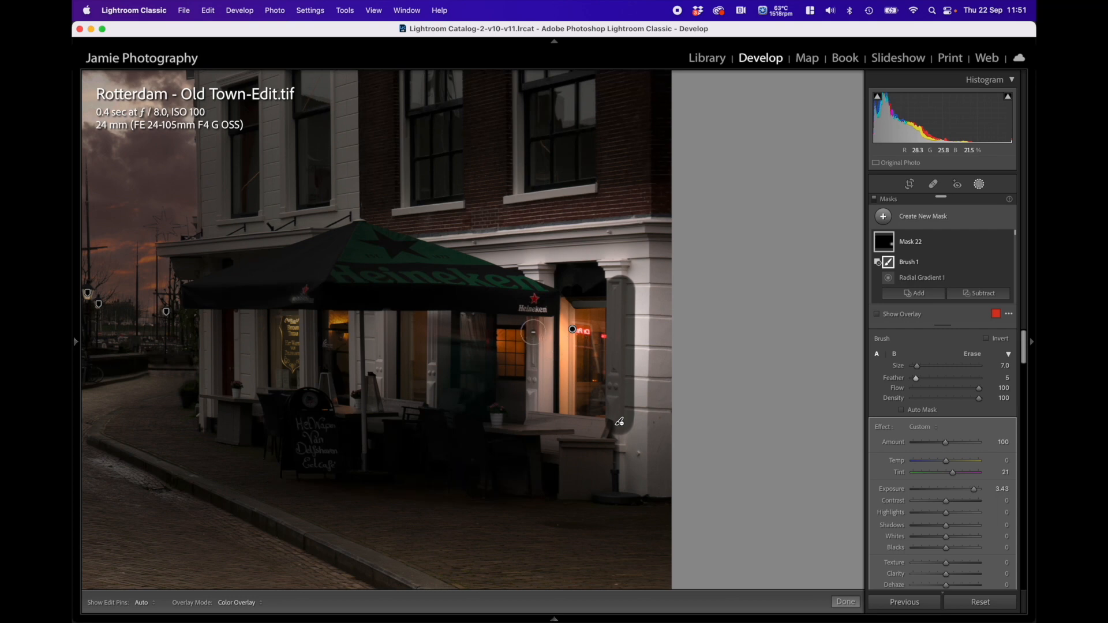
Subtract the bench and tabletops below the café doorway from Mask 22 with a Size 3 brush
key(bracketleft)
key(bracketleft)
key(h)
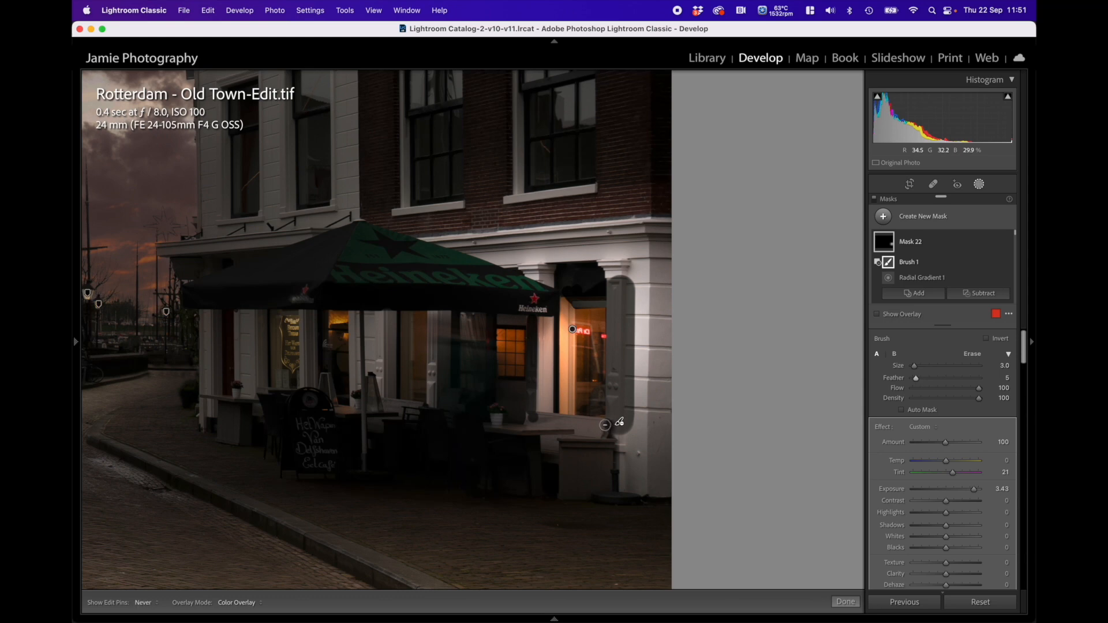
key(h)
drag(605, 425, 551, 425)
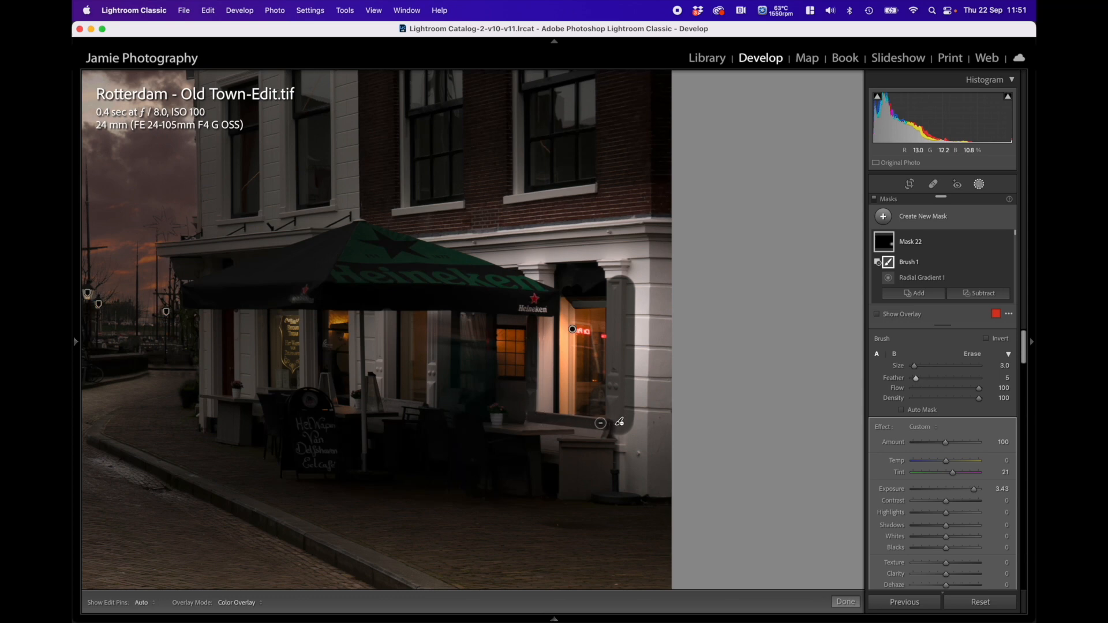
mouse_move(524, 419)
mouse_down()
mouse_move(598, 435)
mouse_move(499, 427)
mouse_move(611, 441)
mouse_up()
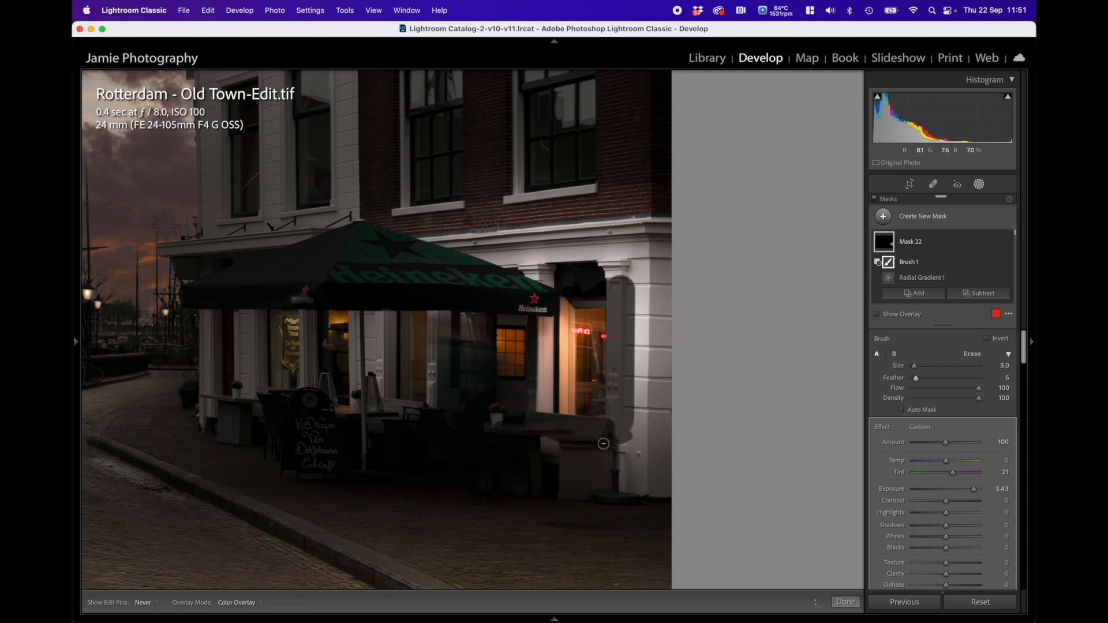
key(h)
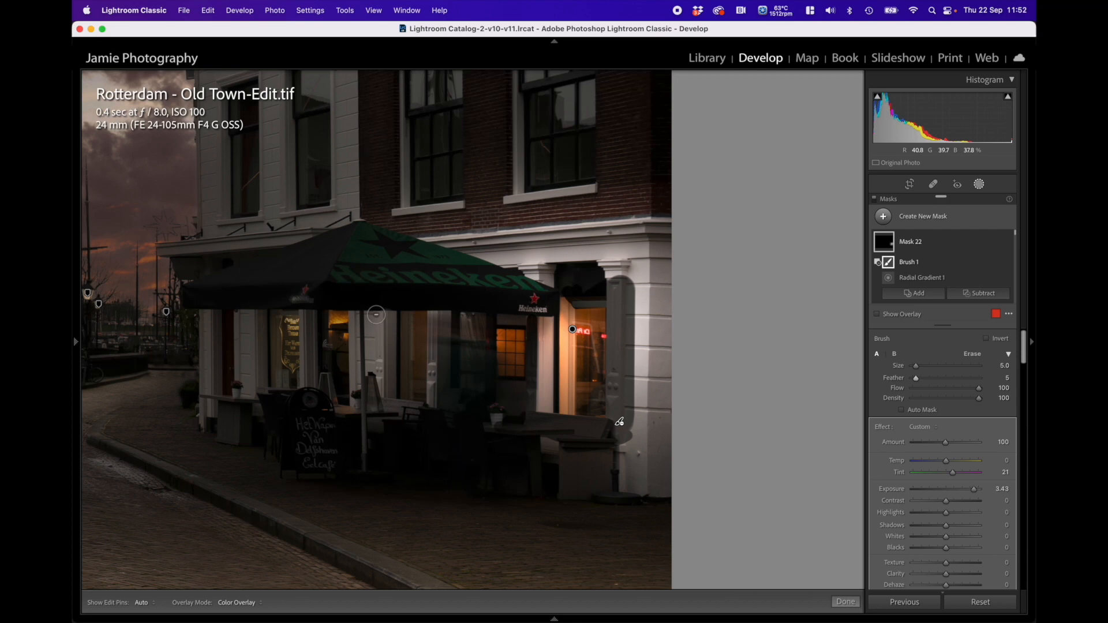
Subtract the parasol pole from Mask 22 with a Size 5 brush and the chalkboard side of the terrace with Size 25
drag(376, 314, 377, 393)
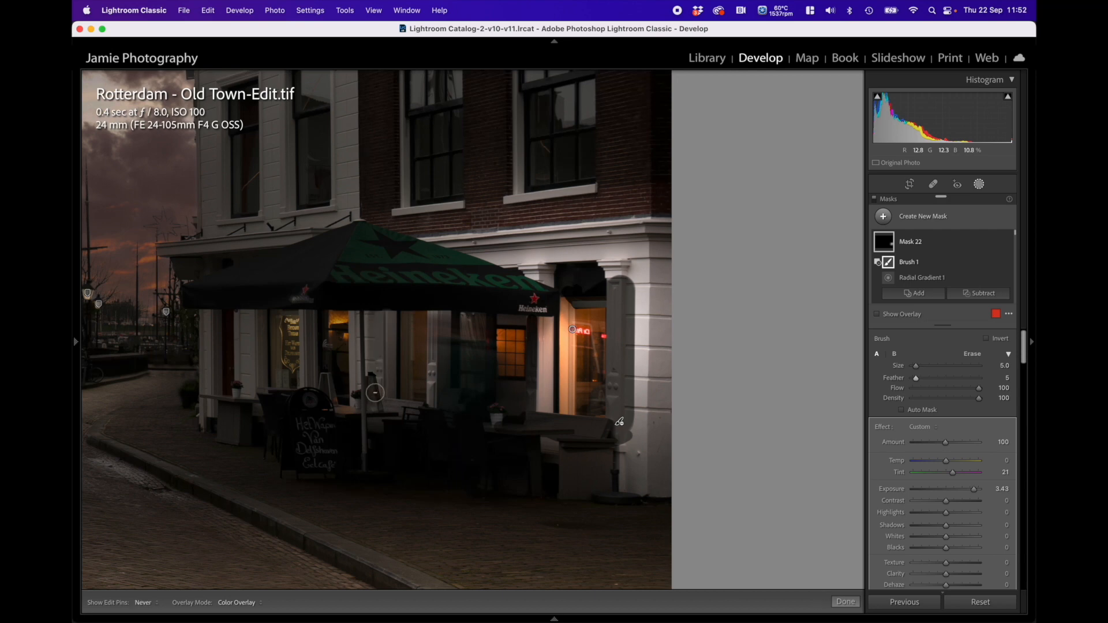
drag(361, 314, 363, 398)
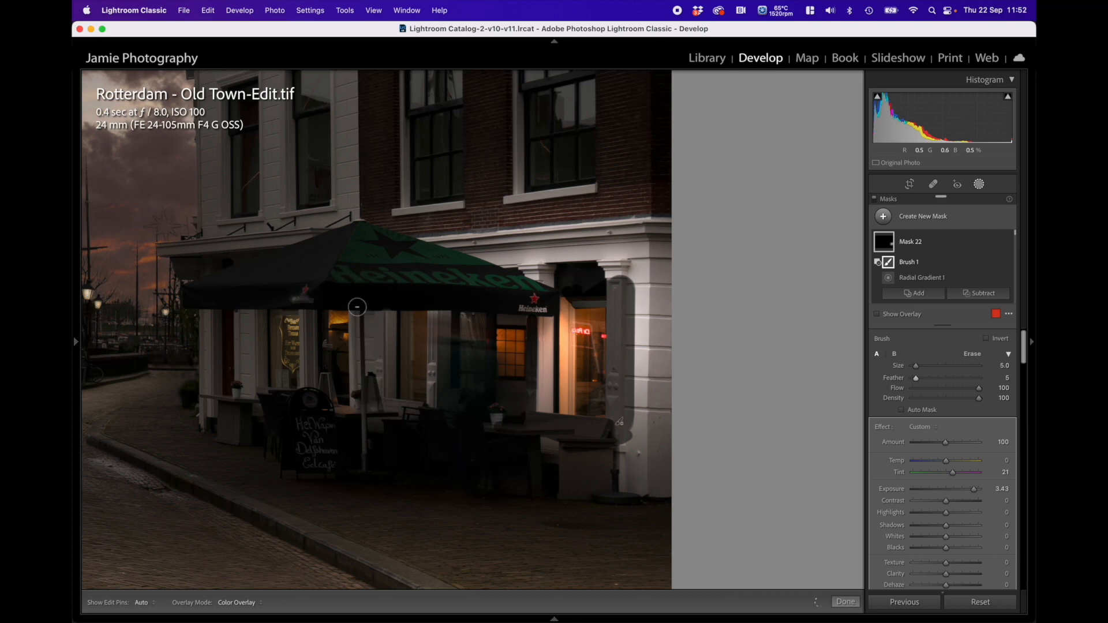
scroll(346, 316, up, 5)
key(h)
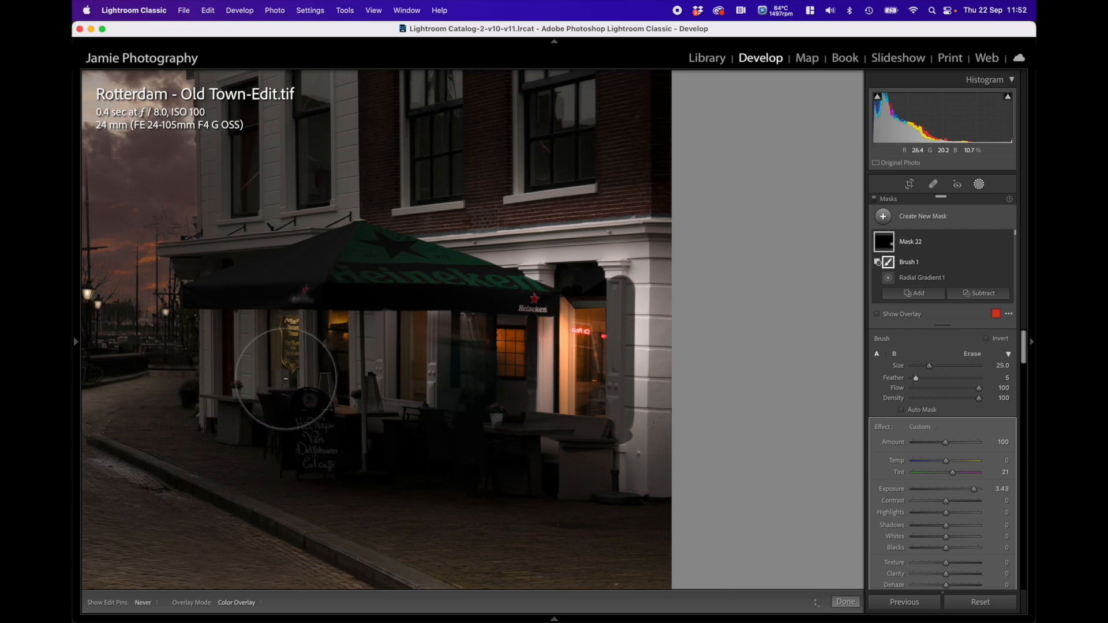
scroll(448, 373, down, 3)
key(h)
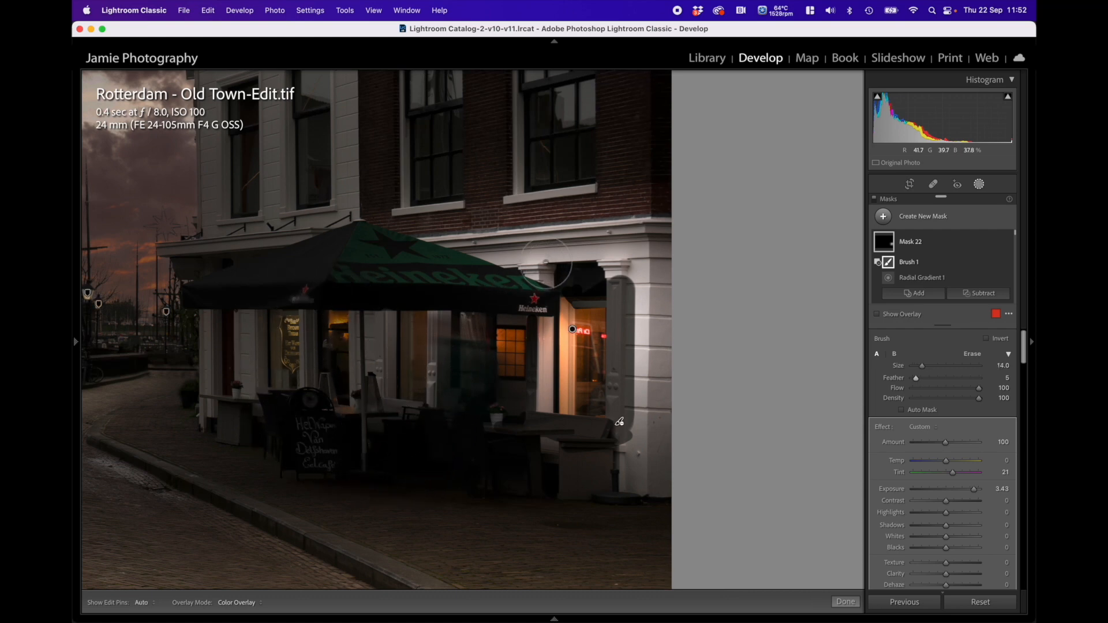
Subtract the canopy, the ledge above the doorway, the corner wall, the terrace furniture and the pavement from Mask 22 with a Size 14 brush
key(h)
mouse_move(518, 257)
mouse_down()
mouse_move(560, 263)
mouse_move(318, 258)
mouse_move(460, 243)
mouse_move(414, 232)
mouse_move(629, 236)
mouse_move(595, 250)
mouse_move(647, 259)
mouse_move(655, 285)
mouse_up()
key(h)
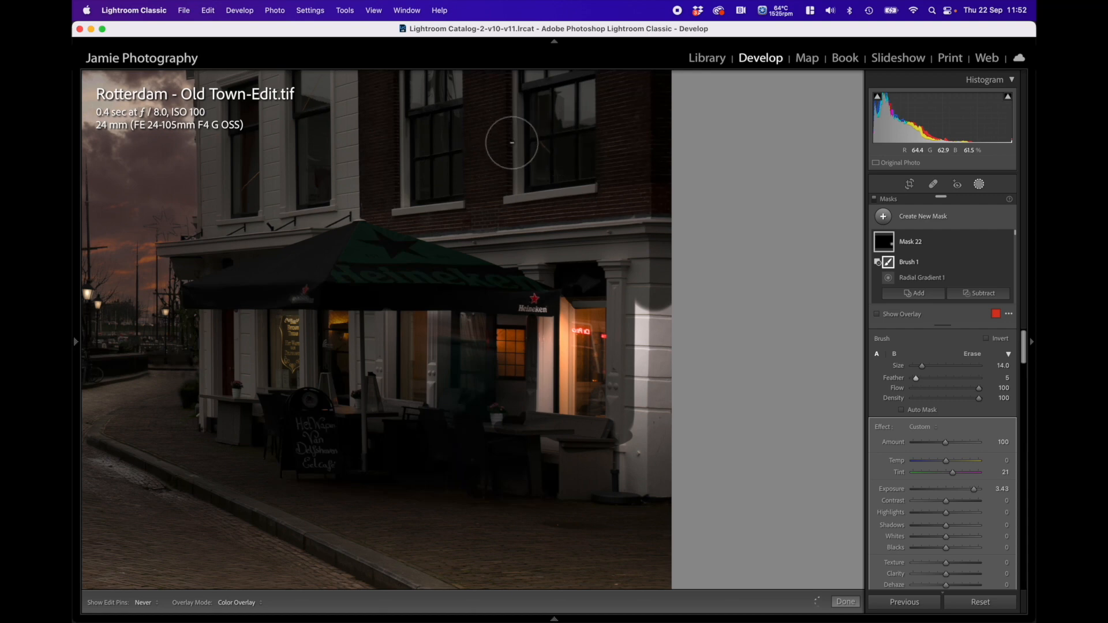
key(h)
mouse_move(645, 286)
mouse_down()
mouse_move(634, 345)
mouse_move(638, 425)
mouse_move(656, 469)
mouse_move(649, 507)
mouse_move(638, 456)
mouse_move(563, 468)
mouse_move(503, 444)
mouse_up()
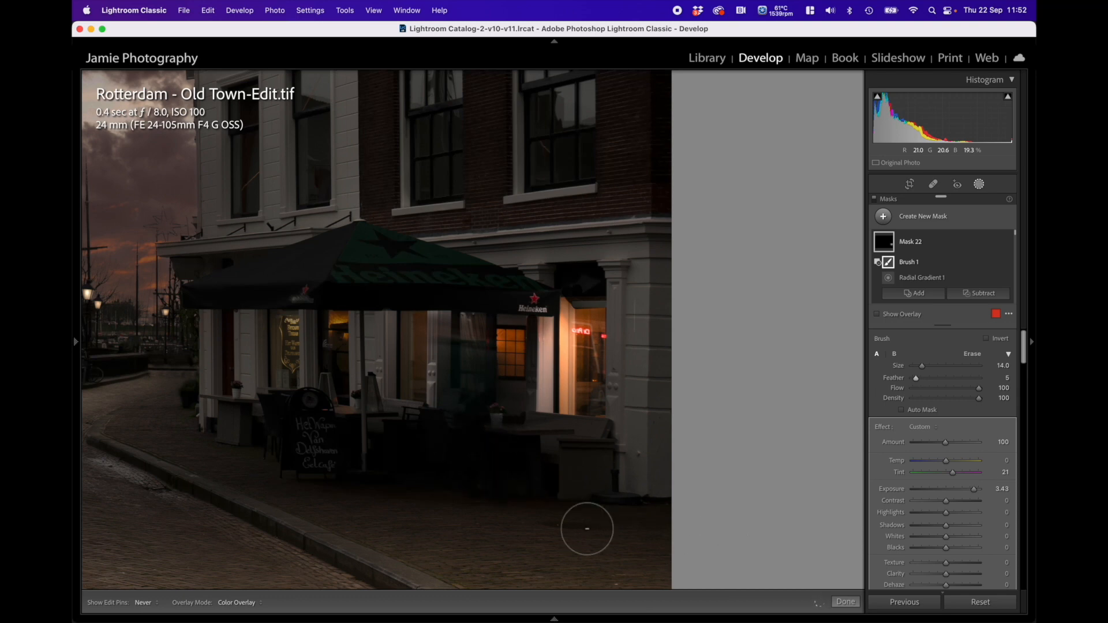
mouse_move(609, 555)
mouse_down()
mouse_move(449, 554)
mouse_move(449, 507)
mouse_move(403, 481)
mouse_up()
key(h)
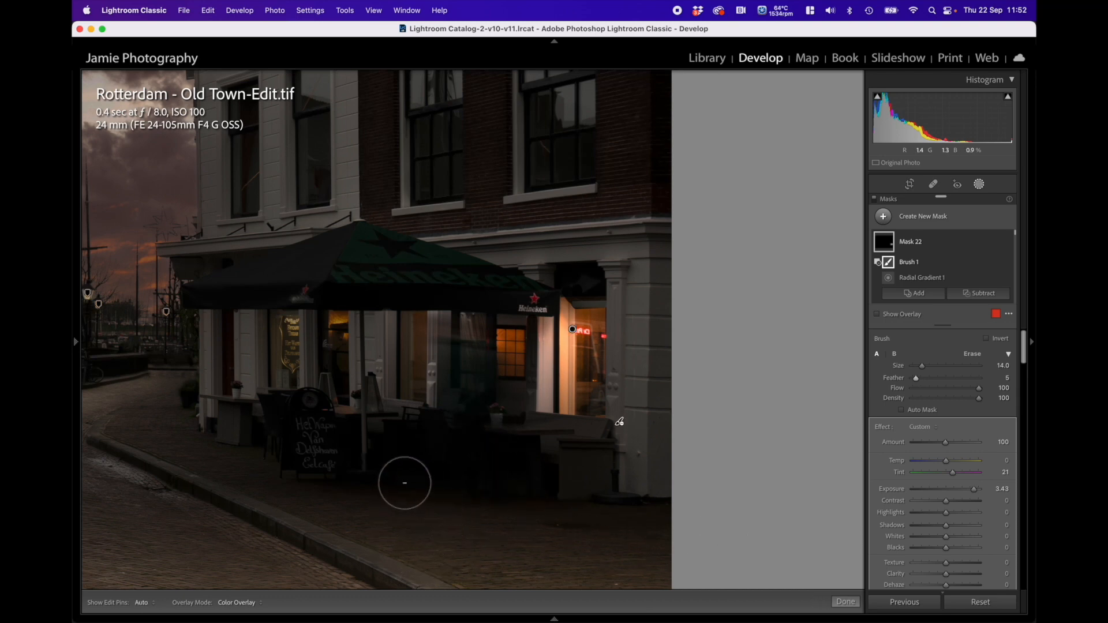
Check Mask 22's overlay and subtract the spill on the upper façade and canopy, using brush Sizes 16, 31 and 8
scroll(506, 462, up, 2)
mouse_move(886, 247)
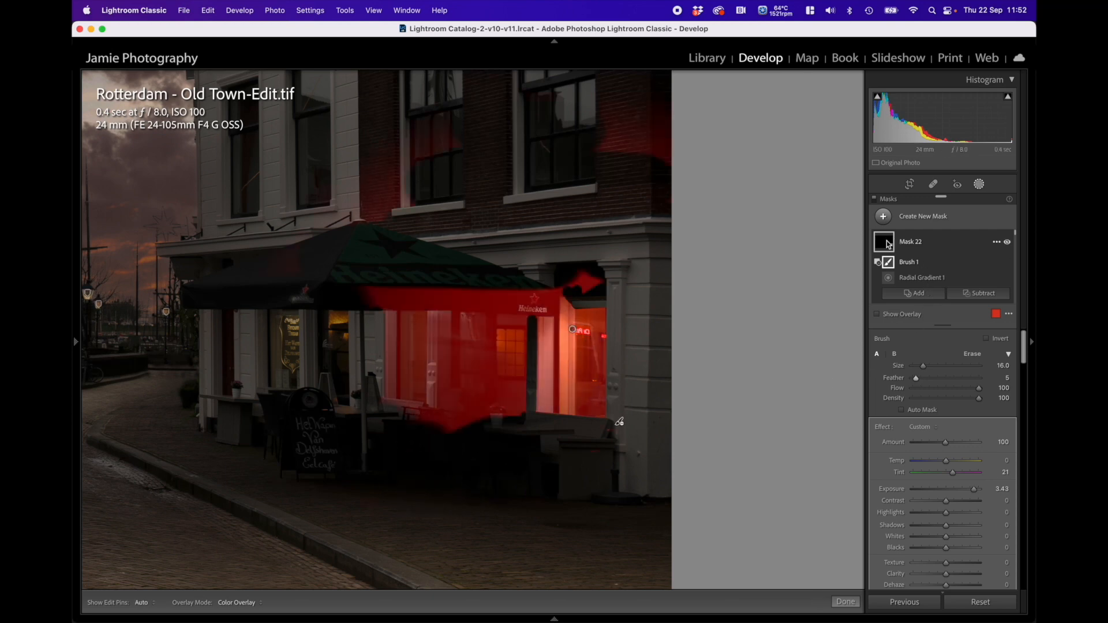
key(h)
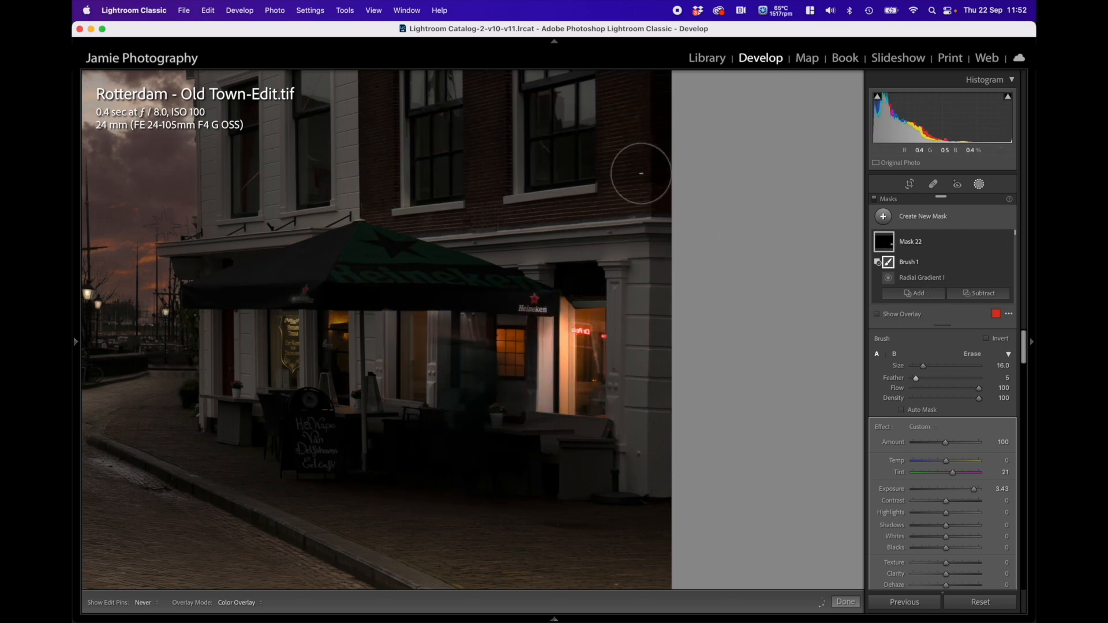
key(h)
scroll(420, 167, up, 3)
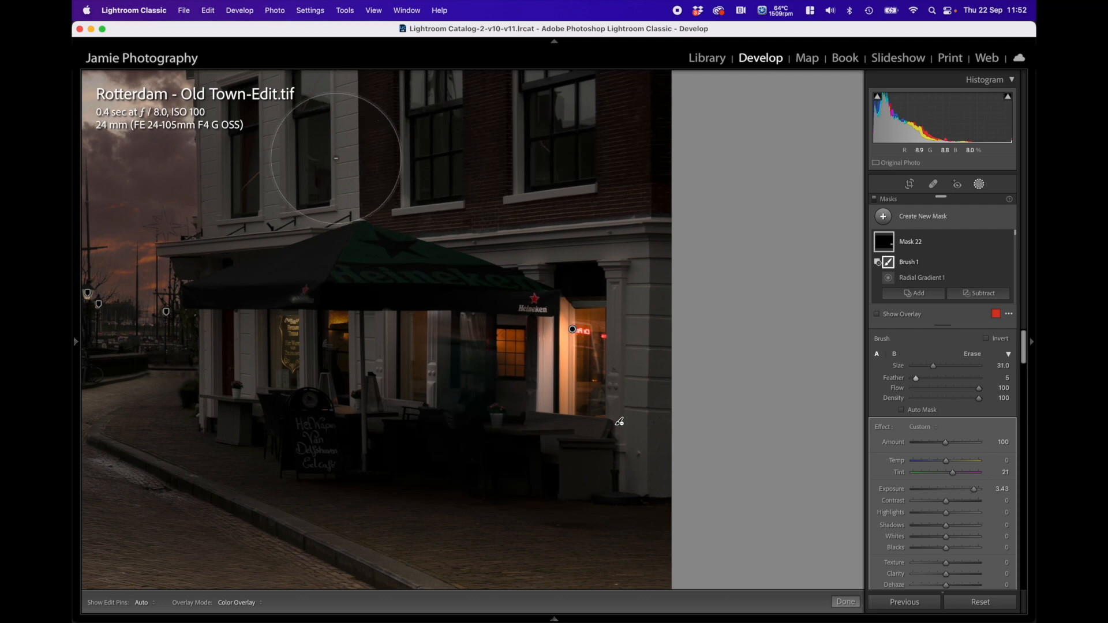
key(h)
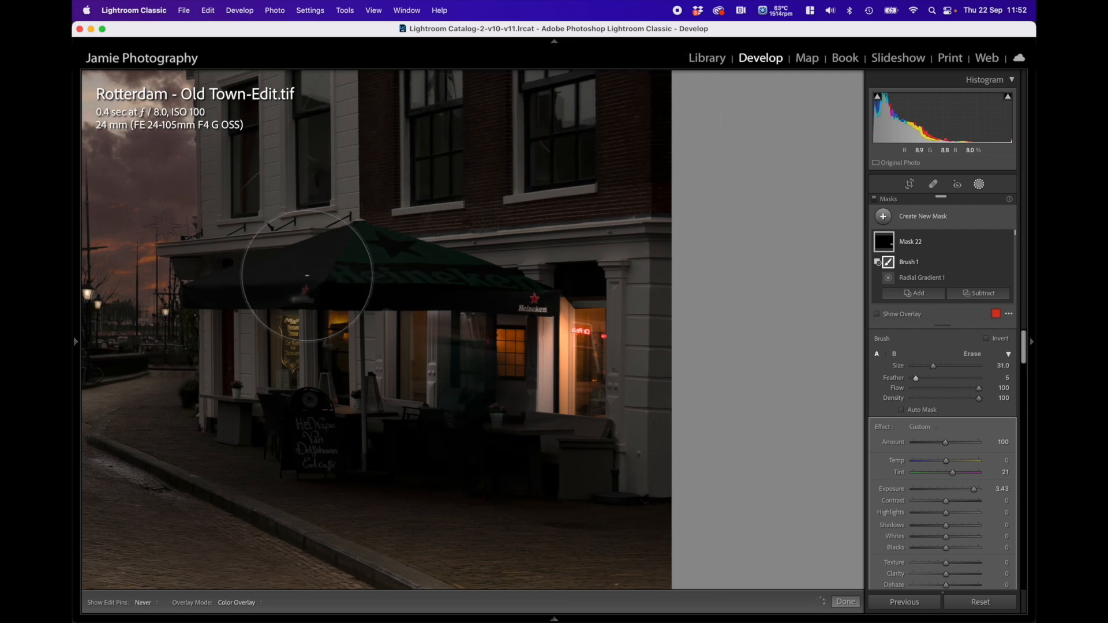
key(h)
mouse_move(884, 248)
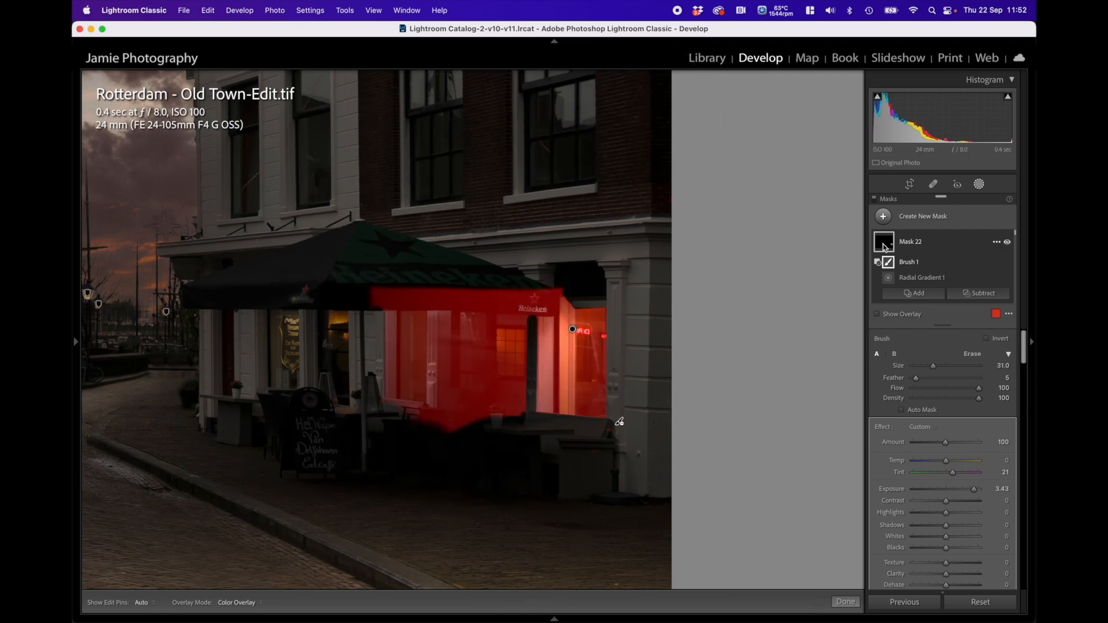
scroll(445, 260, down, 6)
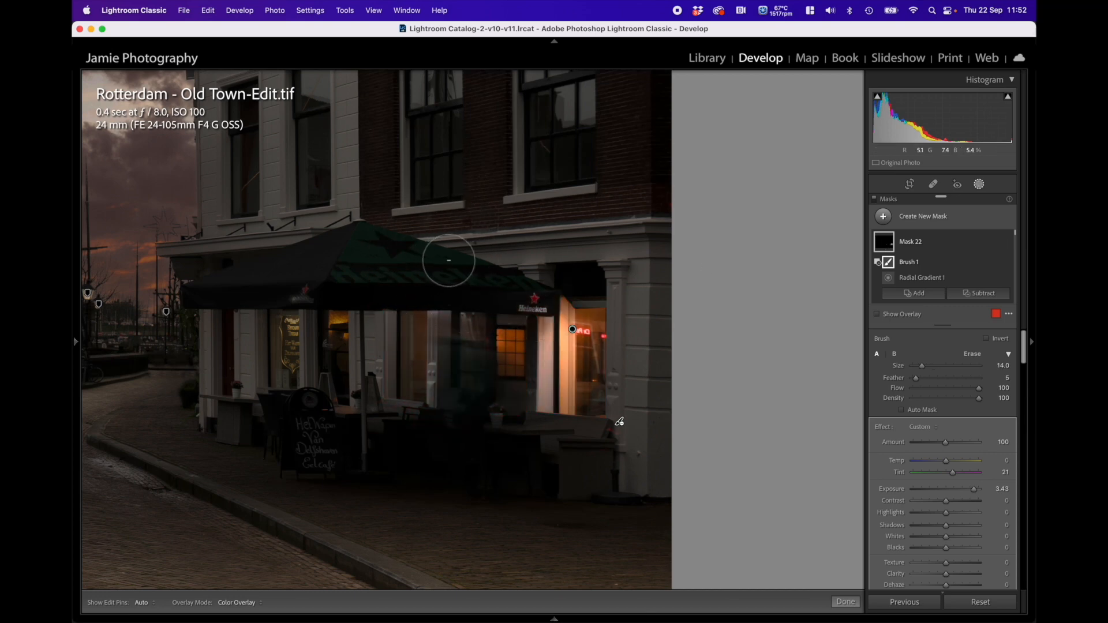
scroll(537, 300, down, 2)
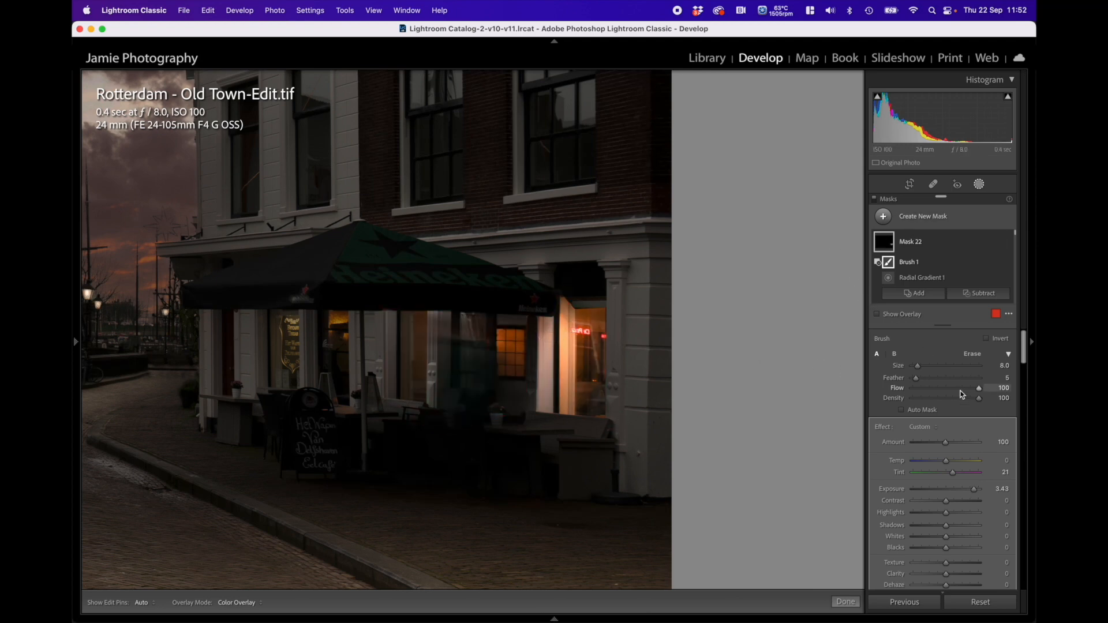
Set the brush to Feather 66 and Flow 28, and at Size 3 soften Mask 22 along the left door pillar and the door's upper edge
drag(936, 379, 955, 381)
click(933, 389)
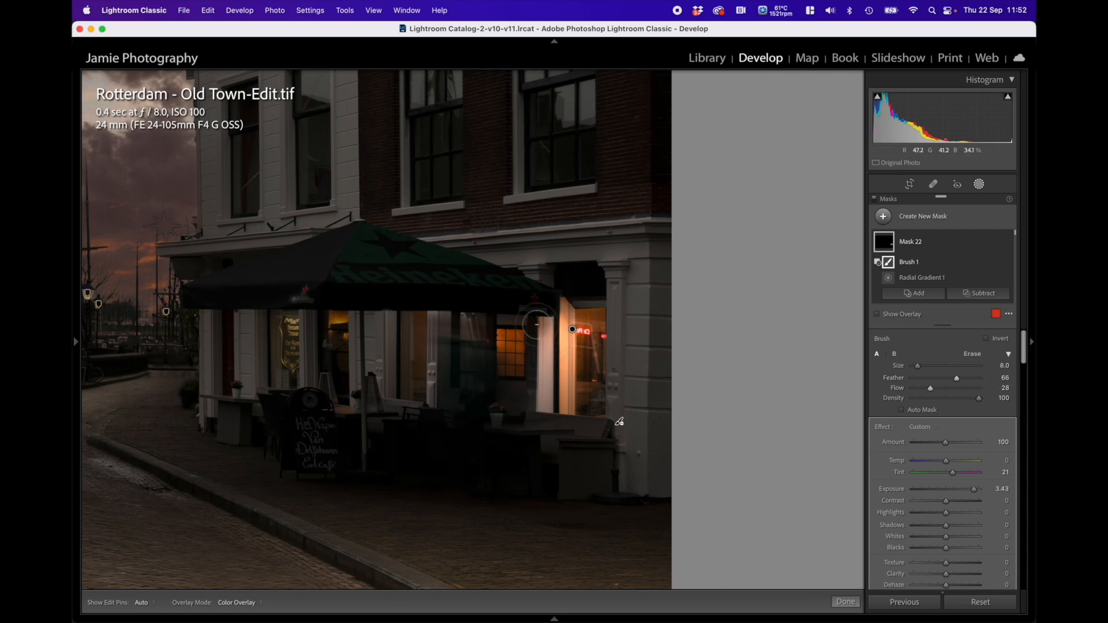
scroll(618, 422, down, 5)
drag(537, 412, 539, 315)
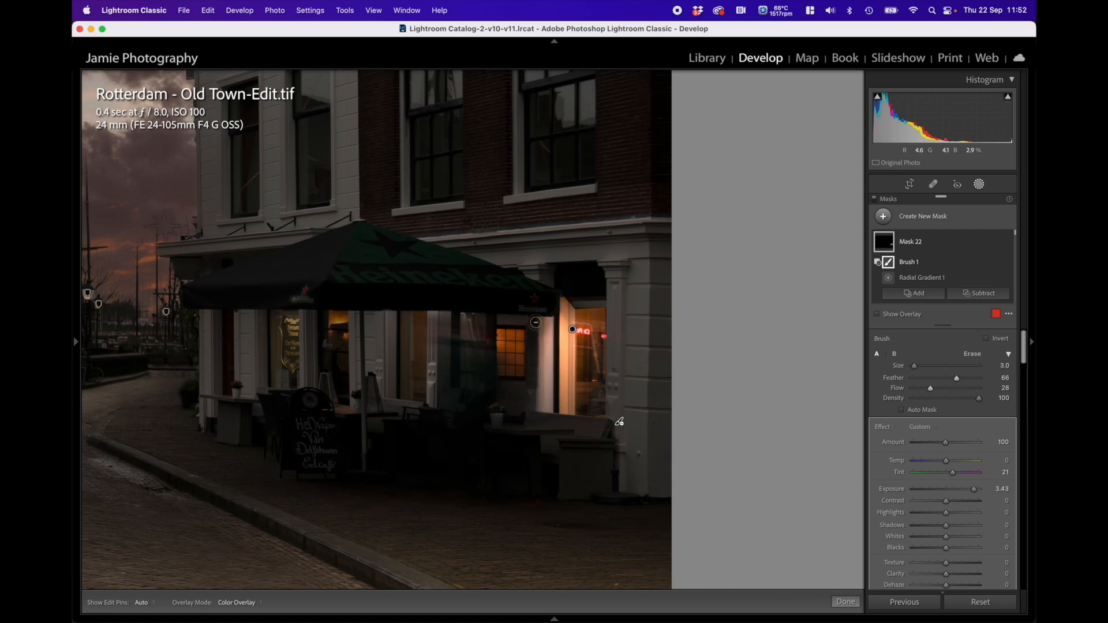
key(h)
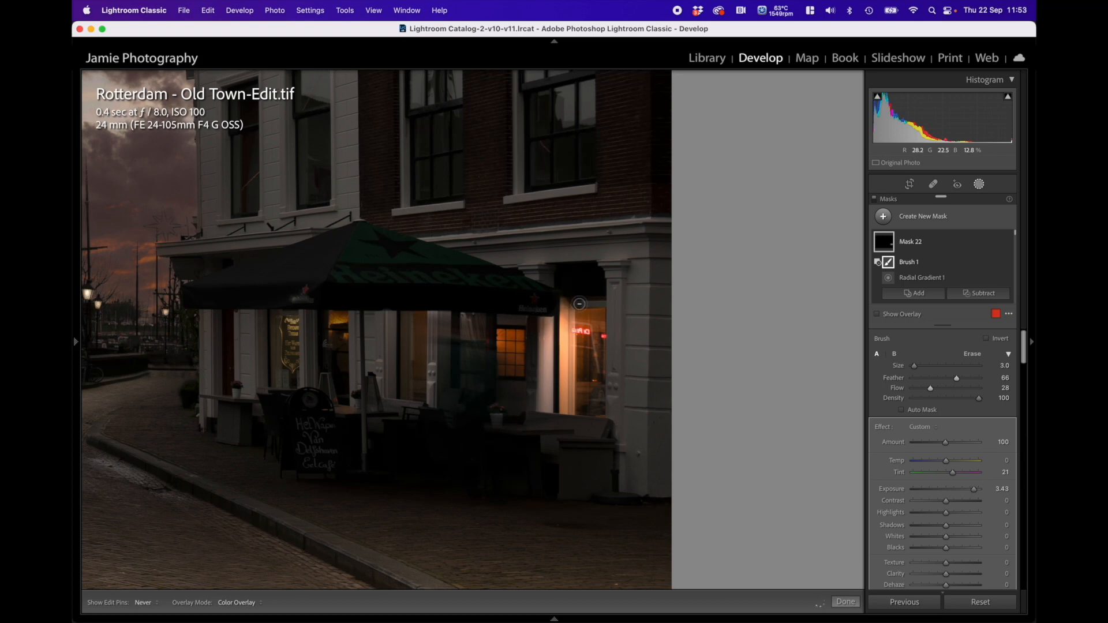
drag(610, 301, 565, 298)
key(h)
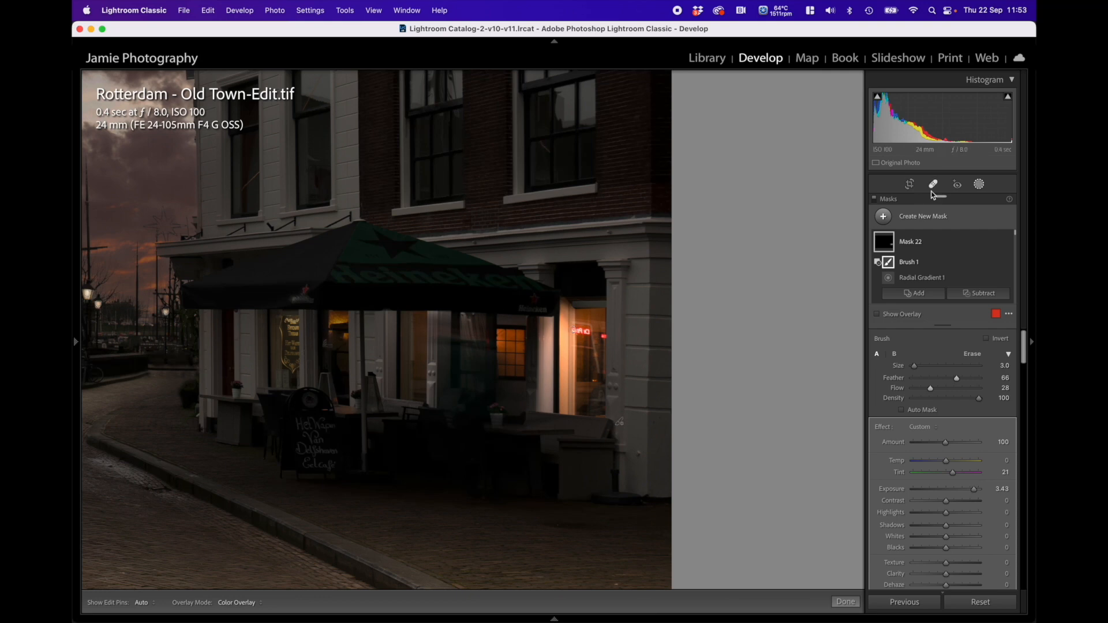
Create a radial gradient mask over the café's left lit windows, make it slightly taller and narrower, and set its Exposure to 2.99
click(924, 217)
click(919, 297)
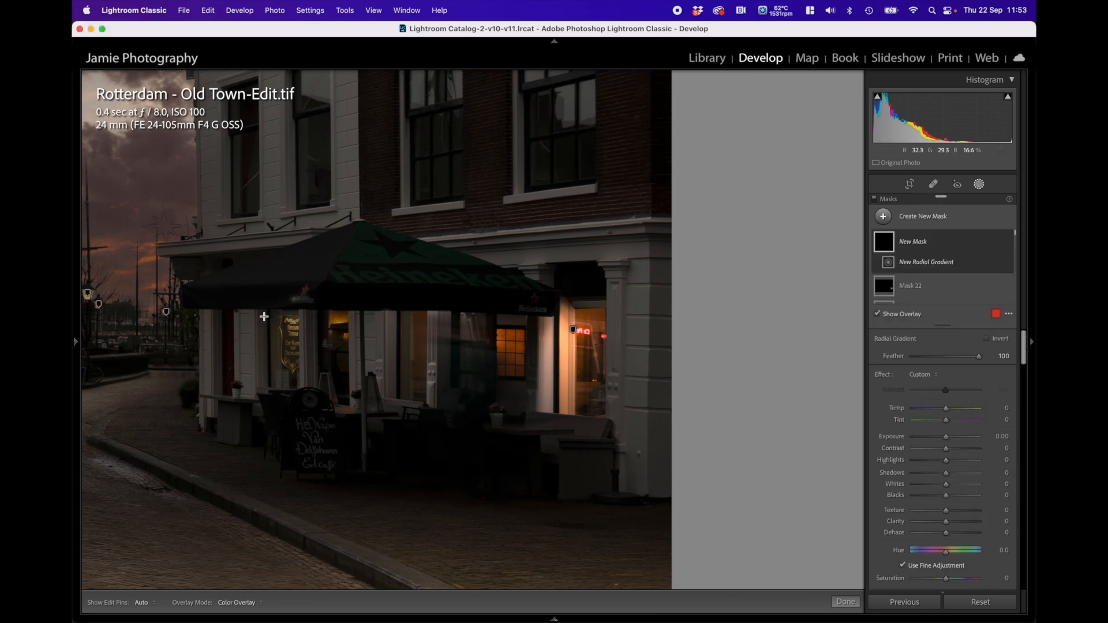
drag(263, 316, 336, 329)
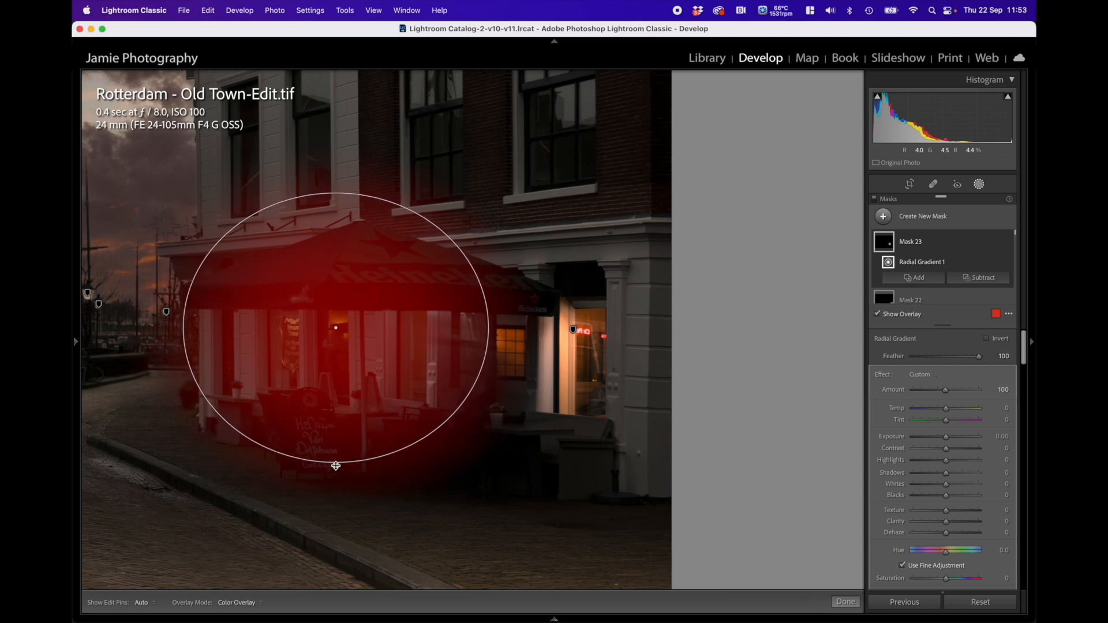
drag(336, 466, 336, 472)
drag(185, 329, 191, 329)
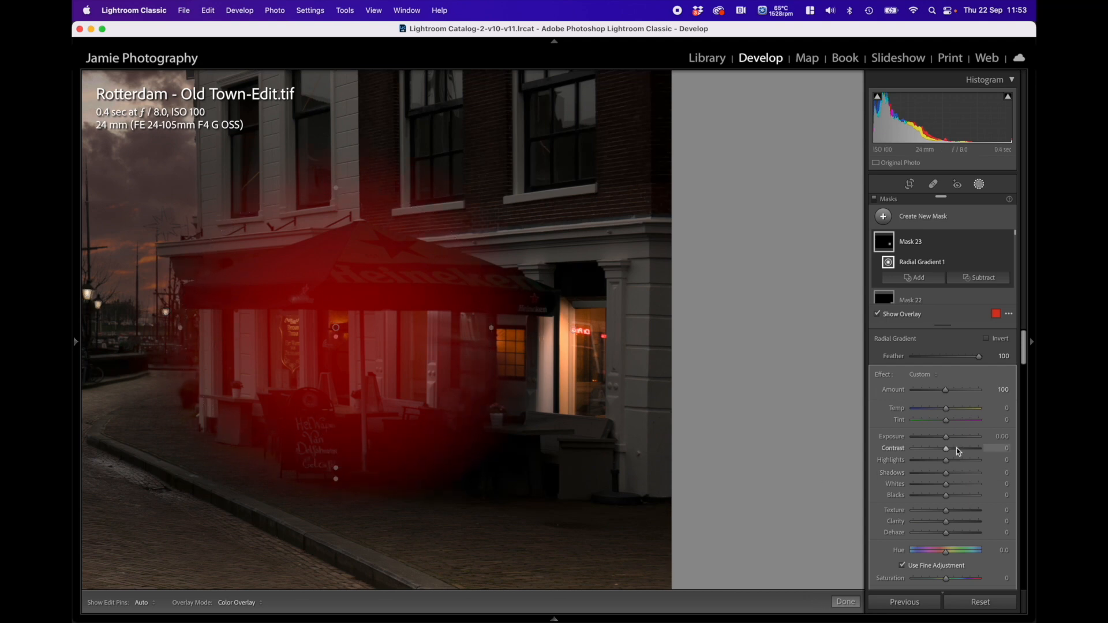
drag(946, 438, 971, 437)
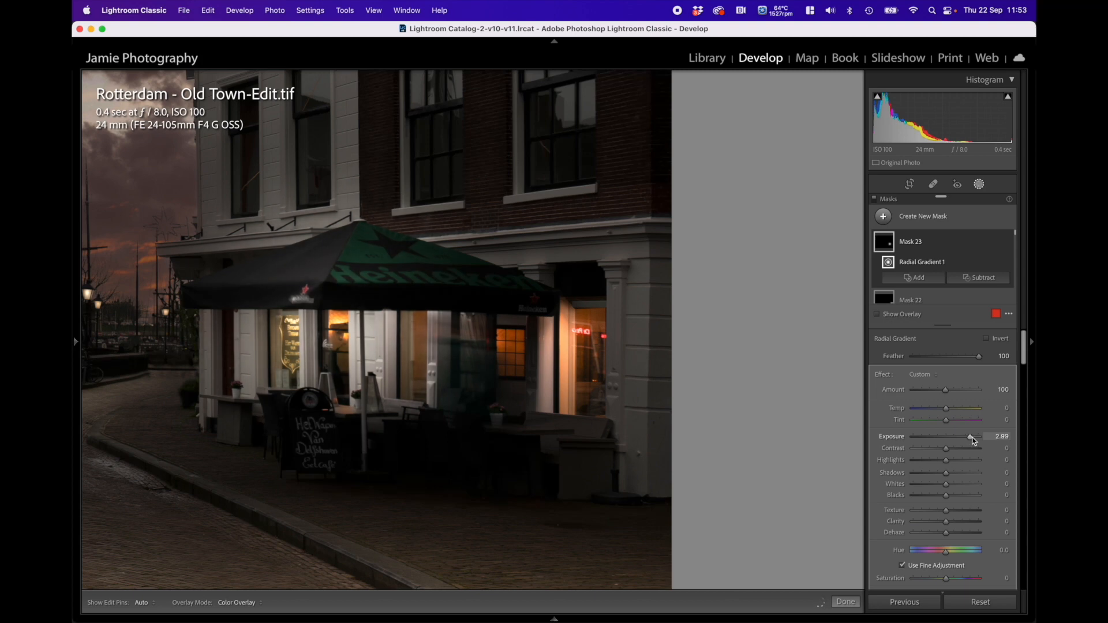
Subtract the parasol pole from Mask 23 in a straight stroke with a Size 7 brush at Feather 2 and Flow 100
click(979, 278)
click(960, 347)
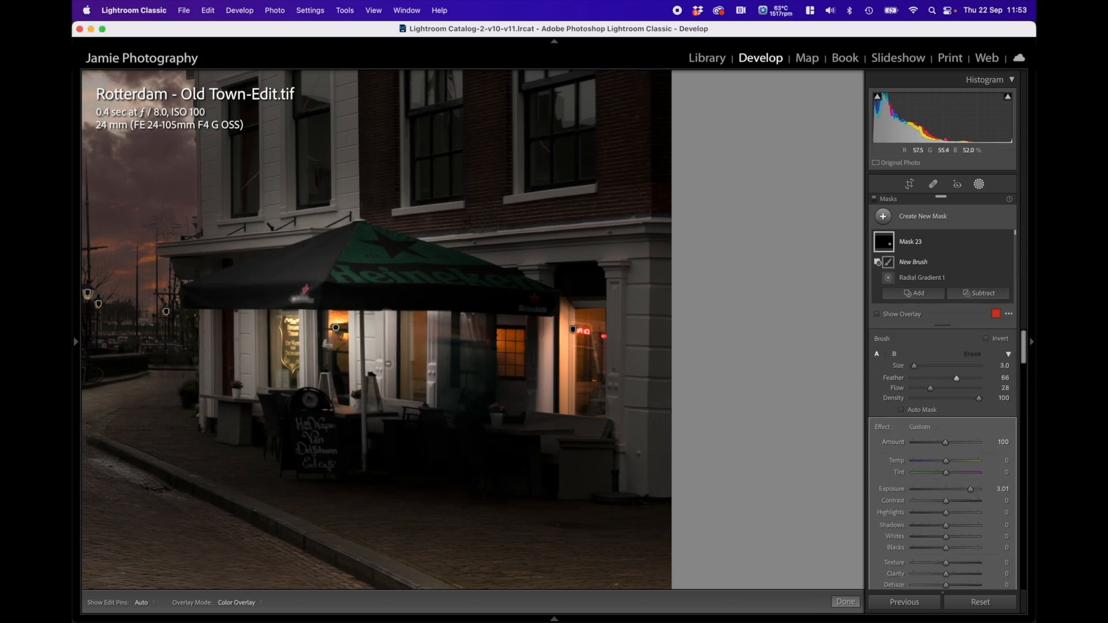
drag(914, 366, 917, 366)
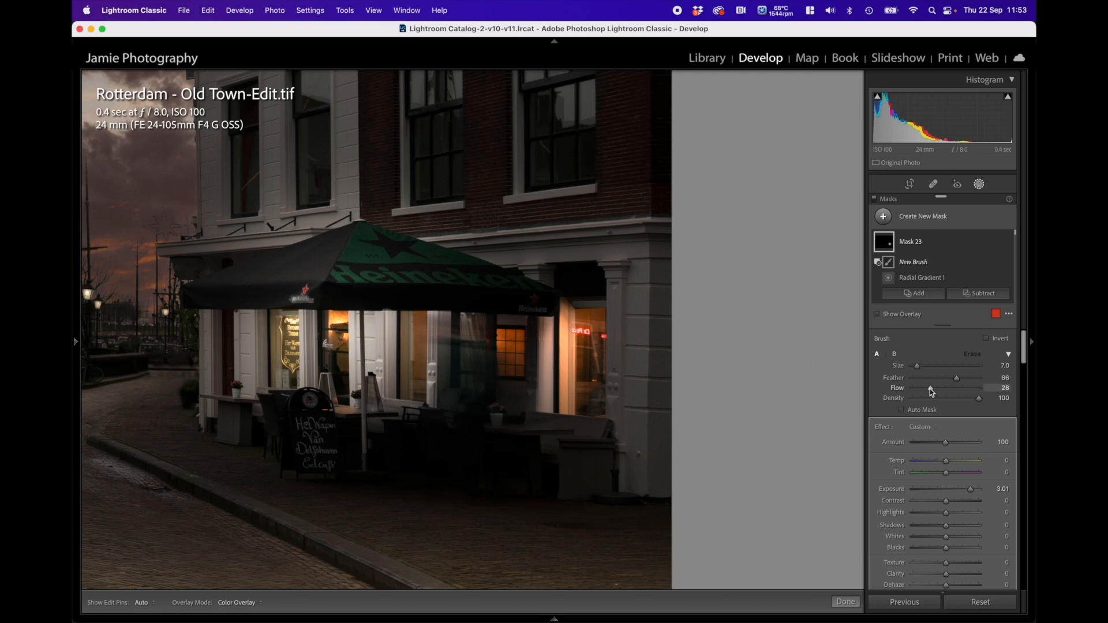
double_click(929, 389)
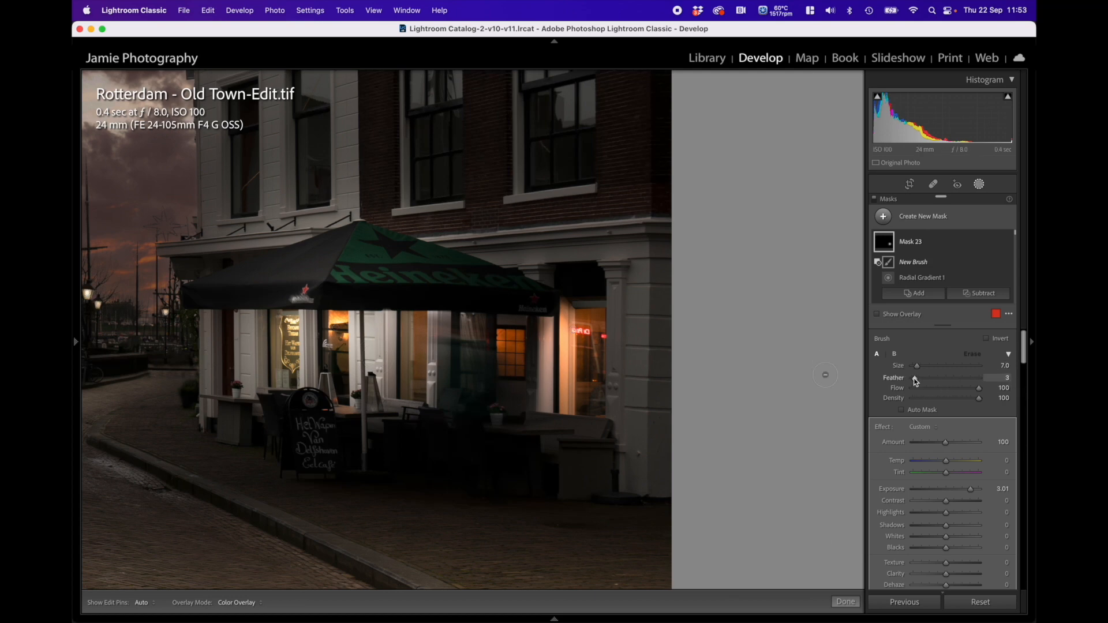
drag(916, 381, 914, 379)
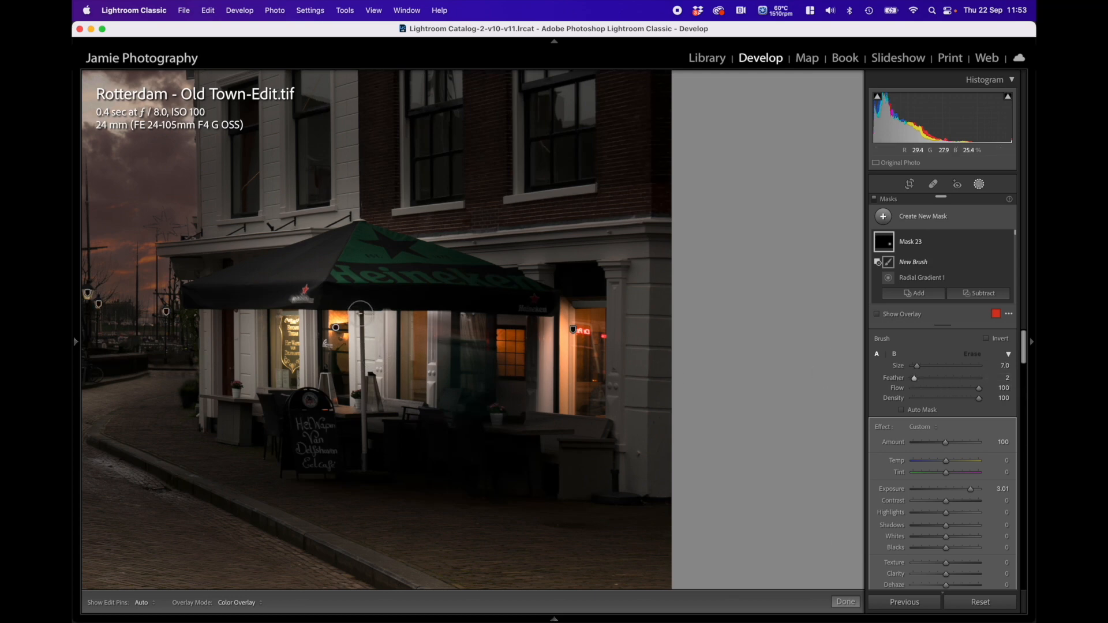
alt+click(360, 314)
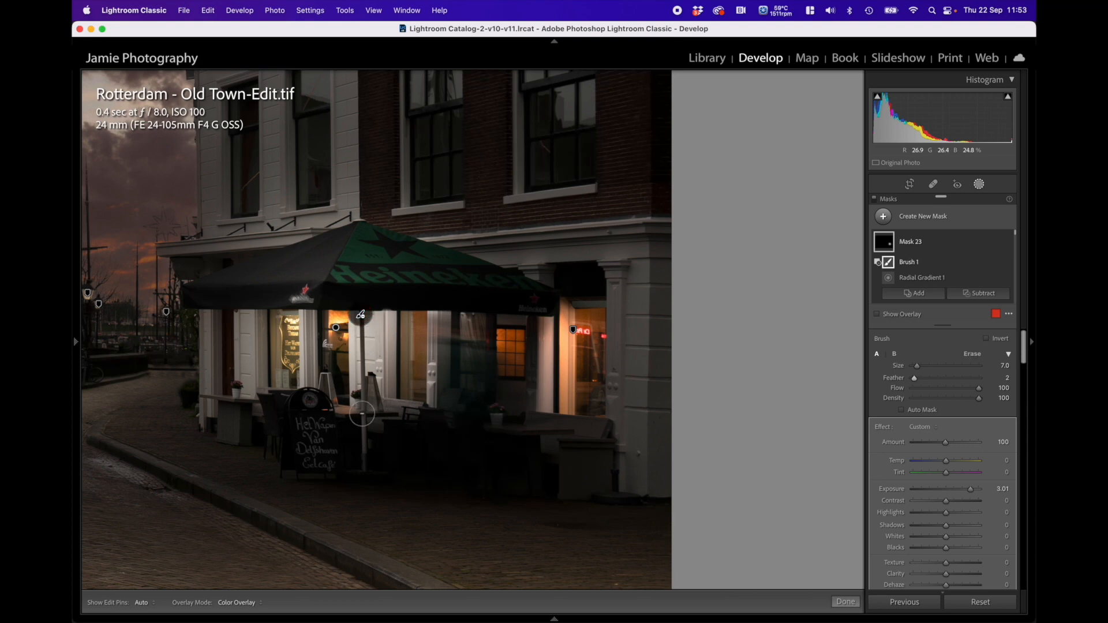
shift+click(362, 414)
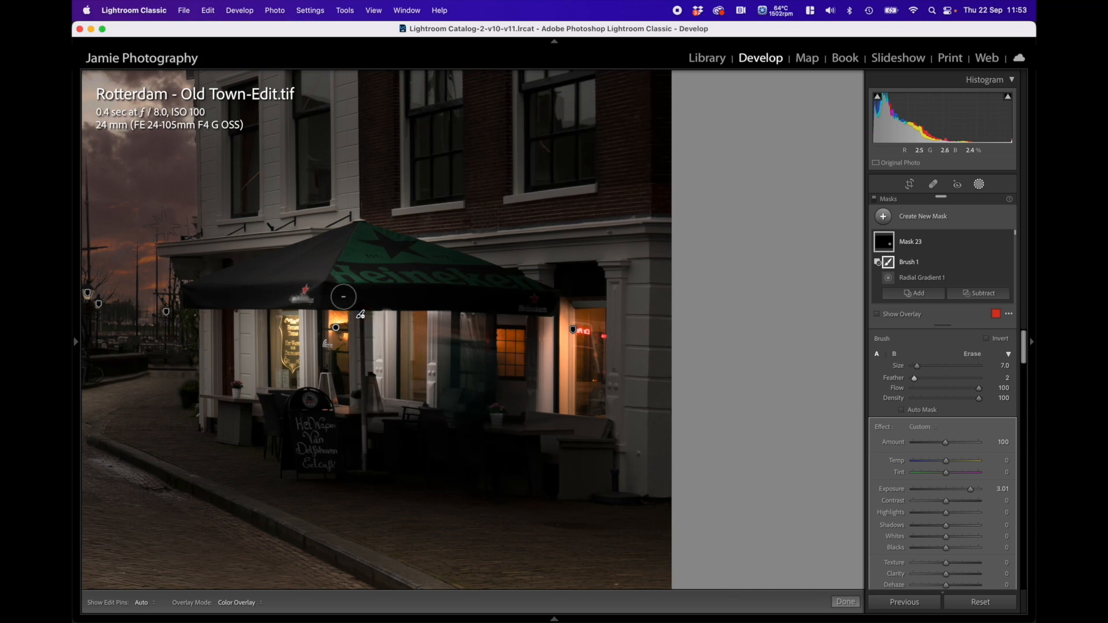
Subtract the canopy edge, the outdoor table and the wall beside the windows from Mask 23, using brush Sizes 7 and 19
key(h)
drag(351, 297, 258, 296)
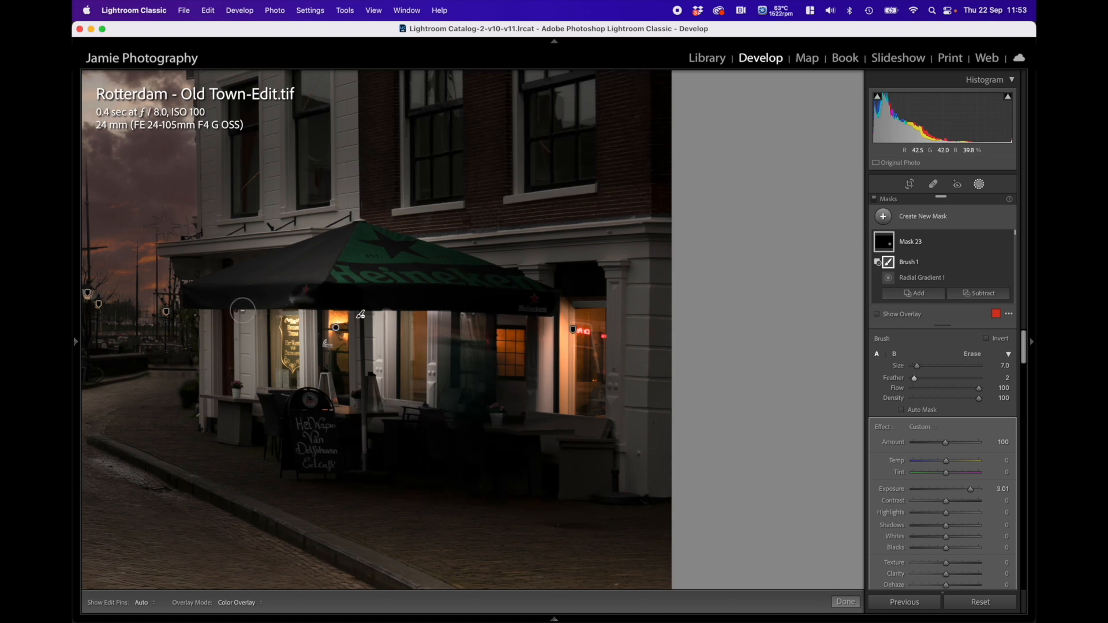
mouse_move(243, 397)
mouse_down()
mouse_move(288, 416)
mouse_move(272, 411)
mouse_move(307, 402)
mouse_move(330, 428)
mouse_move(366, 429)
mouse_move(364, 452)
mouse_move(225, 429)
mouse_up()
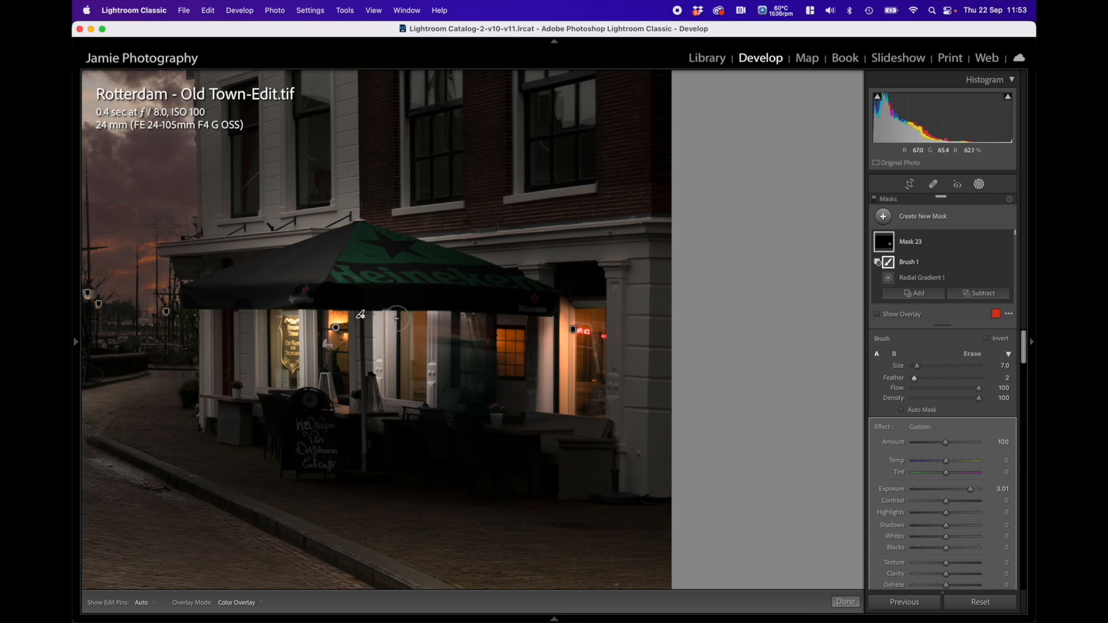
scroll(418, 350, up, 5)
drag(399, 309, 402, 389)
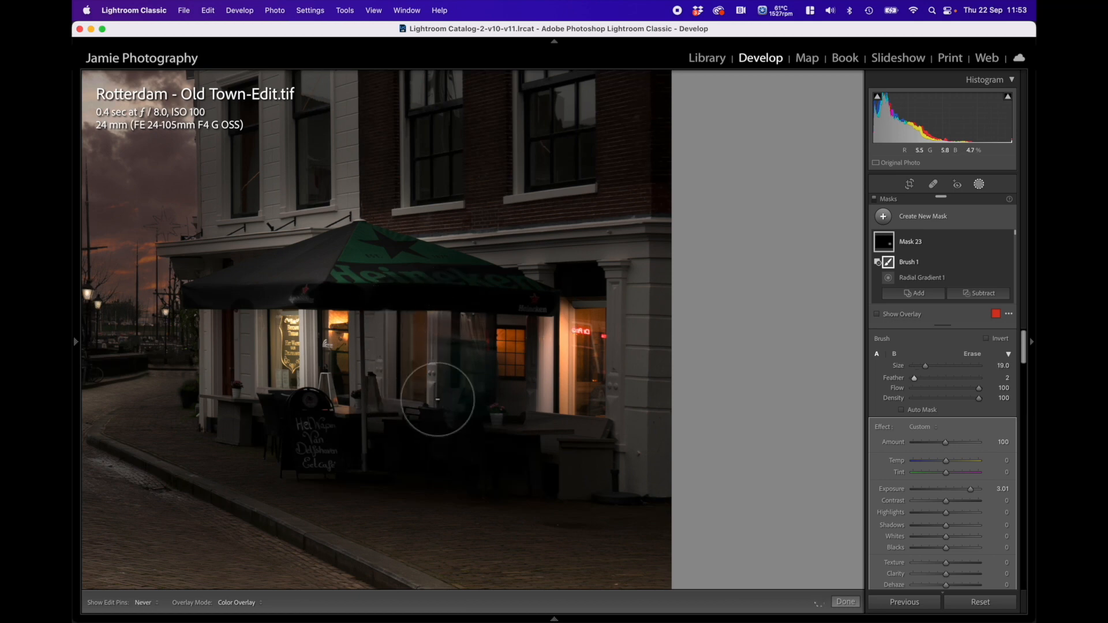
mouse_move(430, 292)
mouse_down()
mouse_move(371, 261)
mouse_move(268, 257)
mouse_move(414, 255)
mouse_move(288, 217)
mouse_move(358, 211)
mouse_move(291, 255)
mouse_move(336, 264)
mouse_move(303, 273)
mouse_move(178, 268)
mouse_move(172, 293)
mouse_up()
Try to soften Mask 23 along the window pillars with a Size 2 brush at Feather 84 and Flow 27, and undo the strokes
scroll(294, 353, down, 5)
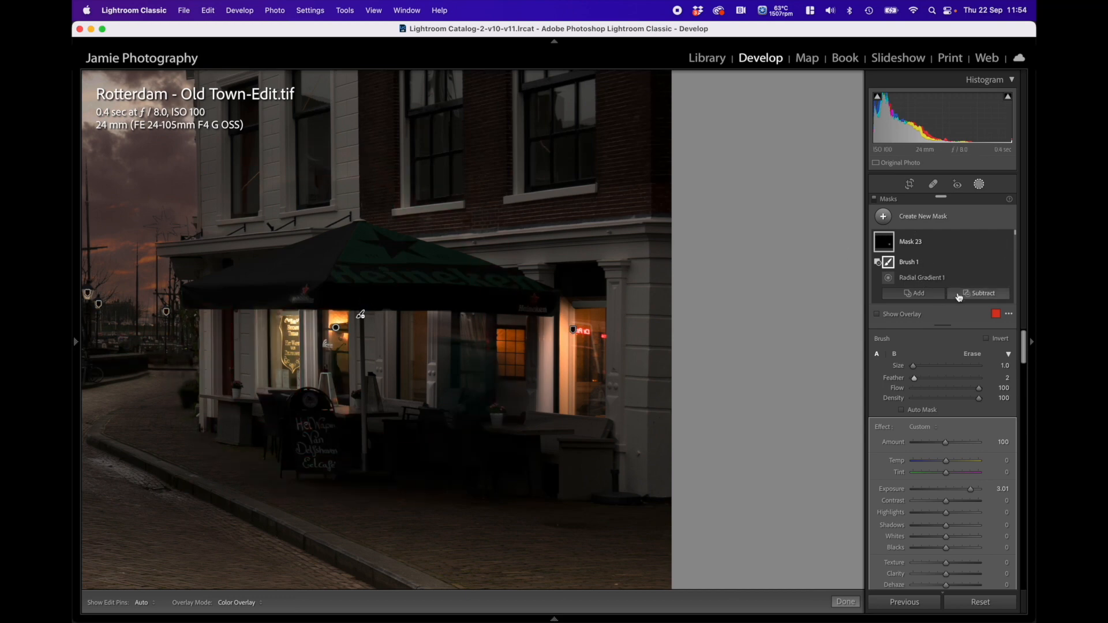
mouse_move(917, 378)
mouse_down()
mouse_move(975, 382)
mouse_move(931, 389)
mouse_up()
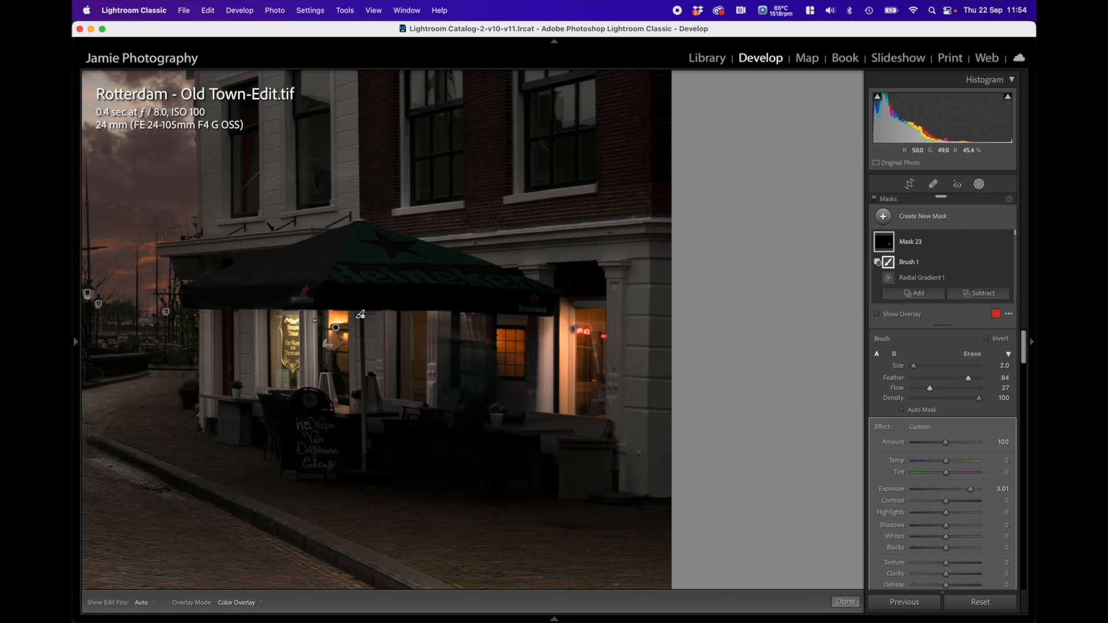
key(h)
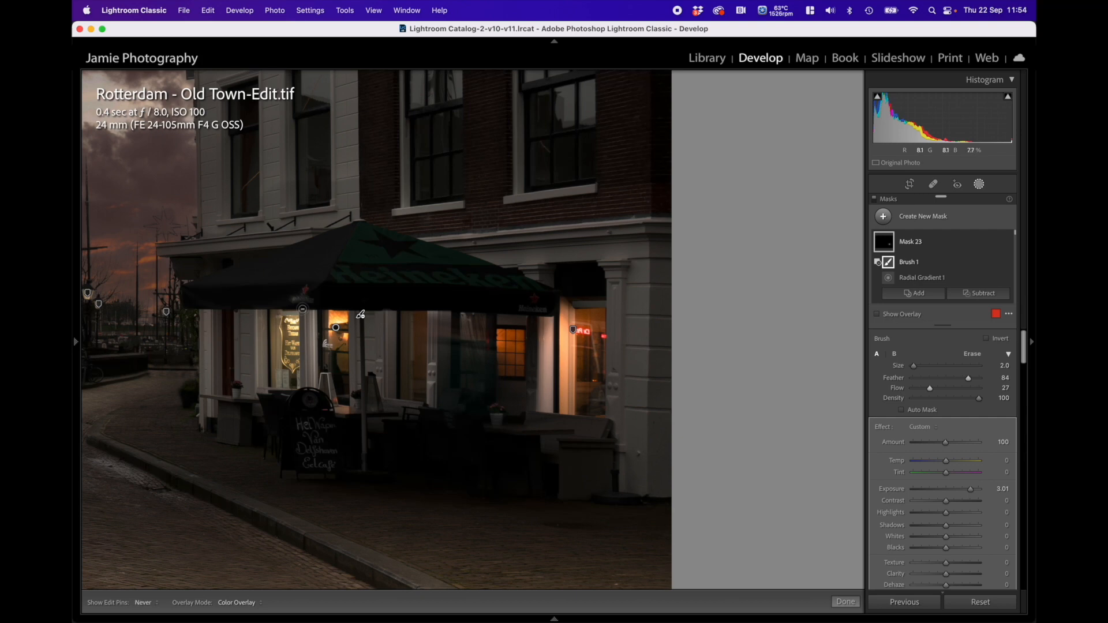
click(304, 385)
shift+click(305, 311)
key(super+z)
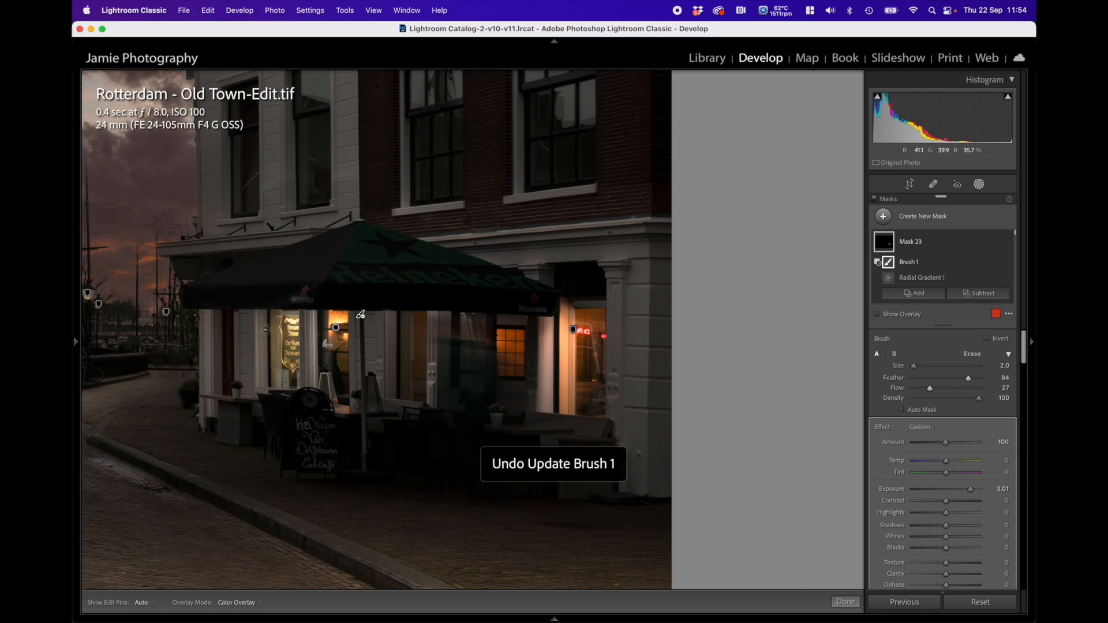
key(super+z)
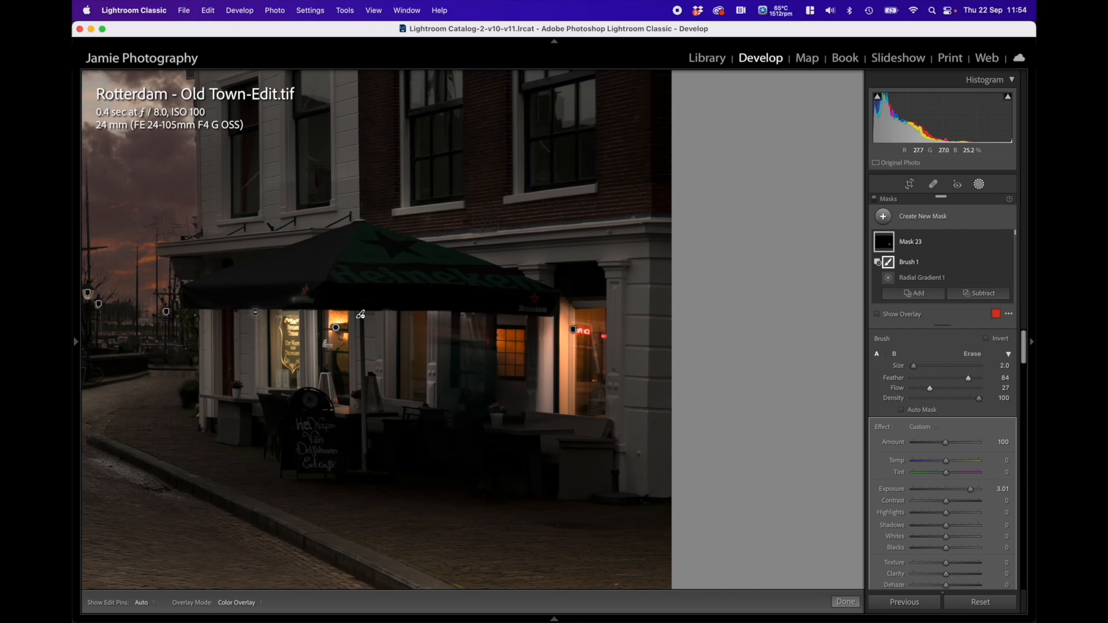
key(super+z)
key(h)
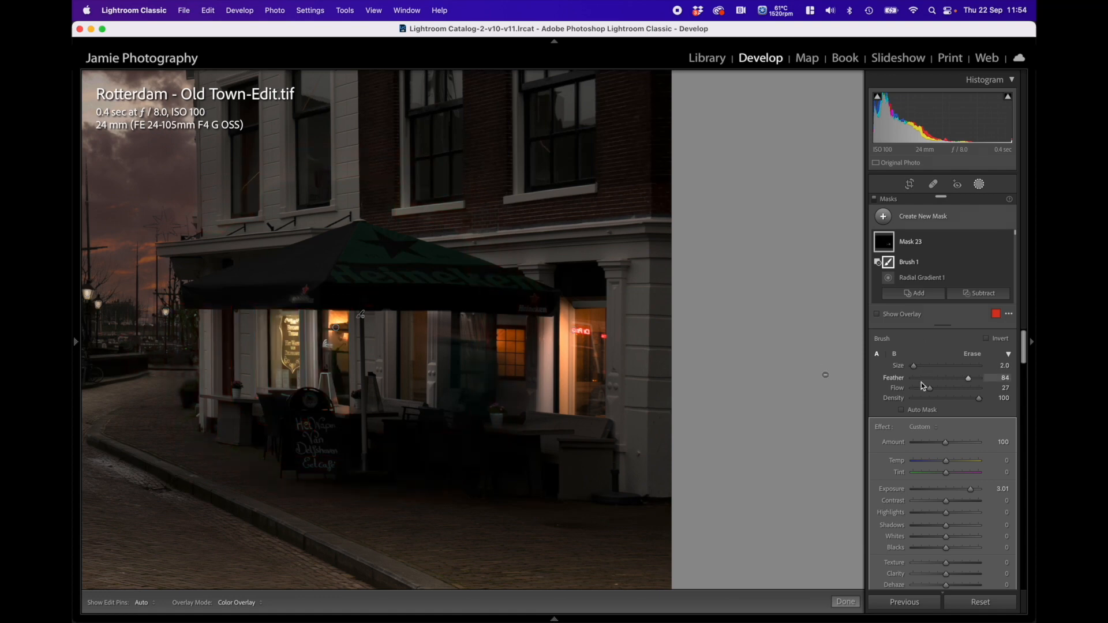
Subtract the remaining spill around the café from Mask 23 with a Size 43 brush at Feather 0, Flow 100, and finish masking
mouse_move(929, 386)
mouse_down()
mouse_move(979, 383)
mouse_move(910, 383)
mouse_up()
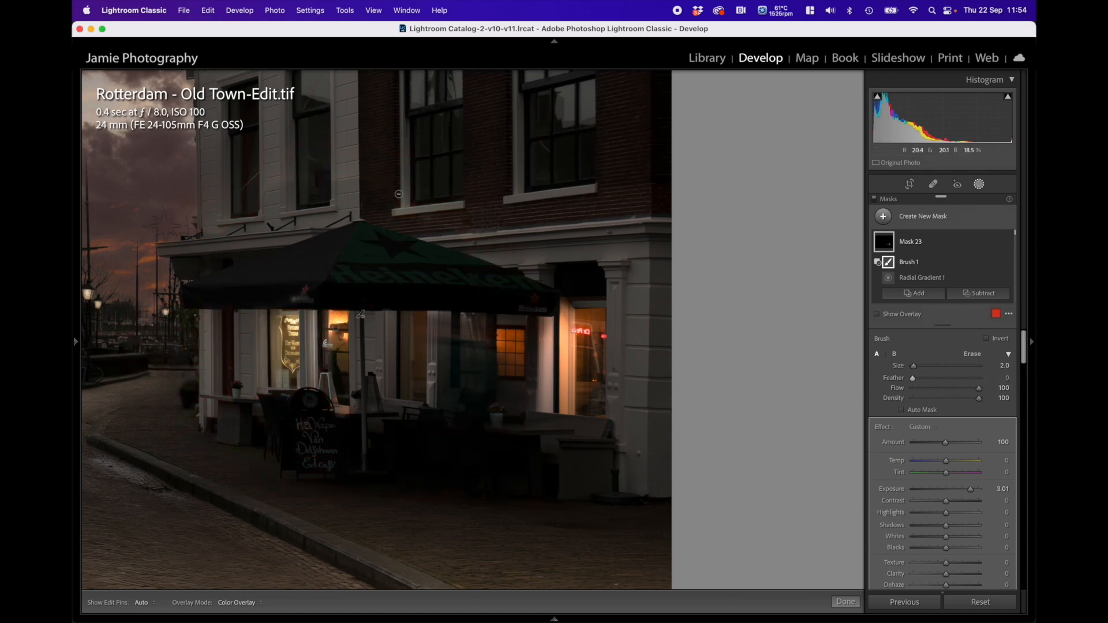
scroll(336, 173, up, 10)
scroll(286, 203, up, 1)
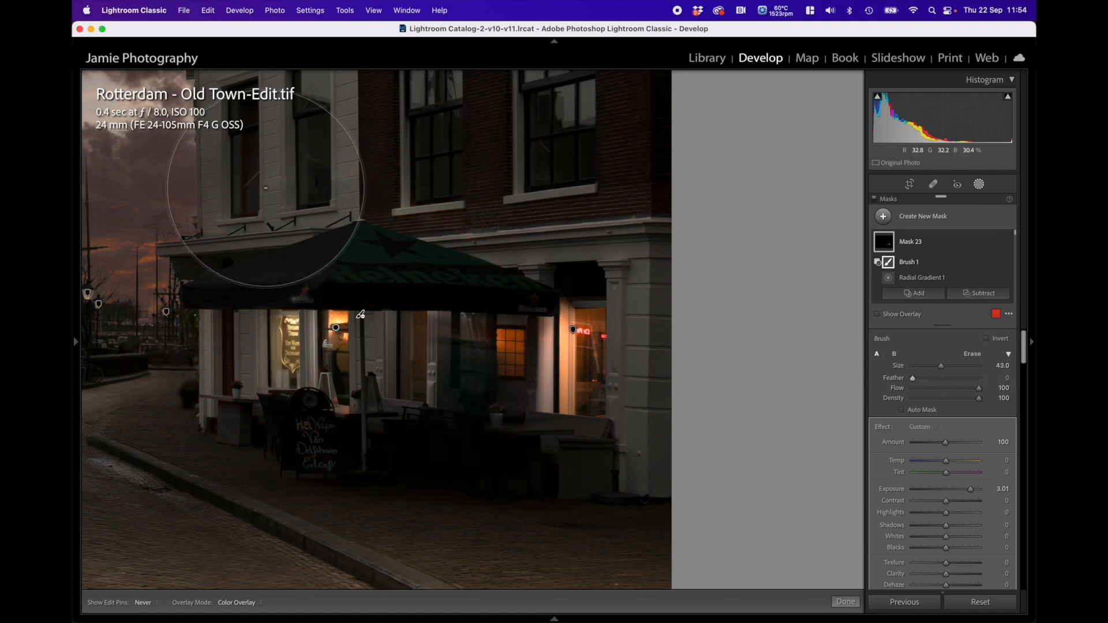
drag(470, 274, 469, 352)
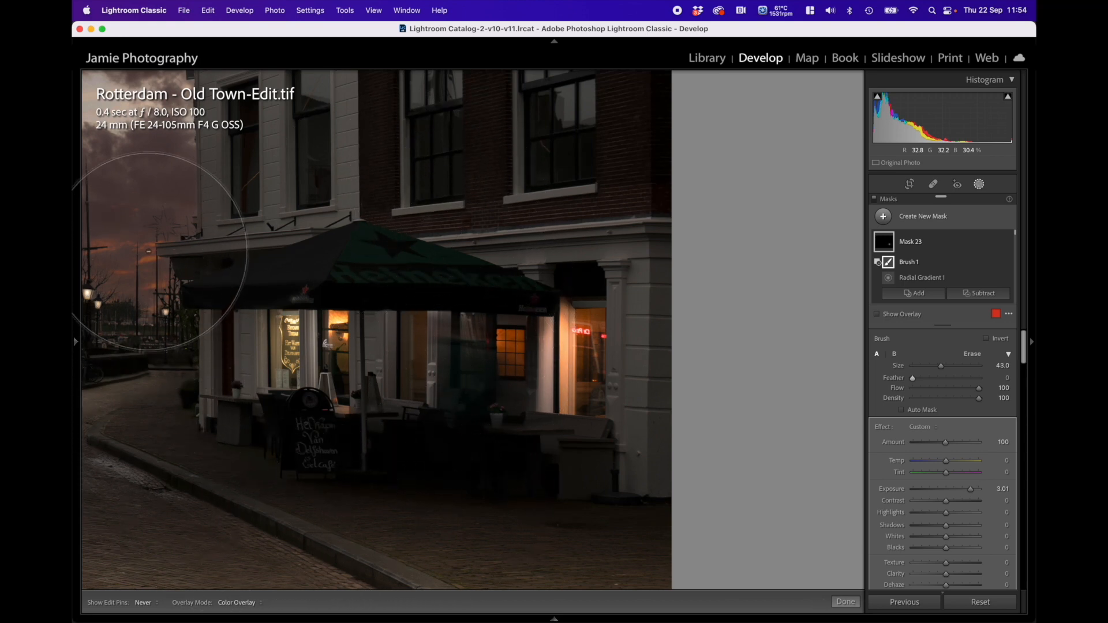
mouse_move(889, 241)
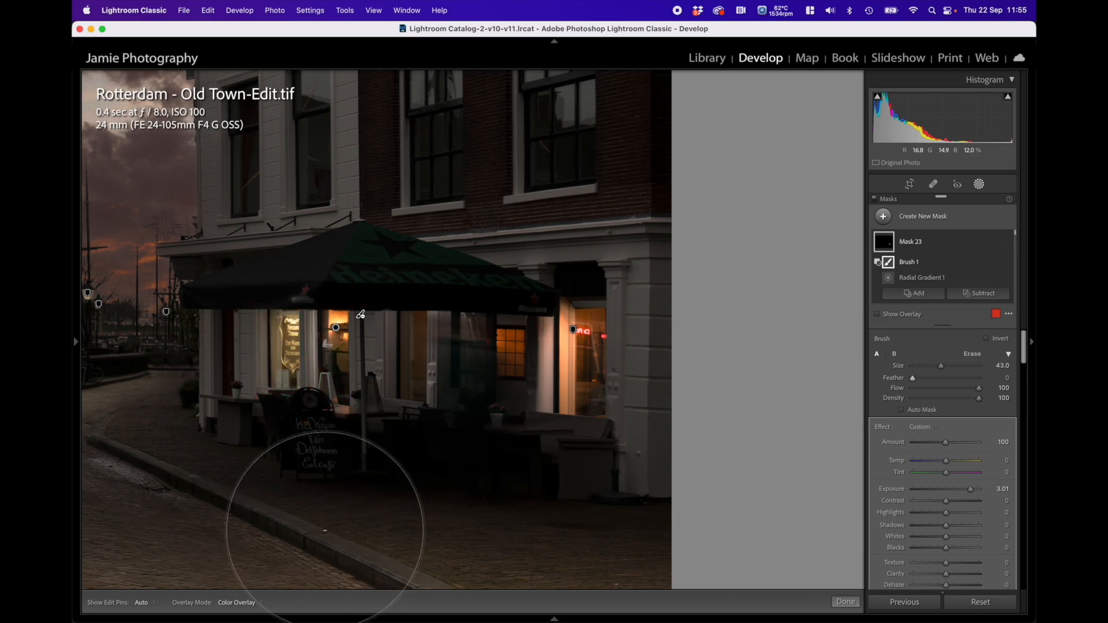
key(h)
key(h)
scroll(384, 392, down, 10)
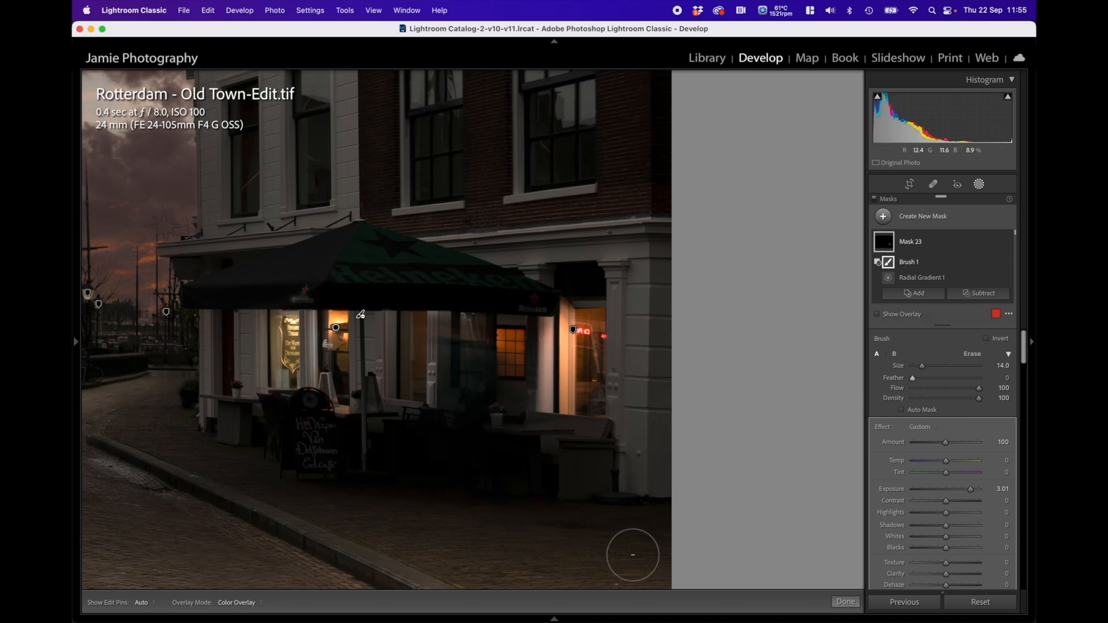
click(836, 599)
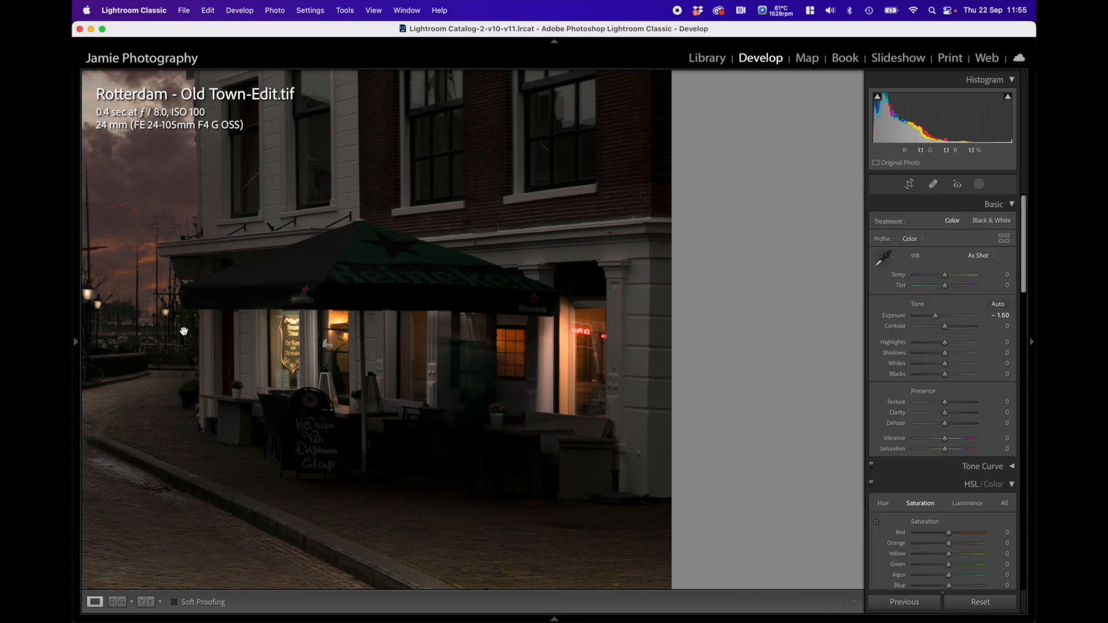
mouse_move(76, 349)
click(188, 82)
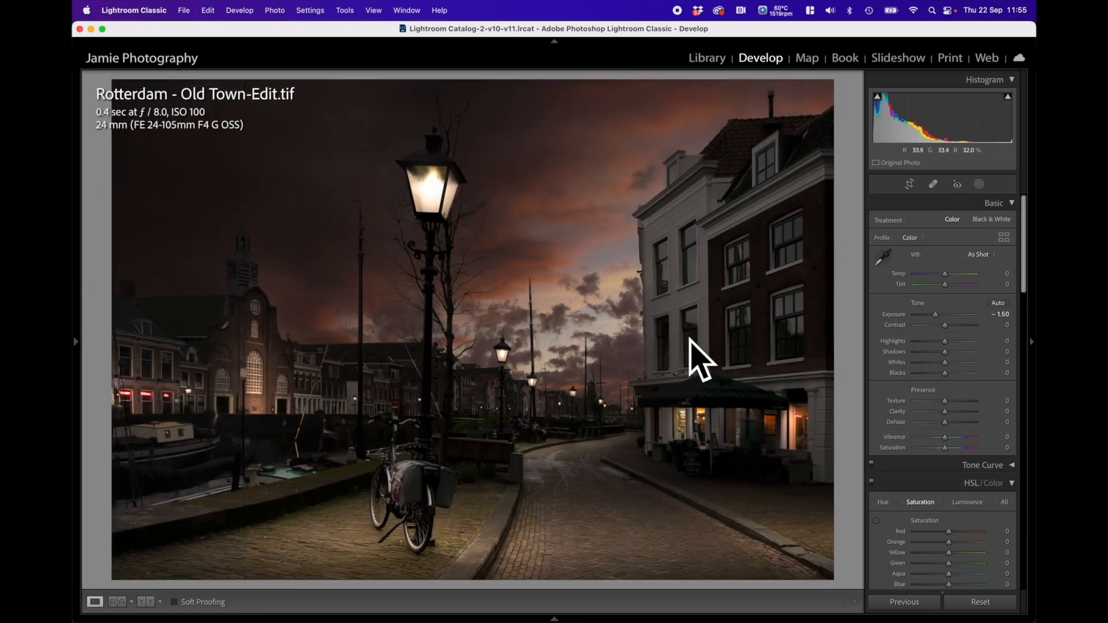
key(ctrl+Up)
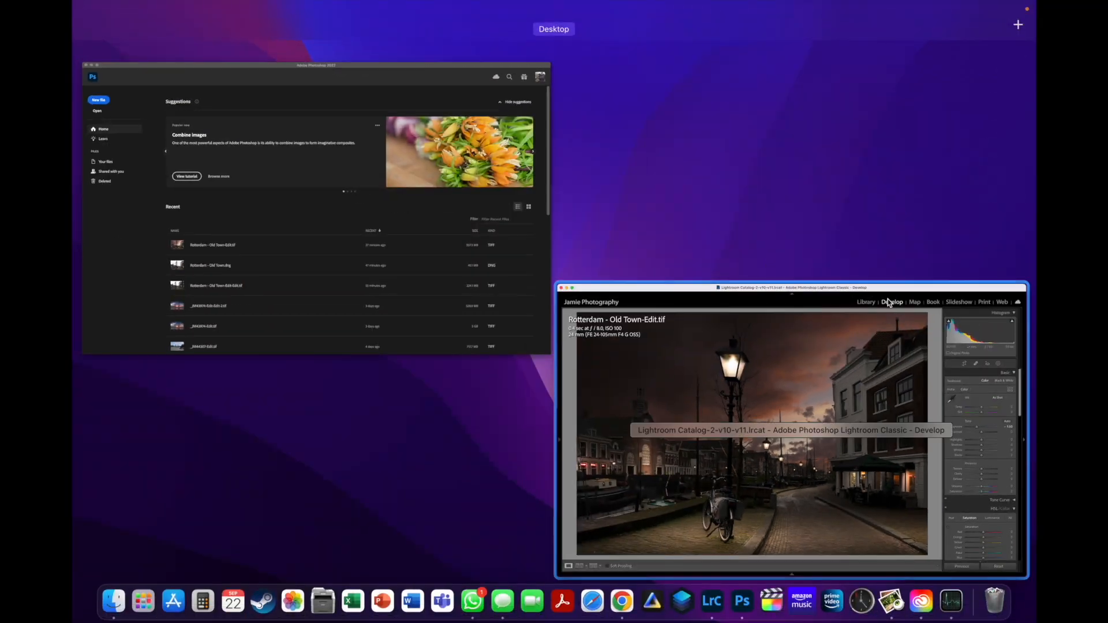
click(813, 338)
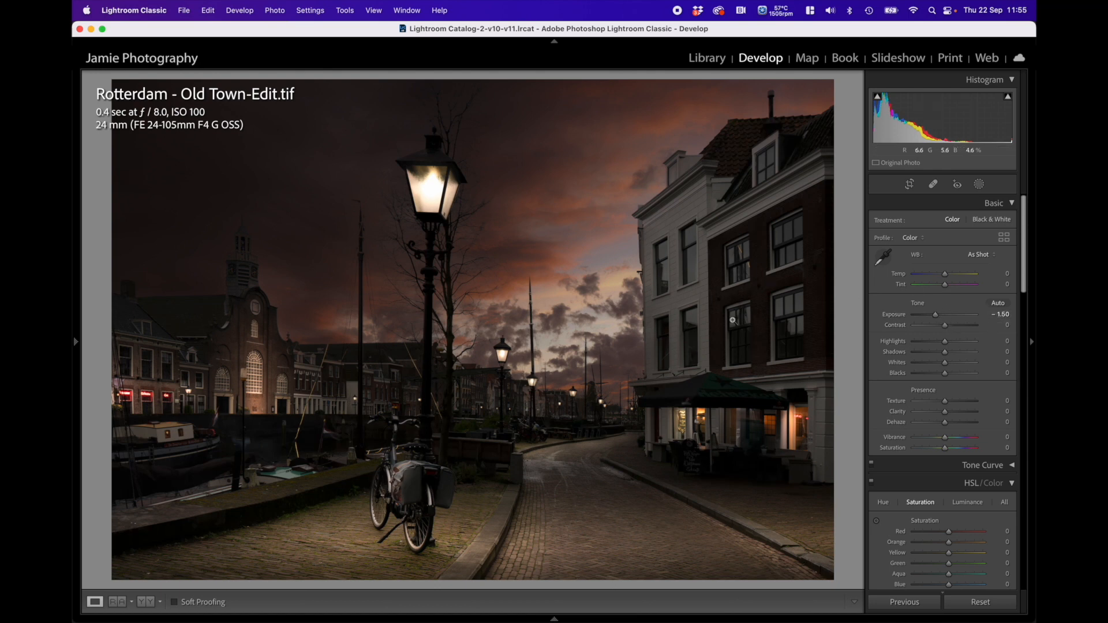
Create a large radial gradient mask over the upper floors of the café building, centred on the brick façade
click(980, 184)
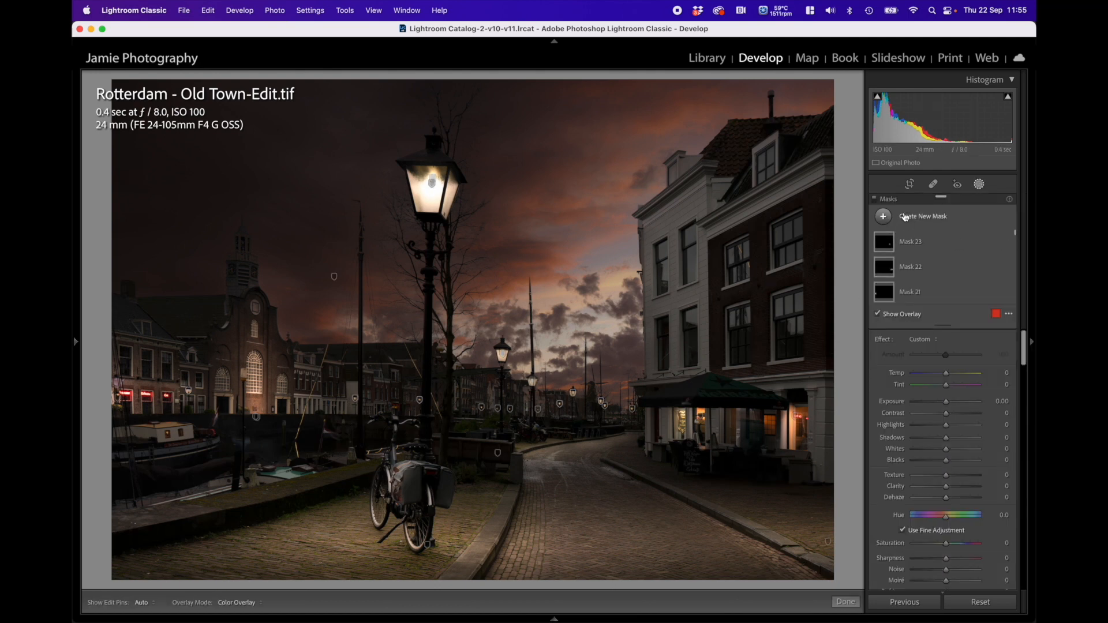
key(shift+m)
drag(740, 248, 540, 237)
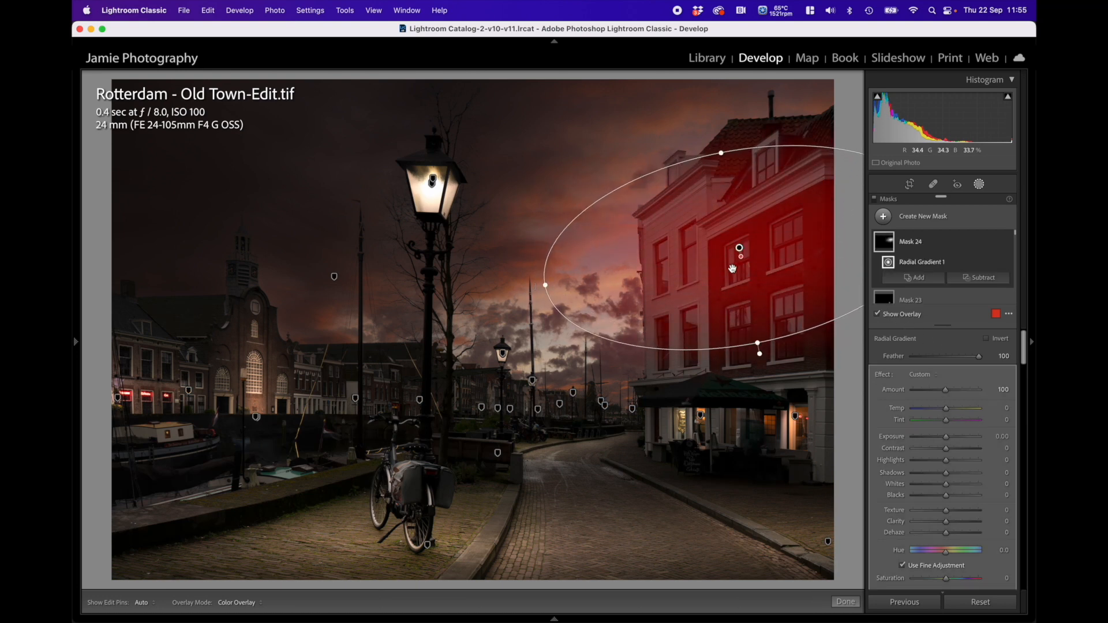
drag(740, 248, 801, 264)
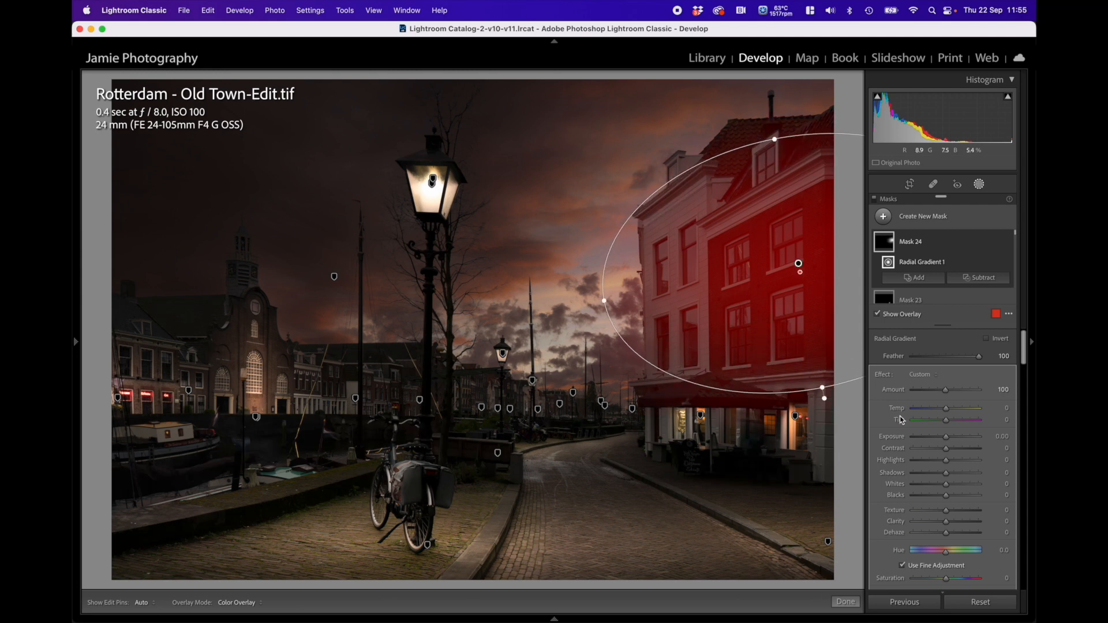
Set Mask 24's Exposure to 2.42, Temp to 27, Tint to 42, Clarity to 34 and Contrast to 24, and subtract the sky from it
drag(946, 438, 954, 410)
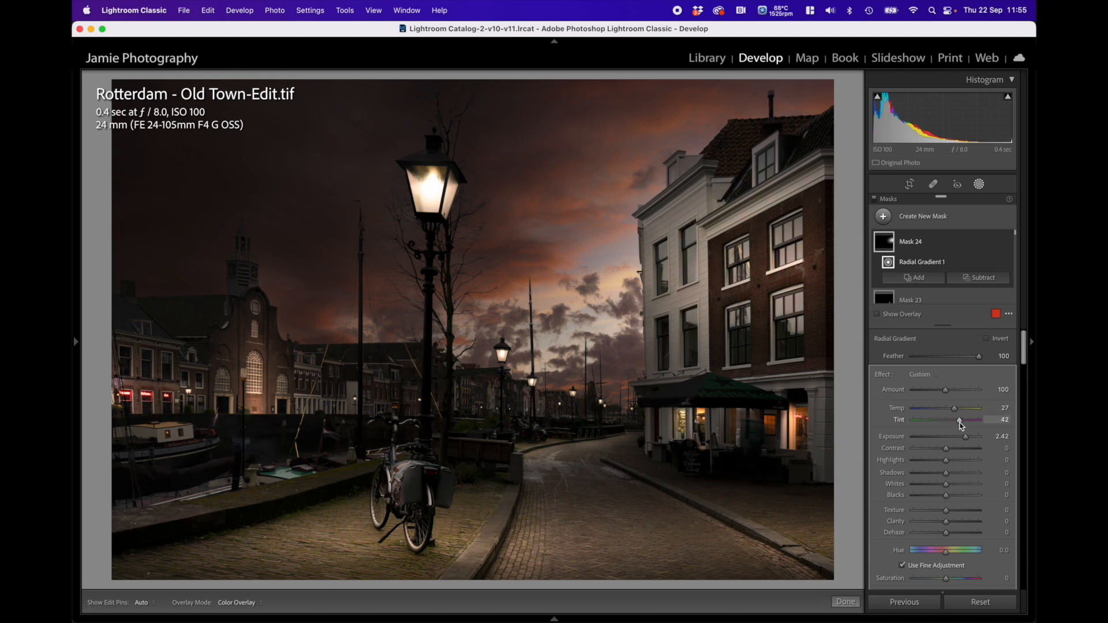
drag(946, 521, 959, 524)
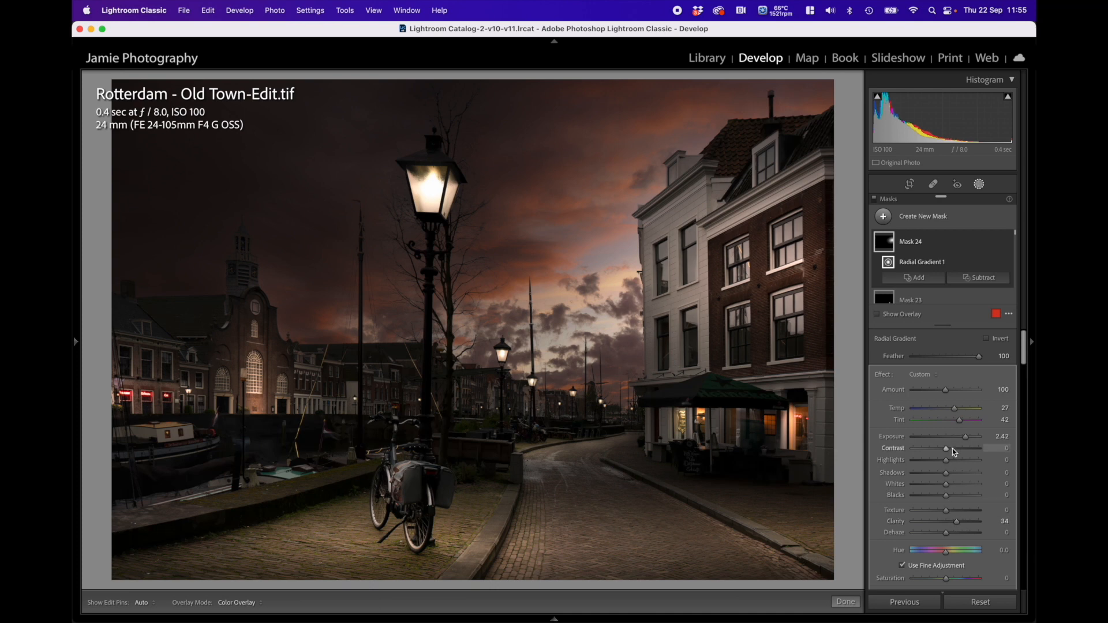
drag(955, 450, 953, 451)
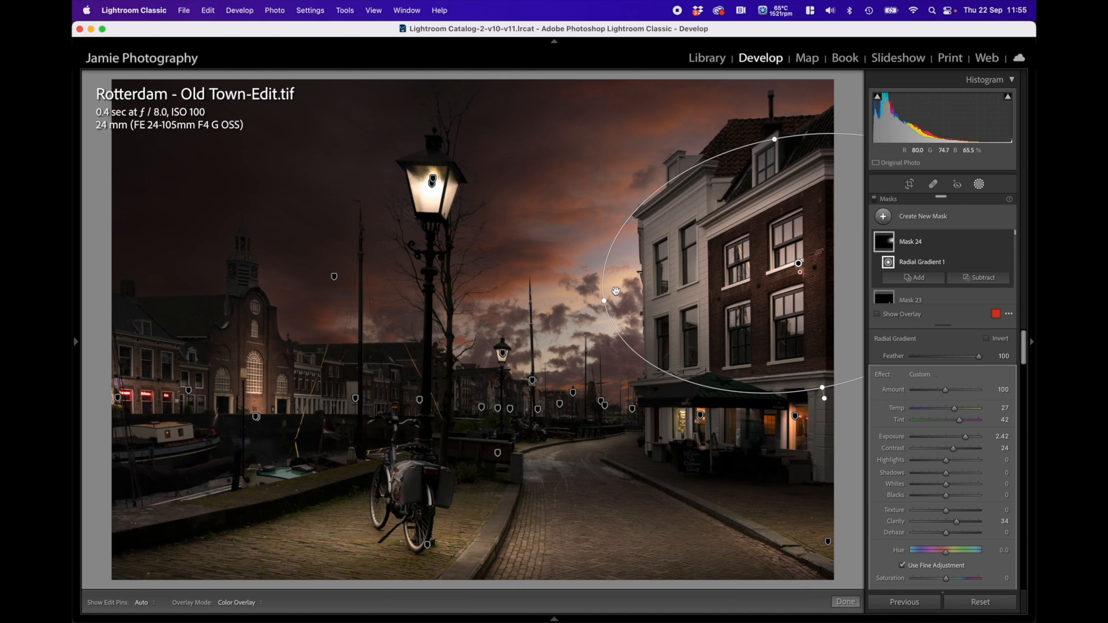
click(986, 281)
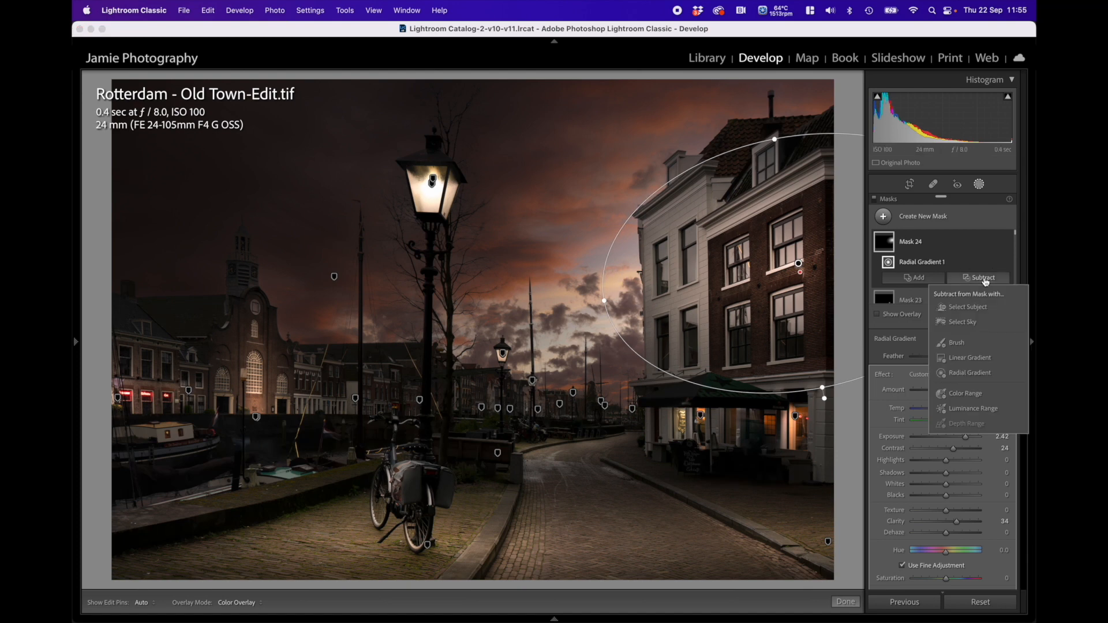
click(975, 300)
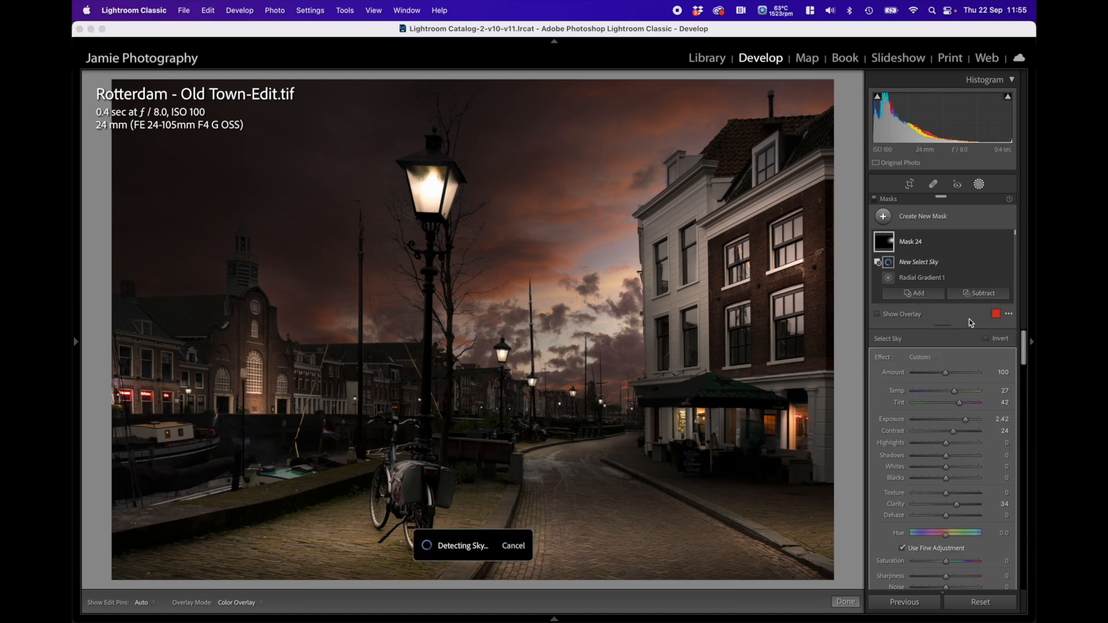
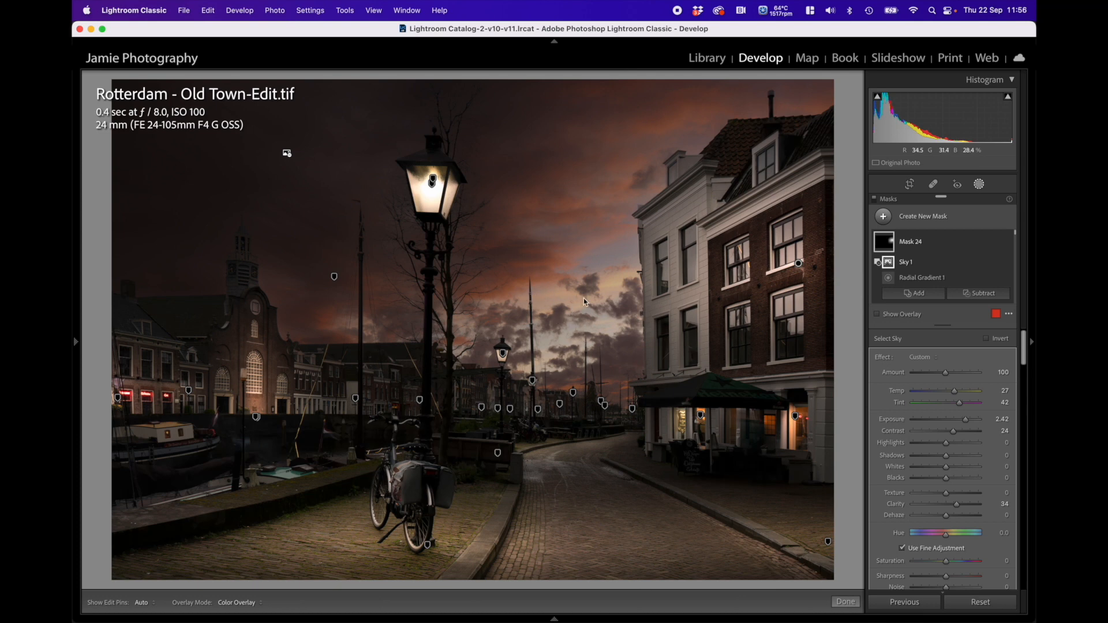
Create a radial gradient mask centred on the bright sky above the street, enlarged to reach from the church to the café building
click(957, 215)
click(930, 308)
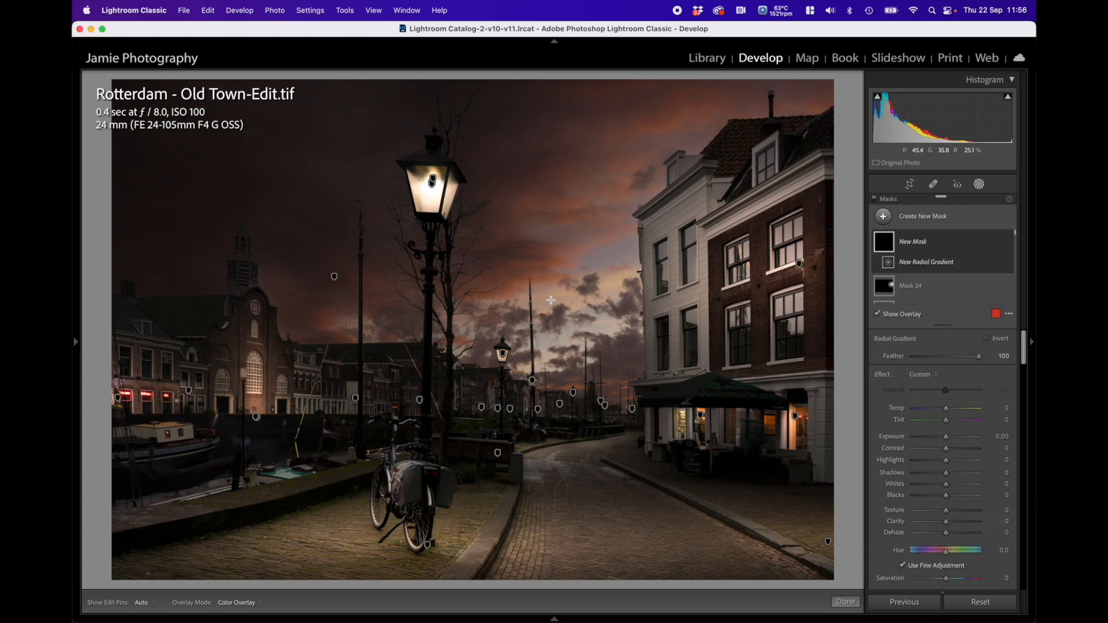
drag(511, 286, 553, 309)
drag(555, 179, 559, 141)
drag(316, 309, 241, 305)
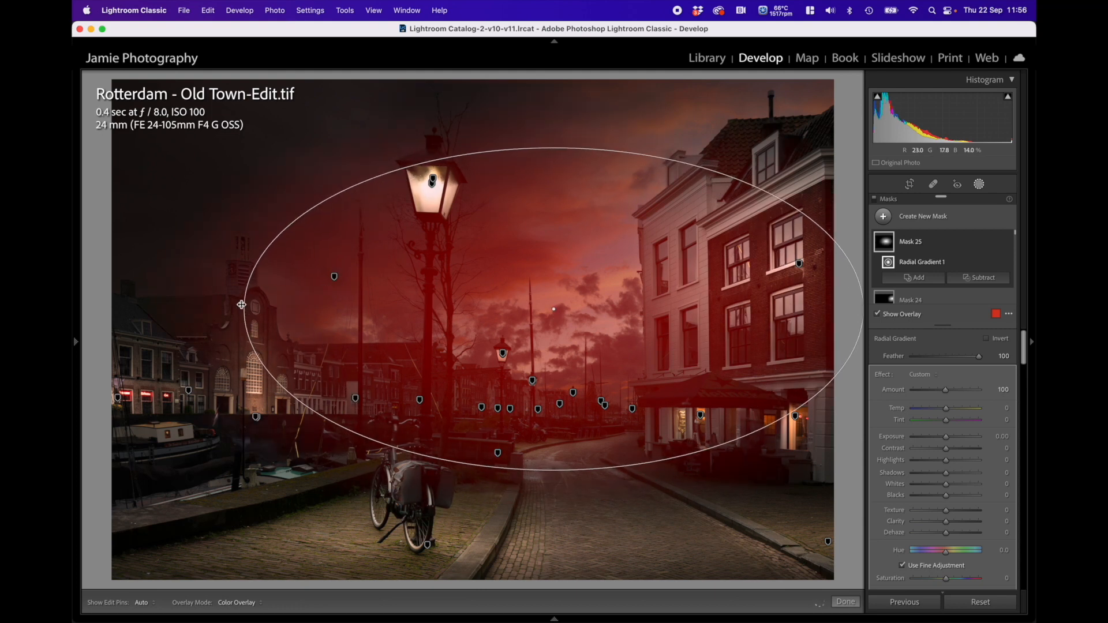
Set Mask 25's Temp to 71, Exposure to 0.90, Contrast to 22 and Clarity to 77, and subtract an inverted sky selection from it
drag(949, 410, 954, 449)
drag(946, 521, 972, 525)
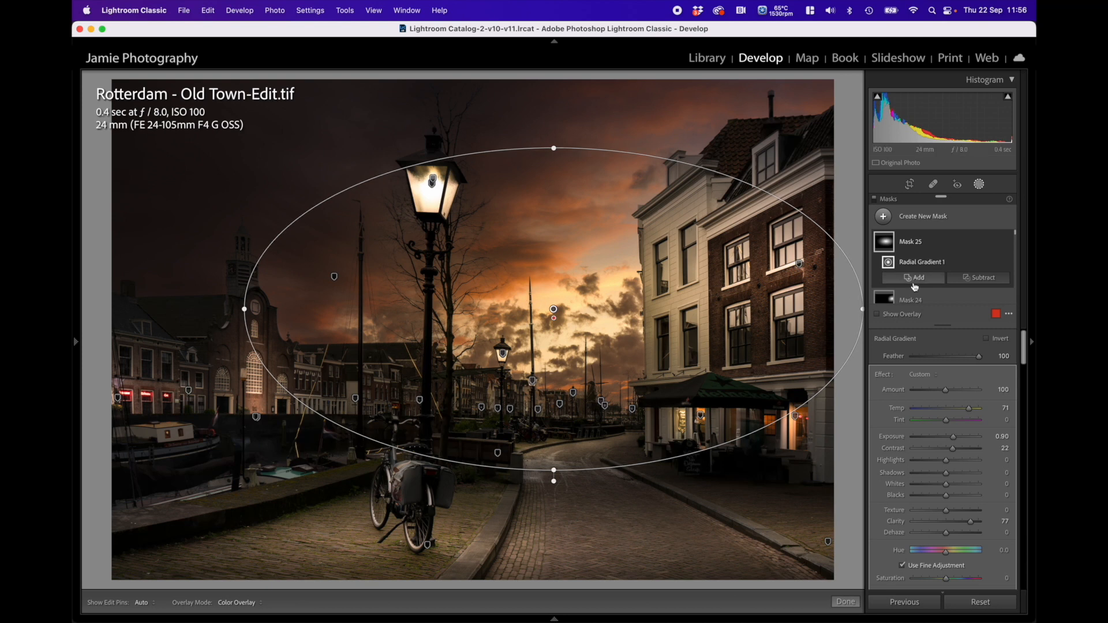
click(976, 279)
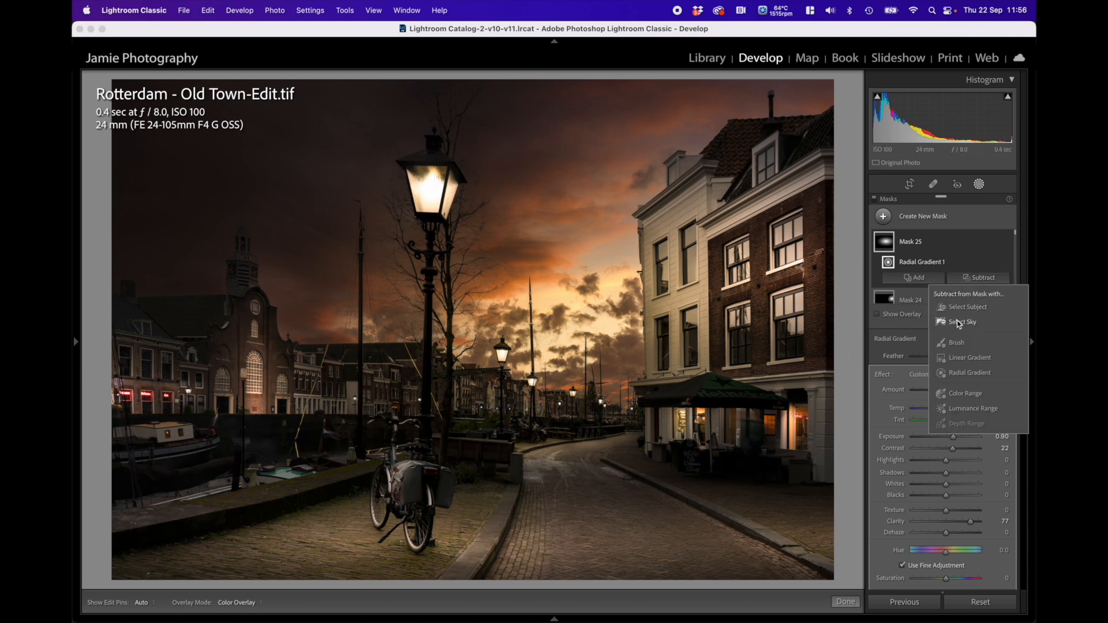
click(990, 320)
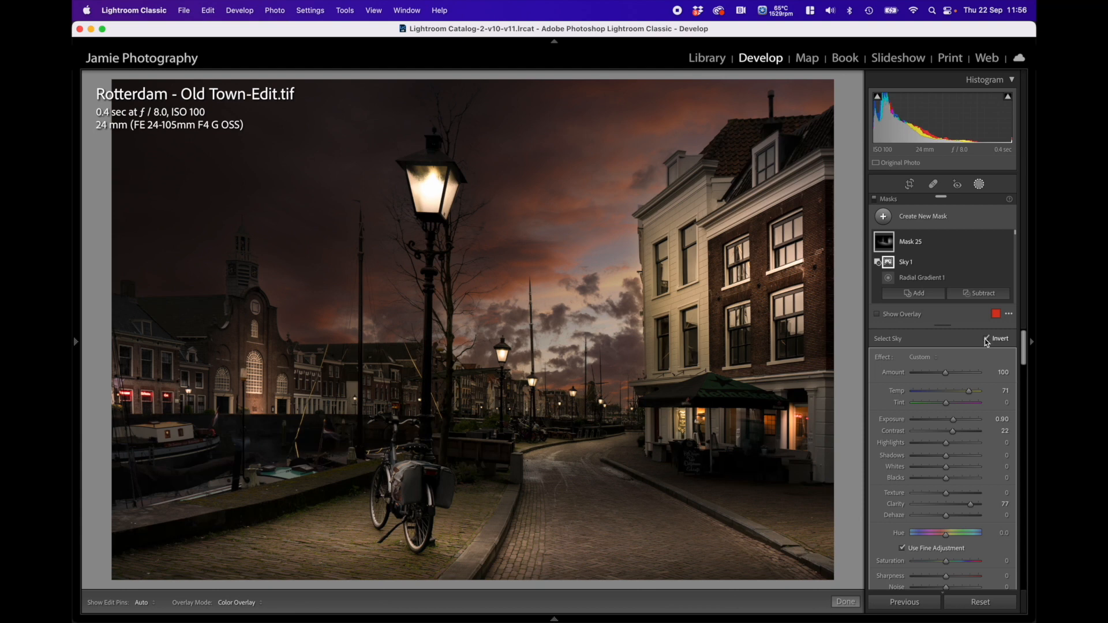
click(987, 339)
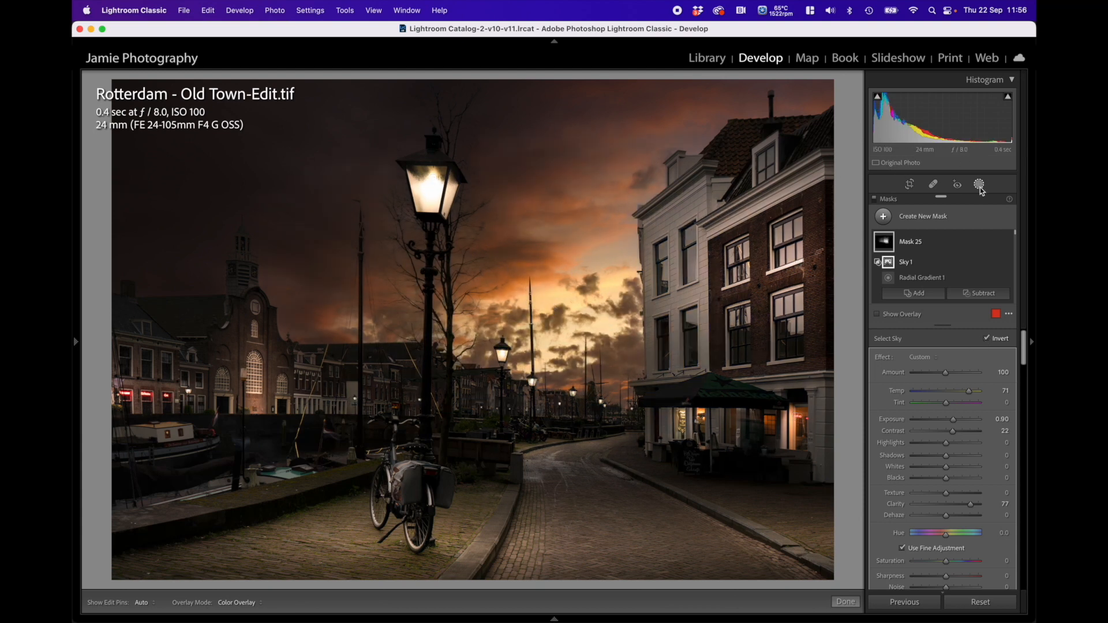
Create a brush mask with Feather 100 and Flow 29, and set its Temp to 48, Tint to 45 and Exposure to 0.94
click(953, 213)
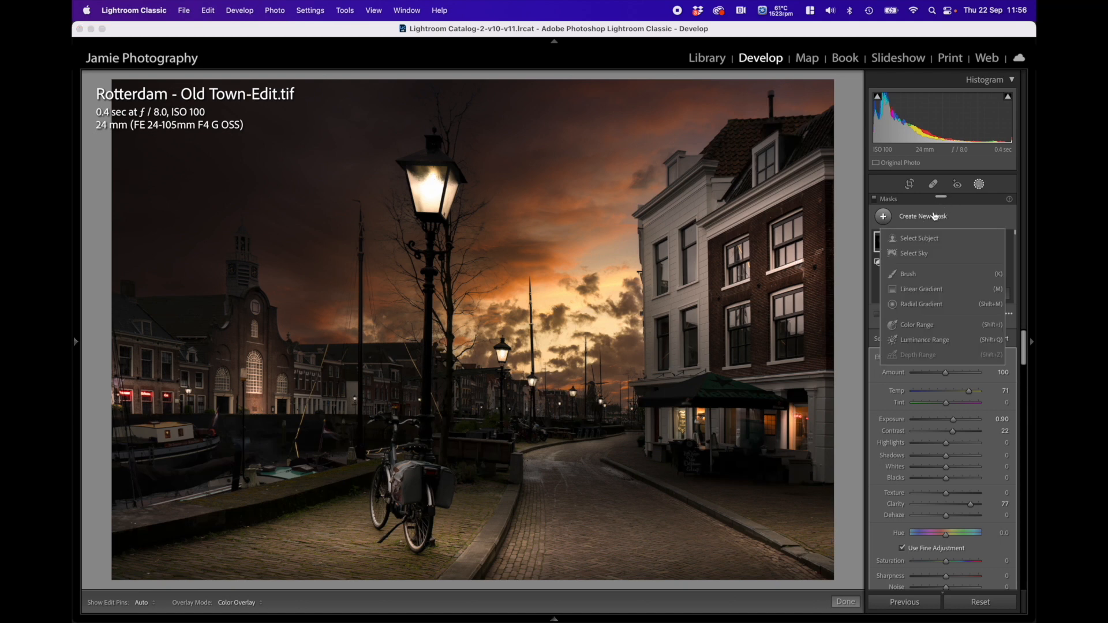
click(914, 275)
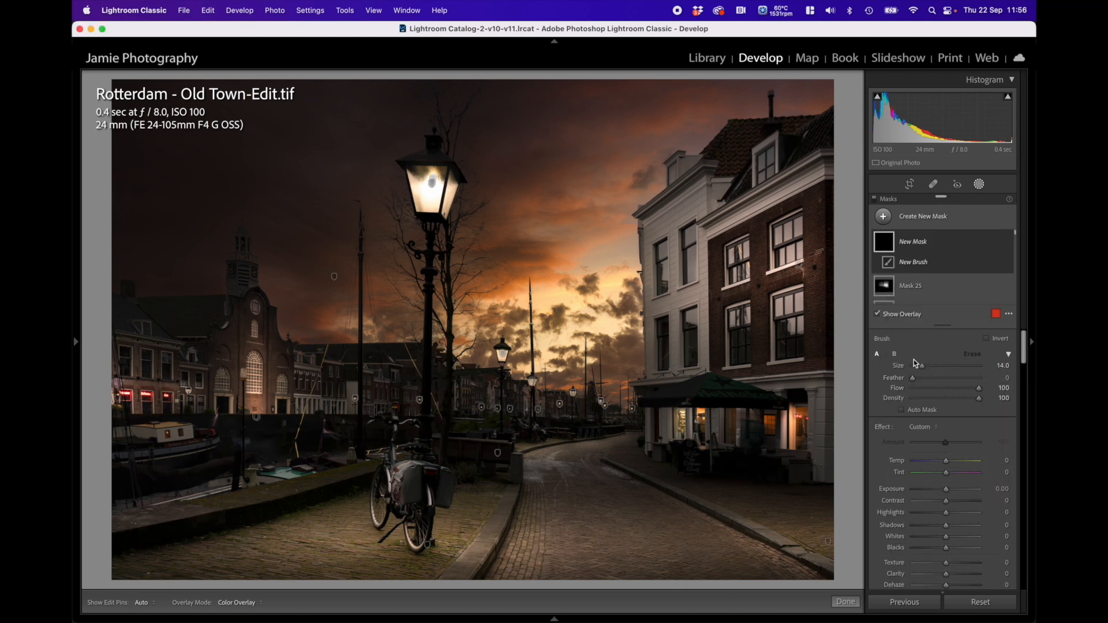
drag(914, 378, 993, 380)
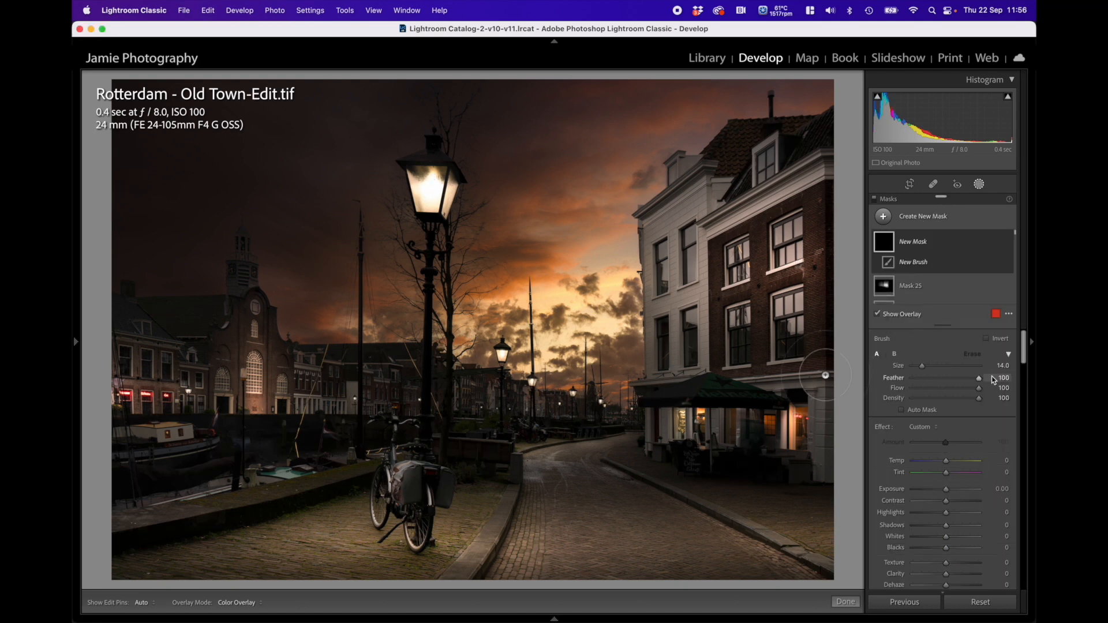
click(932, 389)
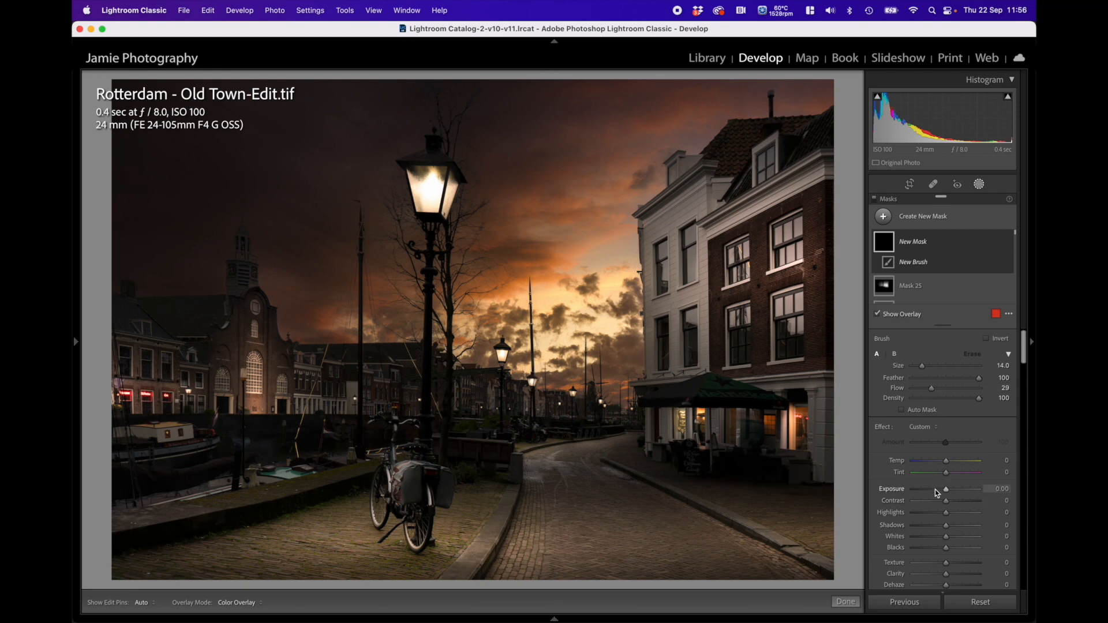
click(961, 461)
click(961, 473)
drag(947, 490, 954, 490)
Paint Mask 26 over the orange clouds between the large street lamp and the café building, starting with a Size 8 brush
scroll(530, 233, down, 3)
mouse_move(491, 246)
mouse_down()
mouse_move(306, 320)
mouse_move(343, 303)
mouse_move(536, 279)
mouse_move(521, 251)
mouse_move(547, 212)
mouse_move(592, 209)
mouse_move(604, 189)
mouse_move(558, 169)
mouse_move(660, 118)
mouse_move(814, 99)
mouse_move(591, 94)
mouse_move(667, 86)
mouse_move(638, 95)
mouse_up()
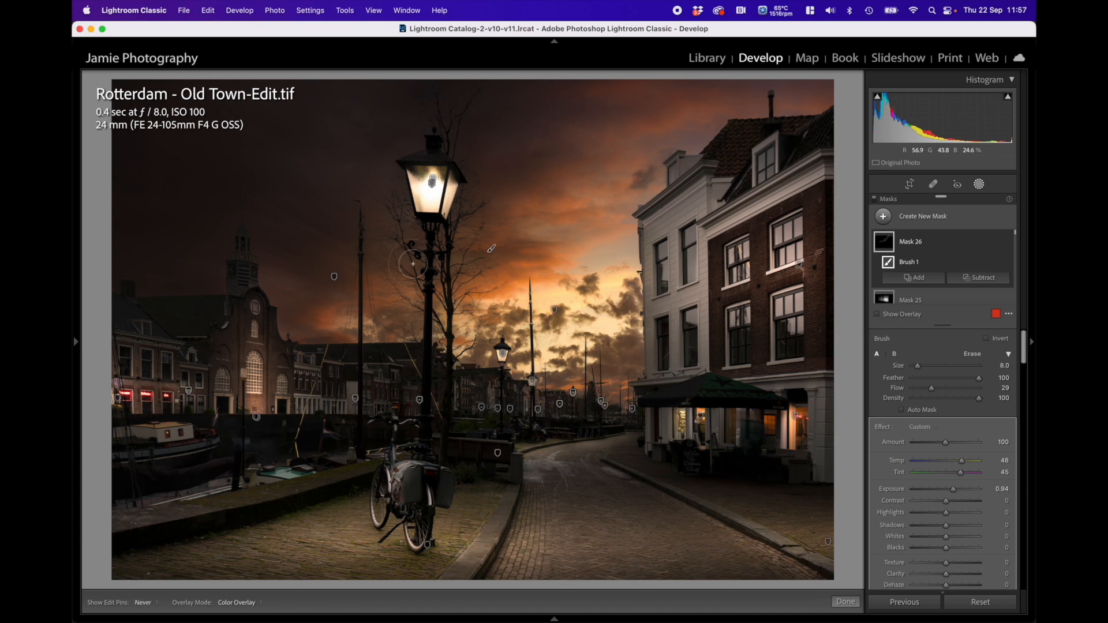
key(h)
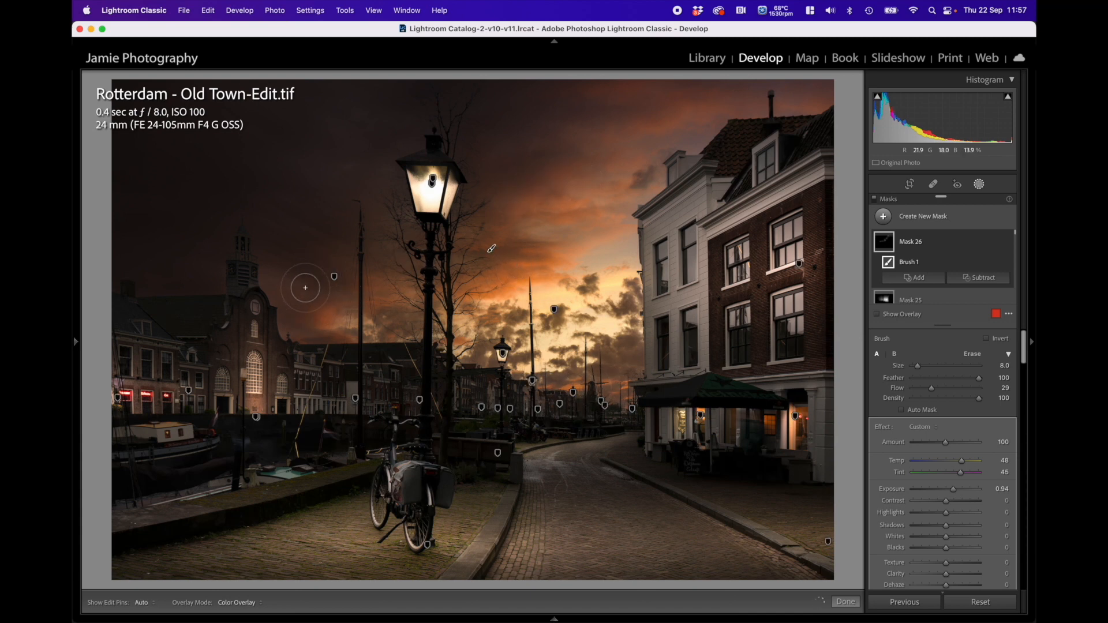
scroll(304, 282, up, 3)
key(h)
Create a small radial gradient mask over the church tower and set its Exposure to 1.51
click(919, 218)
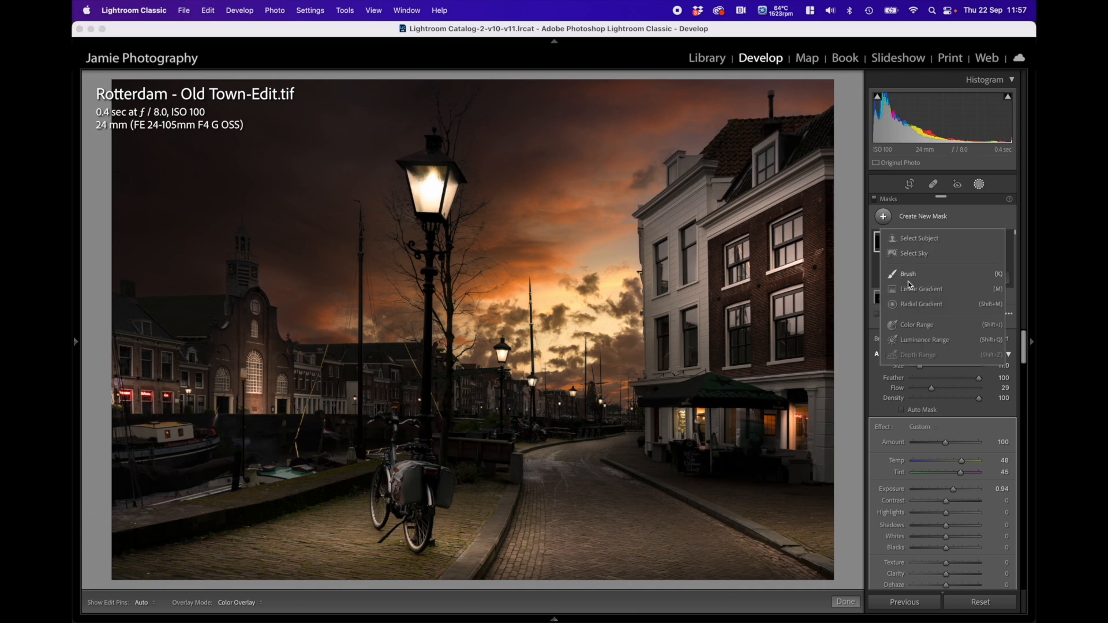
click(915, 304)
drag(233, 263, 257, 289)
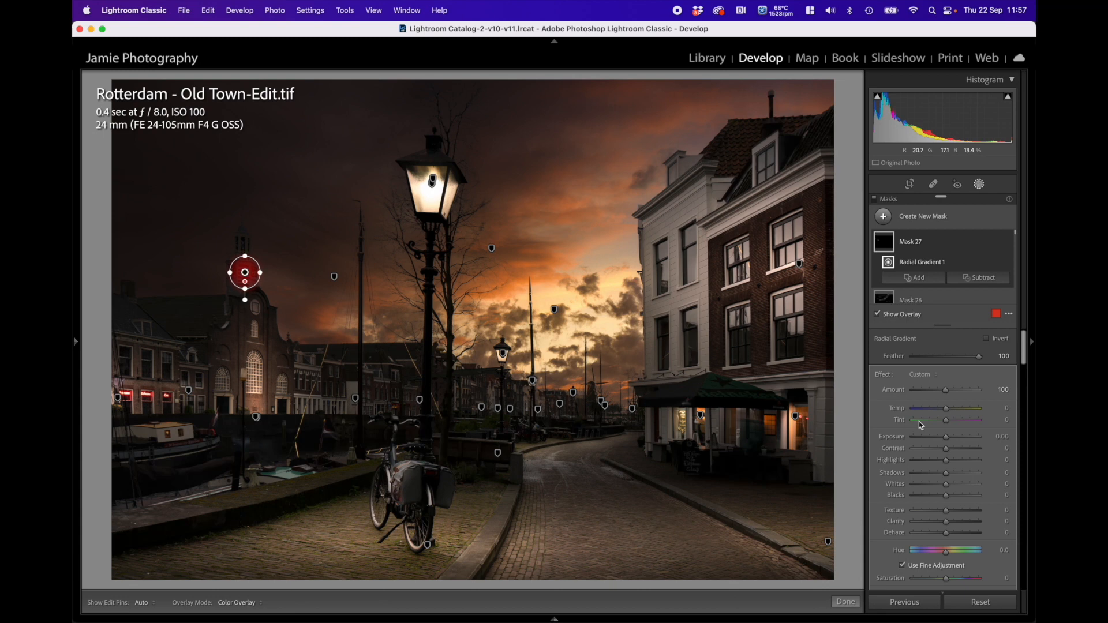
drag(946, 437, 956, 438)
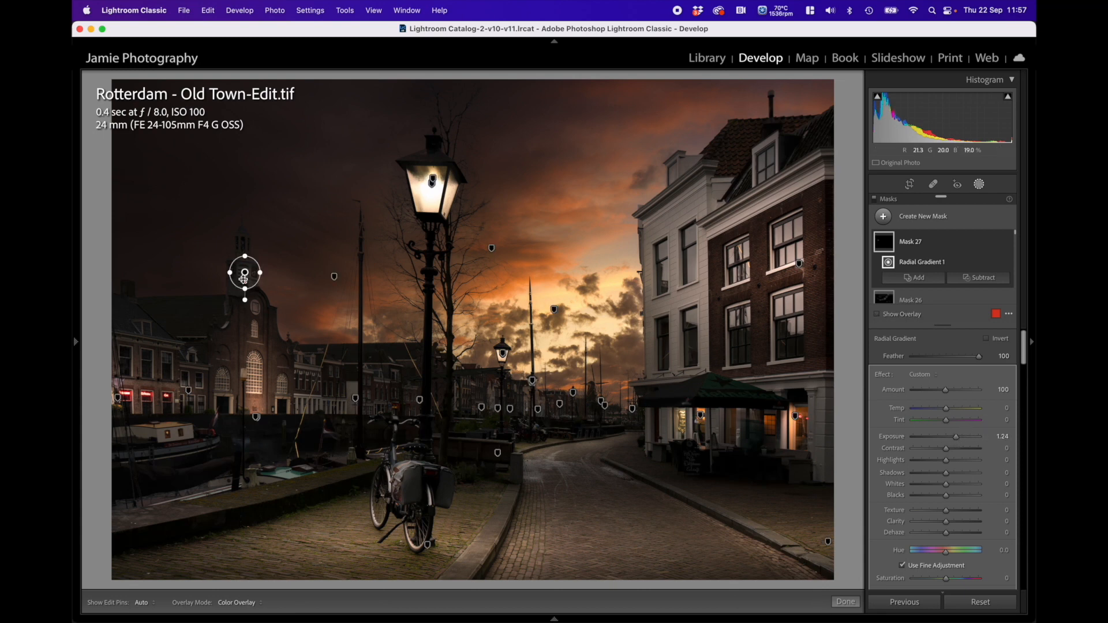
drag(231, 274, 243, 303)
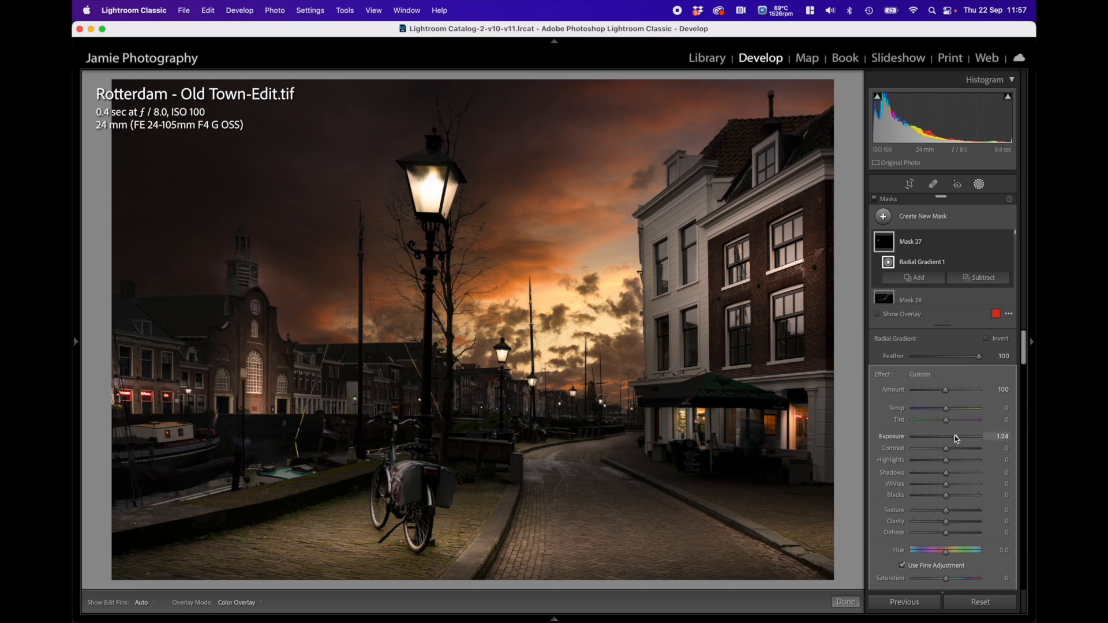
drag(956, 436, 958, 436)
Subtract the sky and, with a Size 11 brush at Feather 0 and Flow 100, the spill beside the tower from Mask 27, and finish masking
click(981, 278)
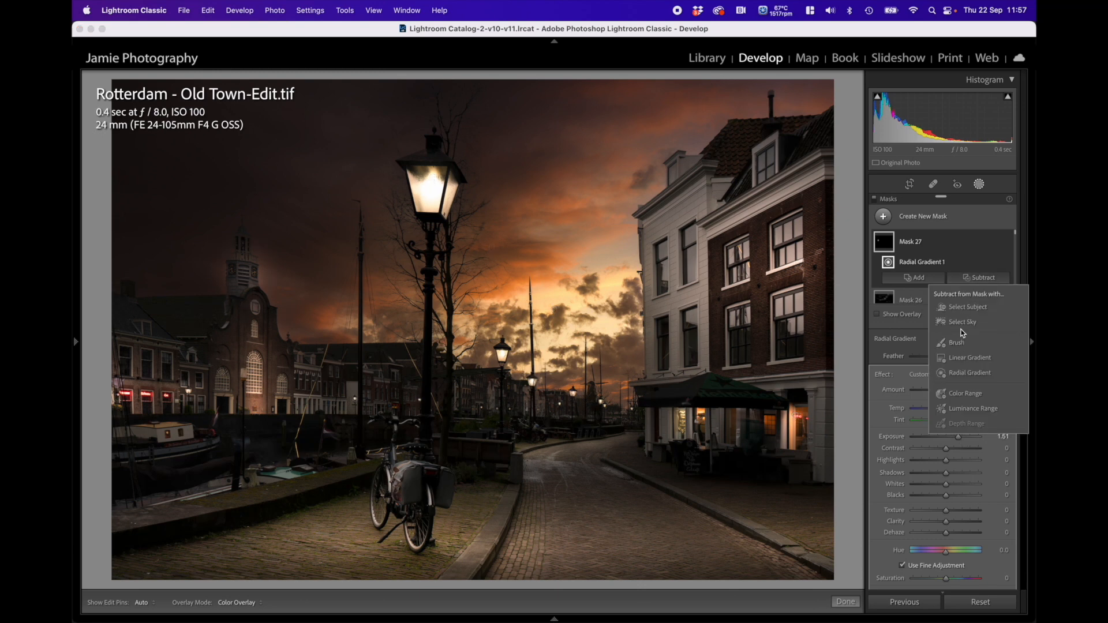
click(958, 322)
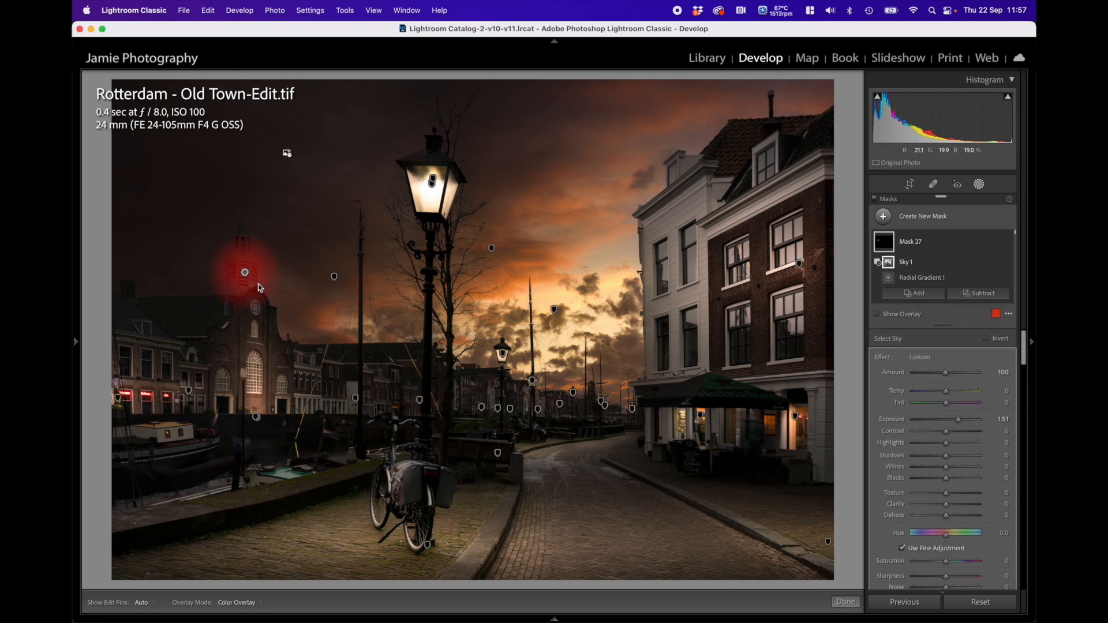
click(973, 294)
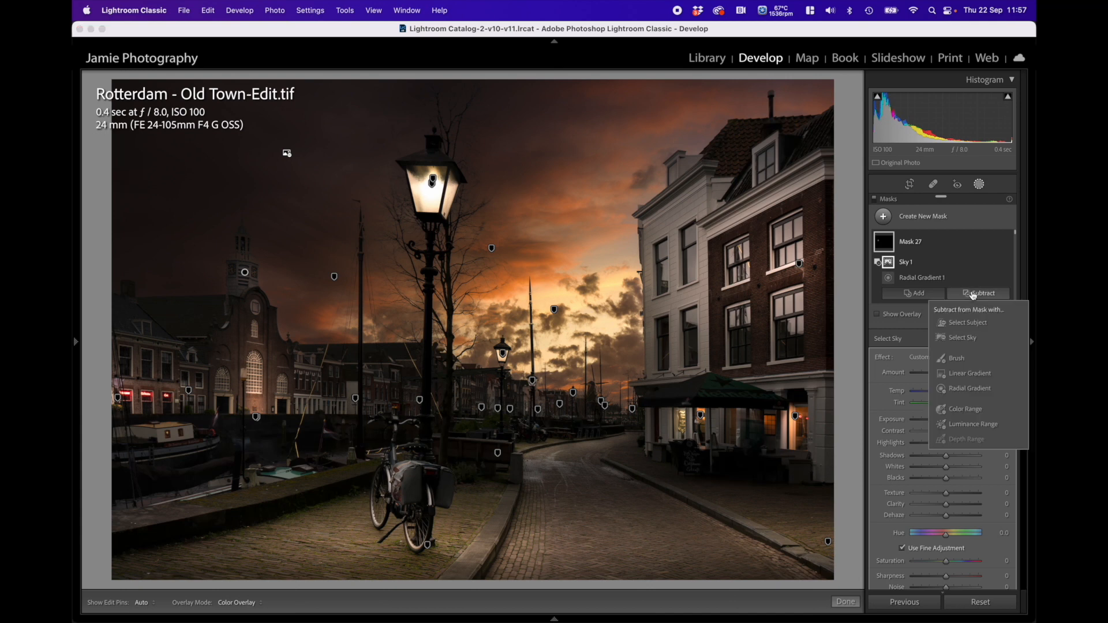
click(959, 358)
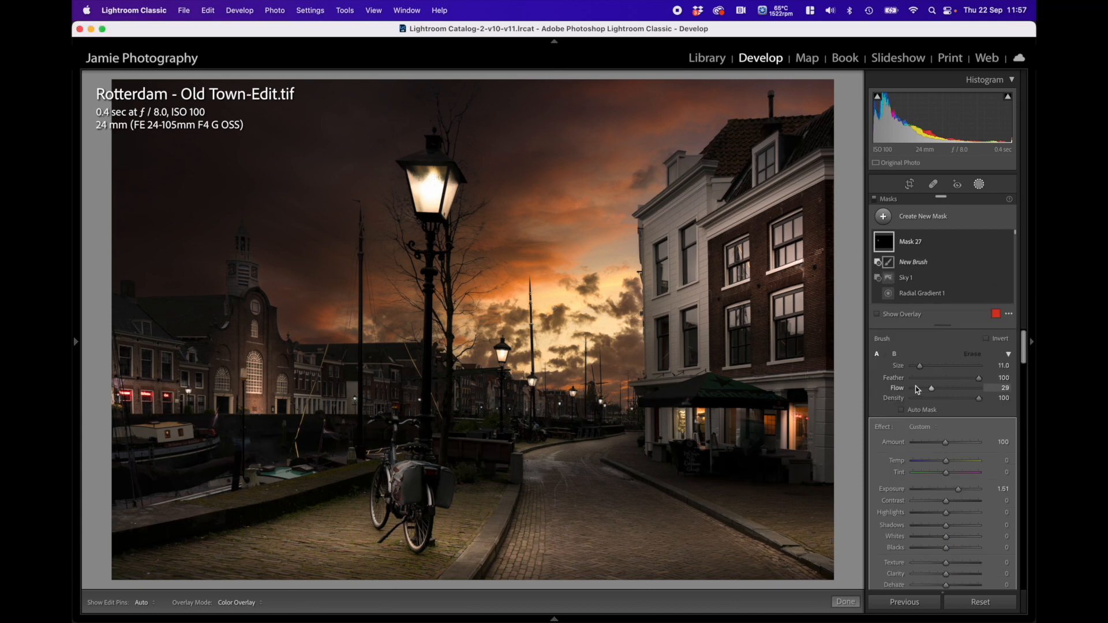
click(913, 378)
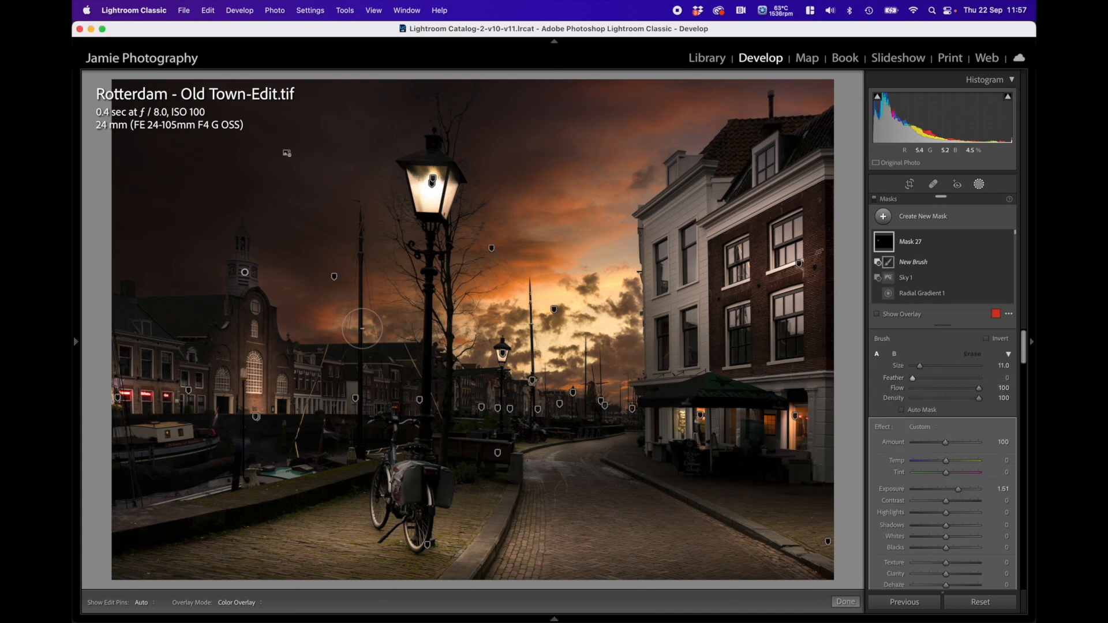
click(277, 287)
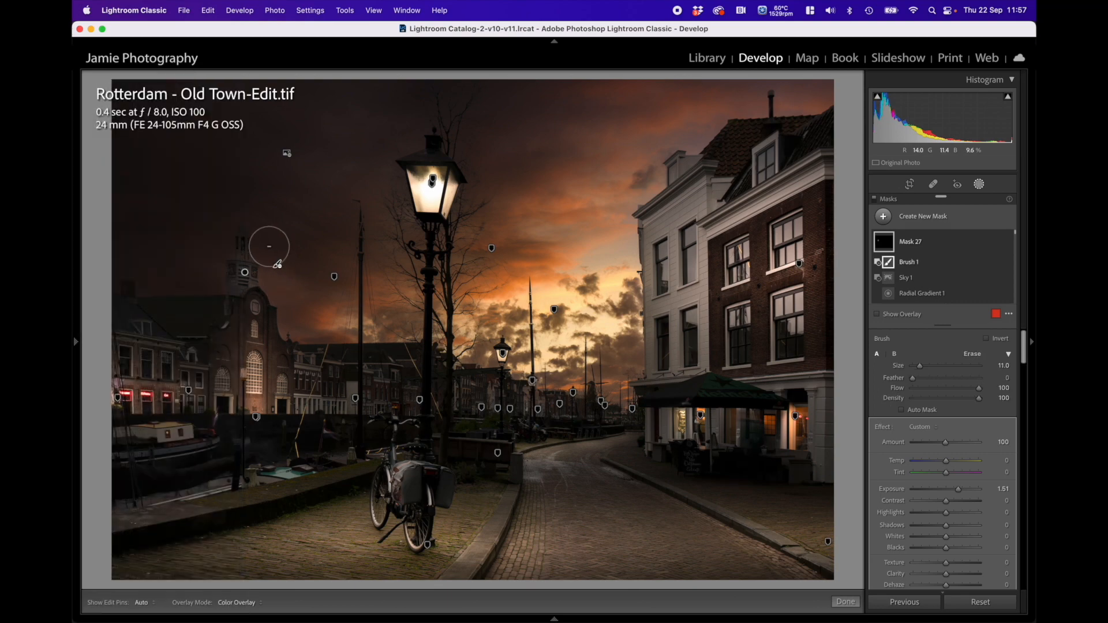
key(h)
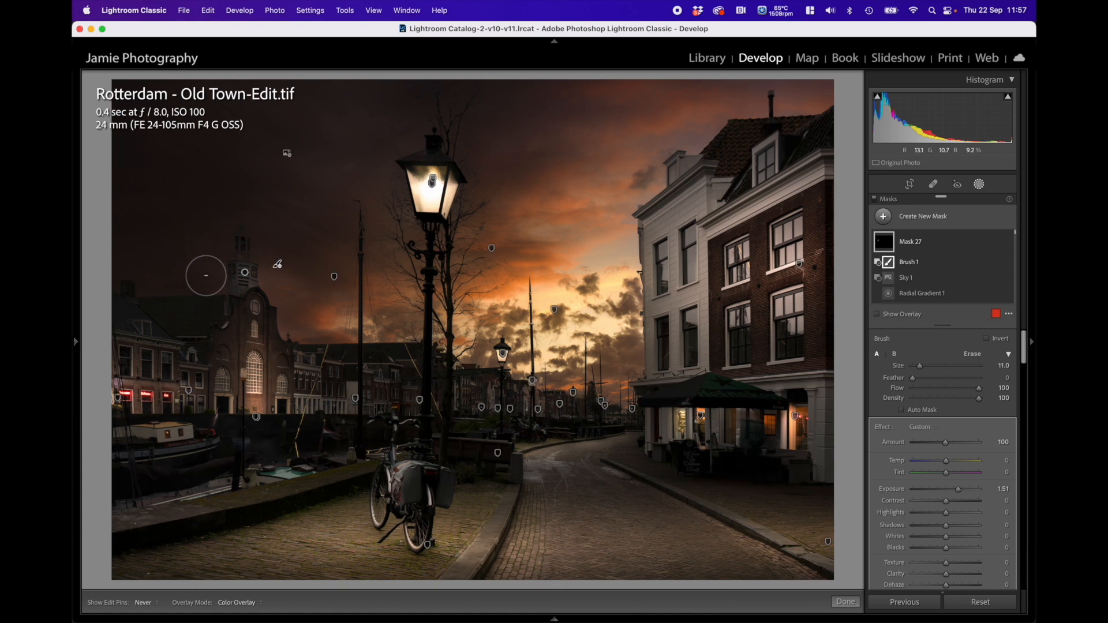
key(h)
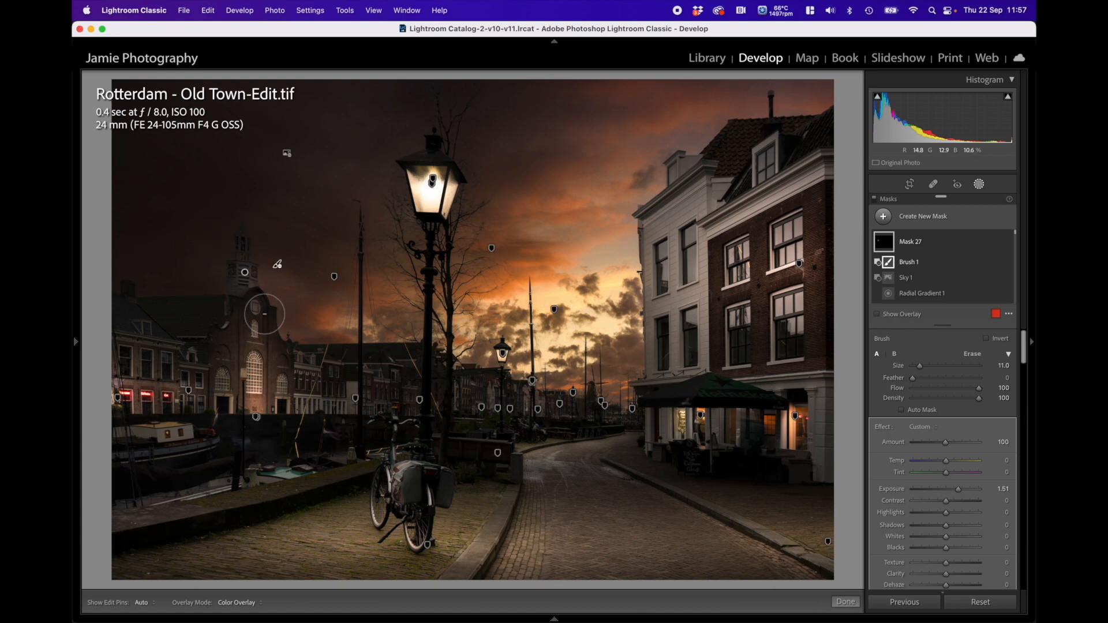
click(845, 602)
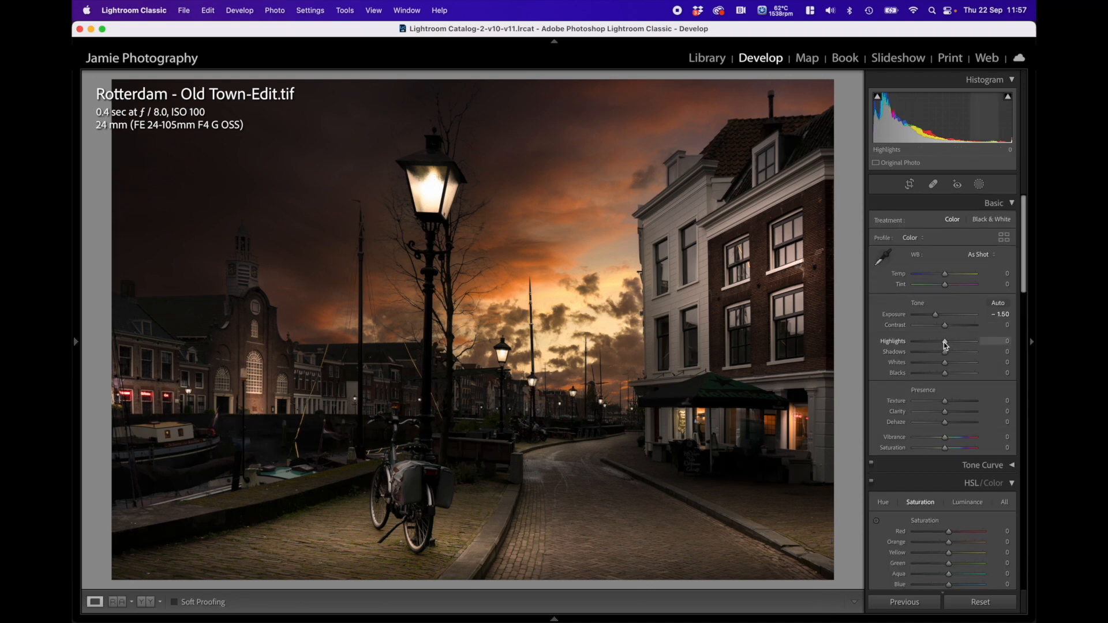
Set the whole photo's Highlights to +2, Shadows to +54, Clarity to +18 and Texture to +7
drag(945, 342, 961, 353)
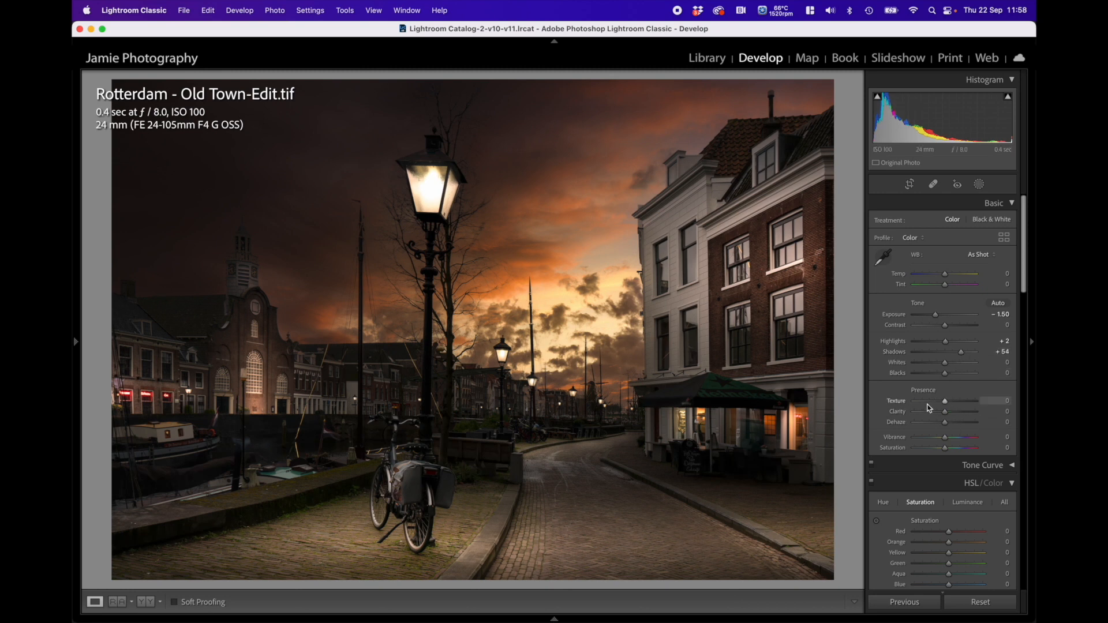
click(955, 412)
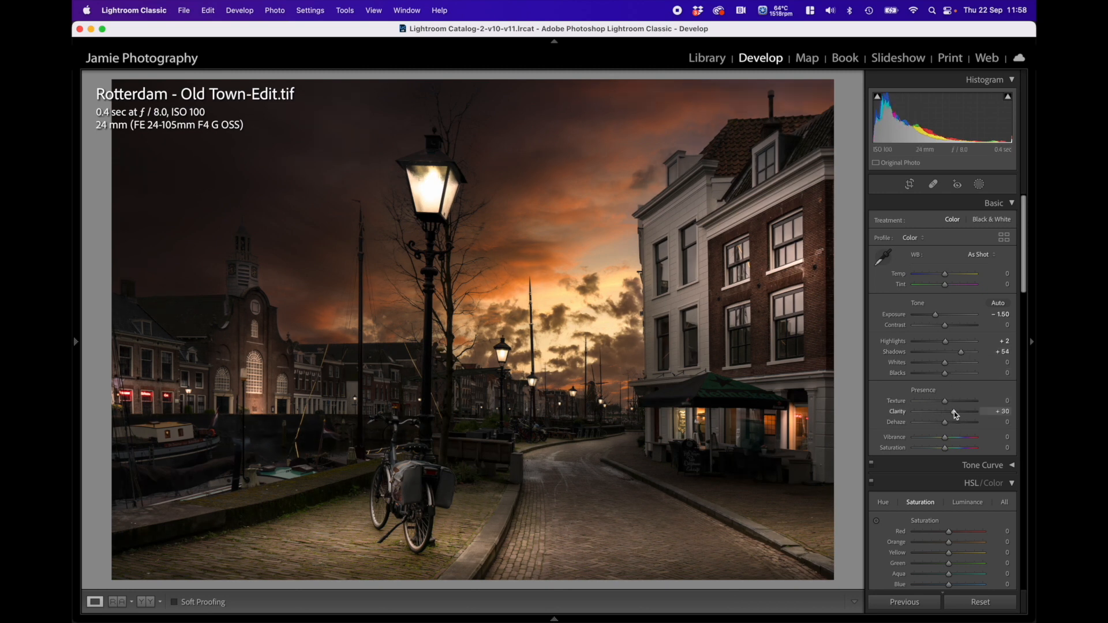
drag(952, 412, 949, 412)
click(947, 401)
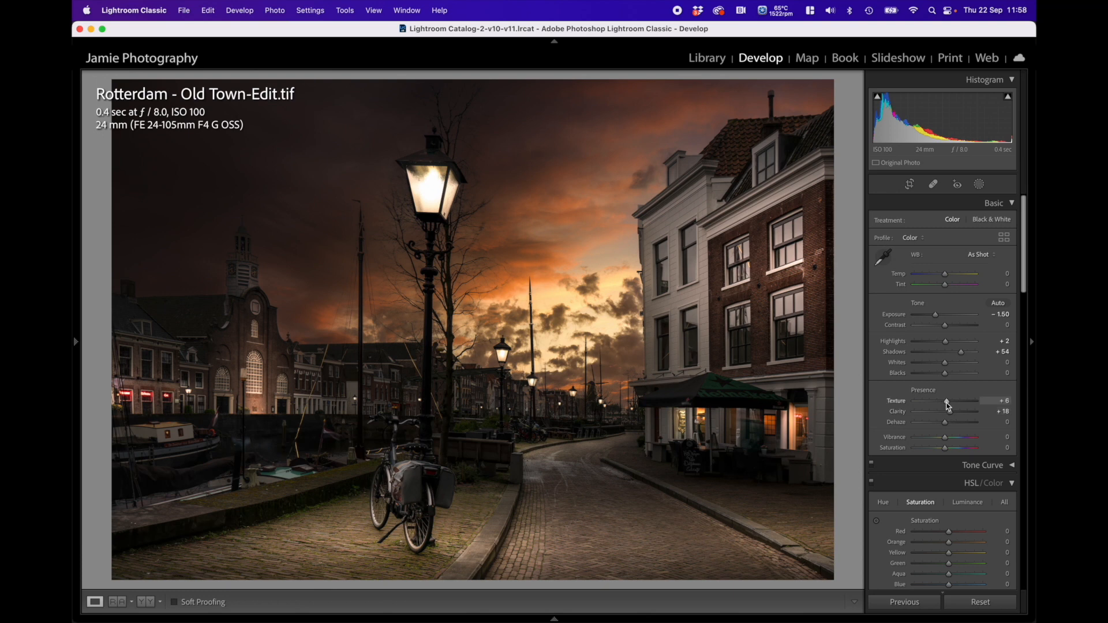
Set the whole photo's Vibrance to +26, Tint to +13 and Exposure to −1.35
click(952, 439)
drag(946, 285, 949, 285)
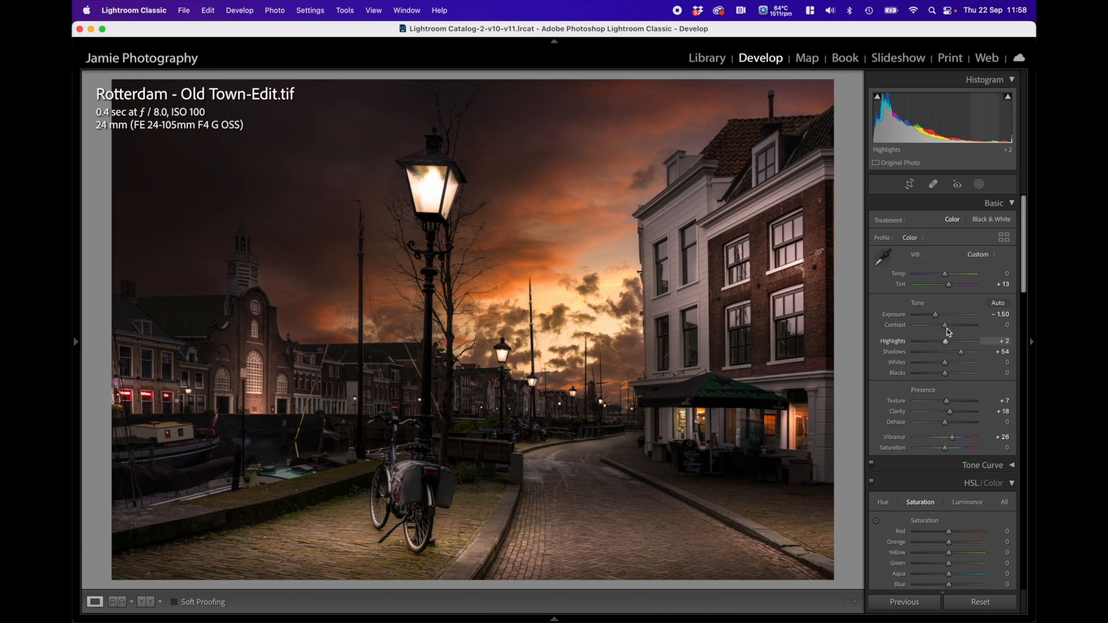
drag(936, 314, 937, 317)
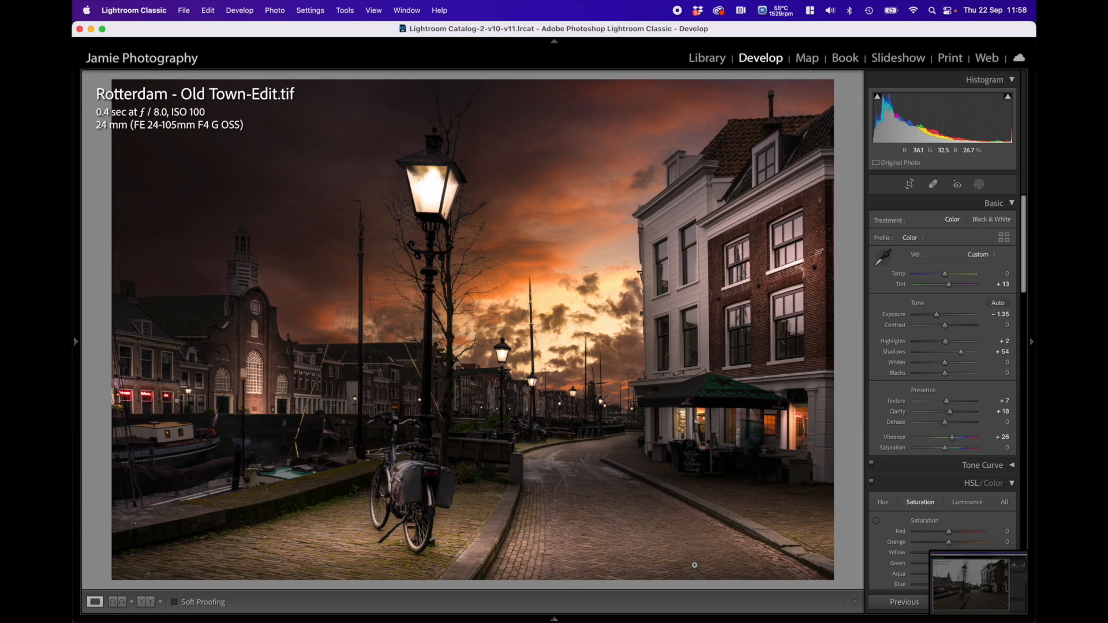
View the original Rotterdam - Old Town.dng for comparison and return to the edited TIFF
mouse_move(558, 620)
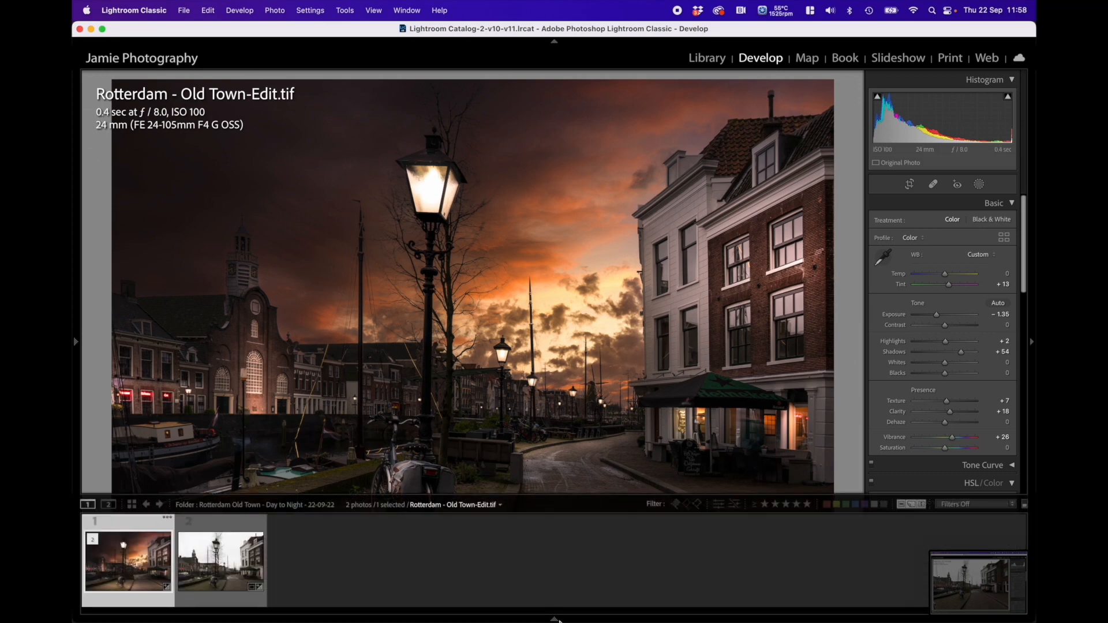
click(221, 561)
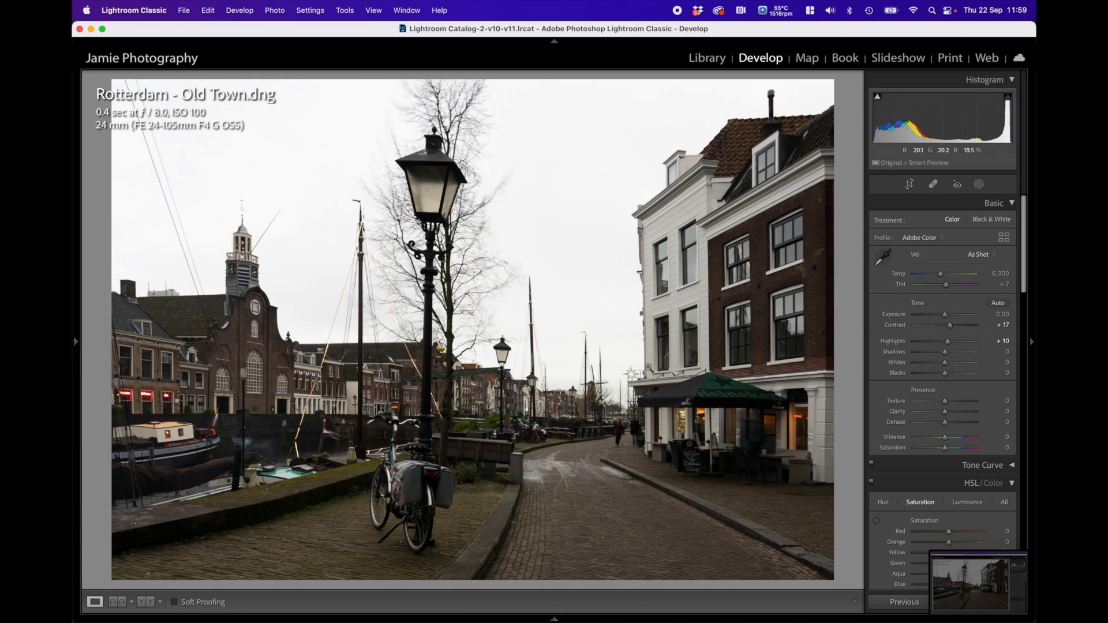
mouse_move(514, 601)
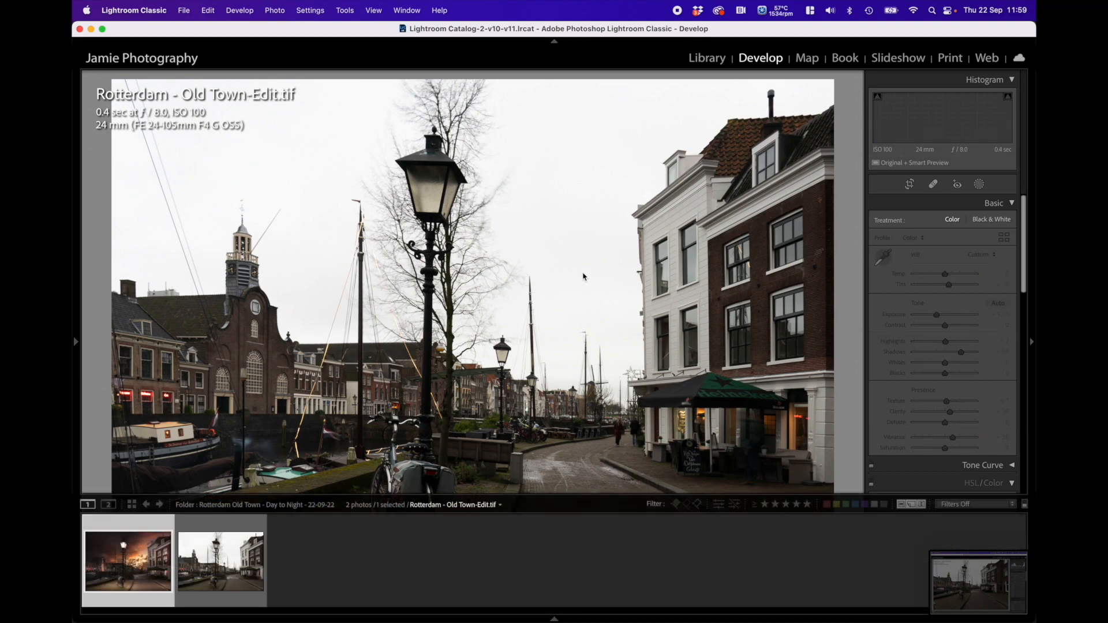